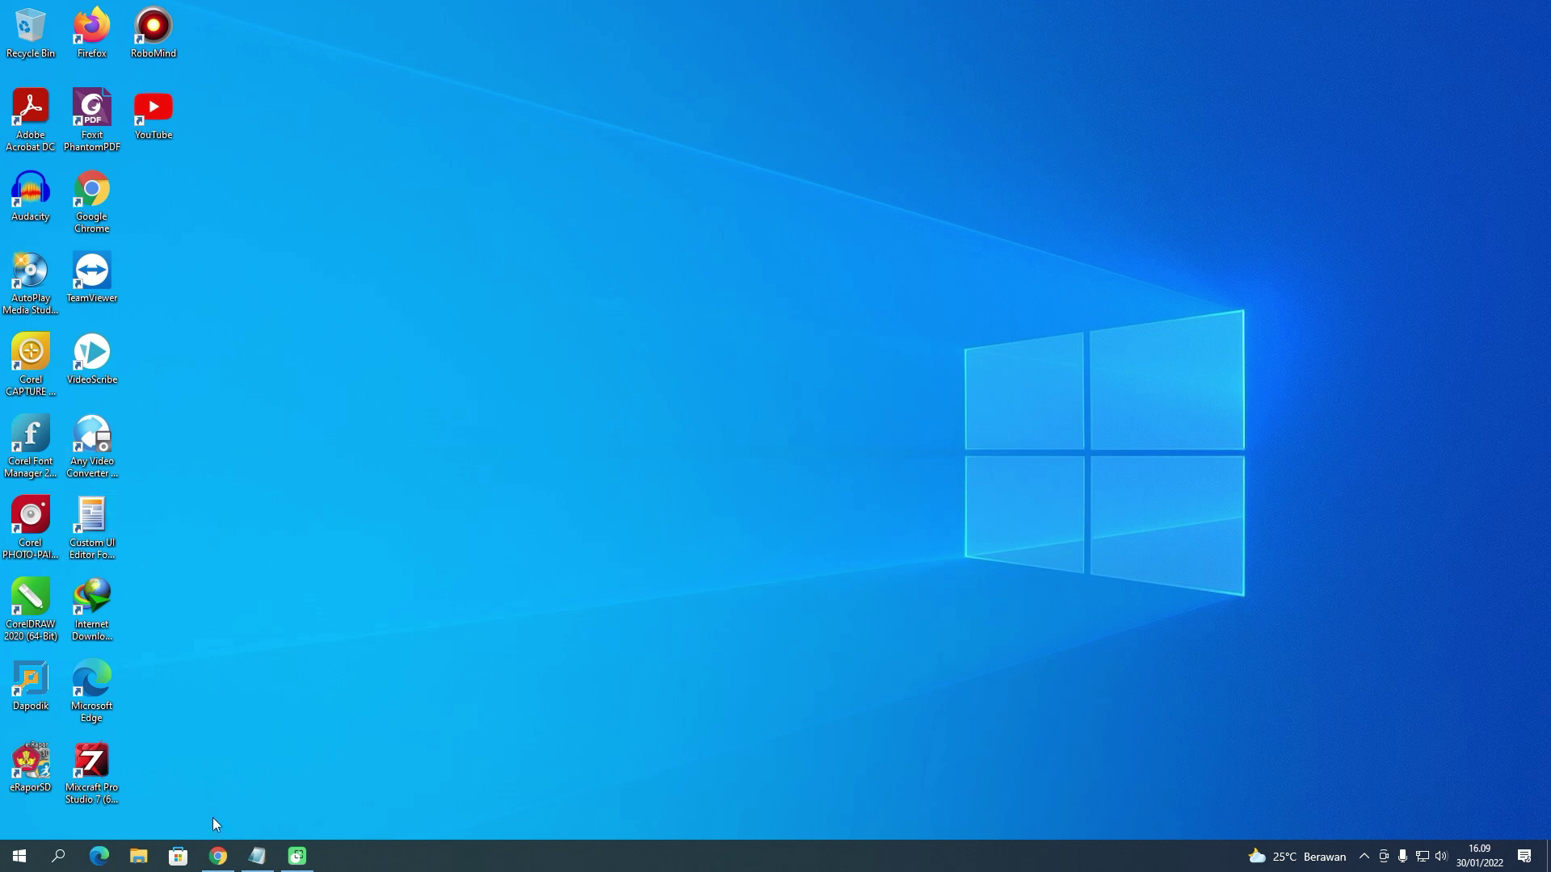
- Log in to the kkm-sukabumi.or.id cPanel with the account username and scroll to the tools
left_click(218, 856)
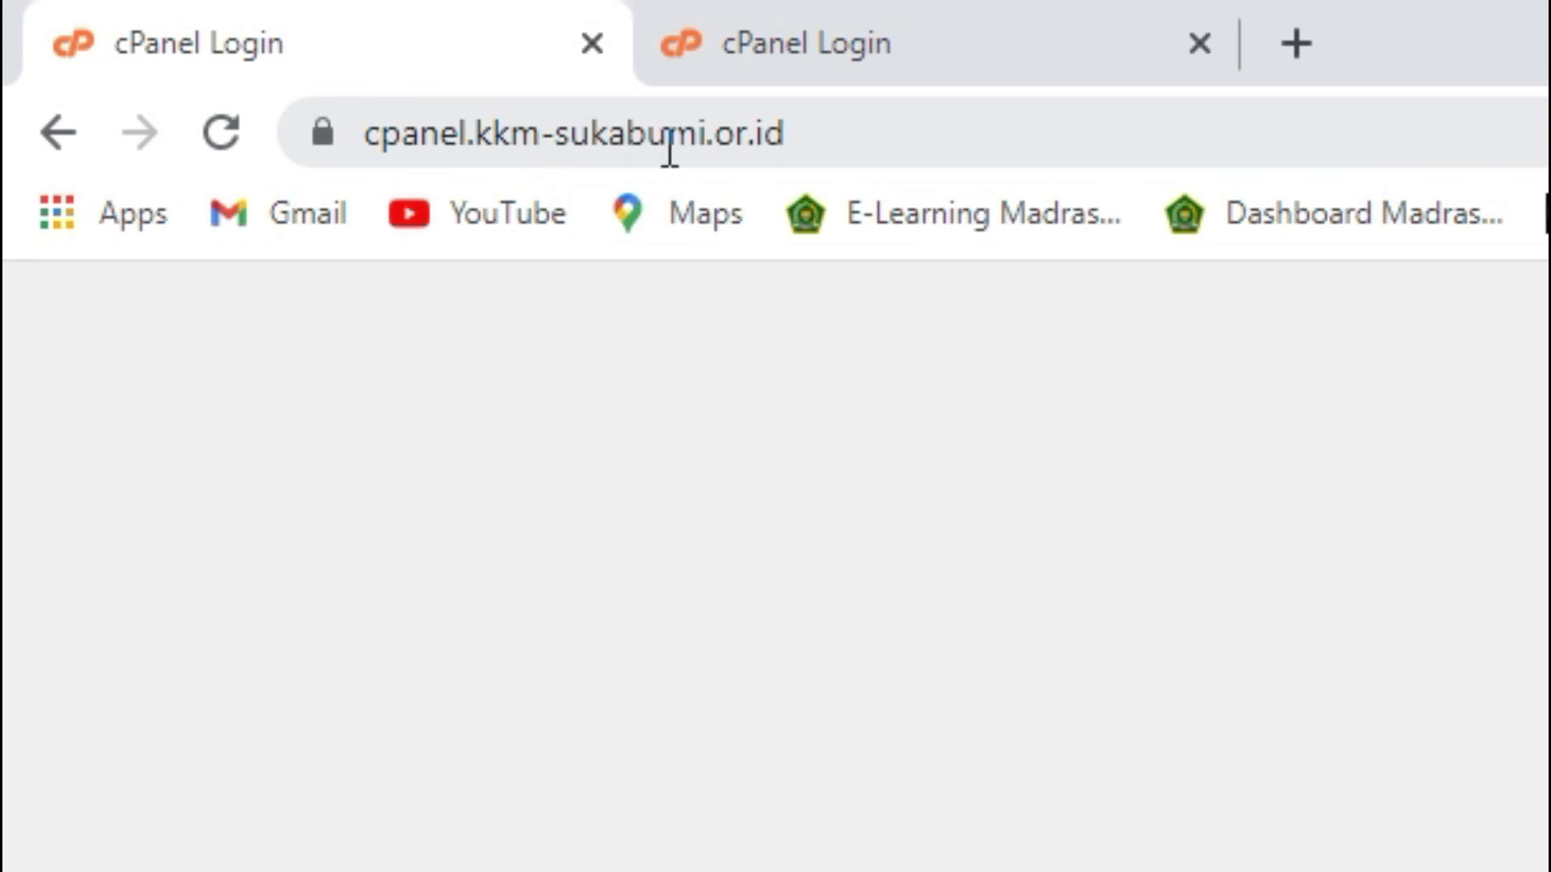
left_click(876, 45)
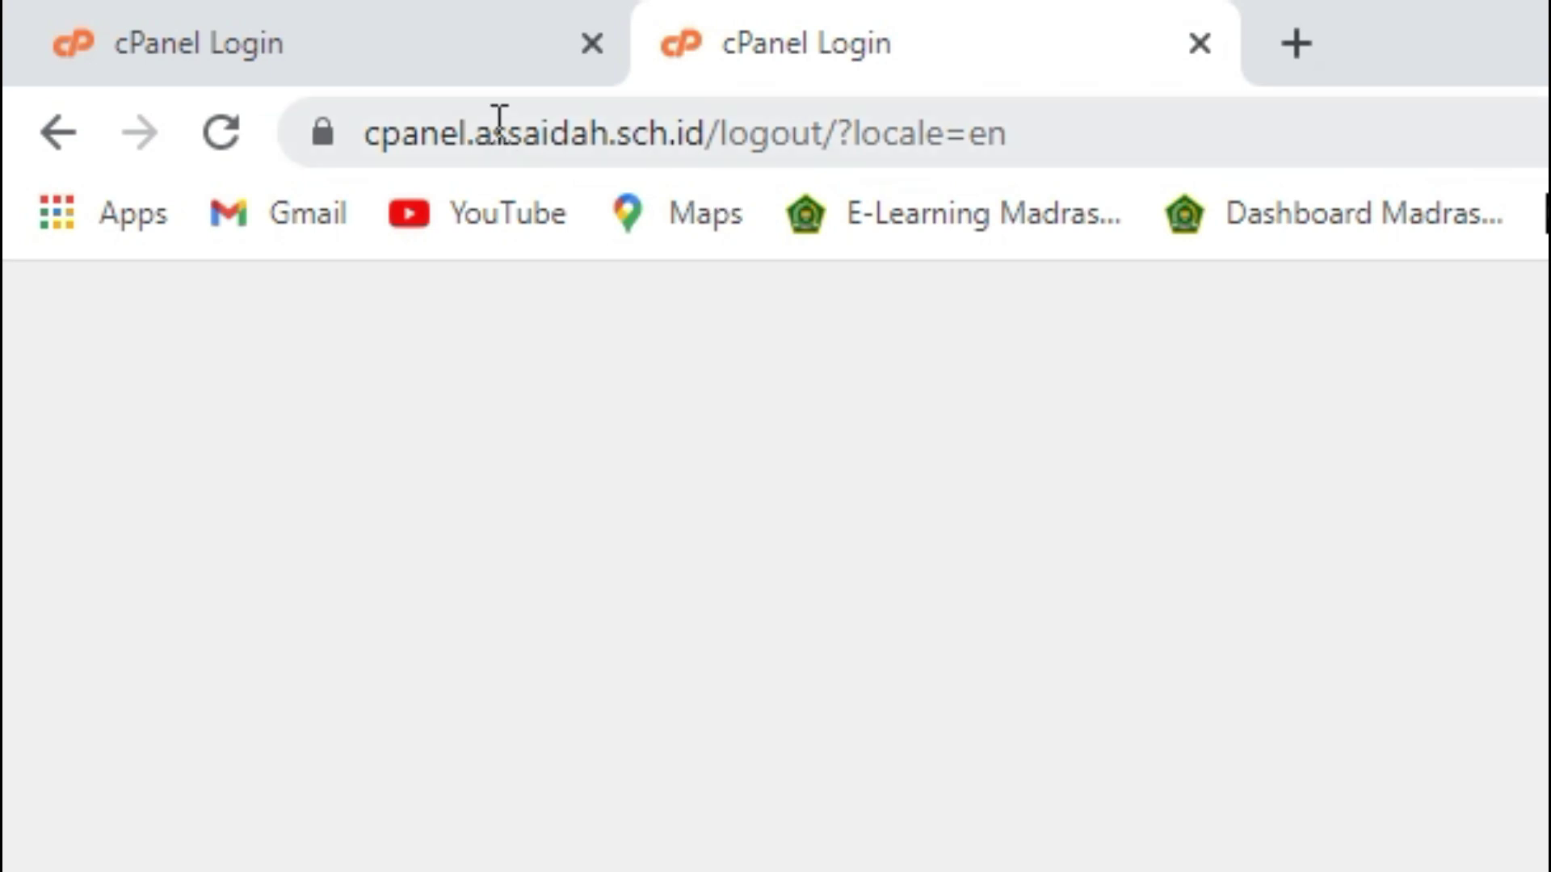
left_click(396, 56)
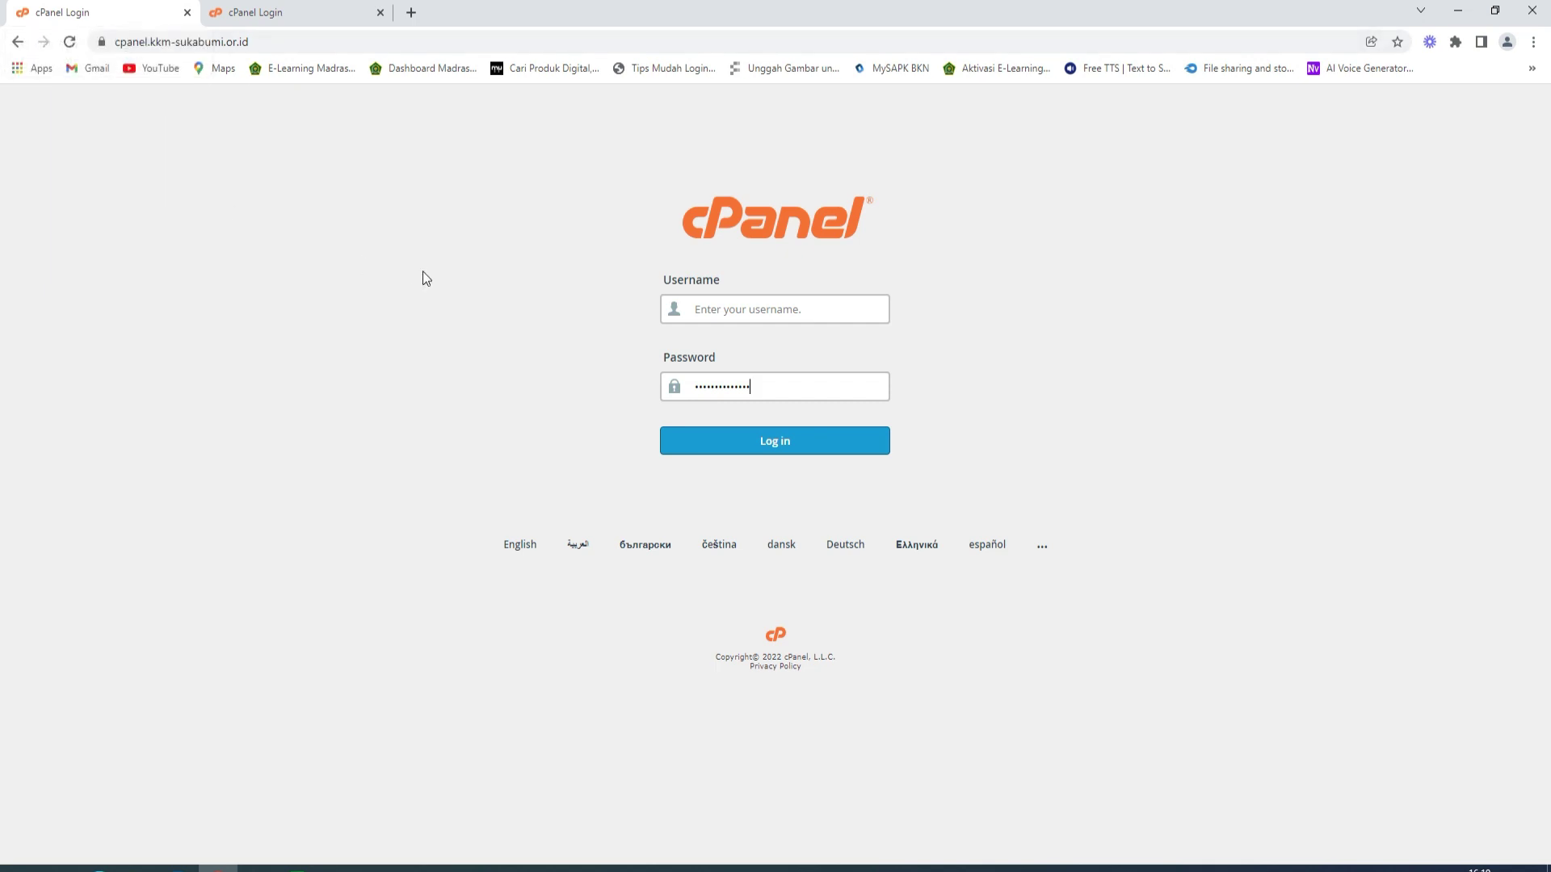
left_click(715, 308)
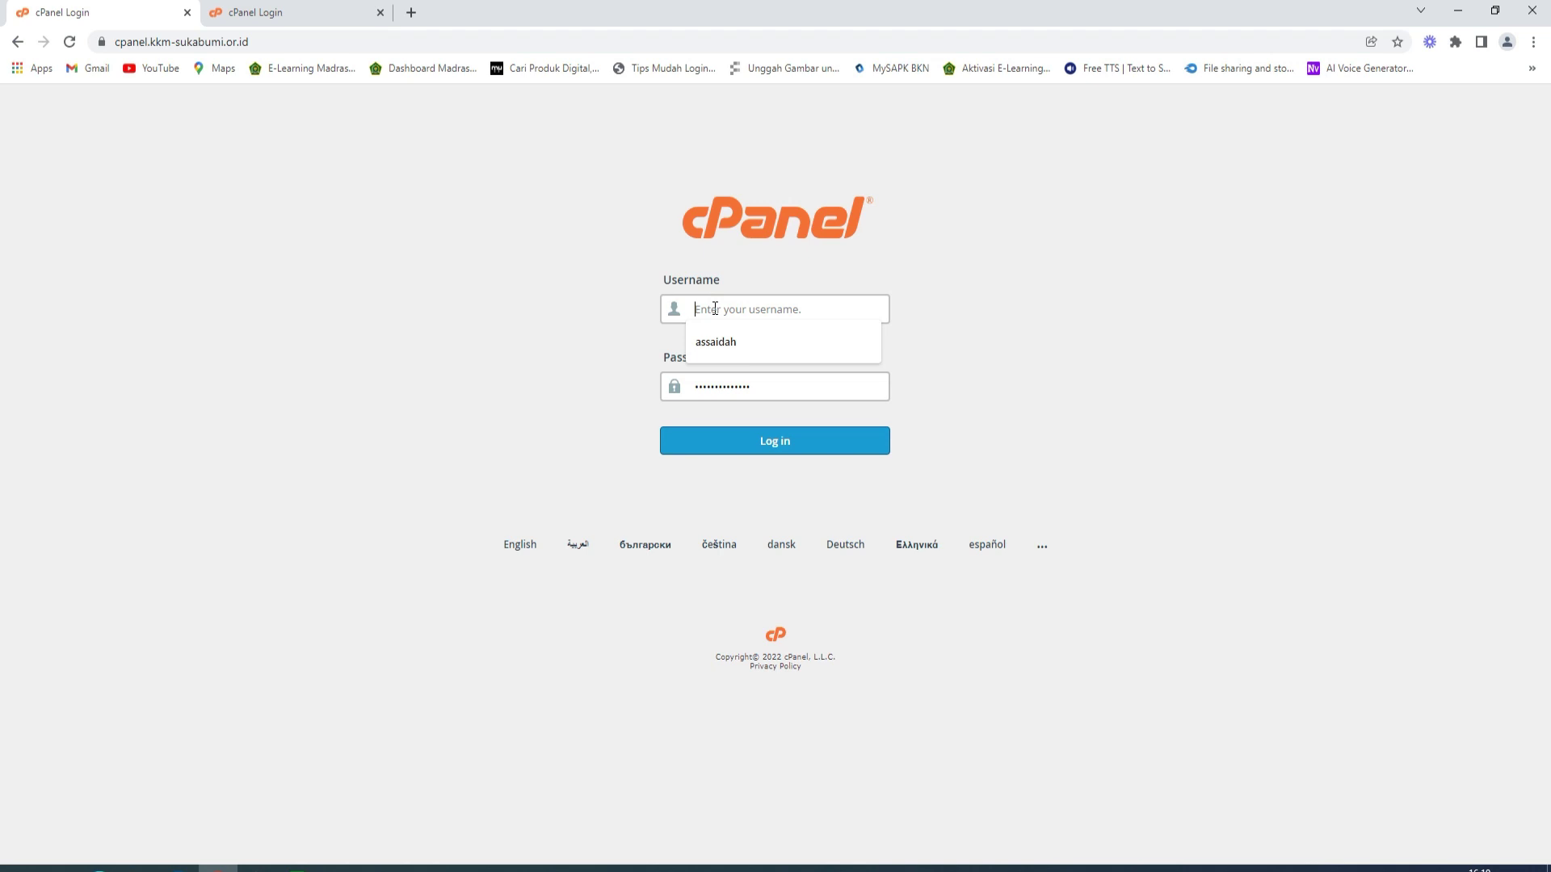
type("kkmsukab")
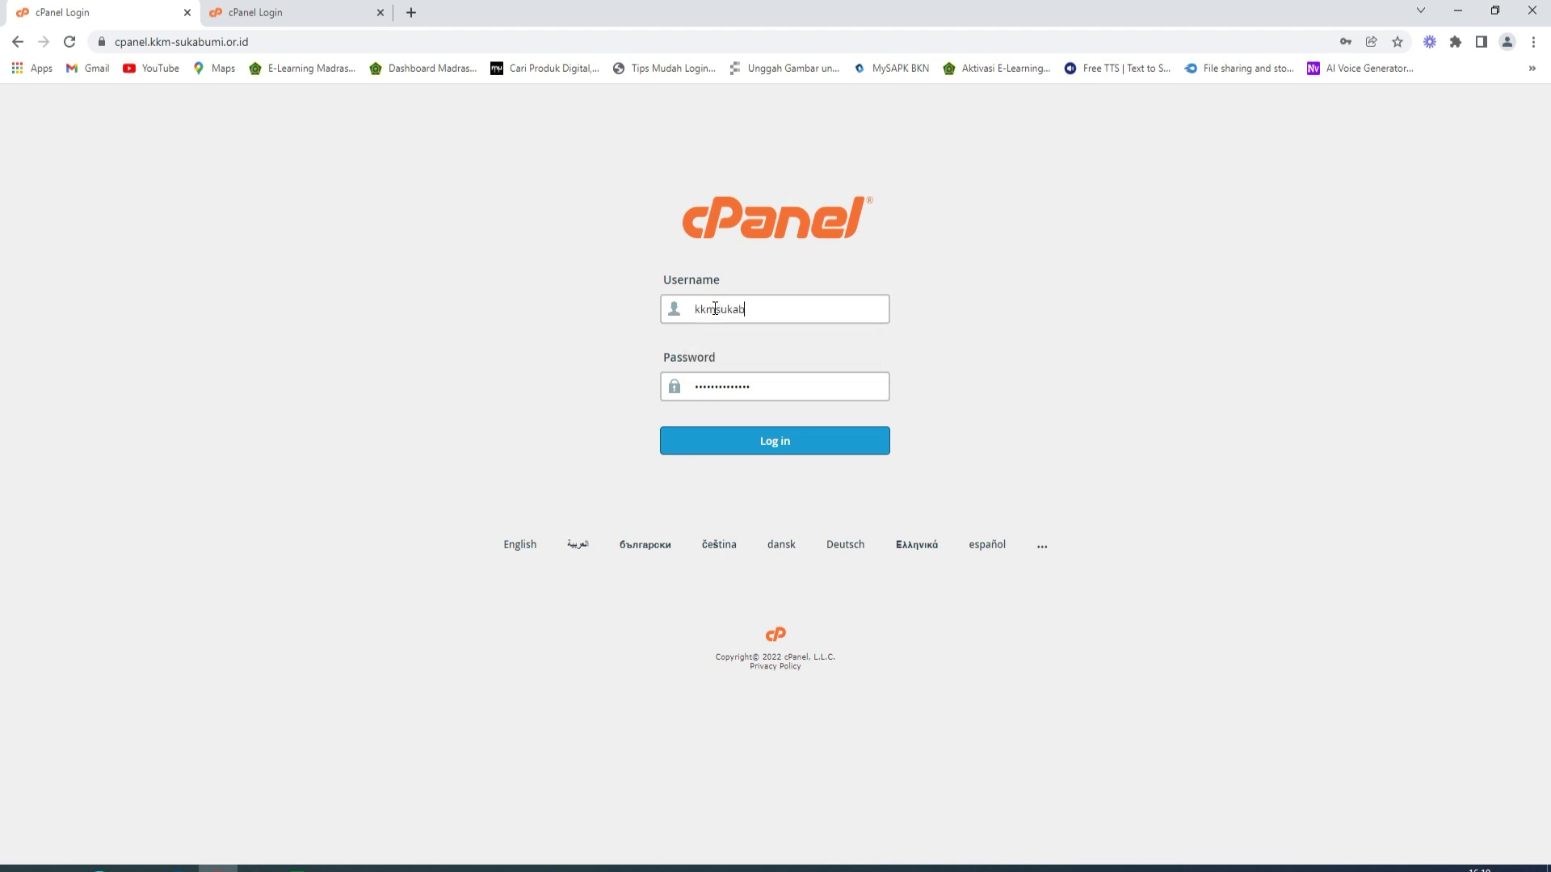
key("Return")
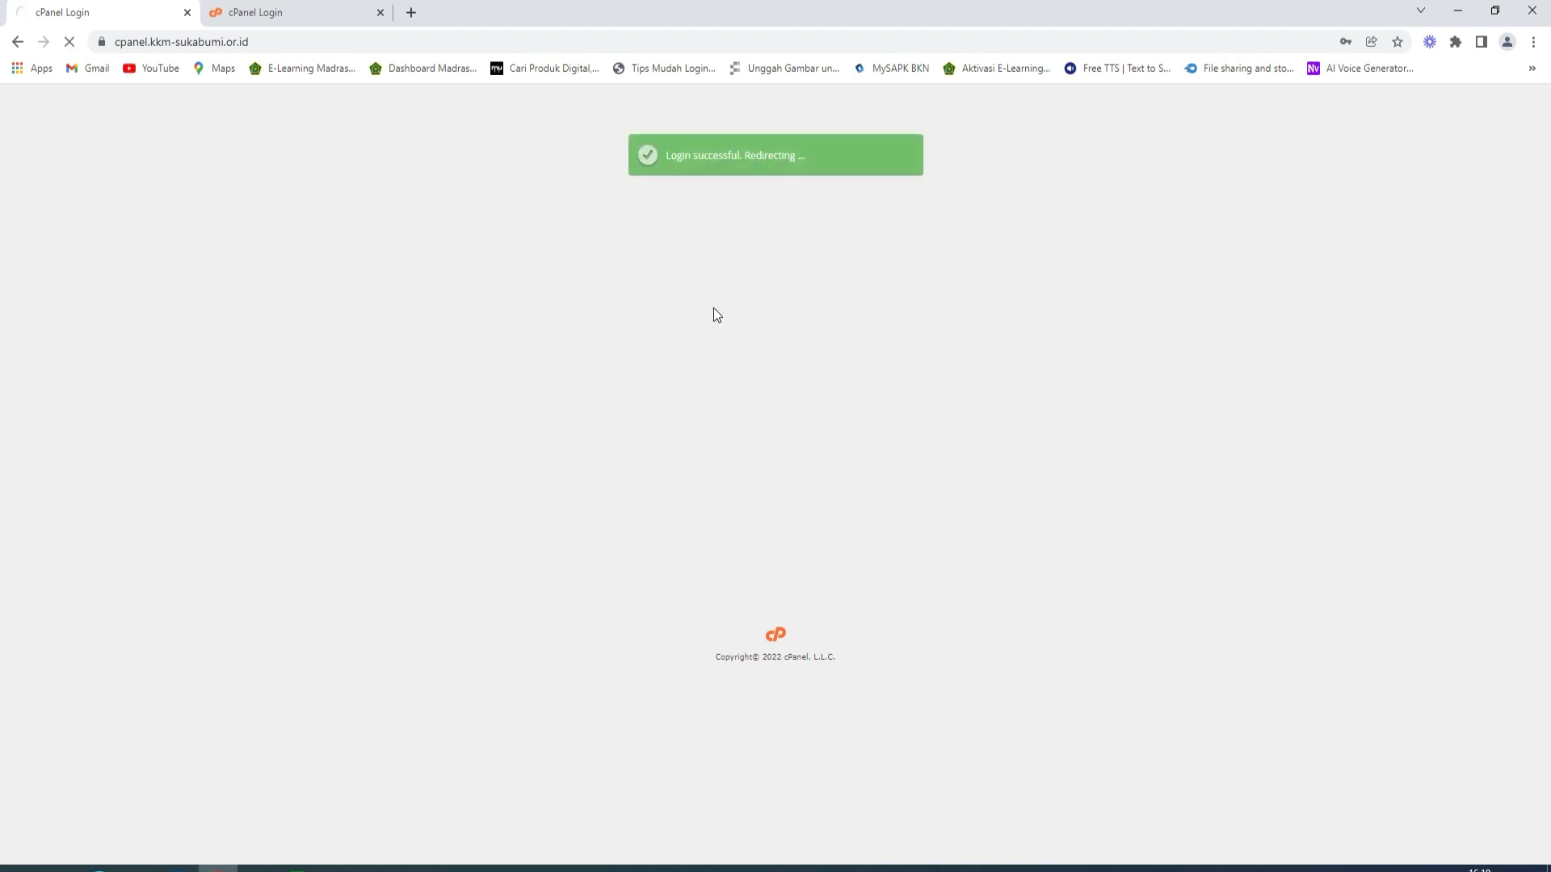
scroll(173, 420, "down", 4)
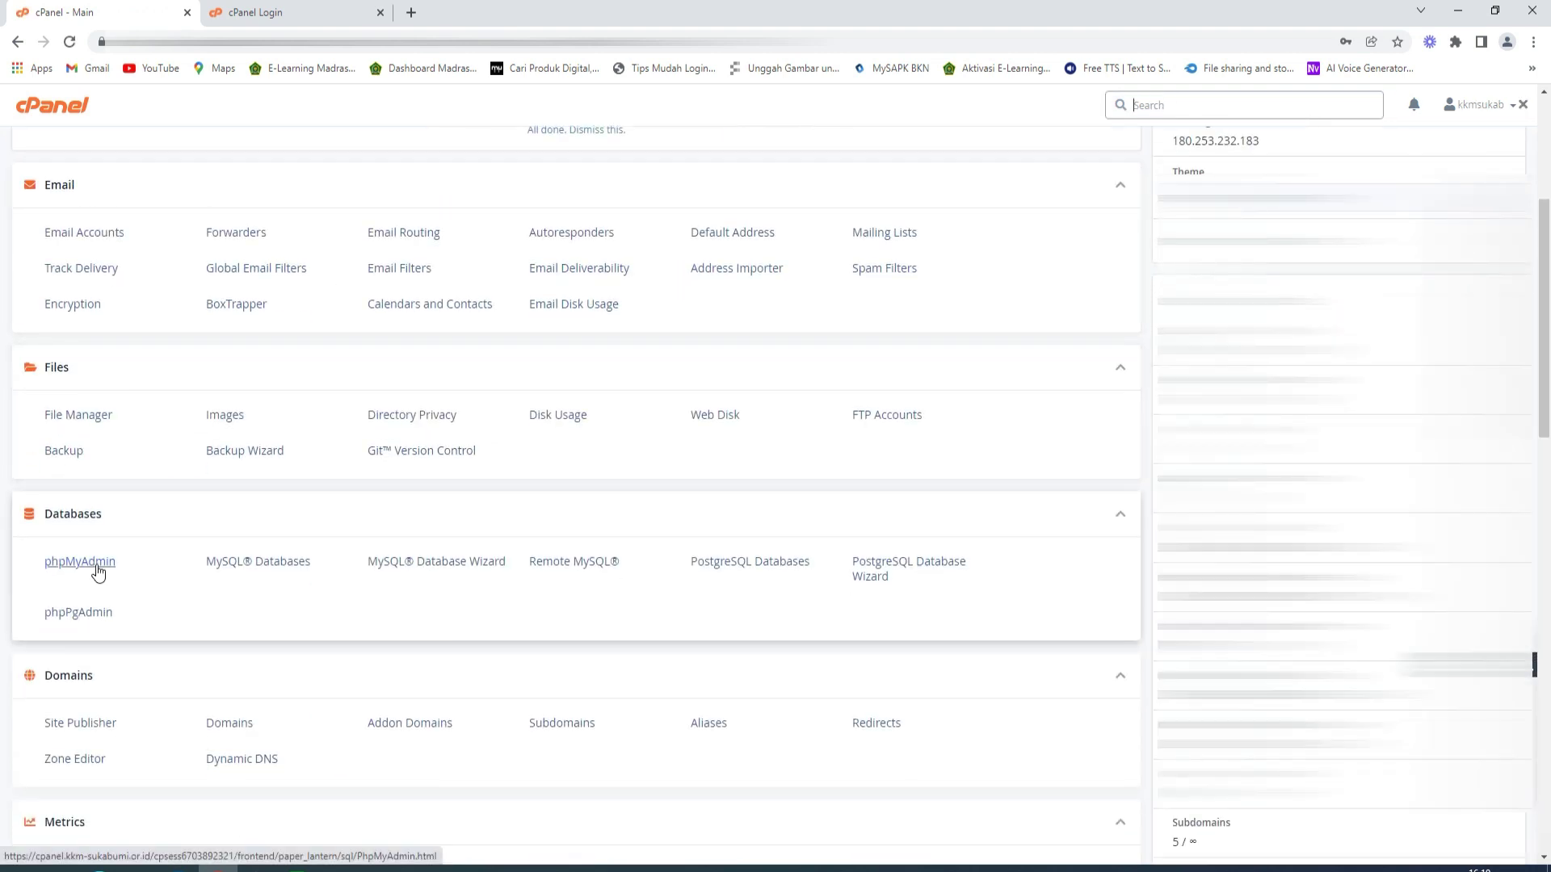
- Export the kkmsukab_mts database from phpMyAdmin as a quick SQL download
left_click(98, 571)
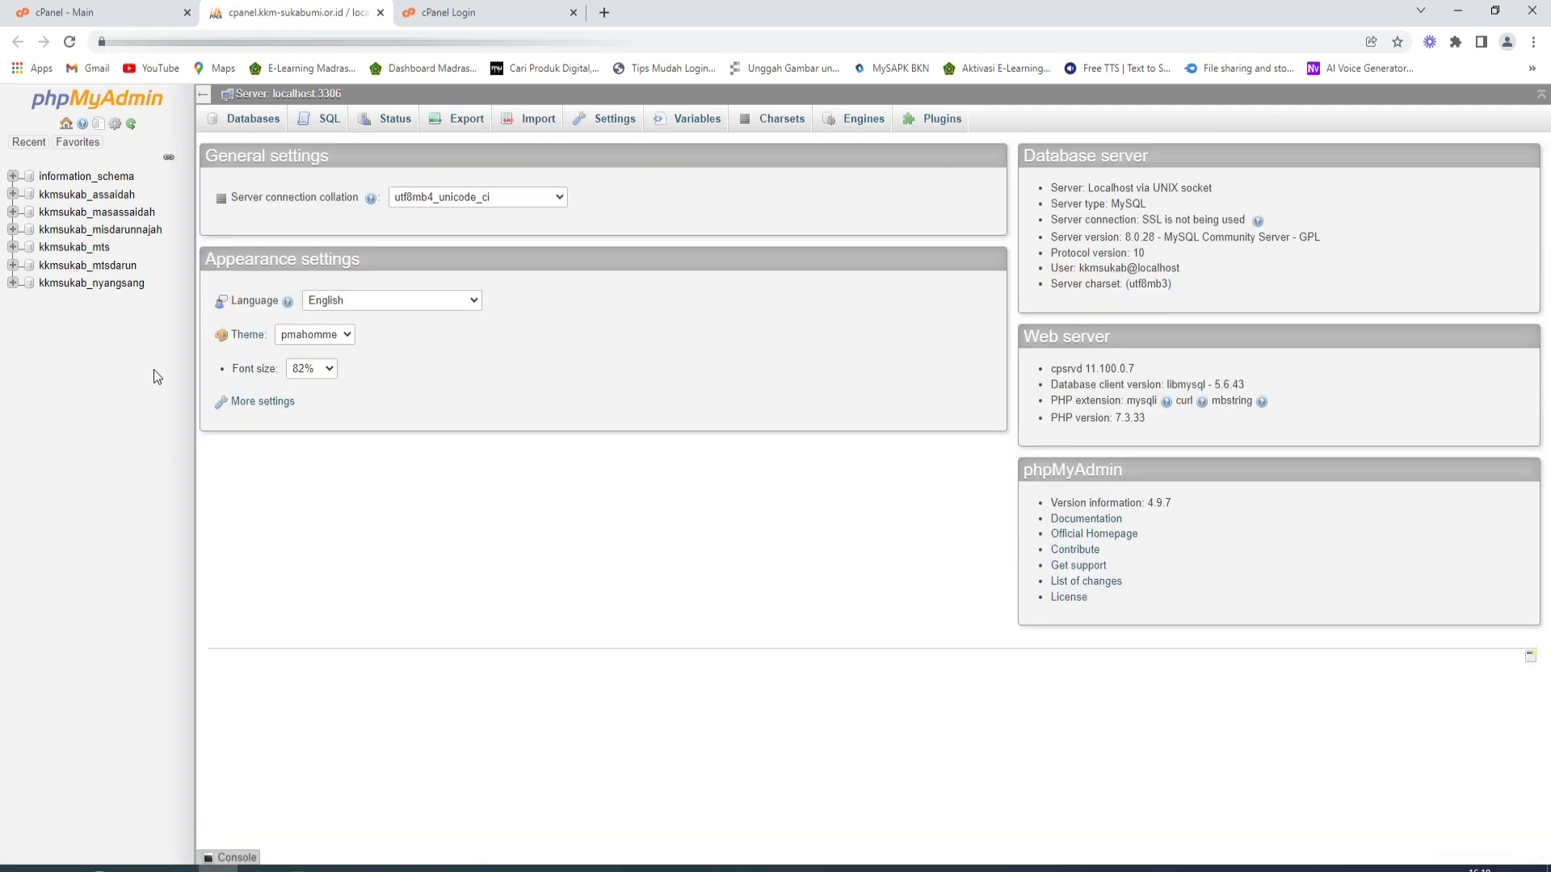
left_click(104, 252)
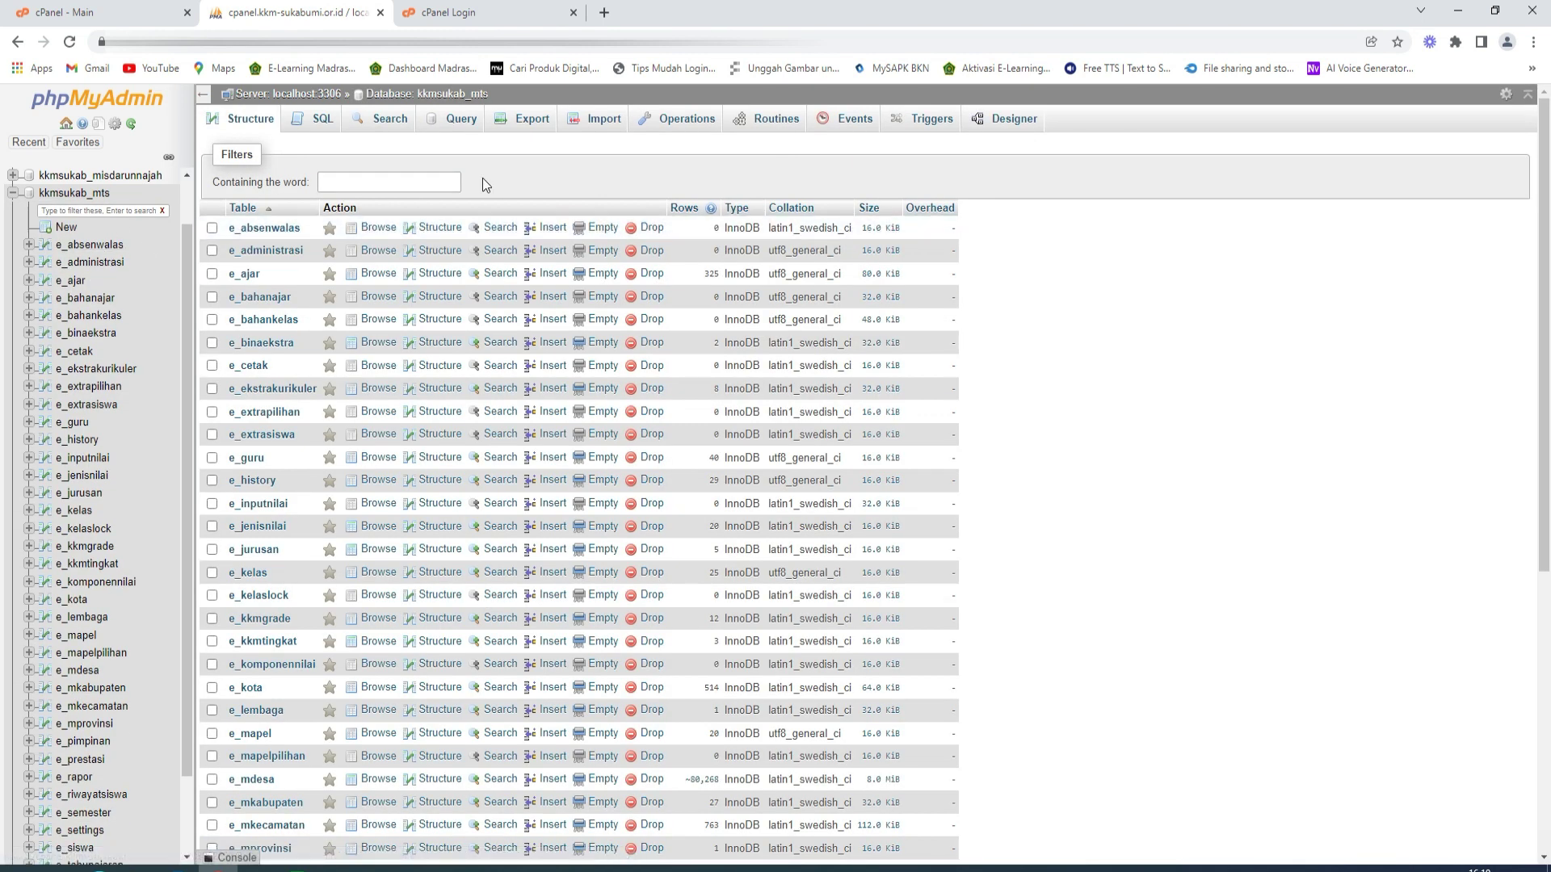
left_click(533, 125)
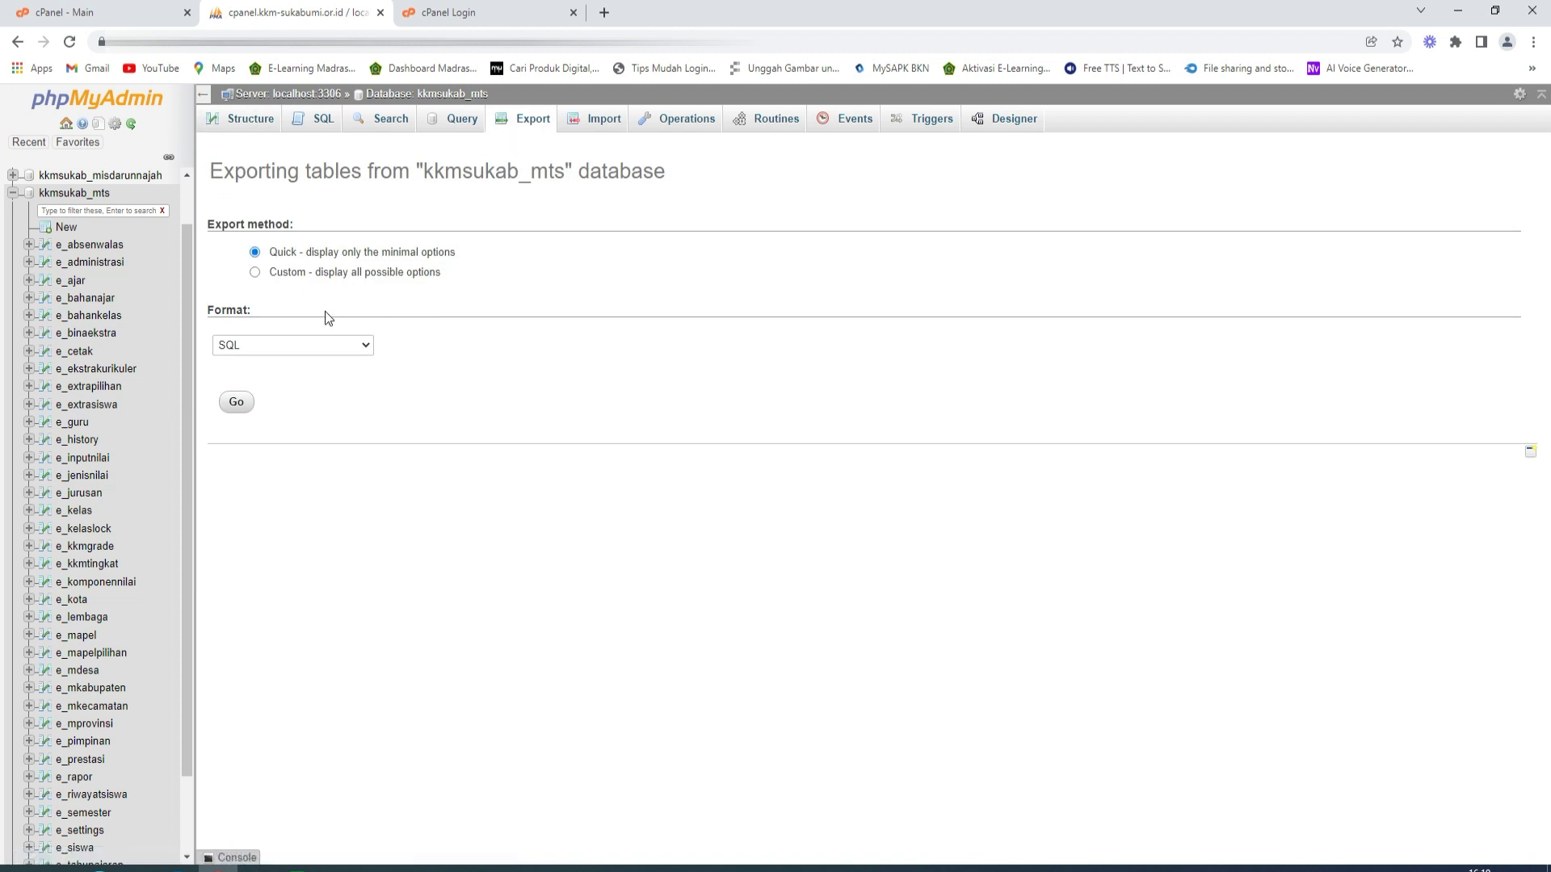
left_click(246, 407)
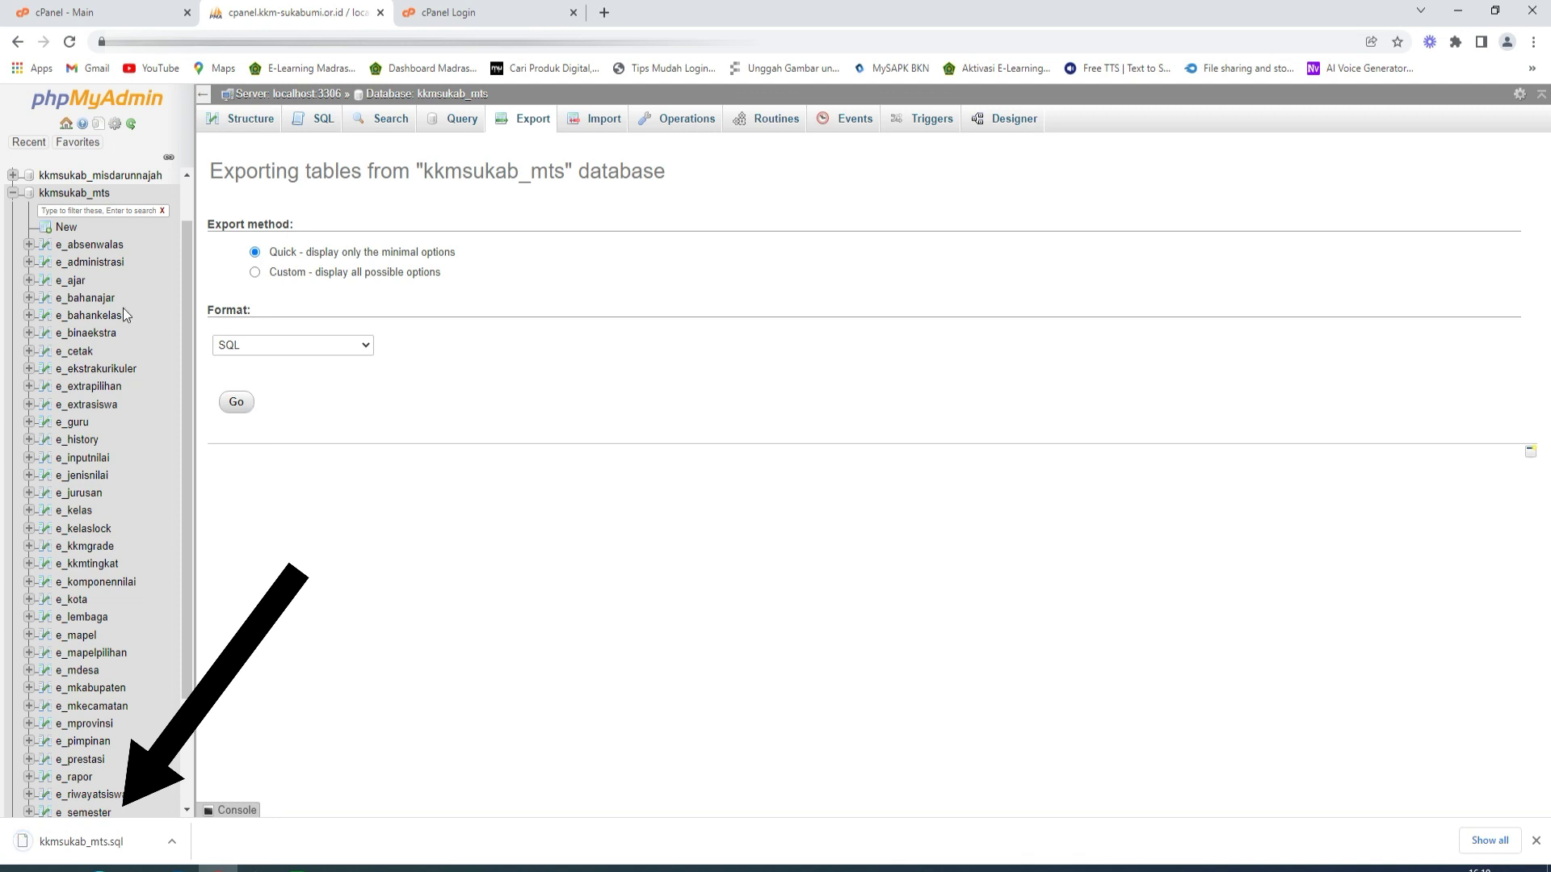
- Export kkmsukab_masassaidah as a quick SQL download, then close phpMyAdmin
left_click(14, 193)
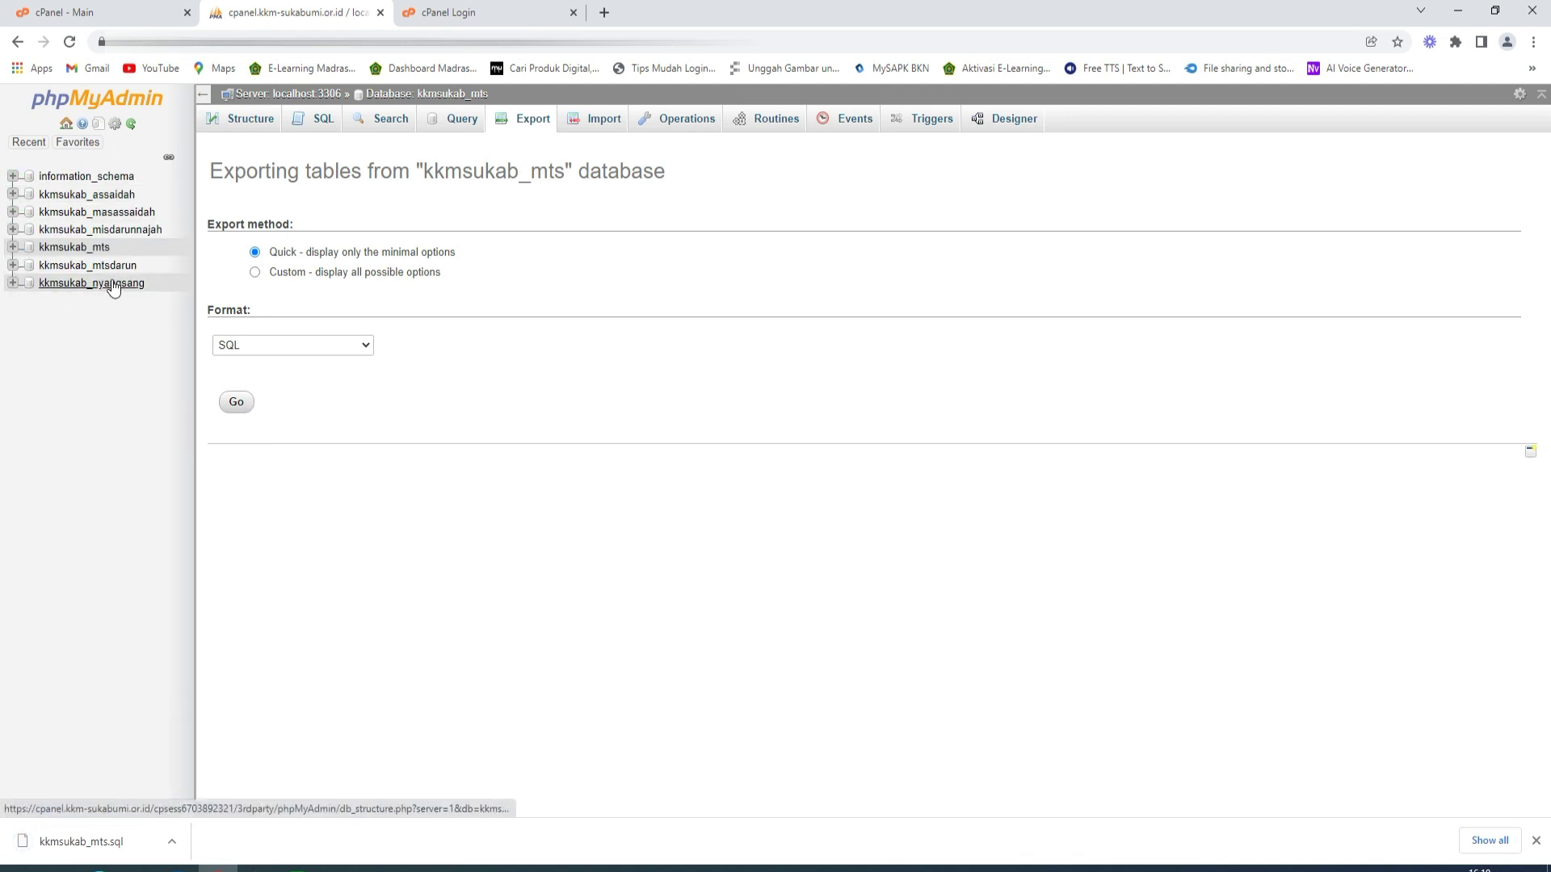
left_click(116, 213)
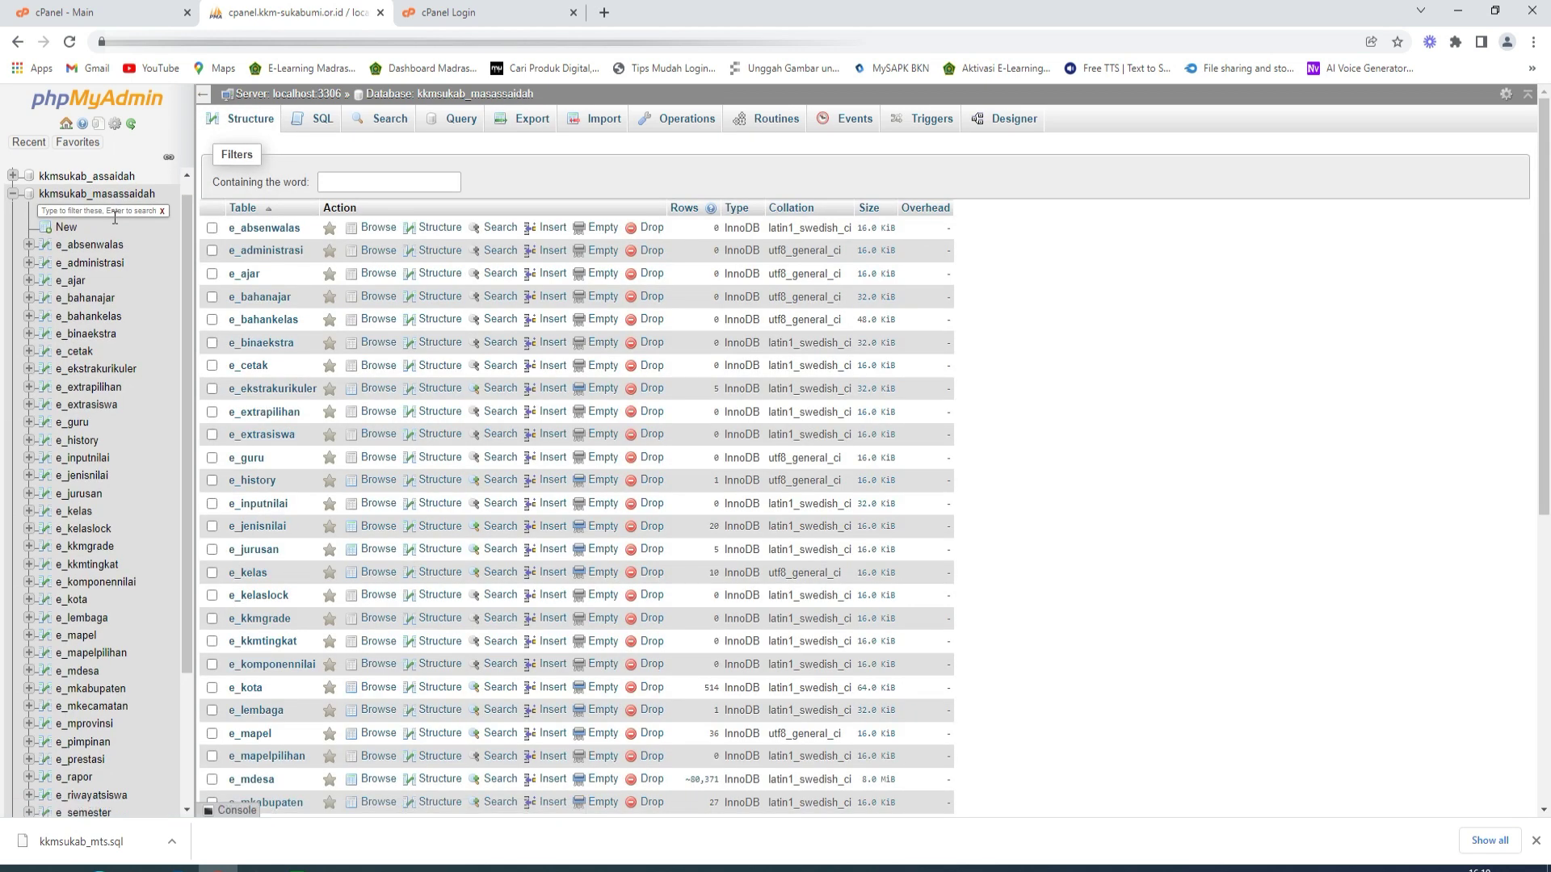
left_click(524, 128)
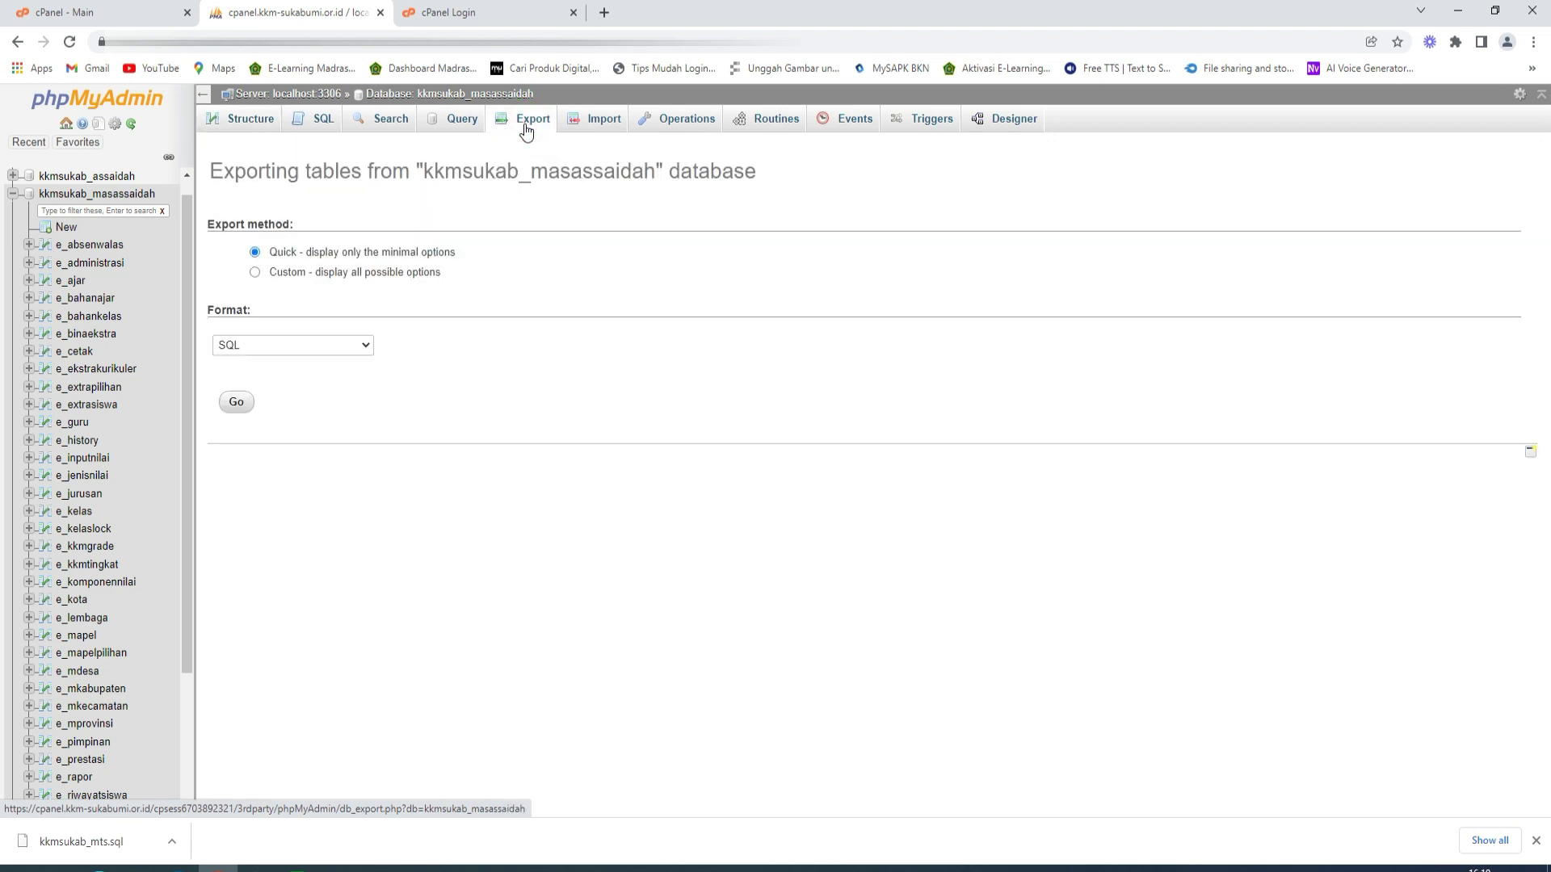
left_click(242, 408)
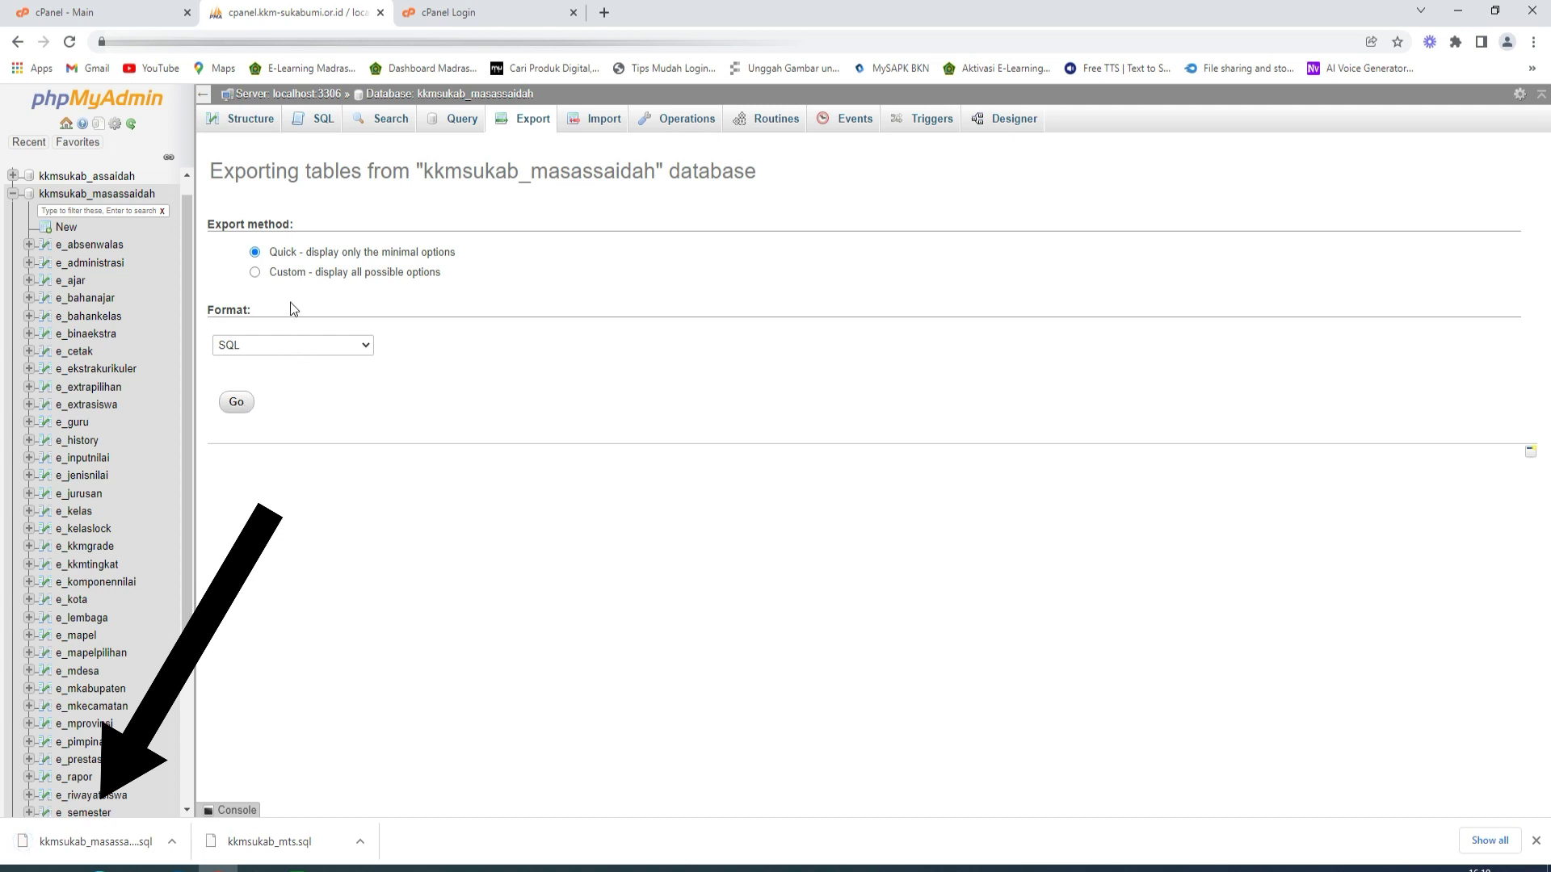
left_click(379, 12)
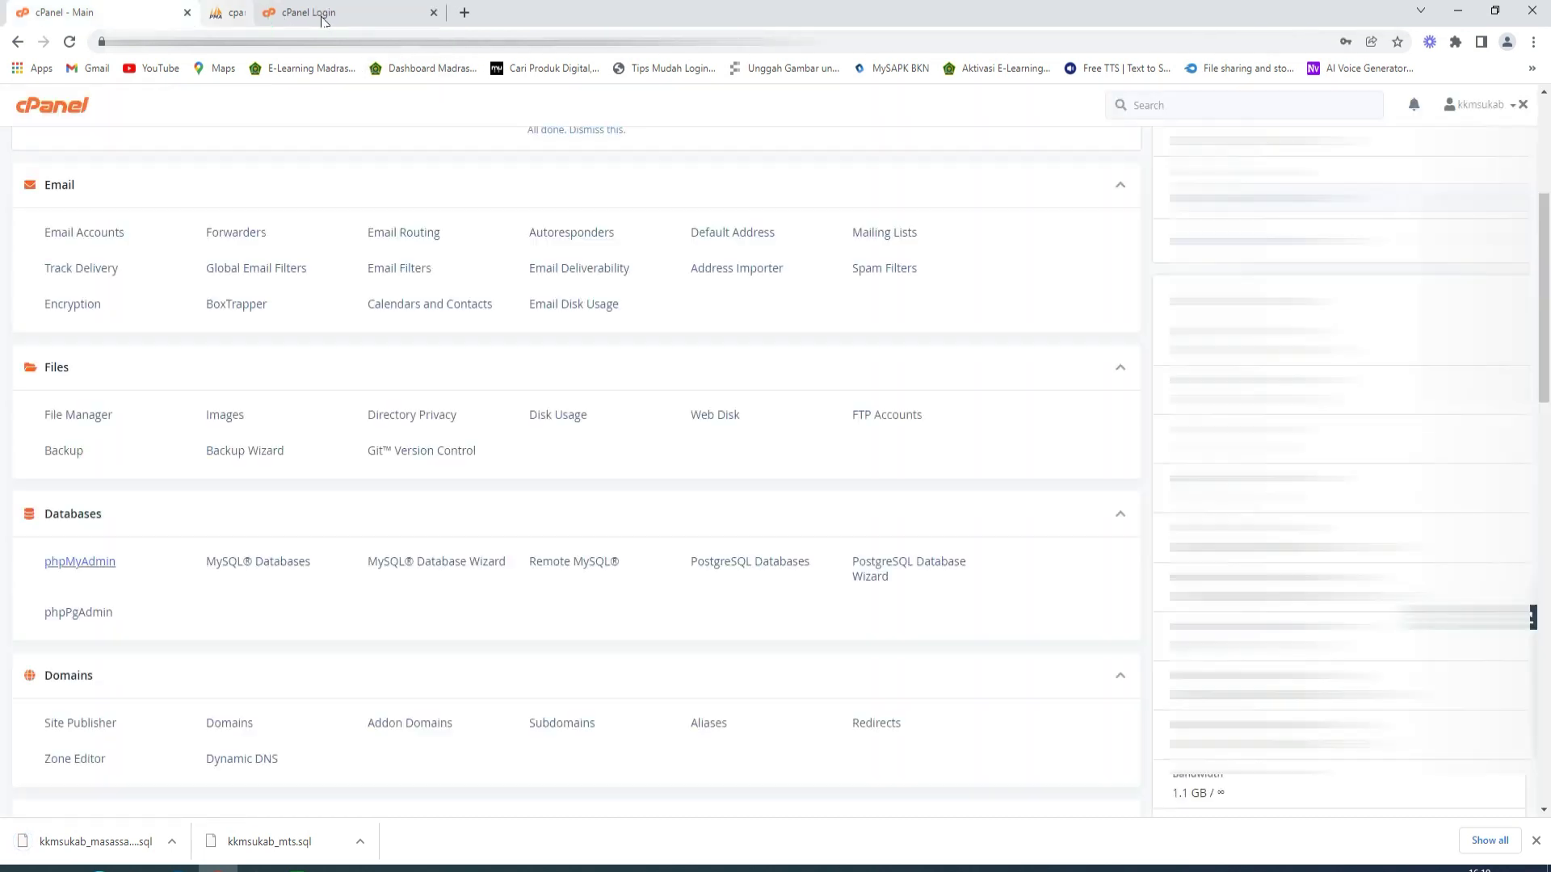
- Open the old host's File Manager at public_html/mtsassaidah
left_click(1472, 108)
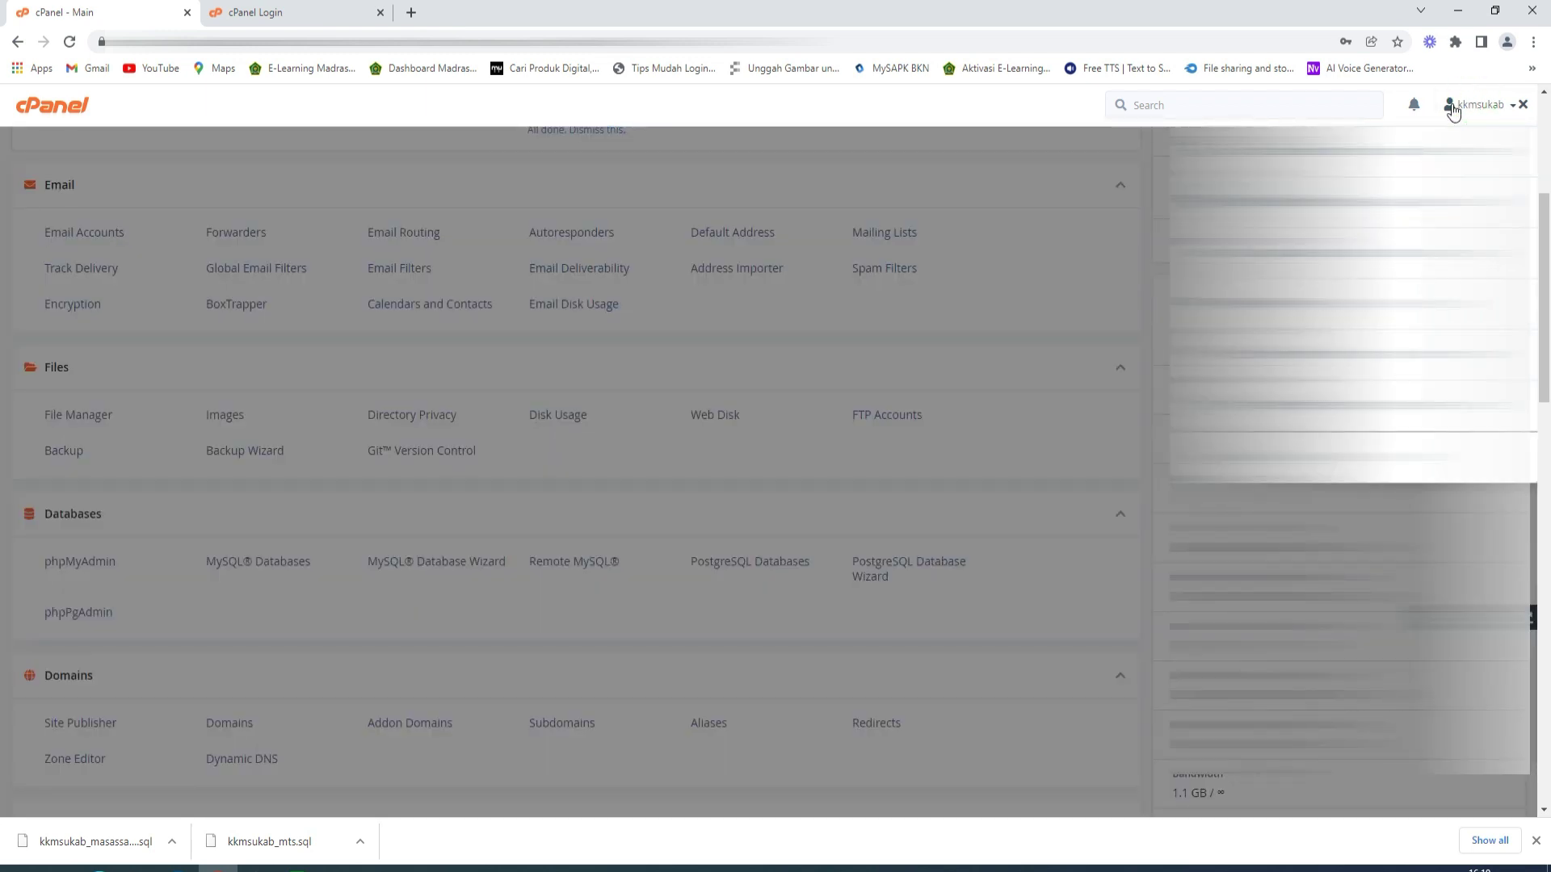
left_click(748, 170)
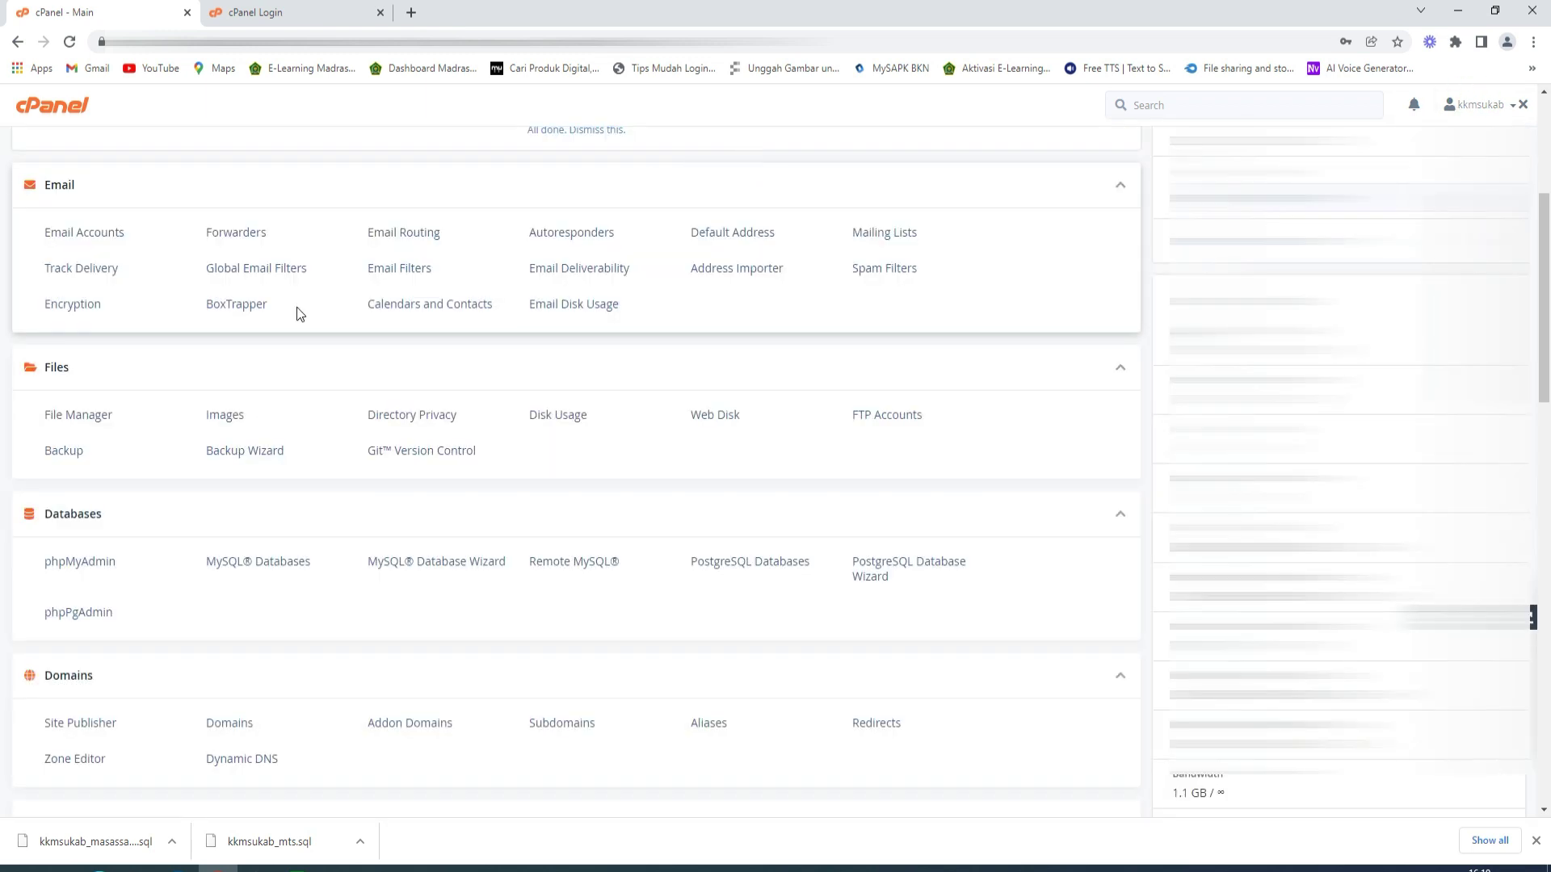
left_click(95, 418)
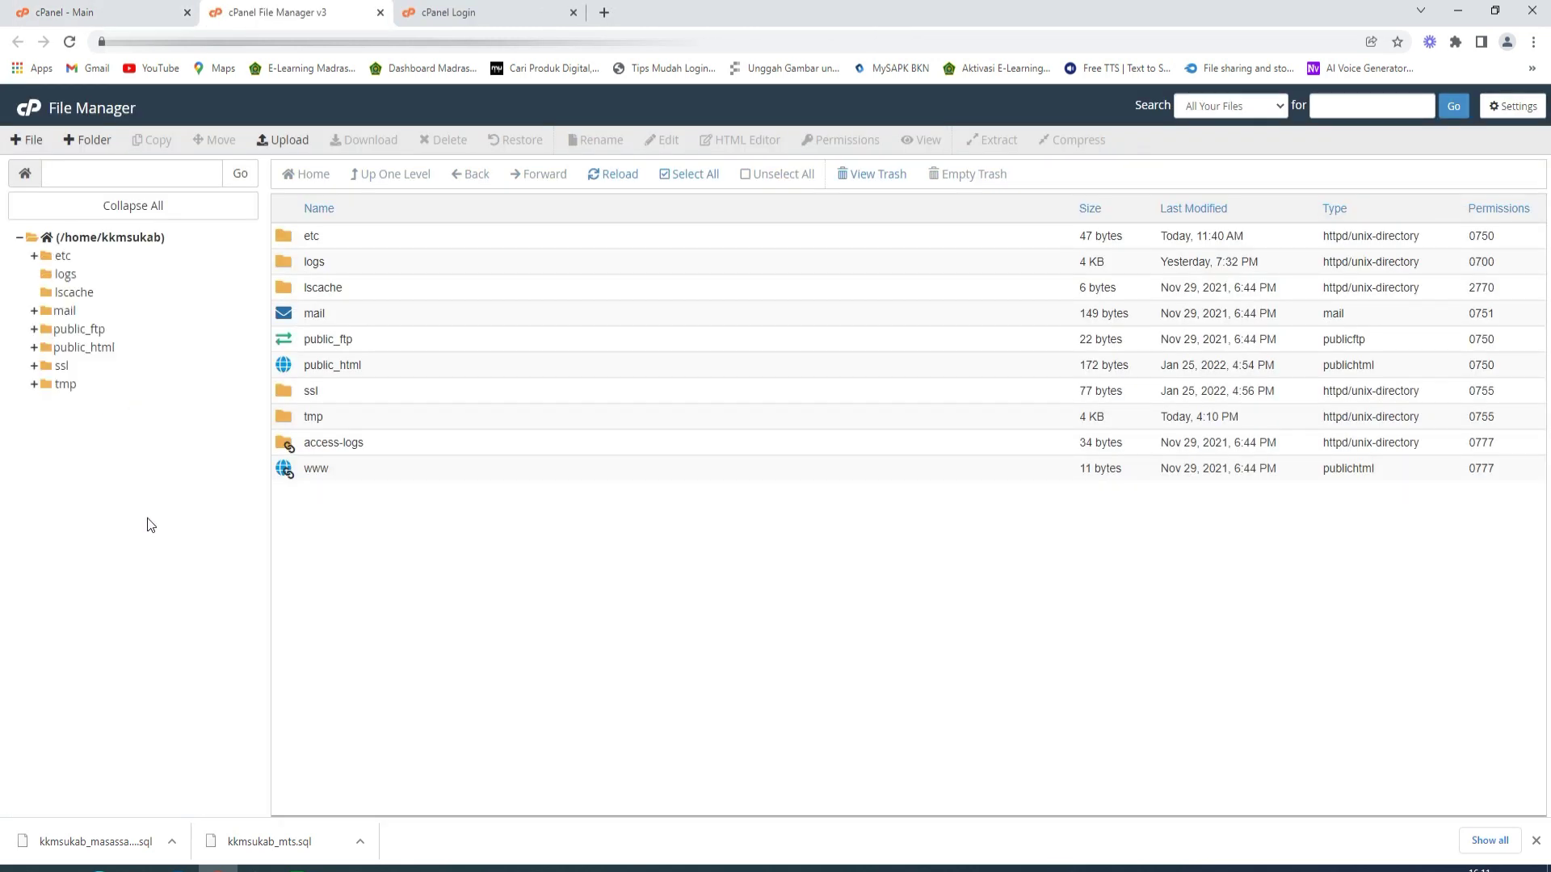
left_click(101, 352)
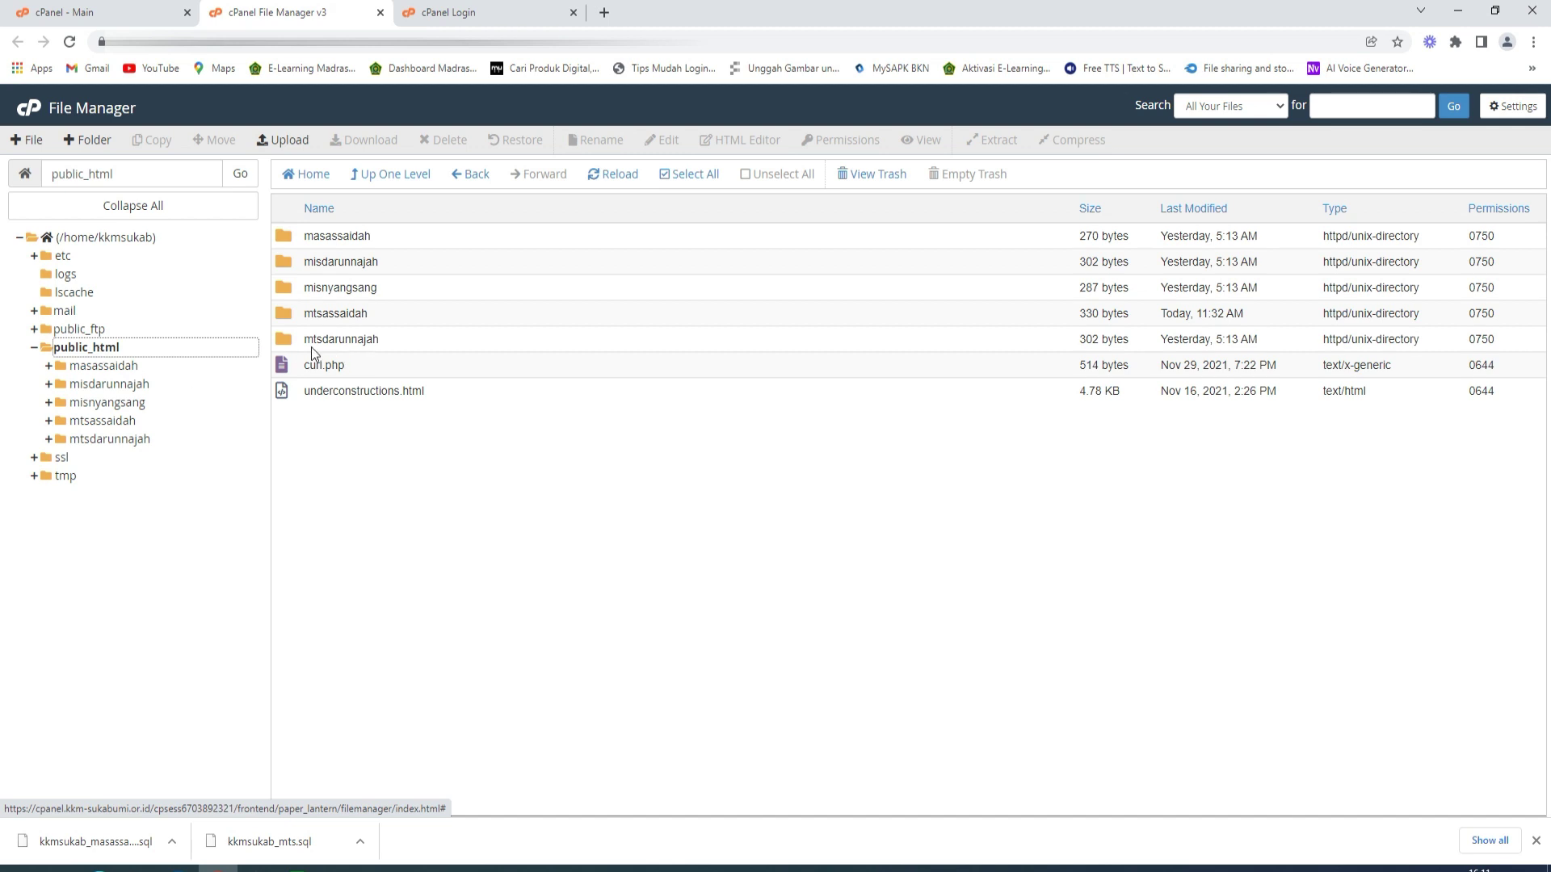
double_click(284, 315)
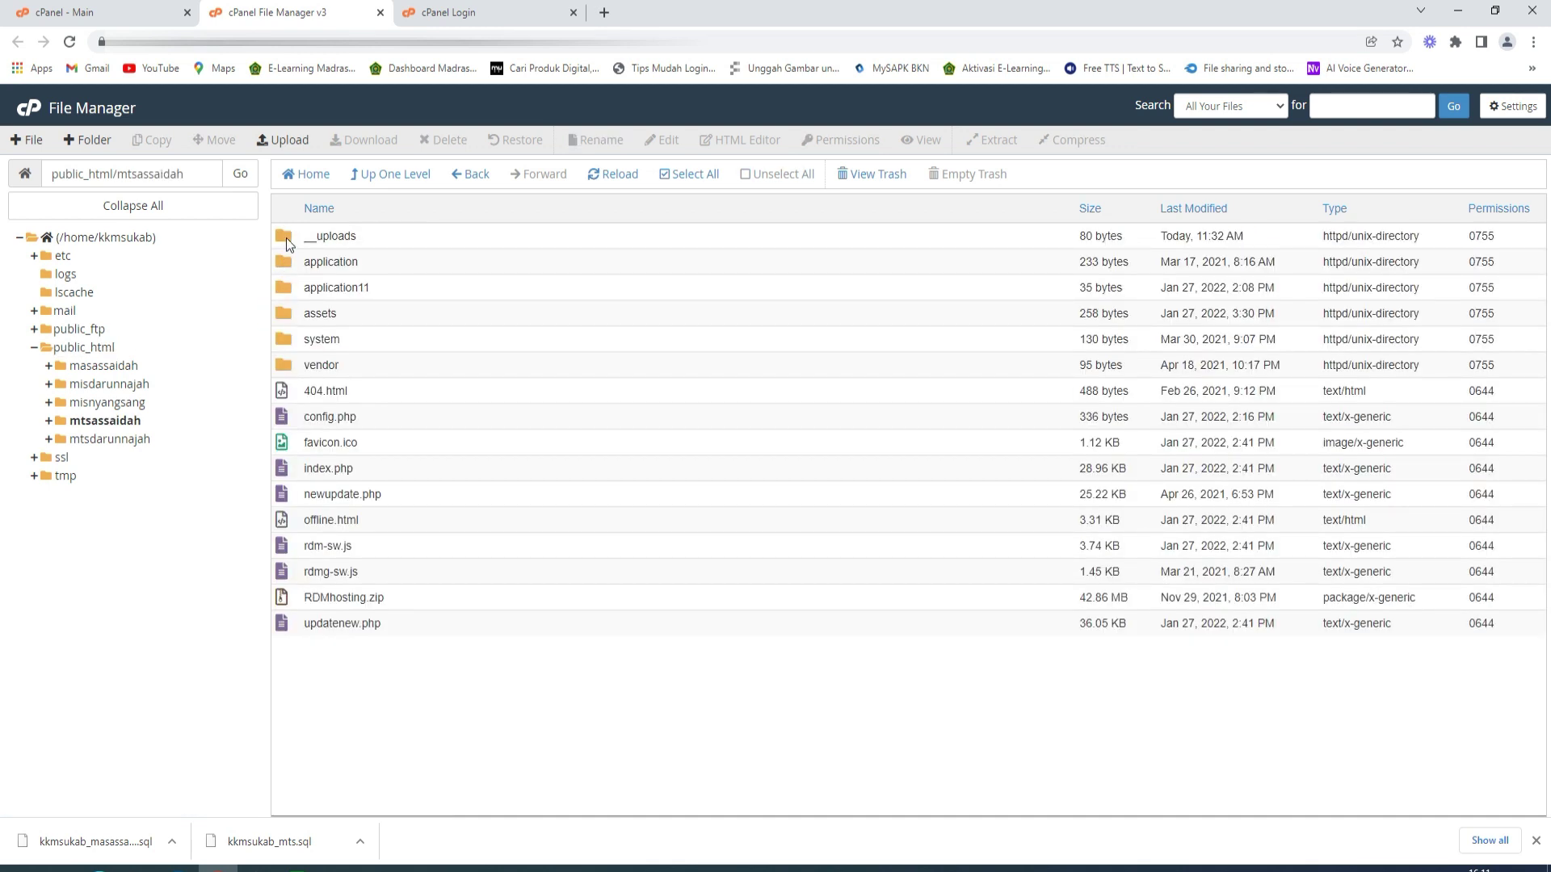
- Compress the __uploads folder into a zip archive, __uploads.zip
left_click(286, 237)
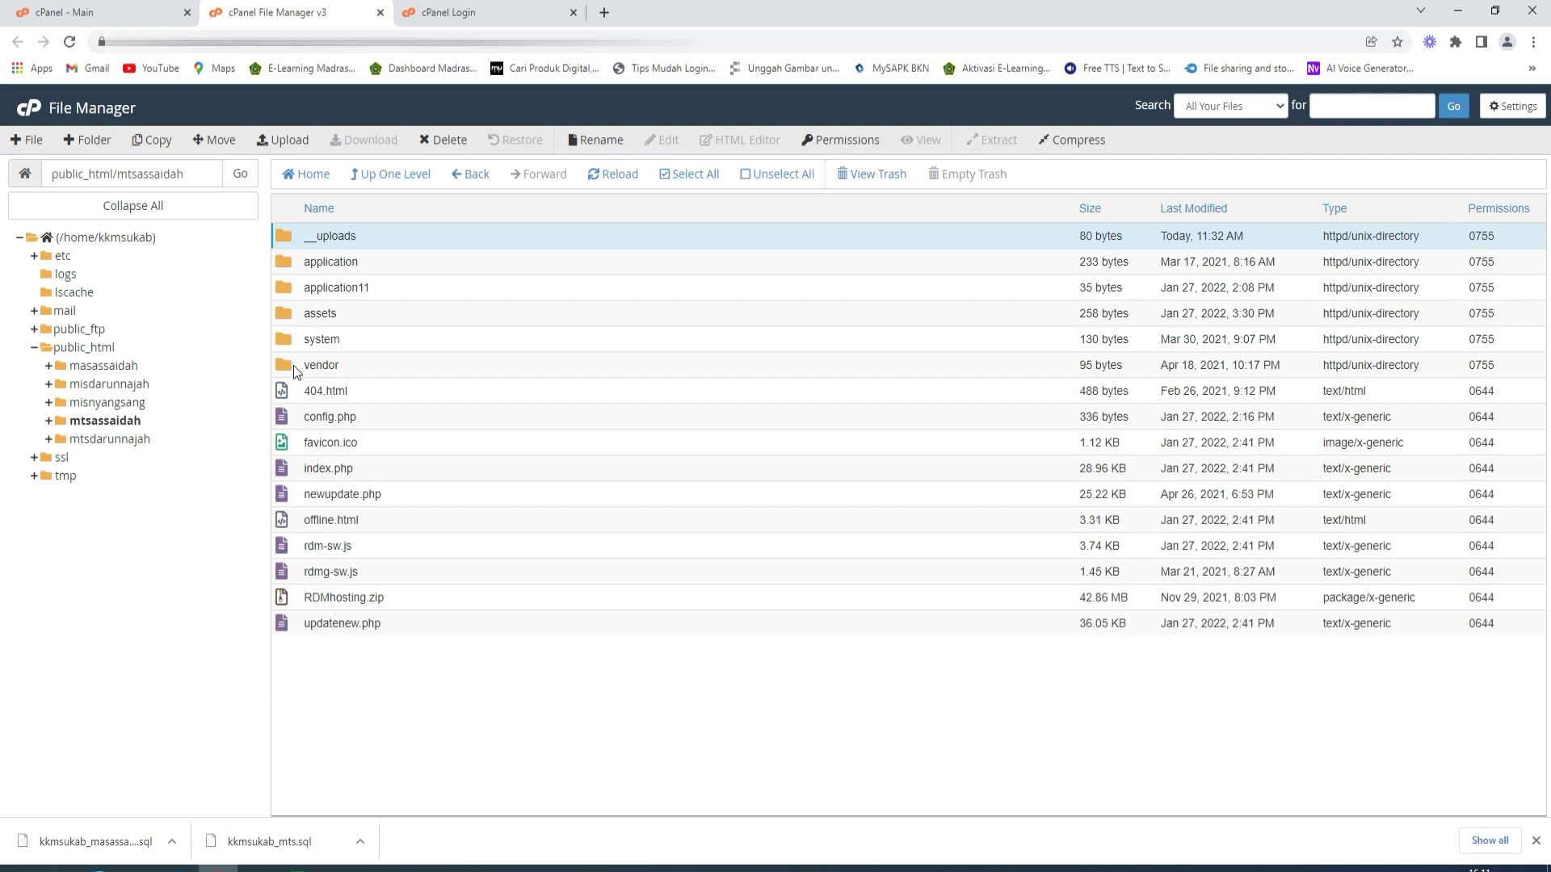
right_click(288, 239)
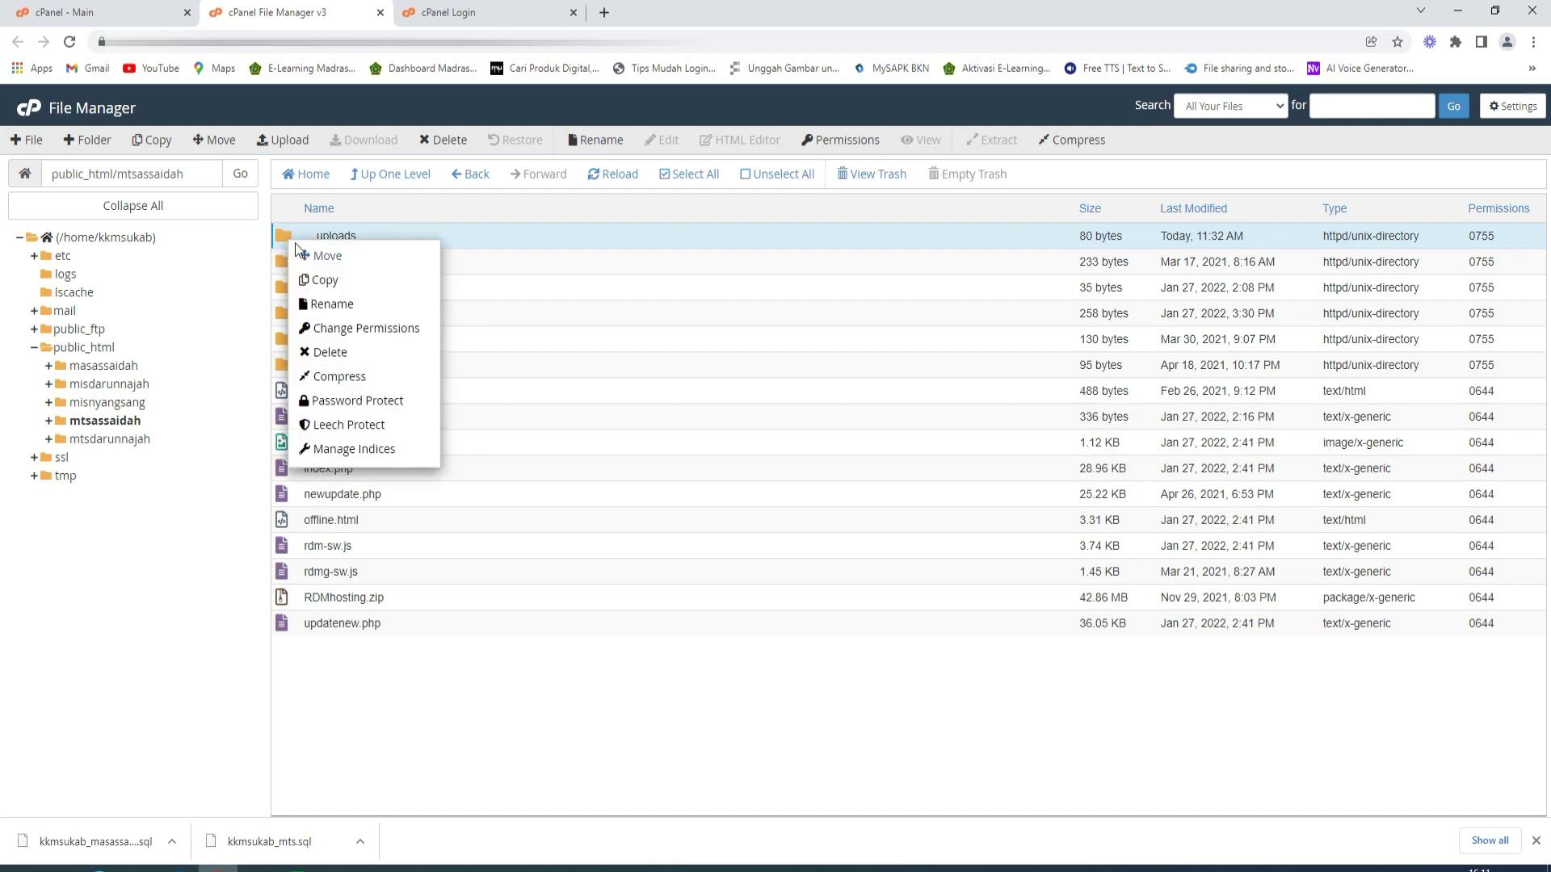
left_click(352, 377)
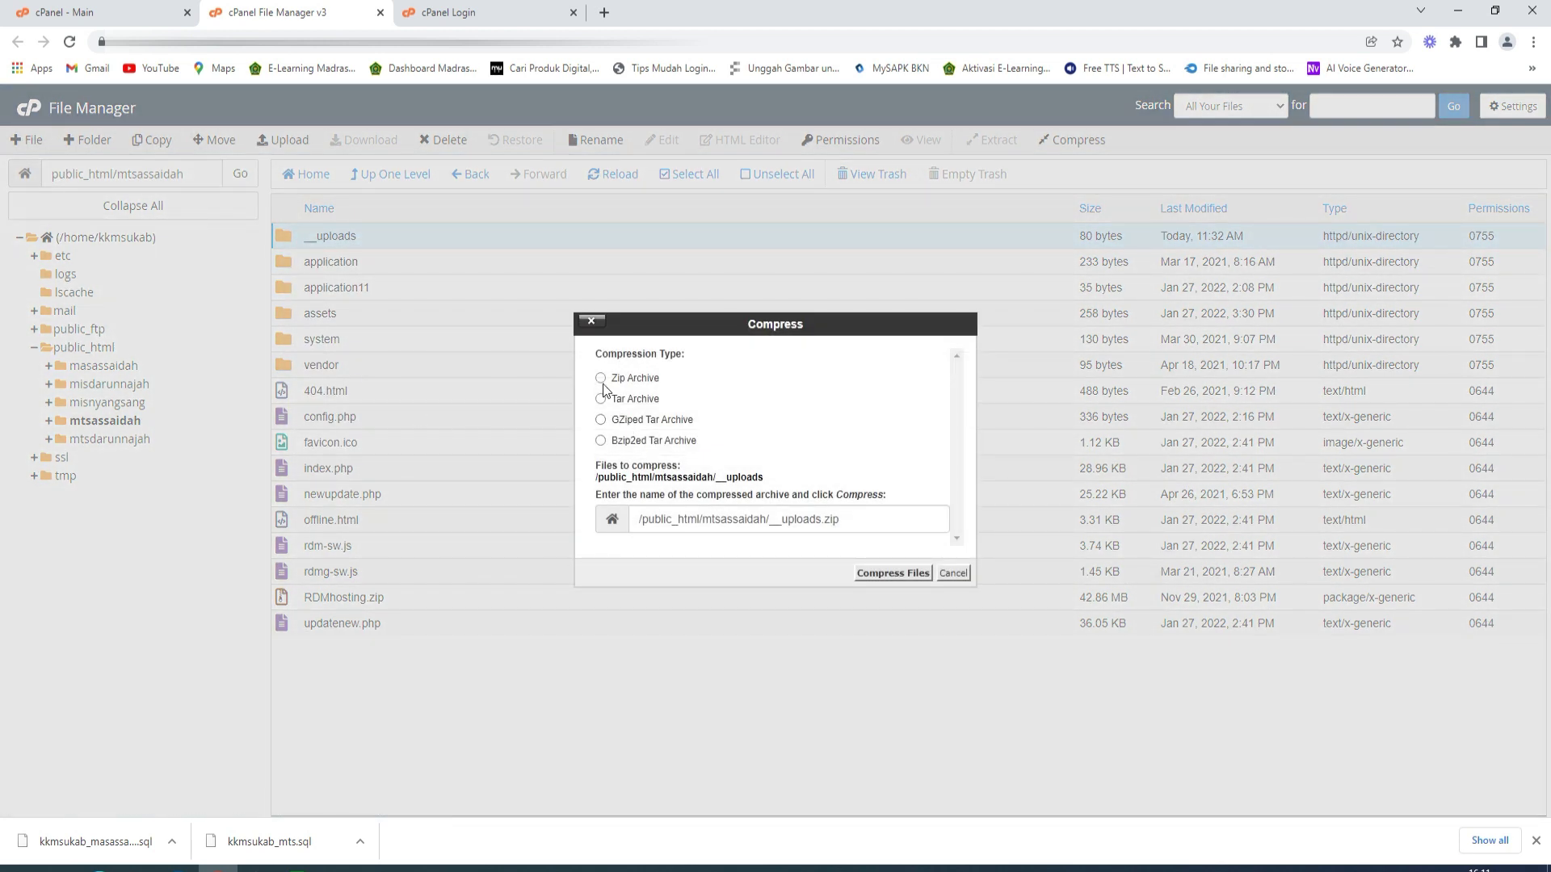
left_click(601, 378)
left_click(879, 572)
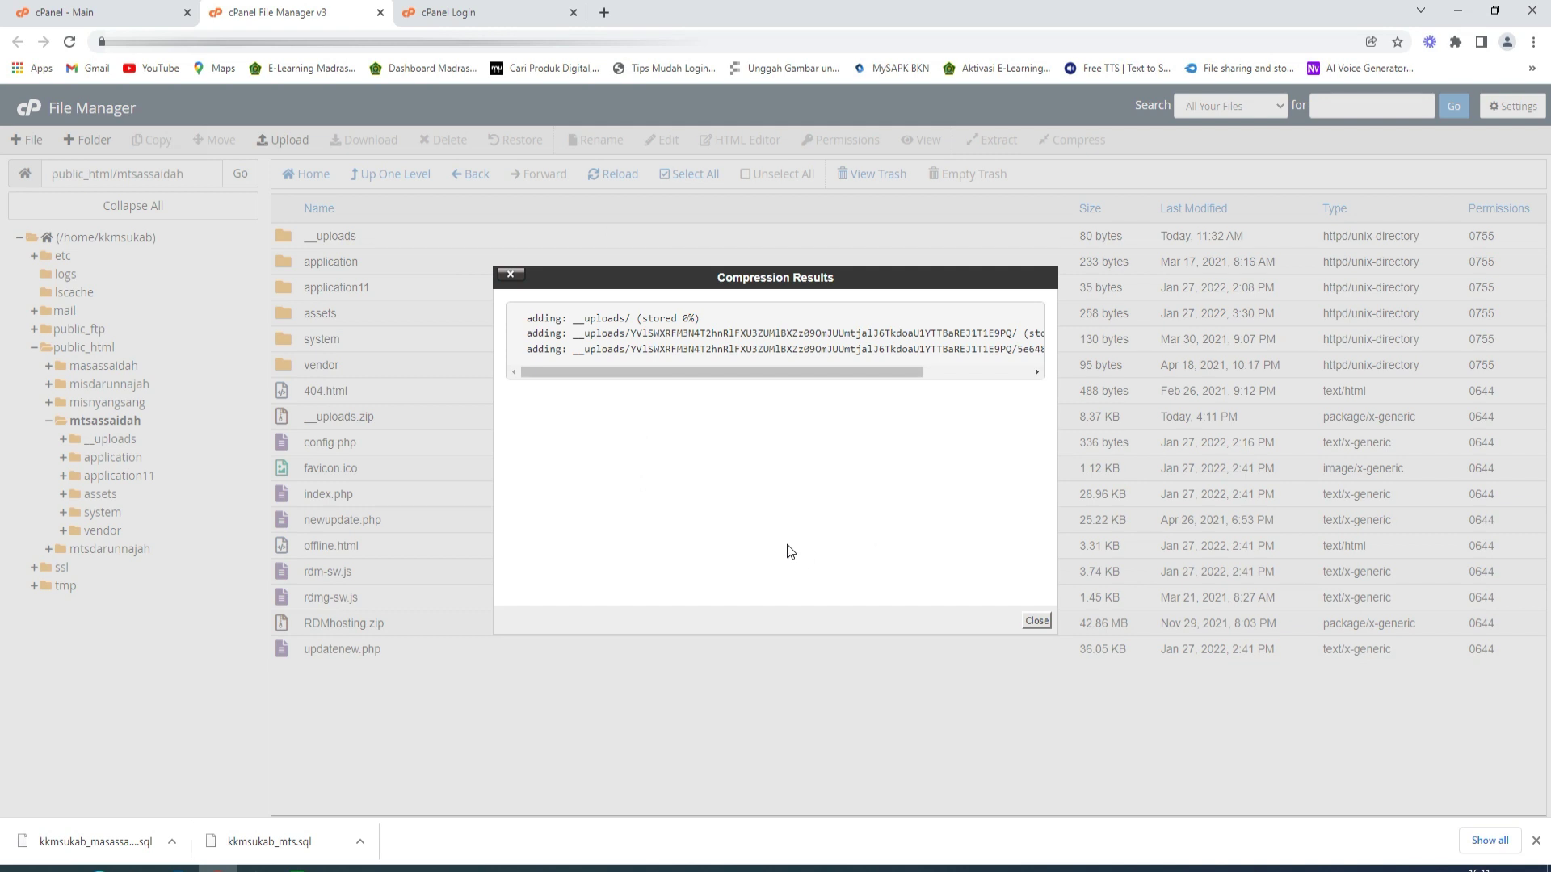
left_click(1036, 621)
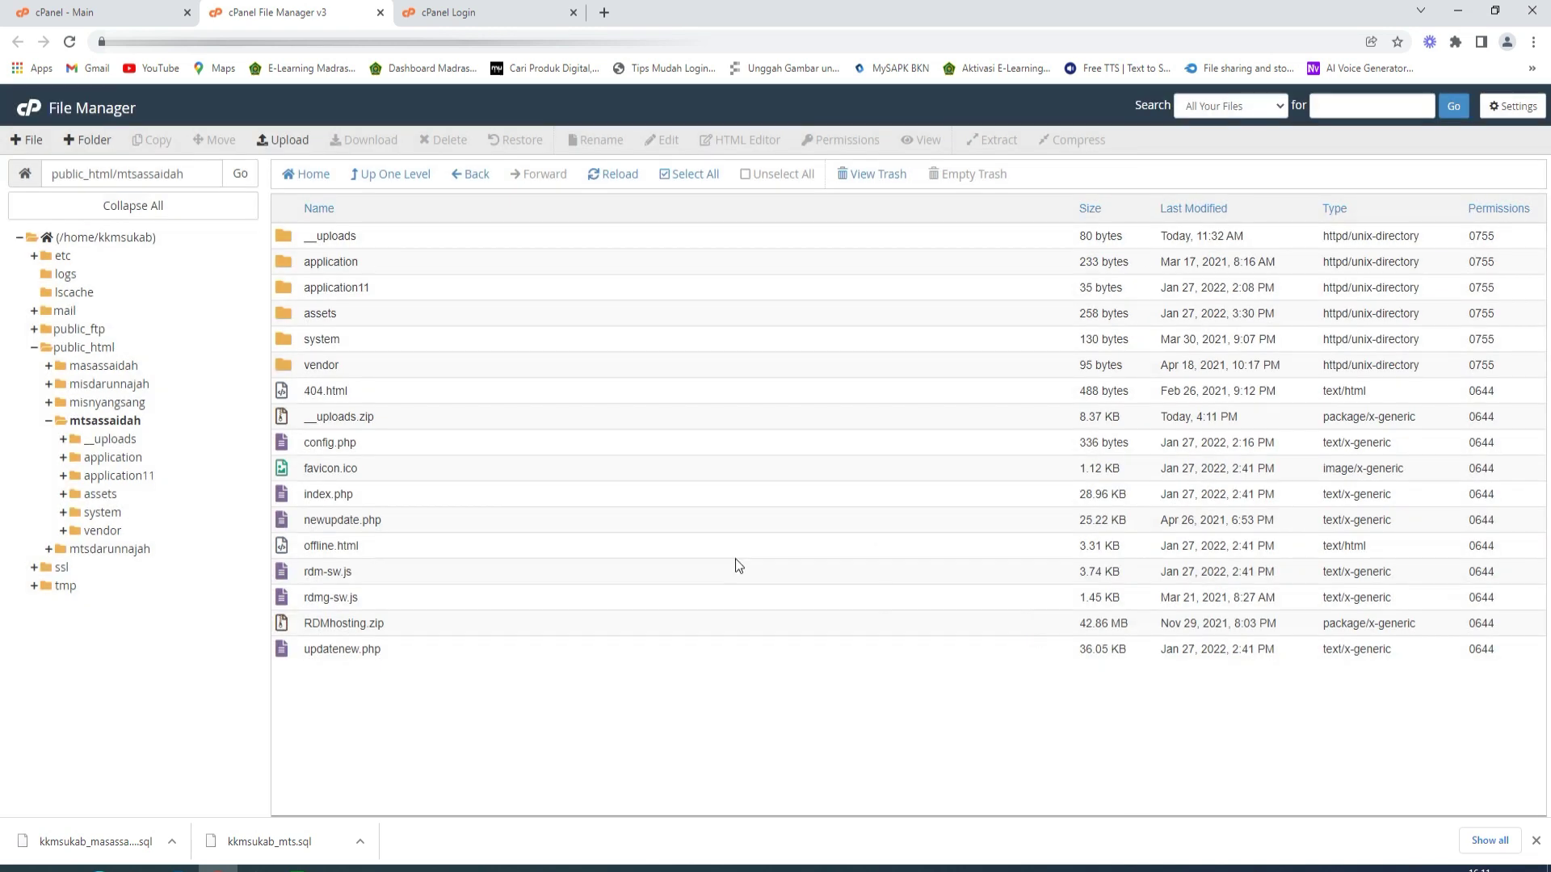
- Download __uploads.zip to the computer and close the File Manager
left_click(289, 423)
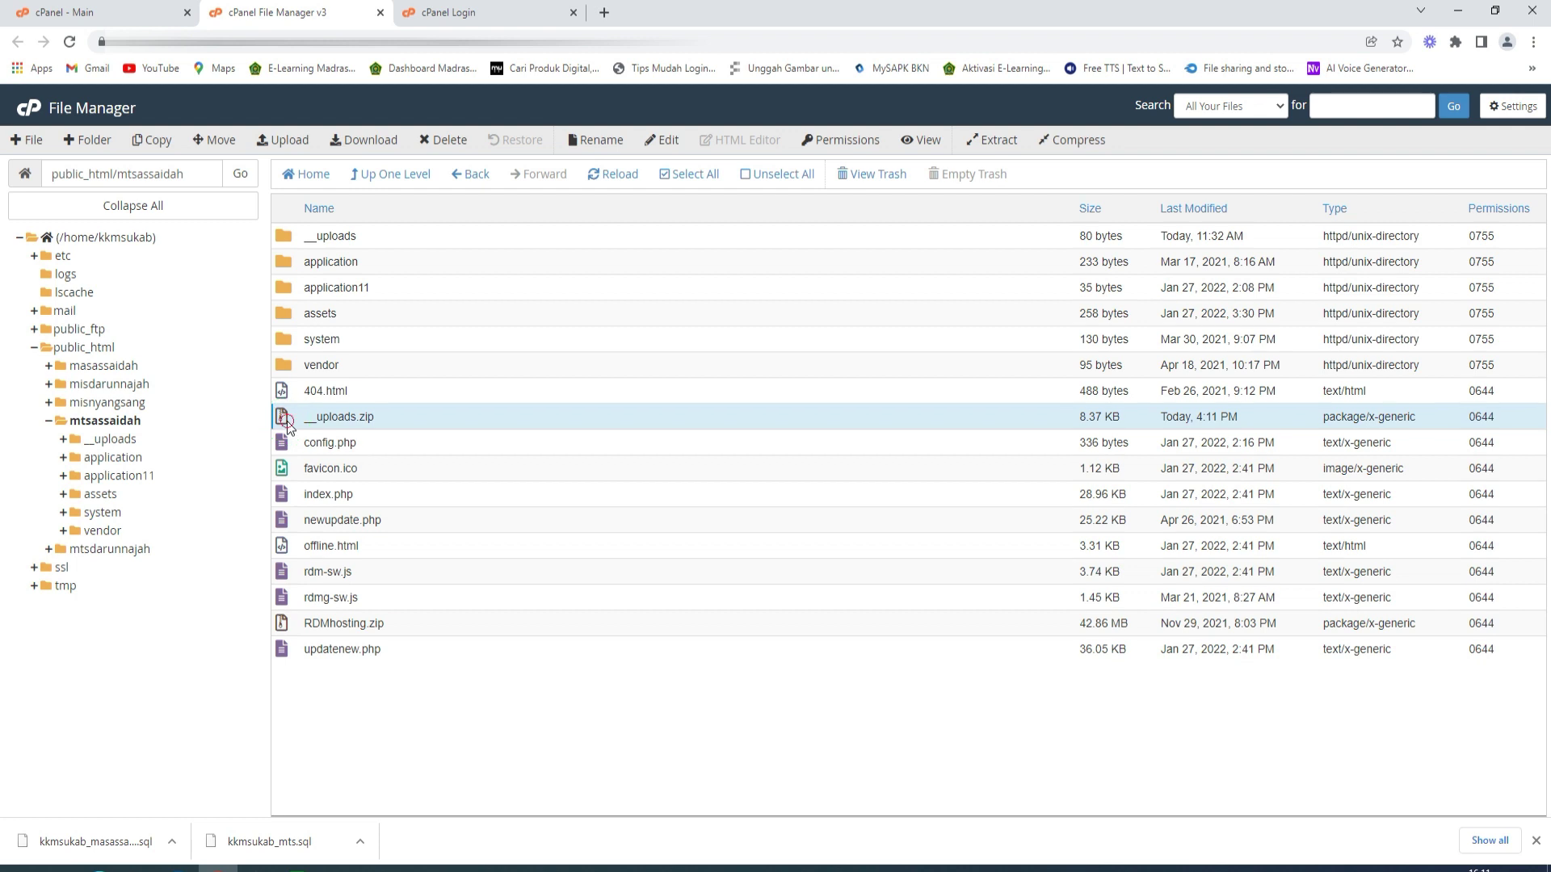
right_click(289, 424)
left_click(332, 438)
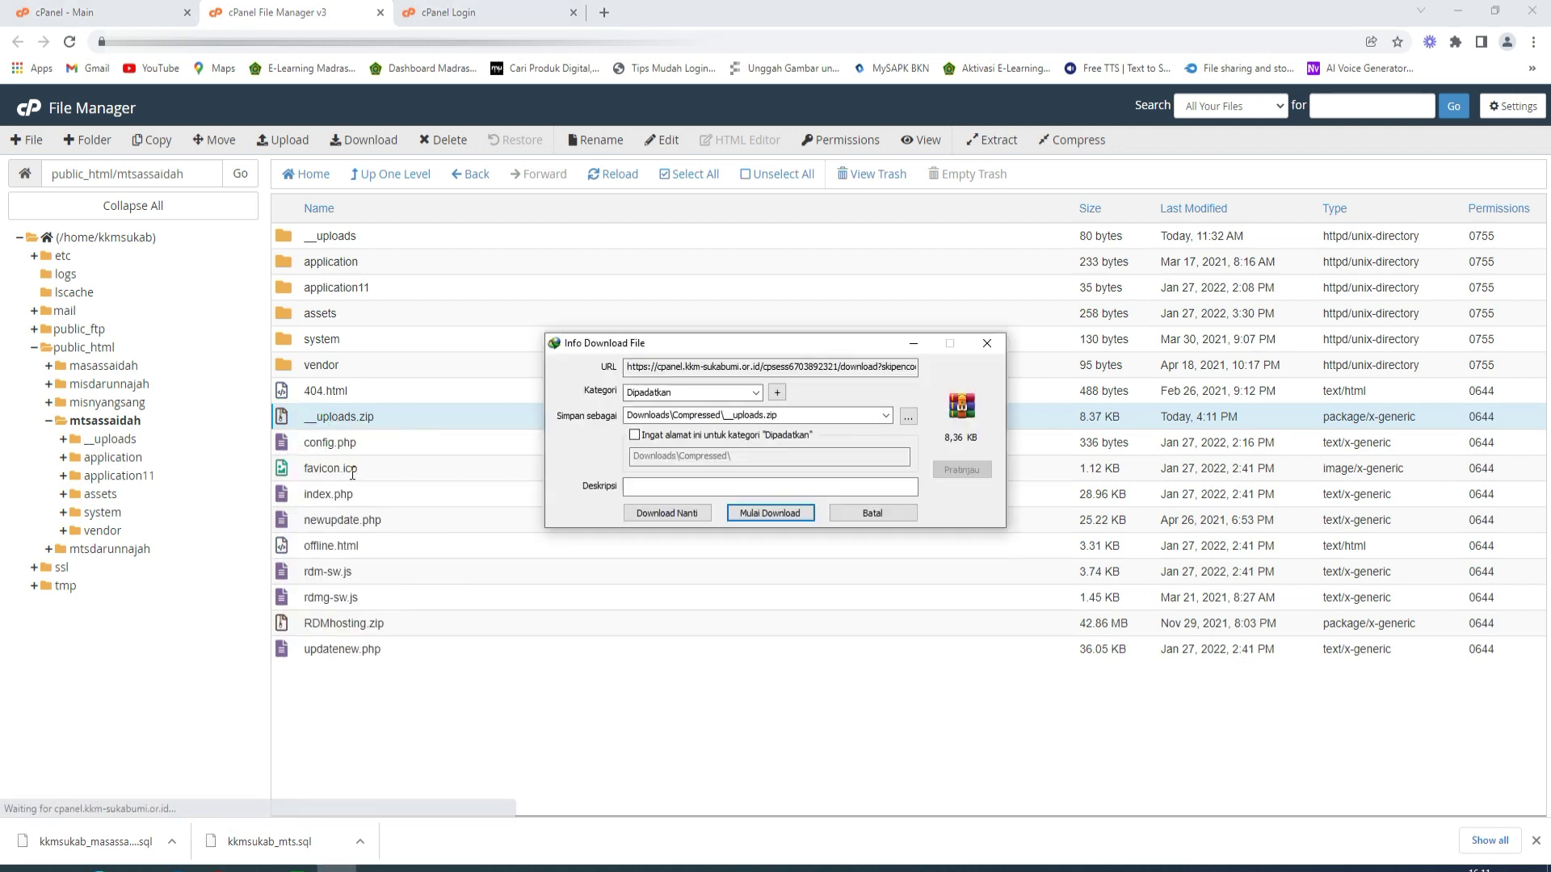
left_click(771, 514)
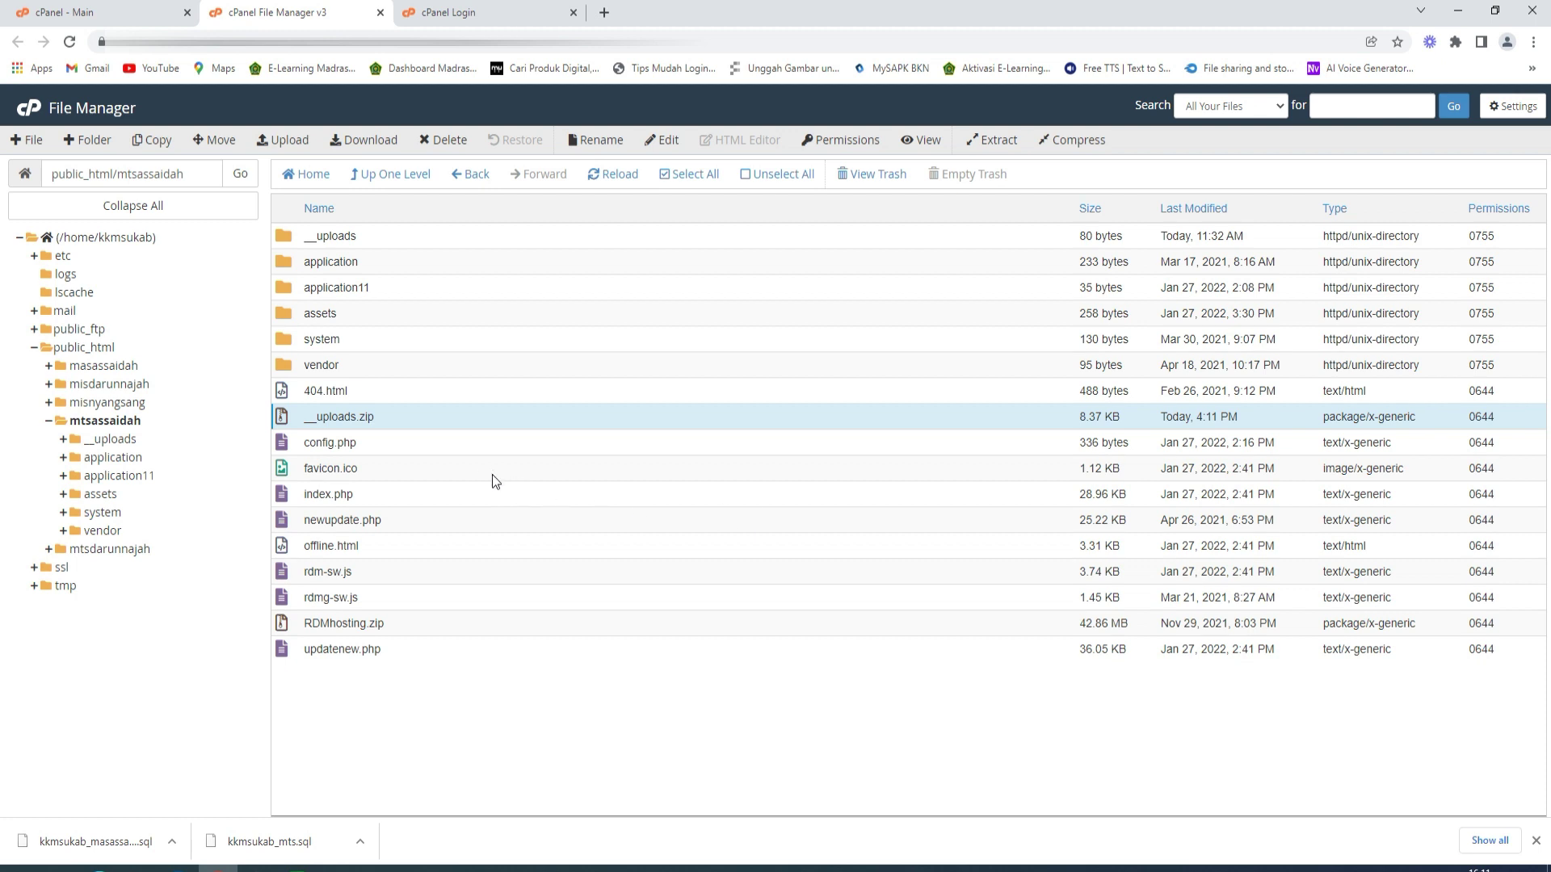
left_click(380, 12)
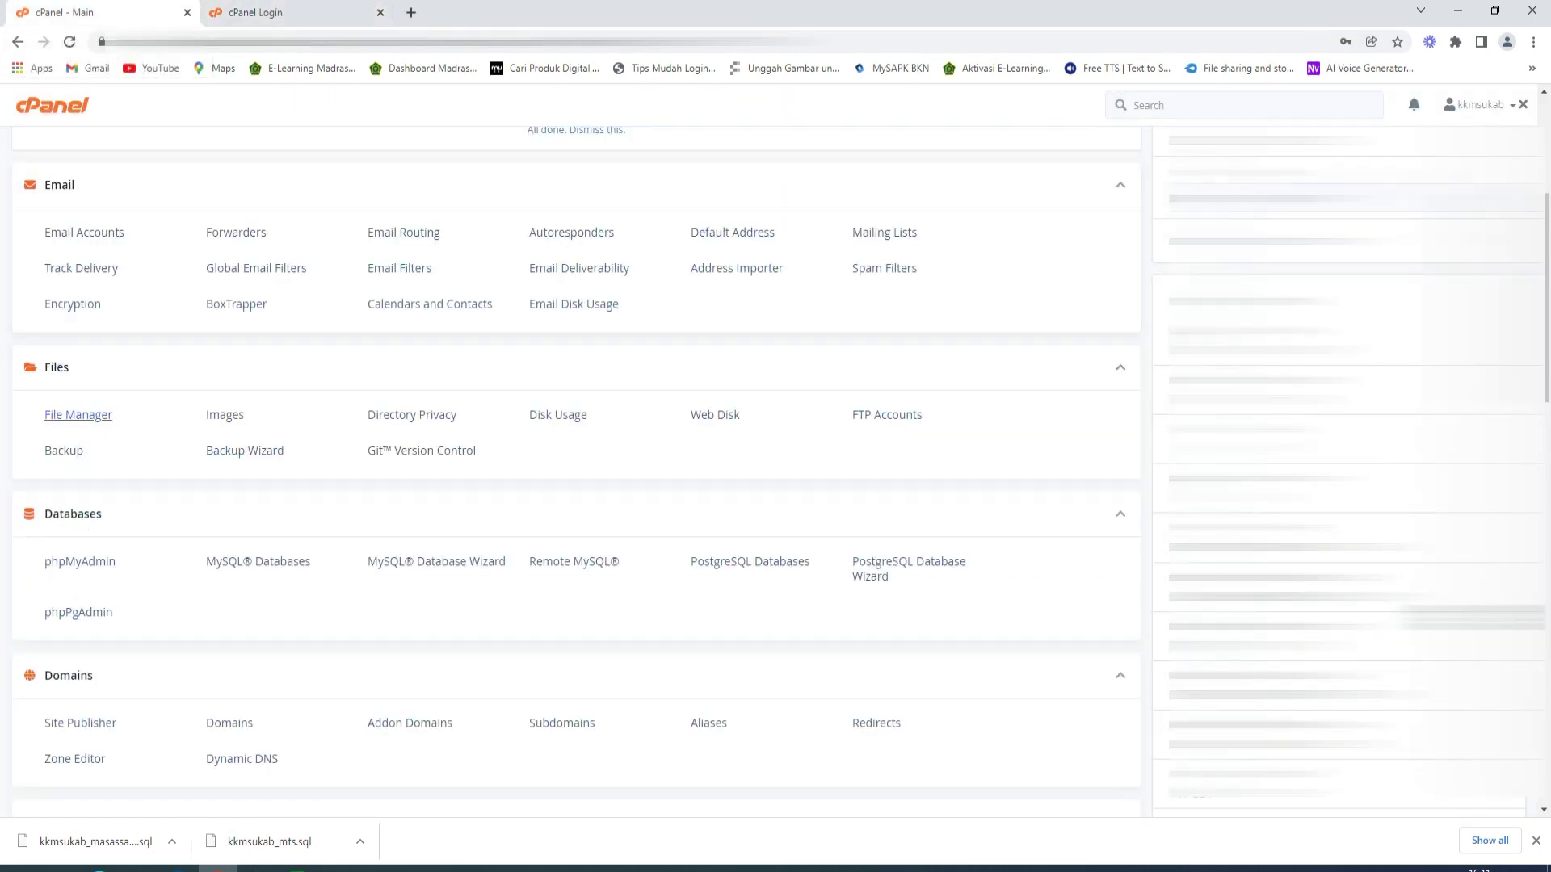
- Log out of the kkm-sukabumi cPanel and sign in to the assaidah.sch.id hosting account
left_click(1479, 112)
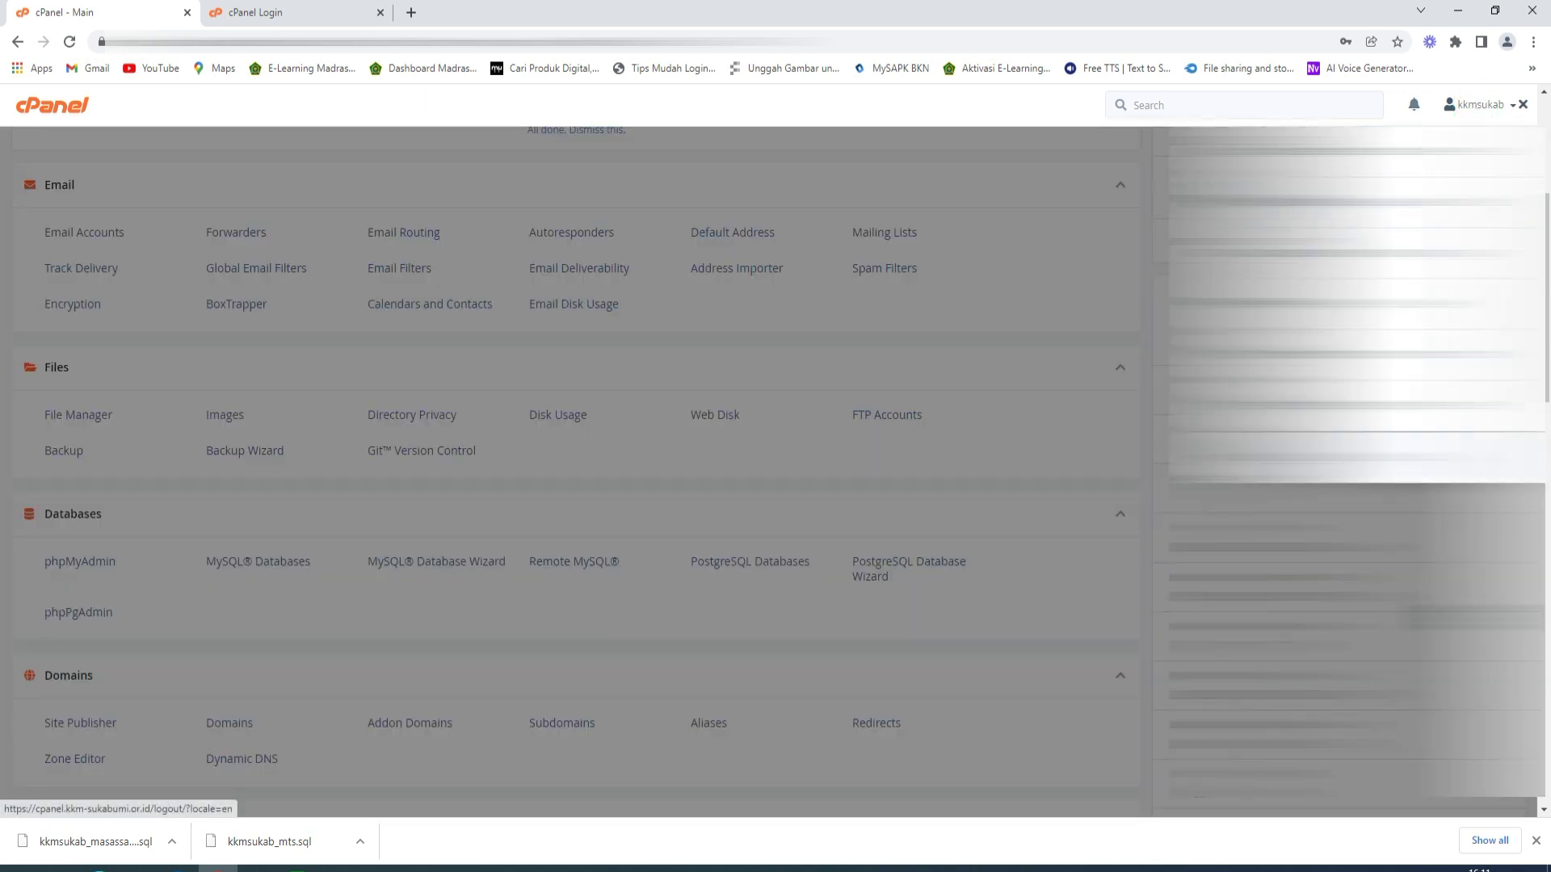
left_click(1409, 466)
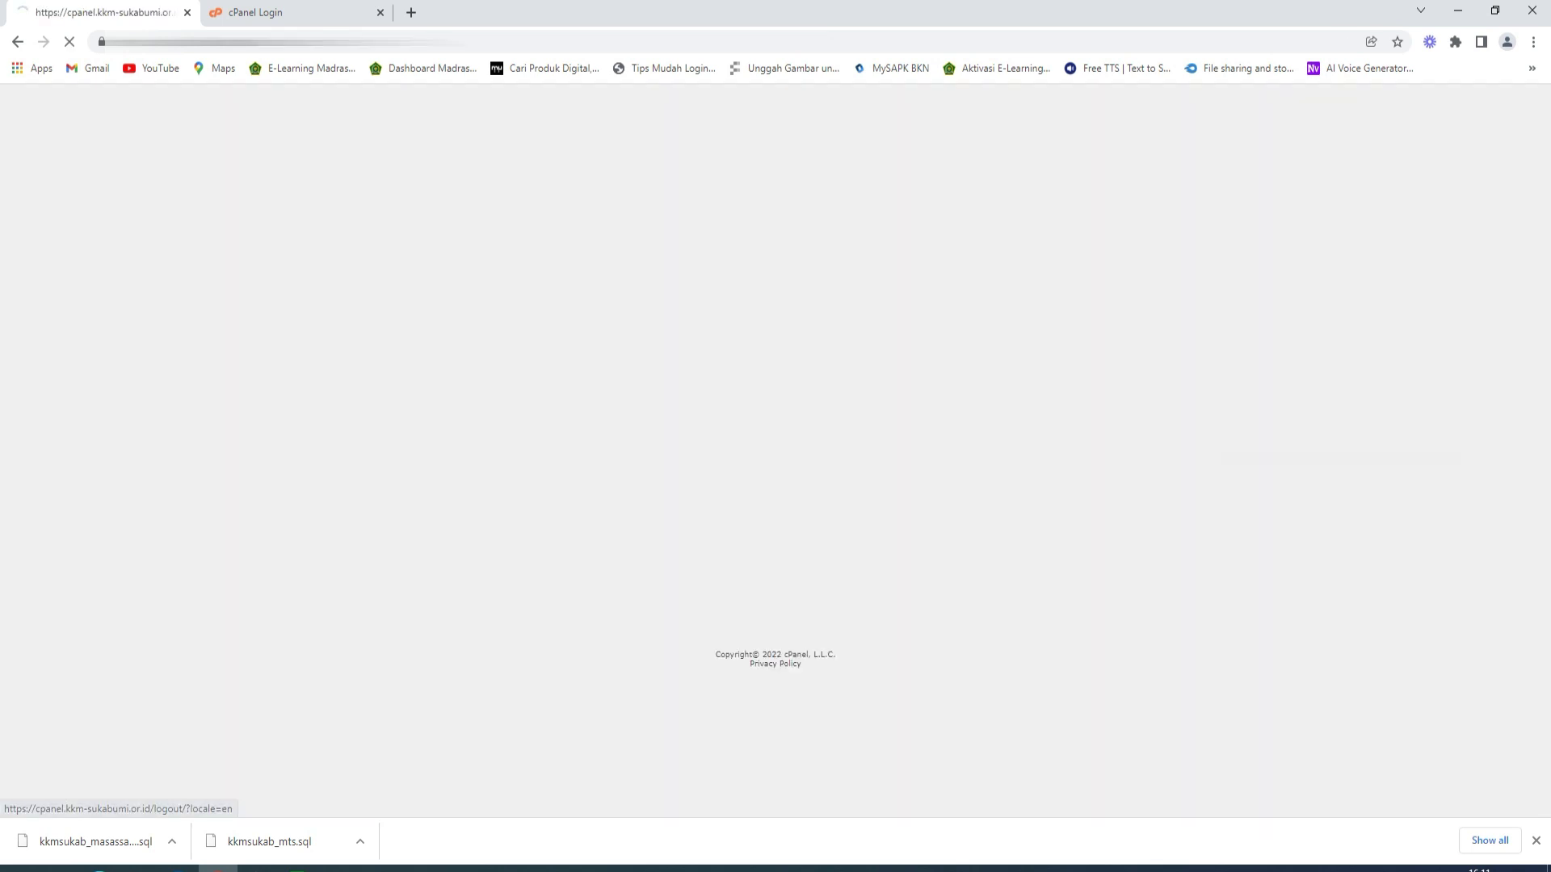
left_click(187, 12)
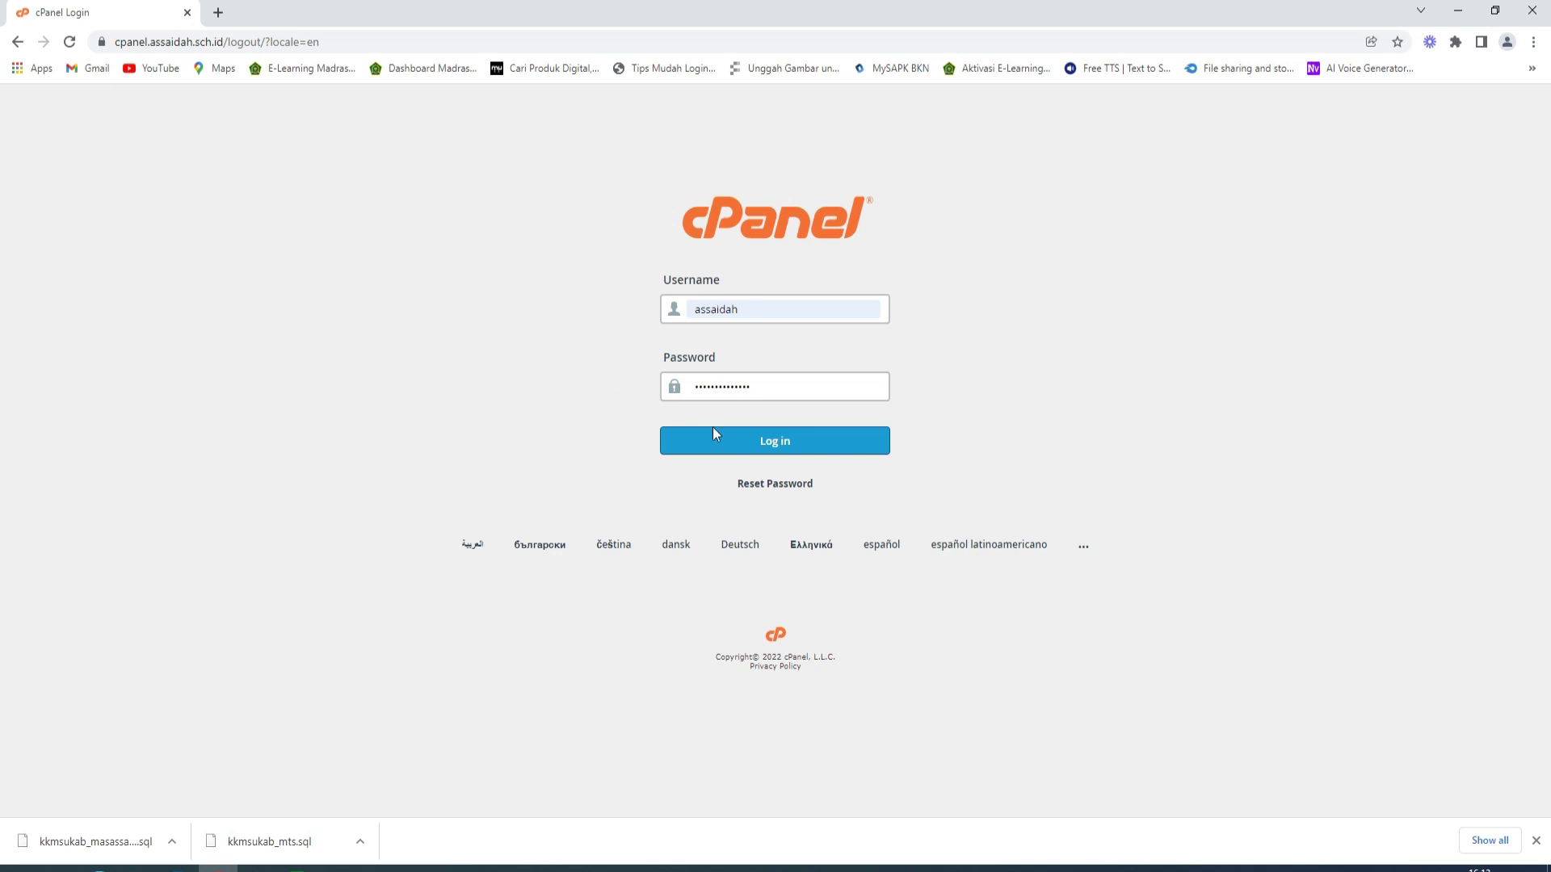
left_click(733, 445)
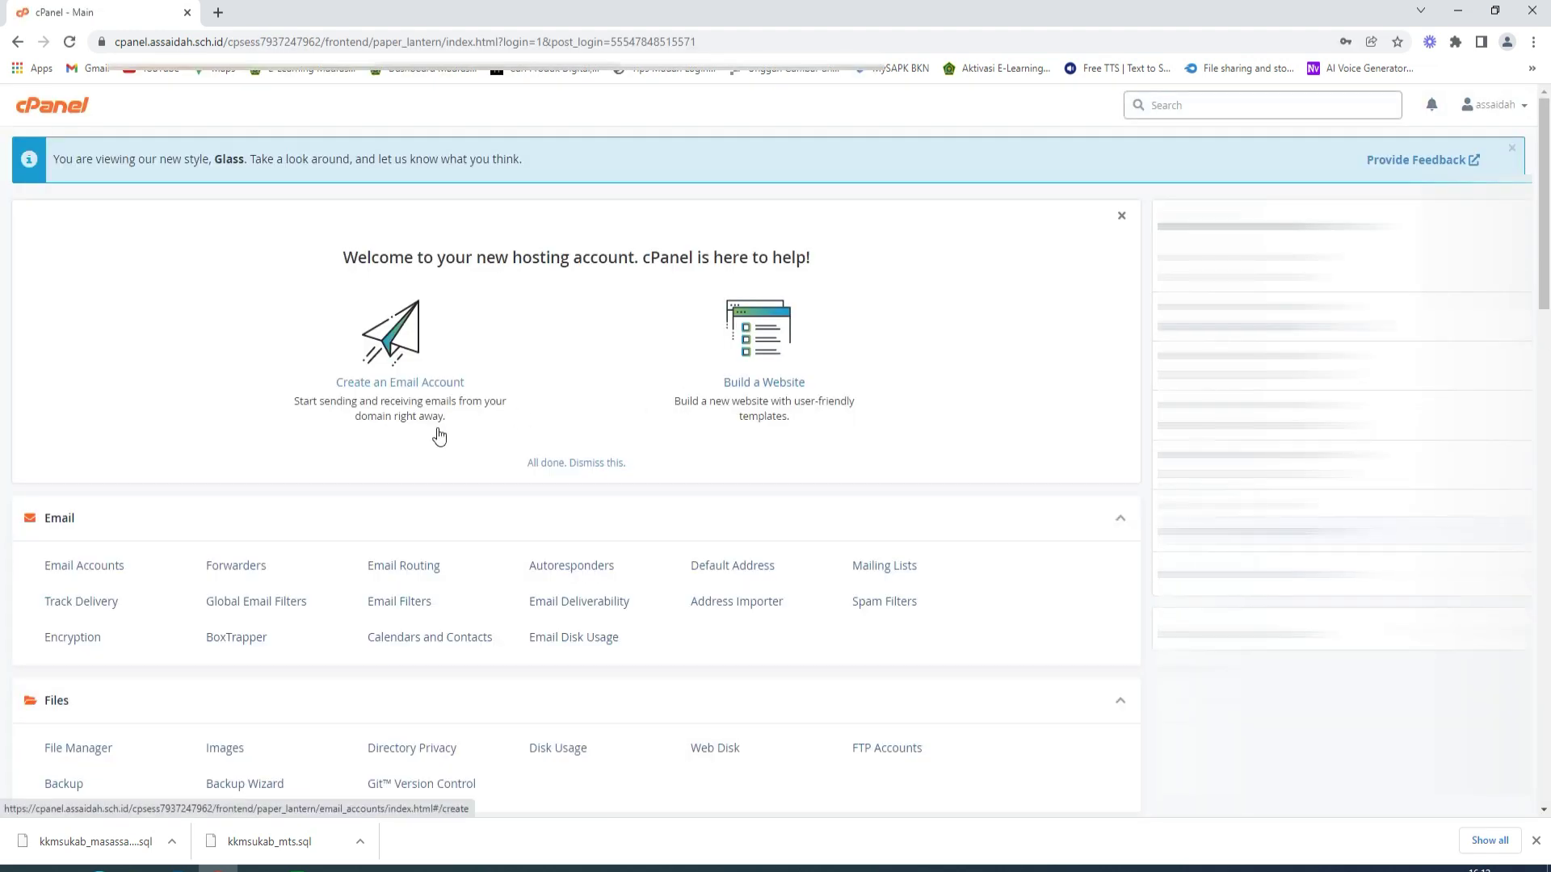
scroll(485, 408, "down", 5)
scroll(484, 414, "up", 4)
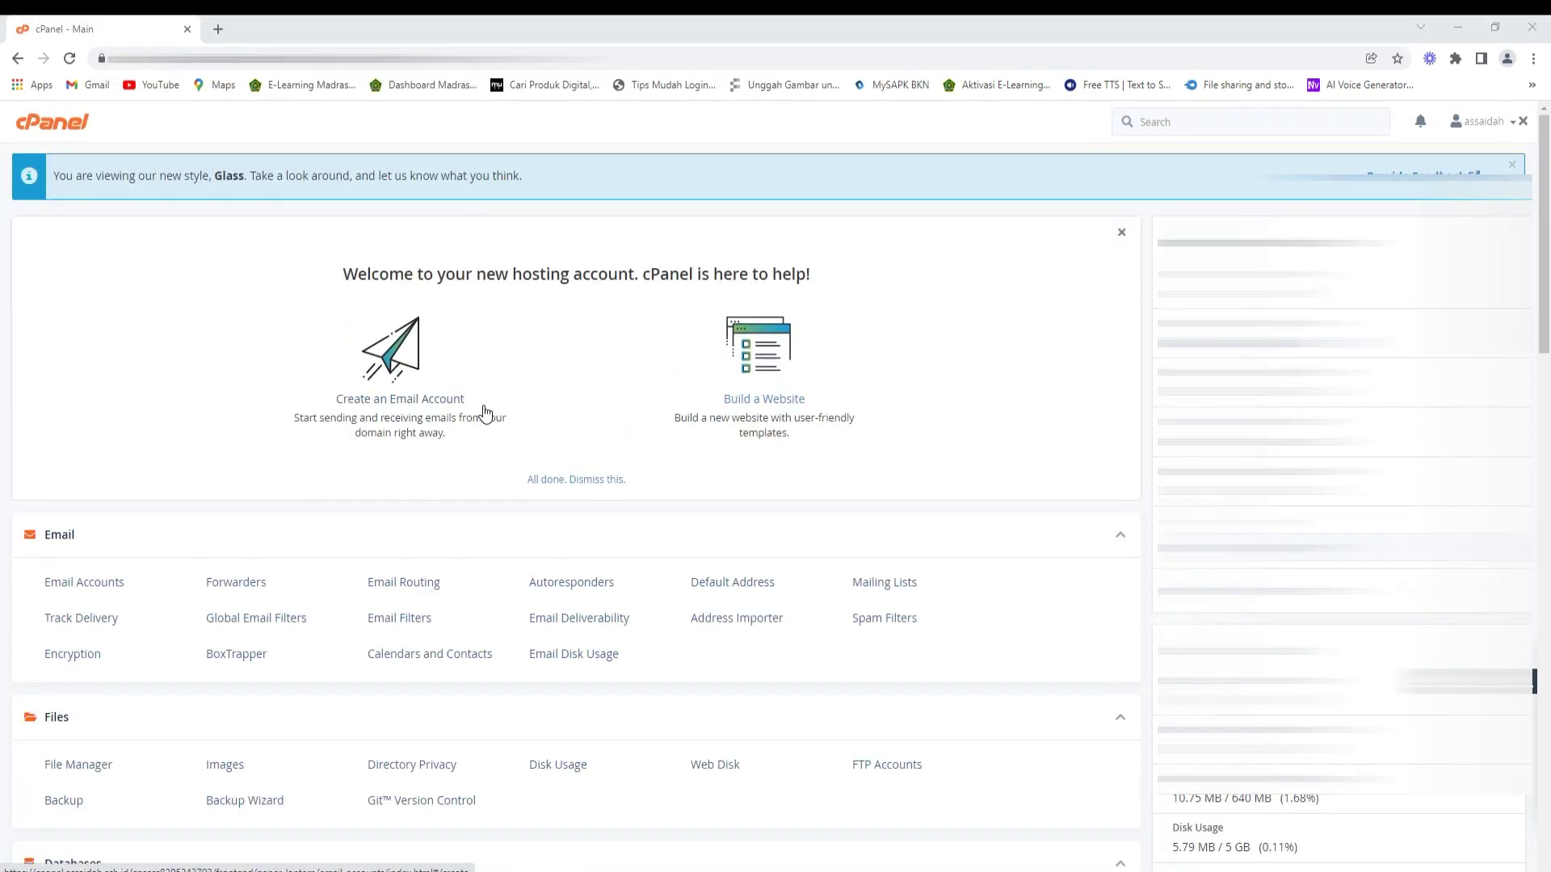
scroll(544, 568, "down", 4)
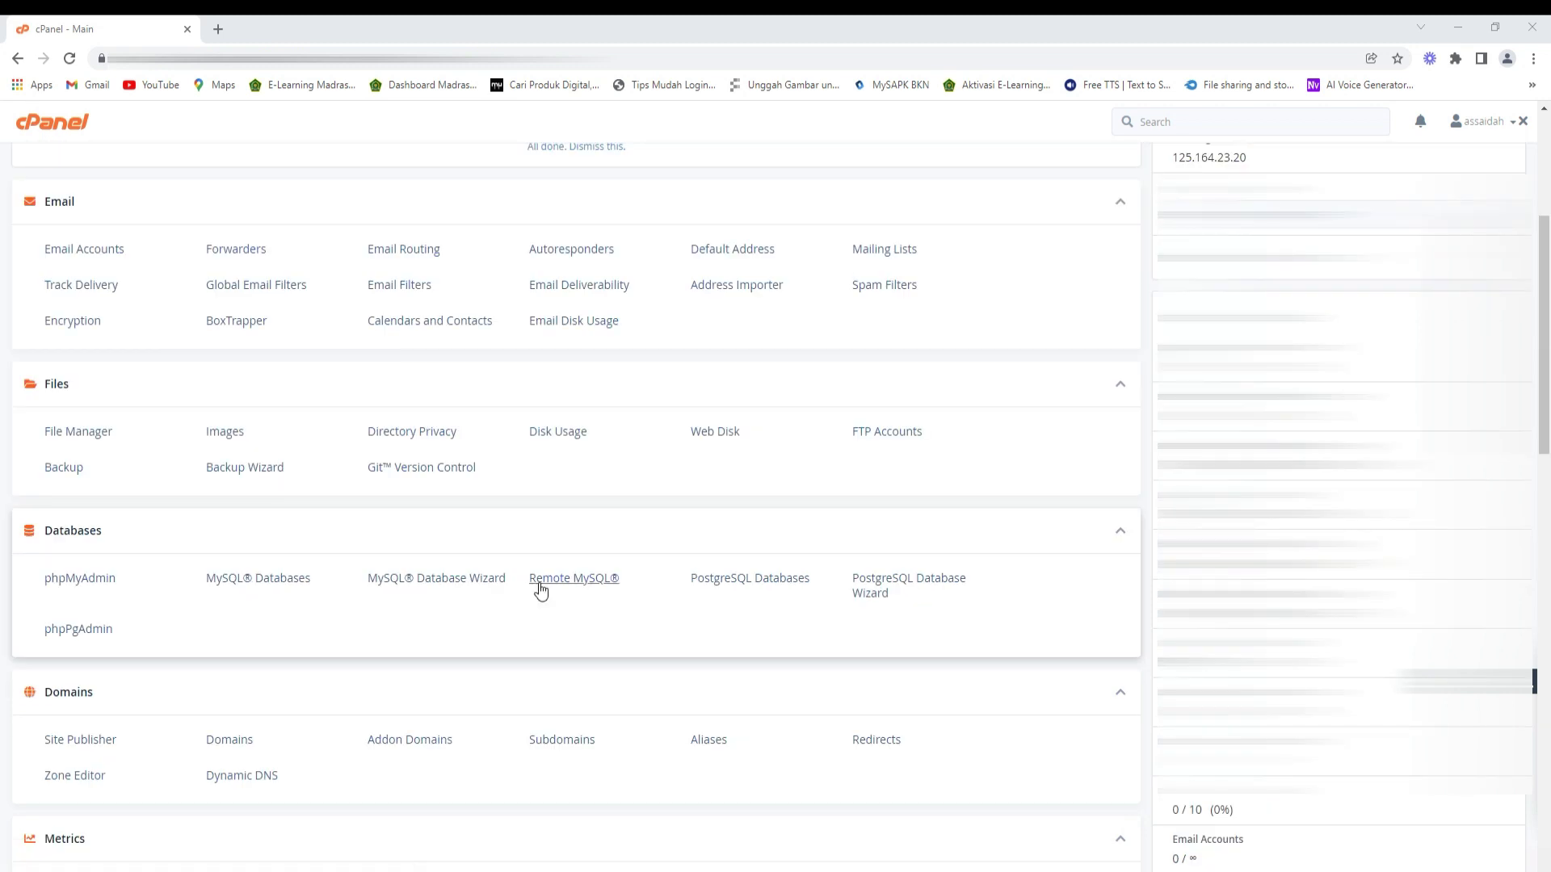
- Add subdomain rdmmts.assaidah.sch.id with document root public_html/rdmmts
left_click(563, 741)
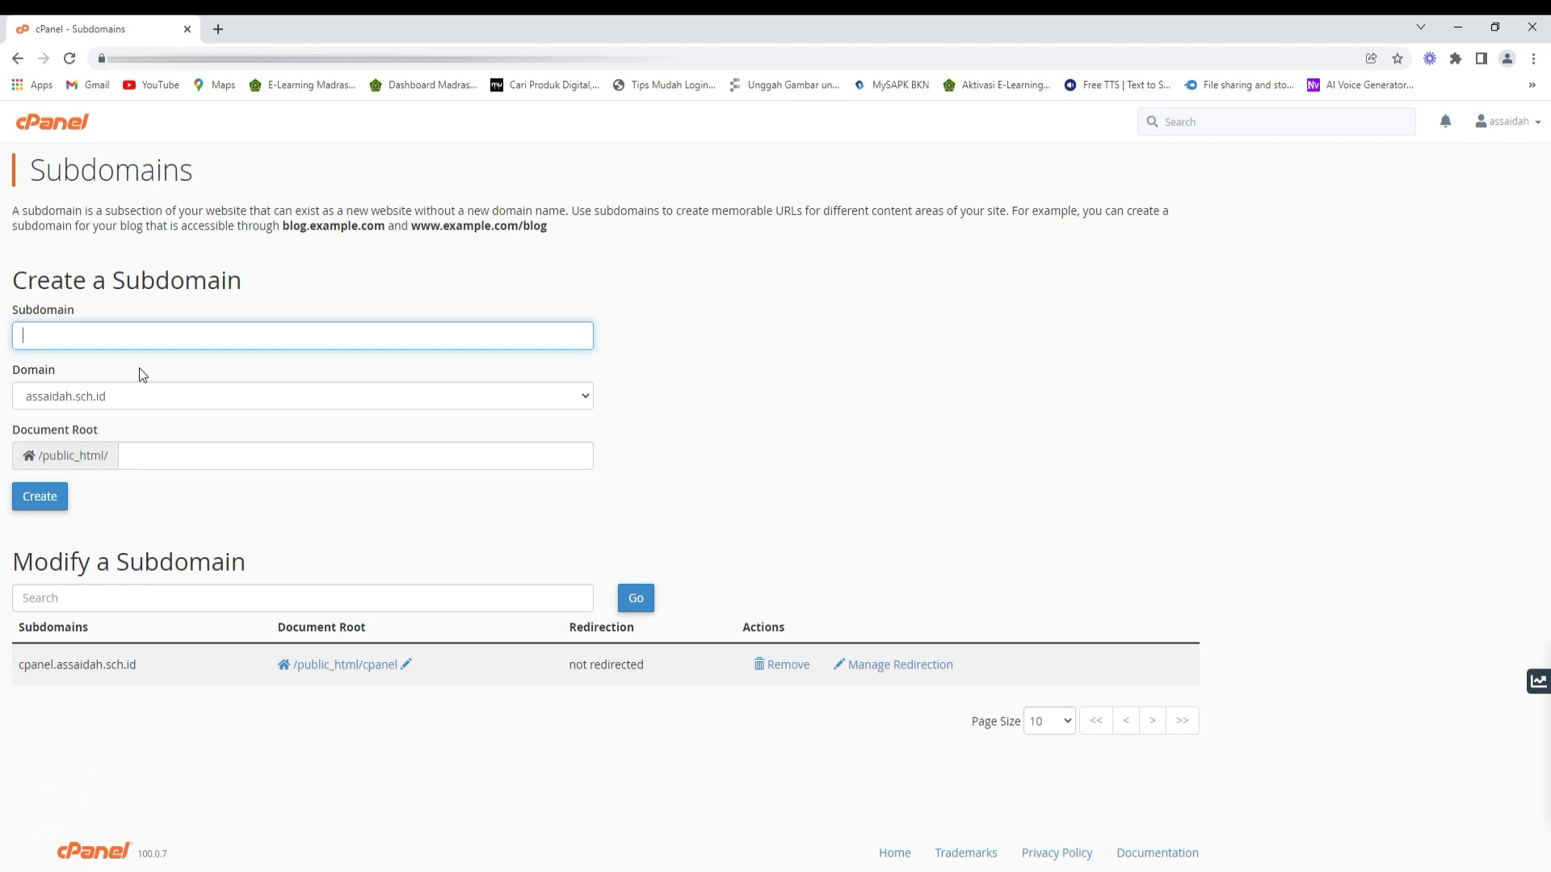
type("rd")
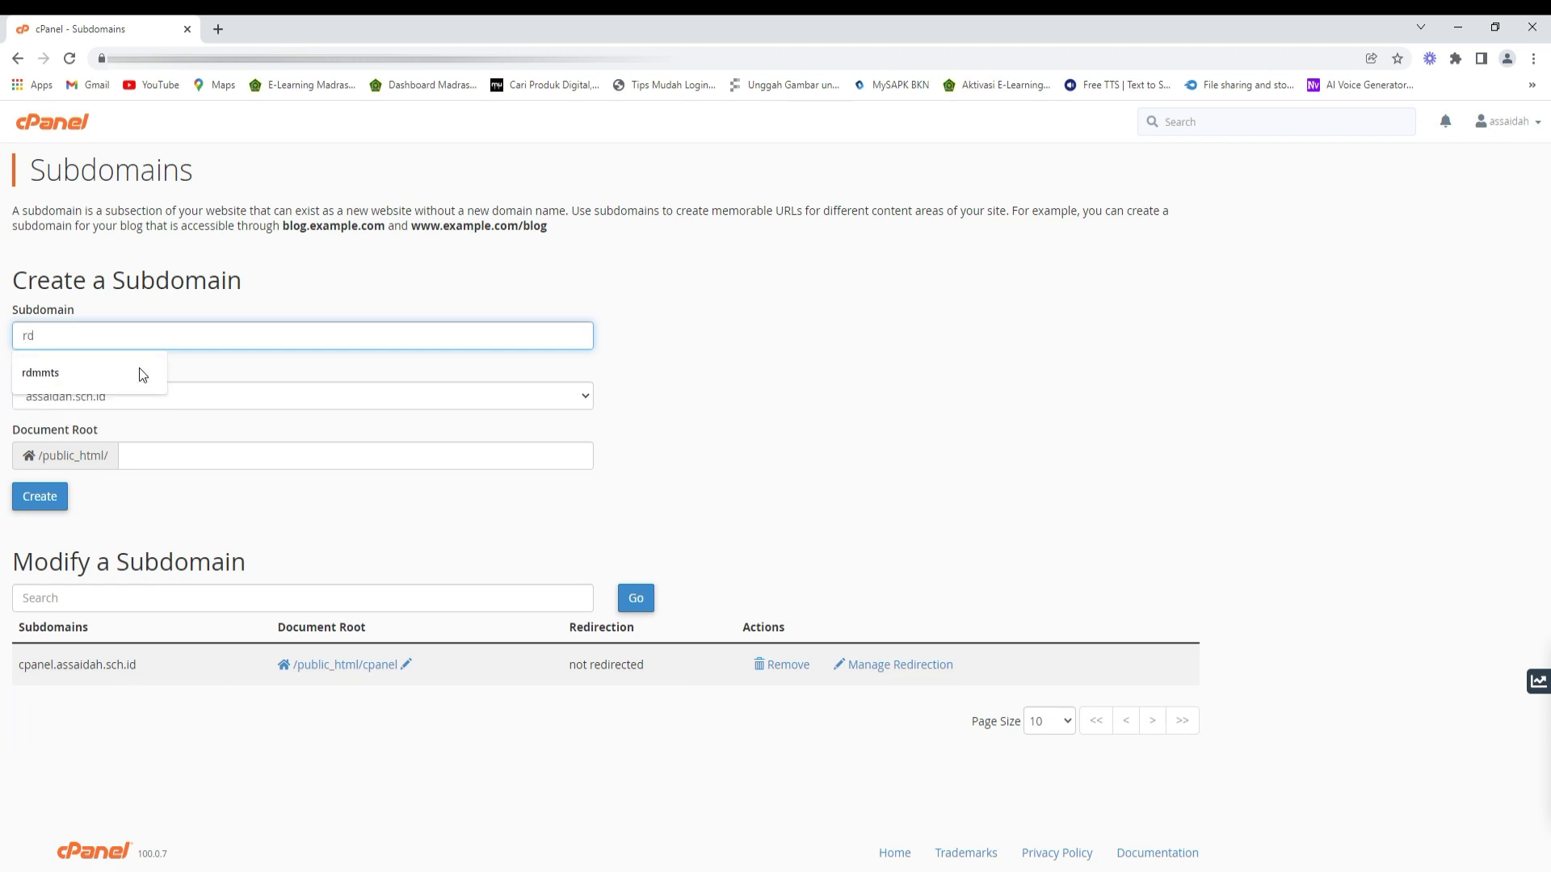
type("mmts")
left_click(48, 375)
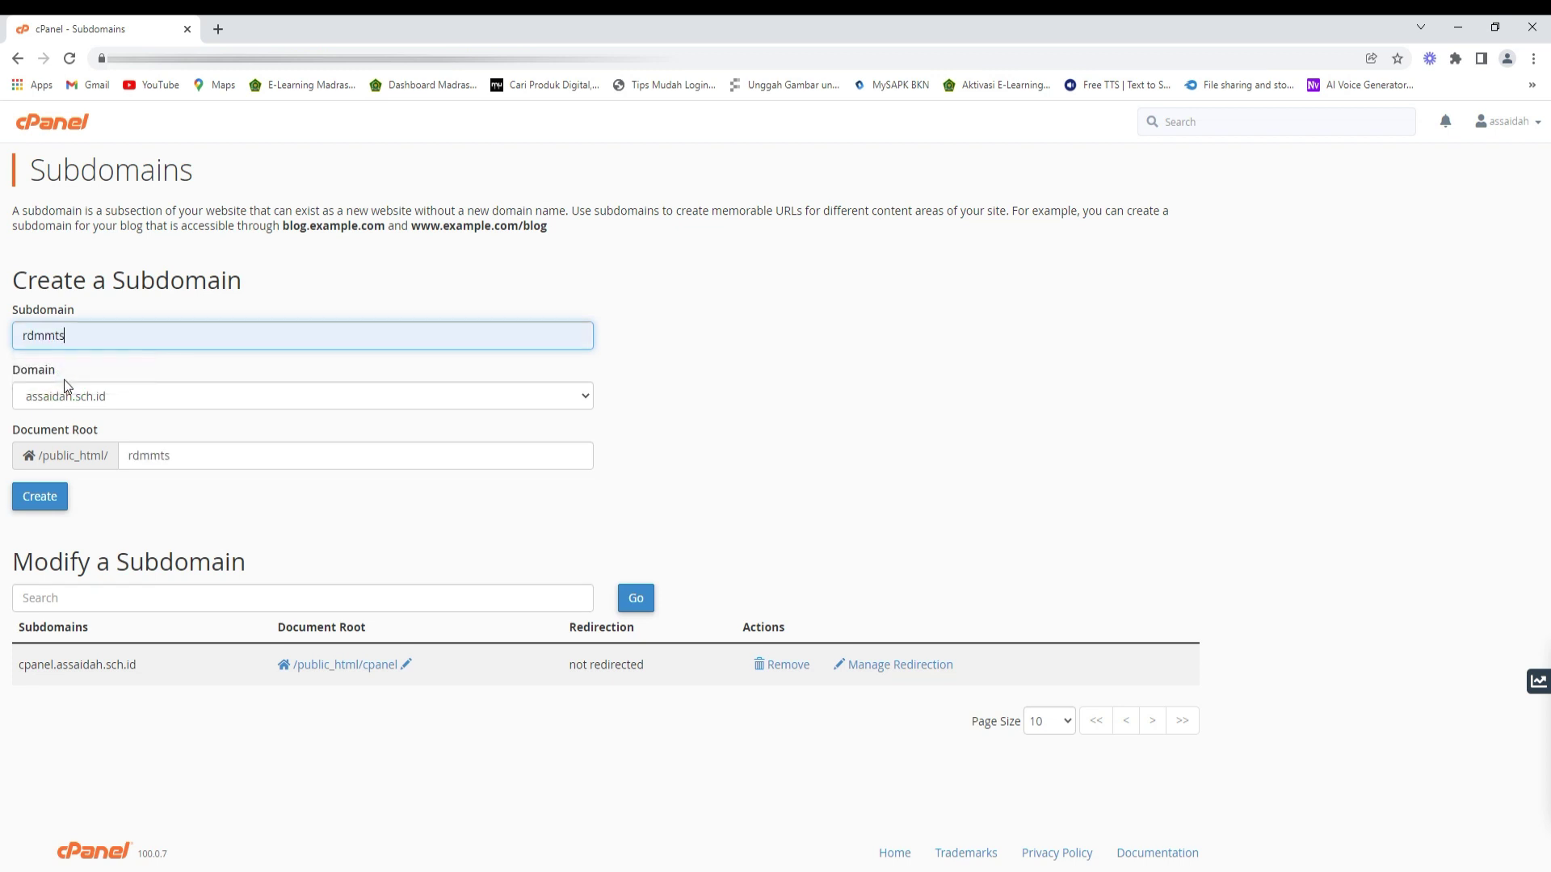
left_click(63, 497)
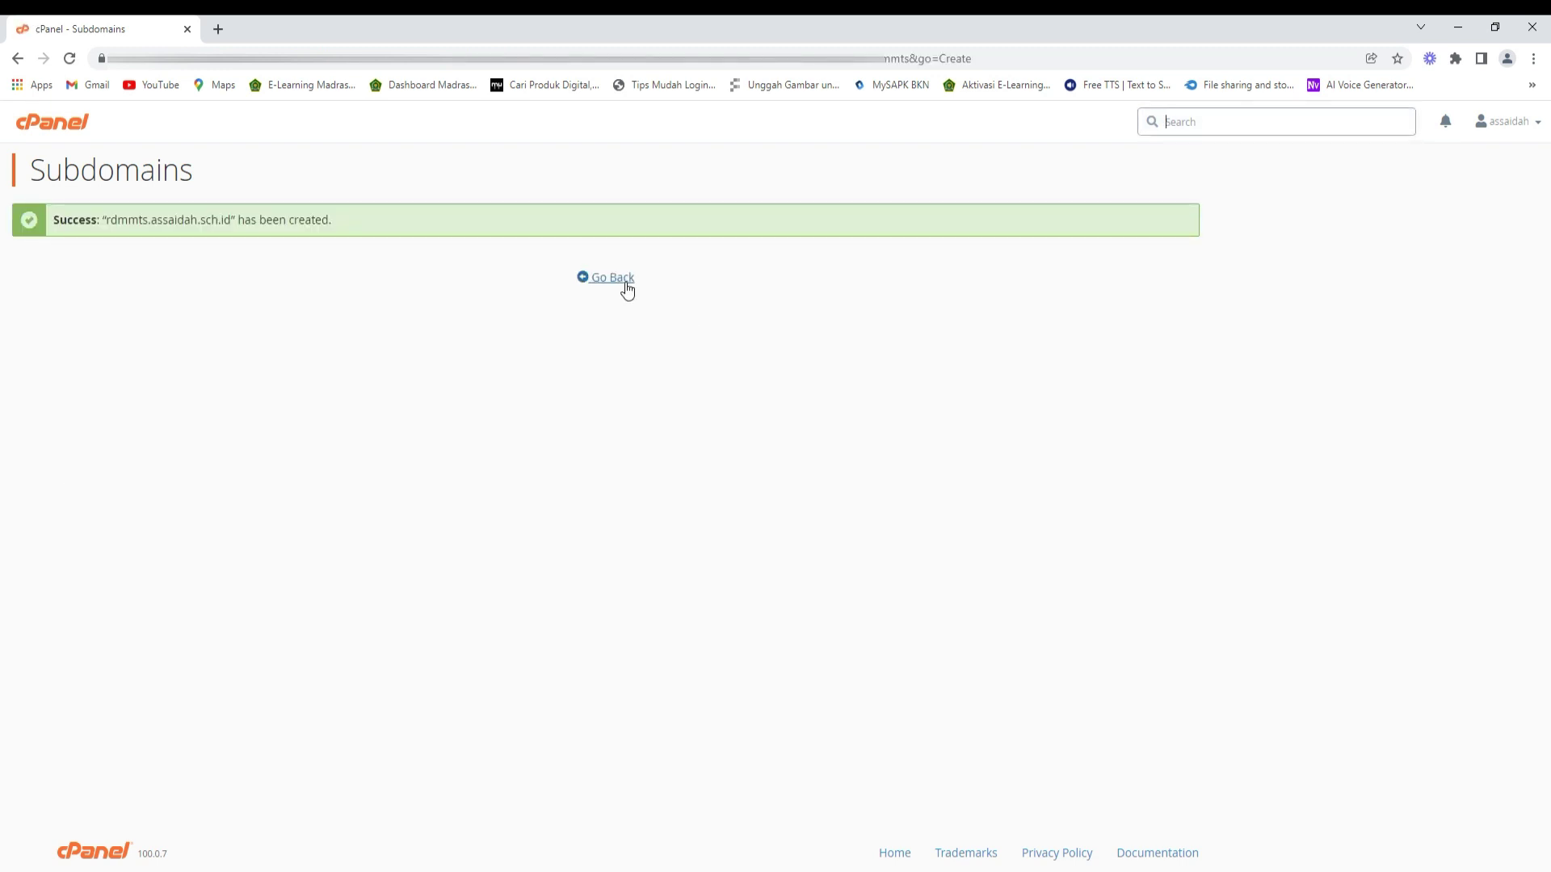
left_click(626, 284)
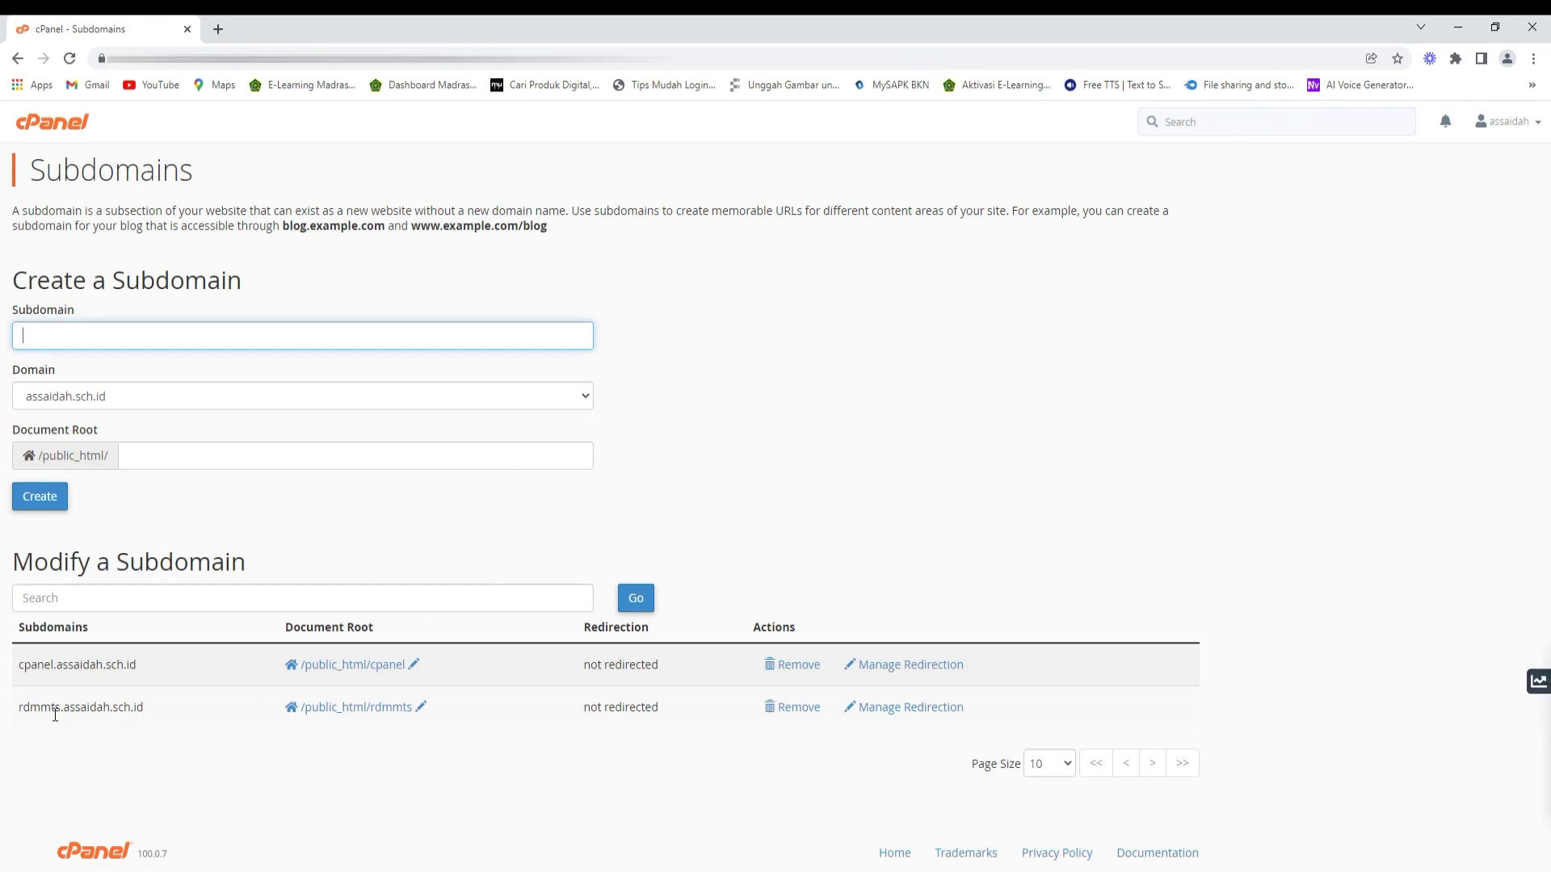
- Check in MultiPHP Manager that rdmmts.assaidah.sch.id runs inherited PHP 7.4 (ea-php74)
left_click(25, 123)
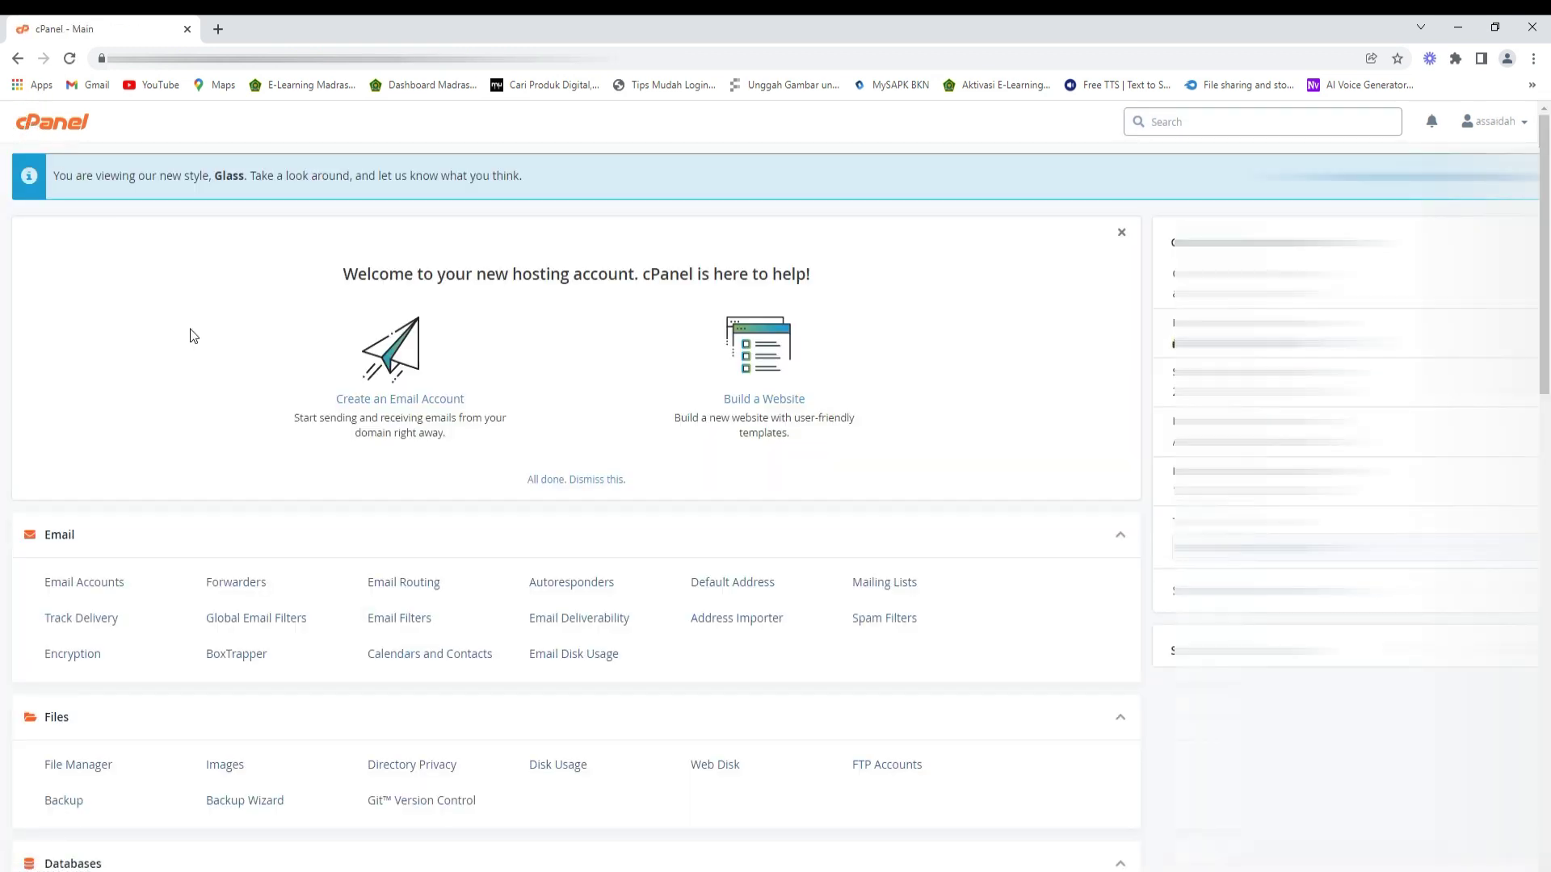
scroll(231, 427, "down", 5)
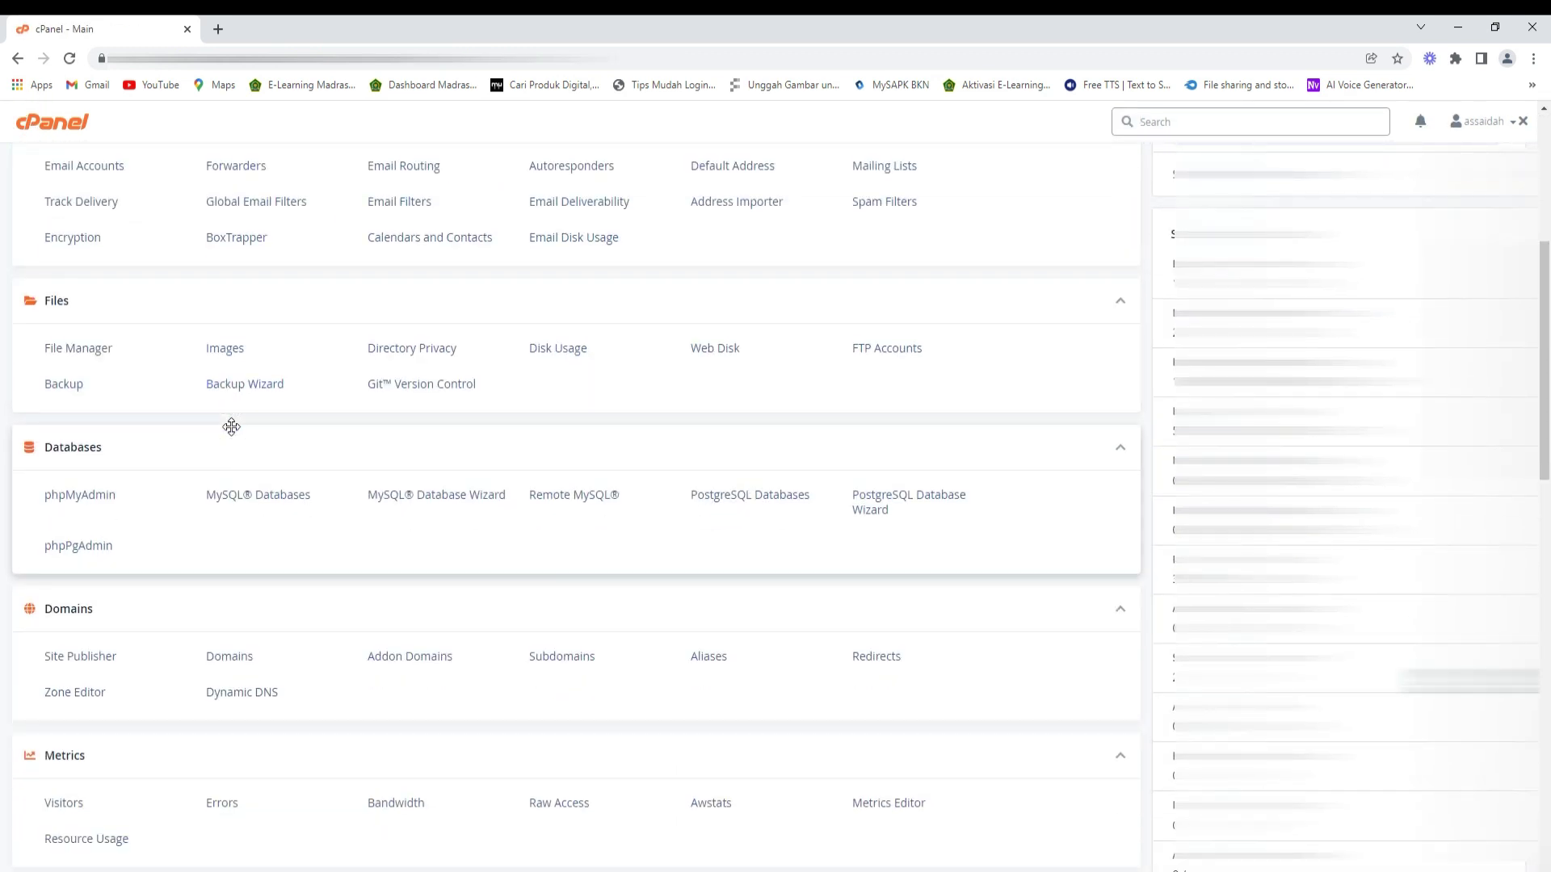
scroll(231, 426, "down", 8)
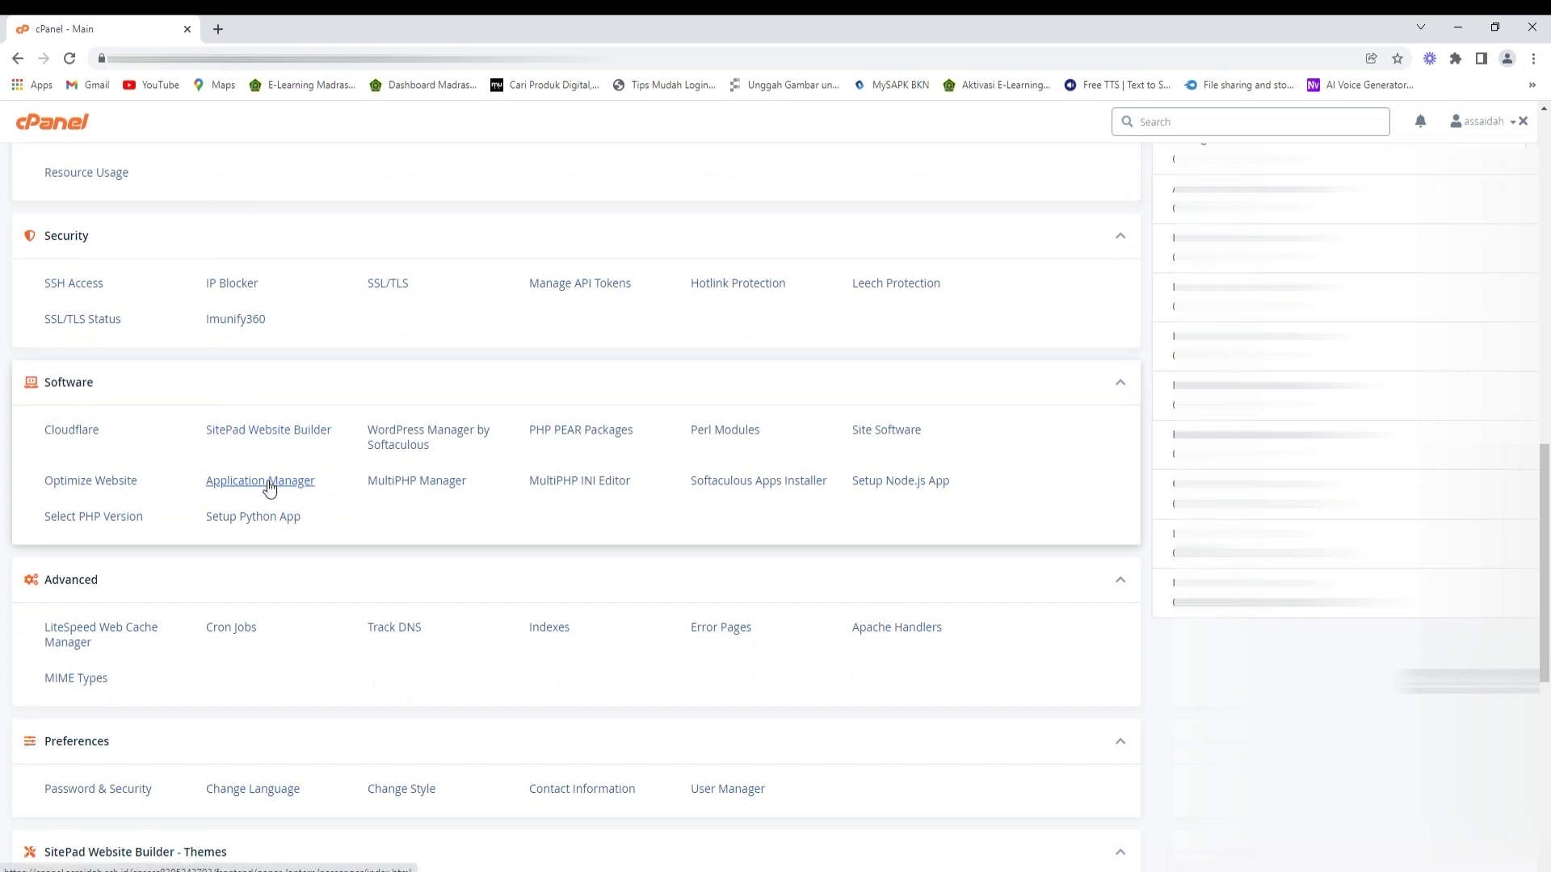
left_click(410, 485)
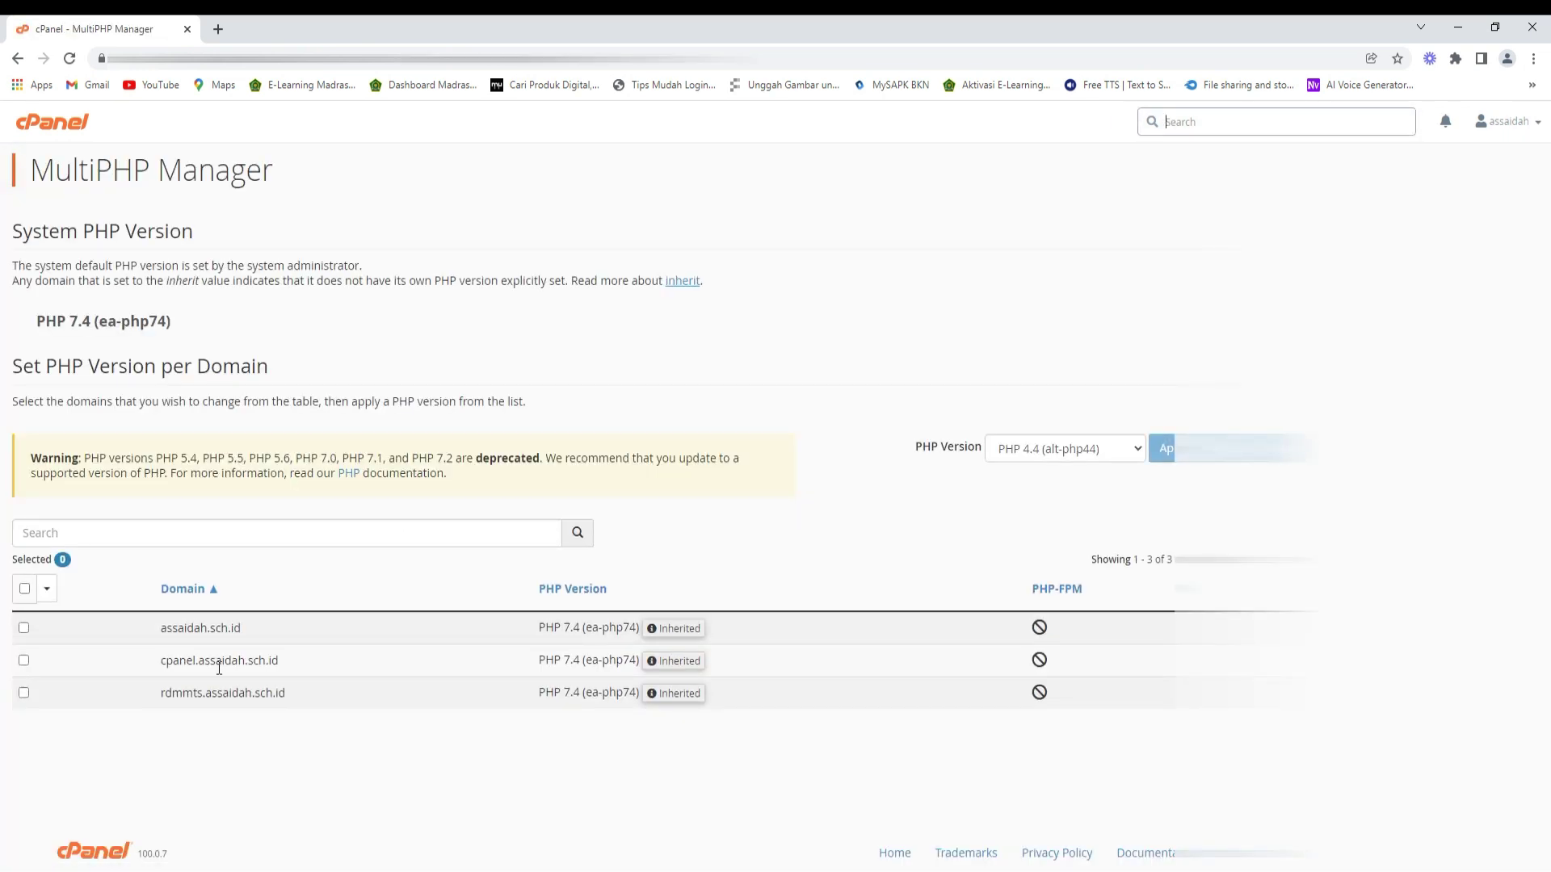
left_click(24, 693)
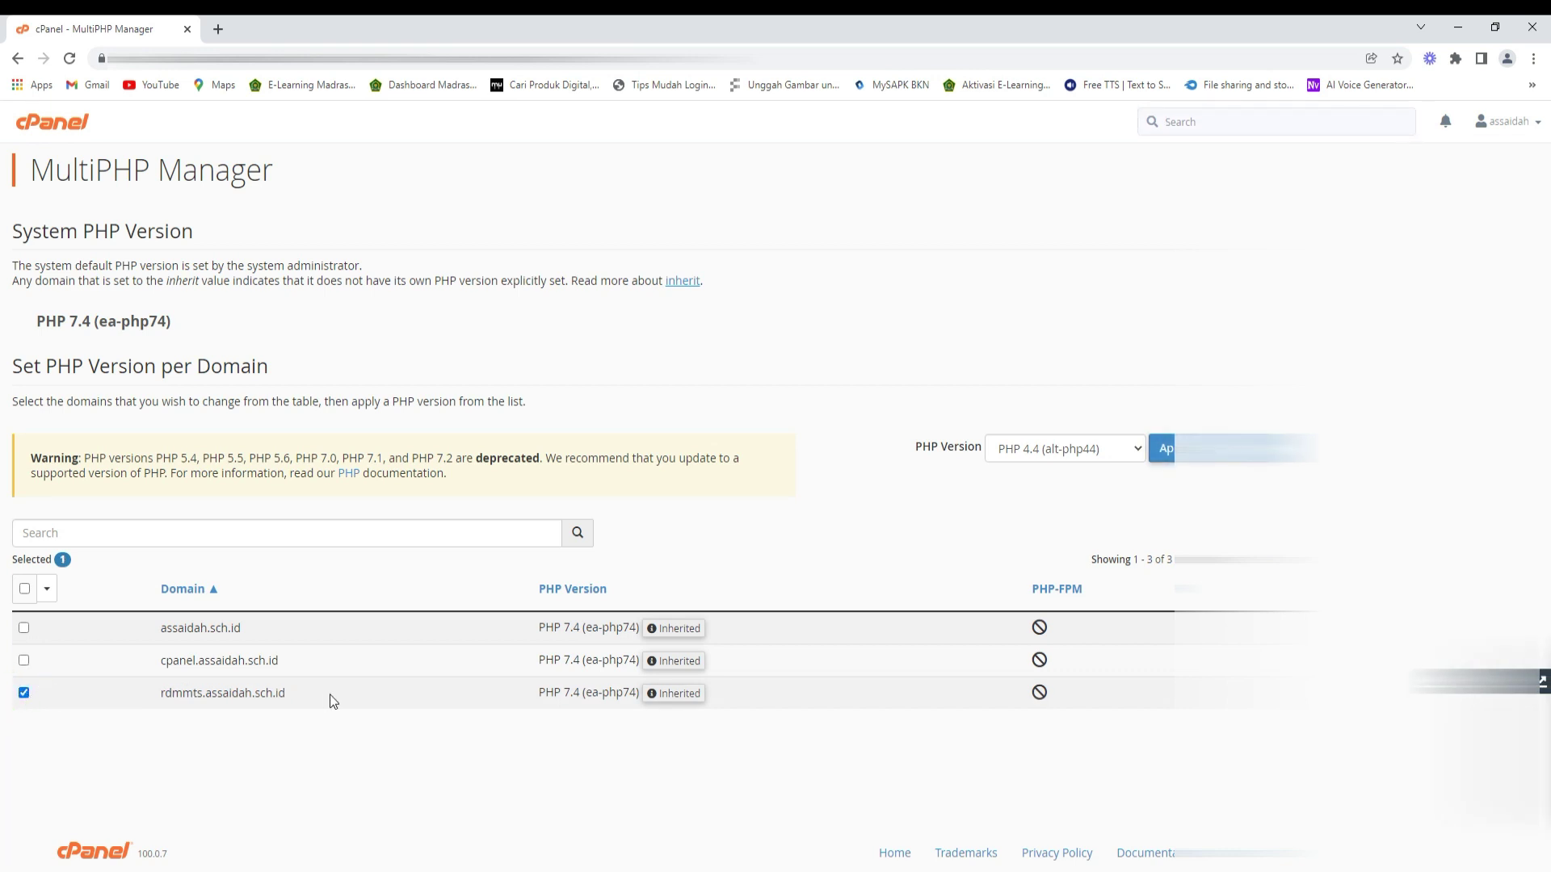
left_click(52, 121)
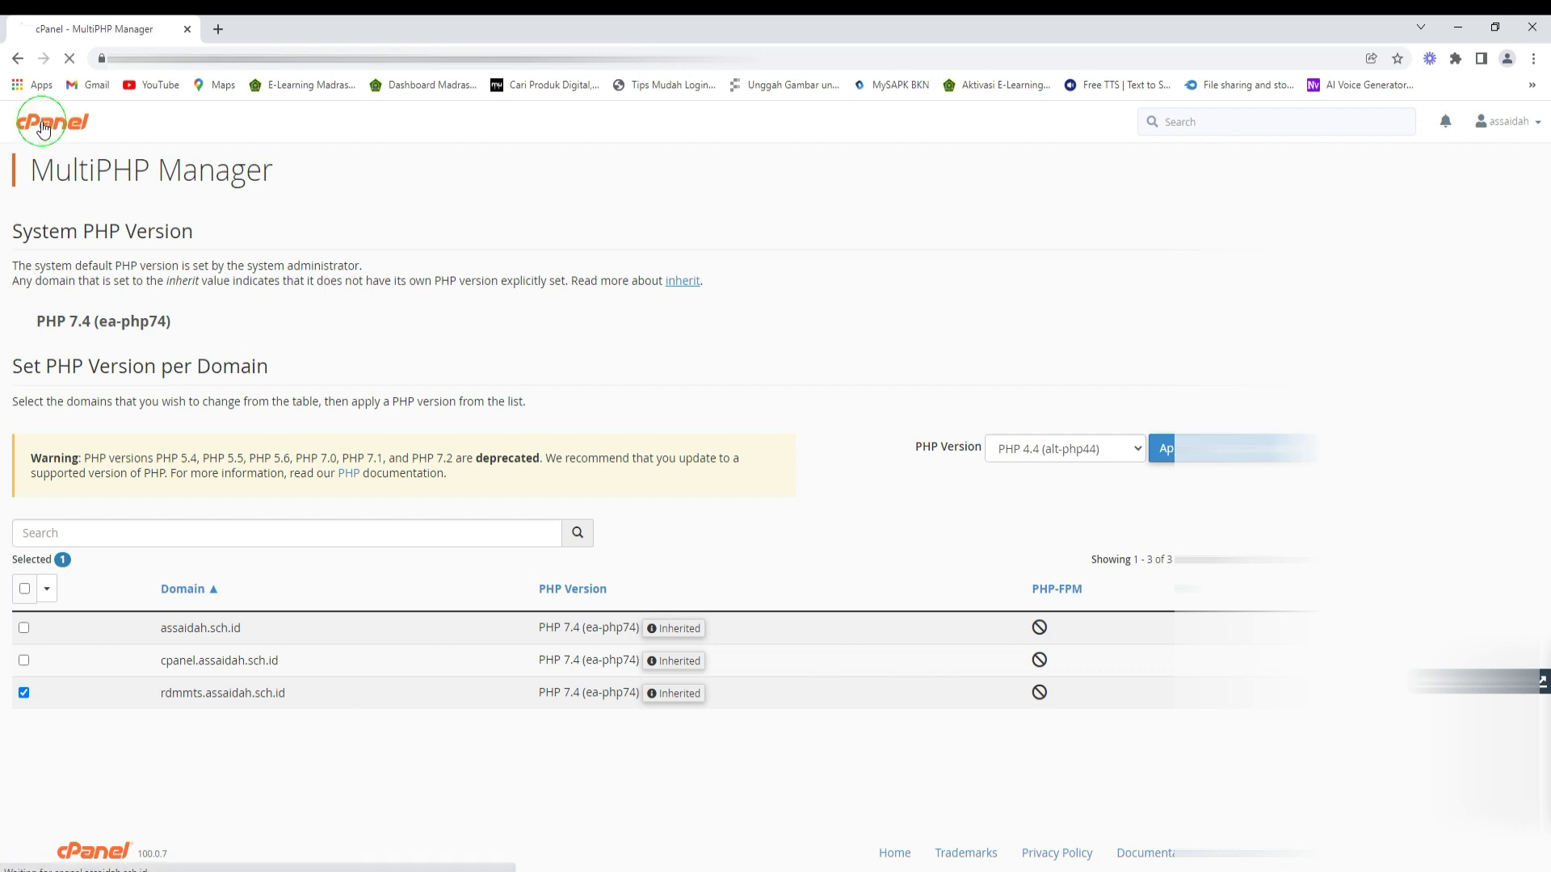
scroll(123, 439, "down", 2)
scroll(122, 438, "down", 13)
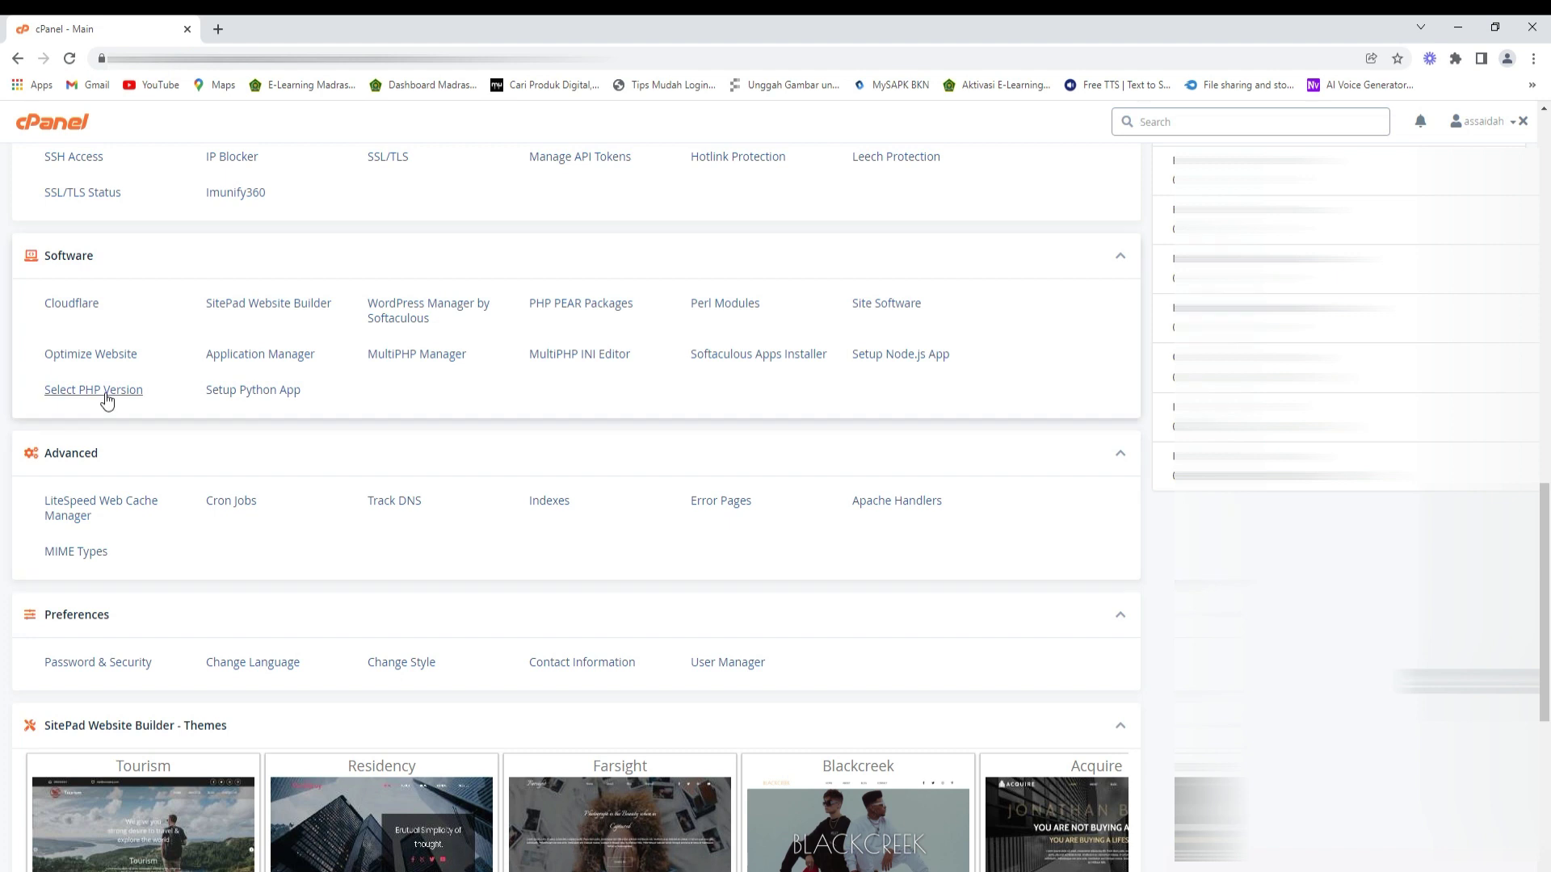
- Review the enabled PHP 7.4 extensions in Select PHP Version
left_click(93, 390)
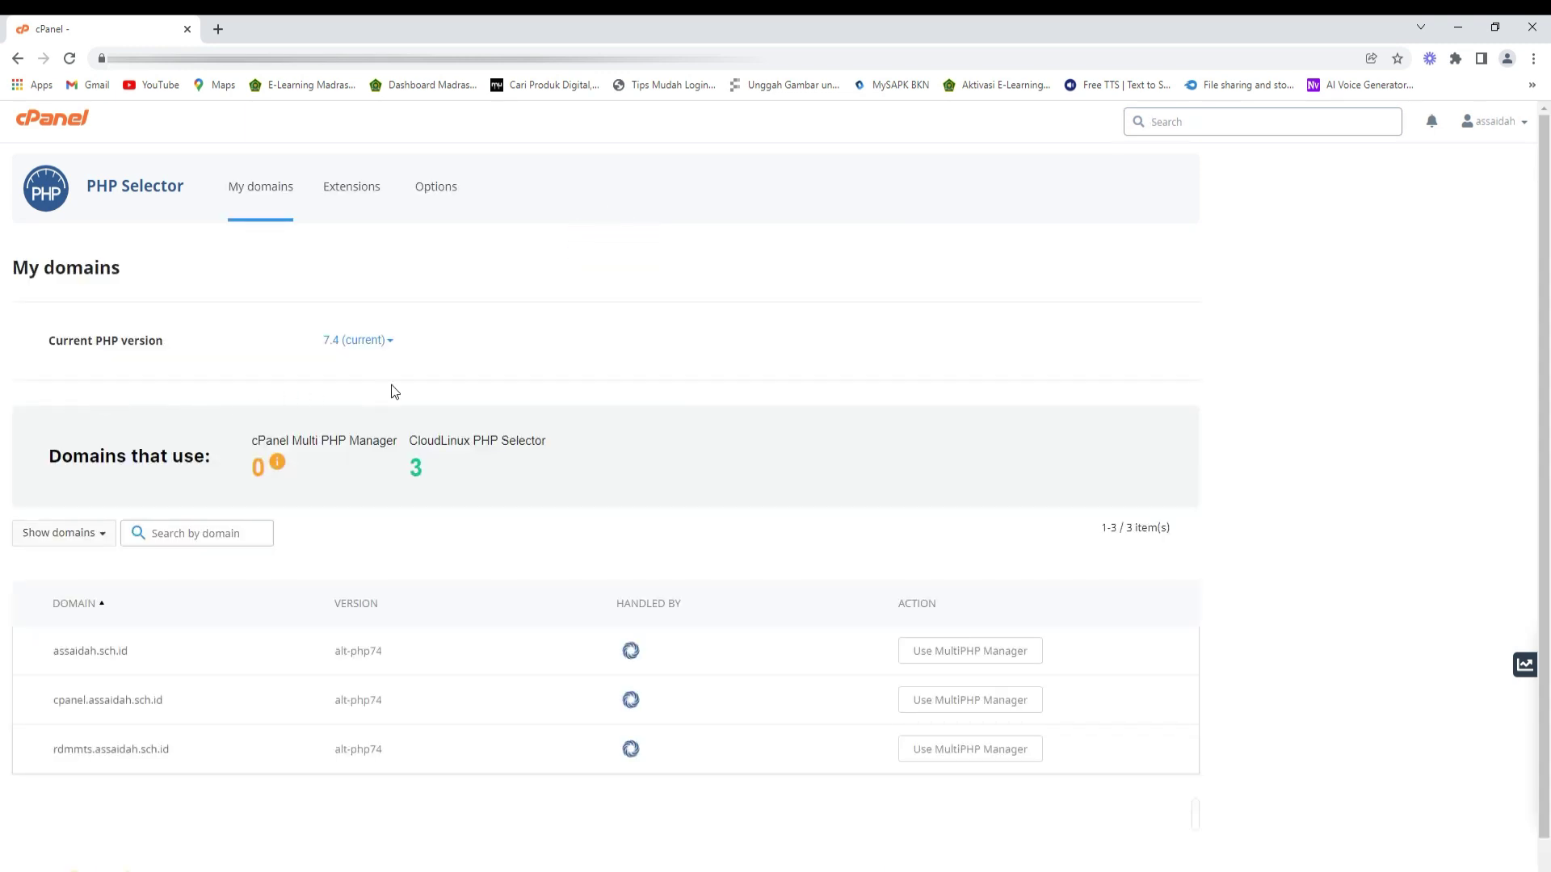
left_click(348, 188)
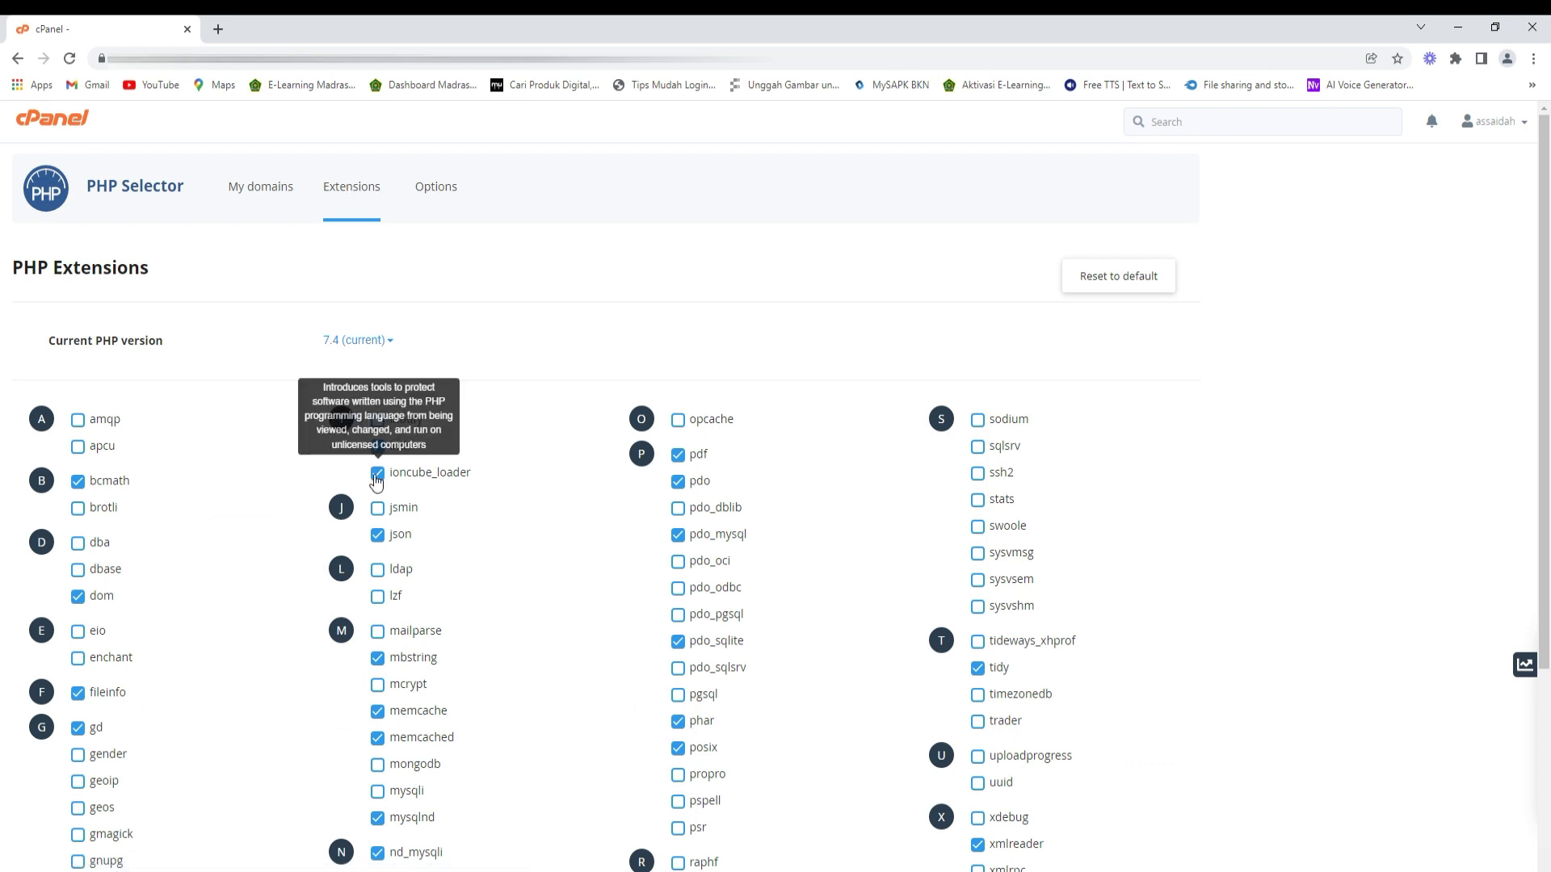
scroll(376, 482, "down", 3)
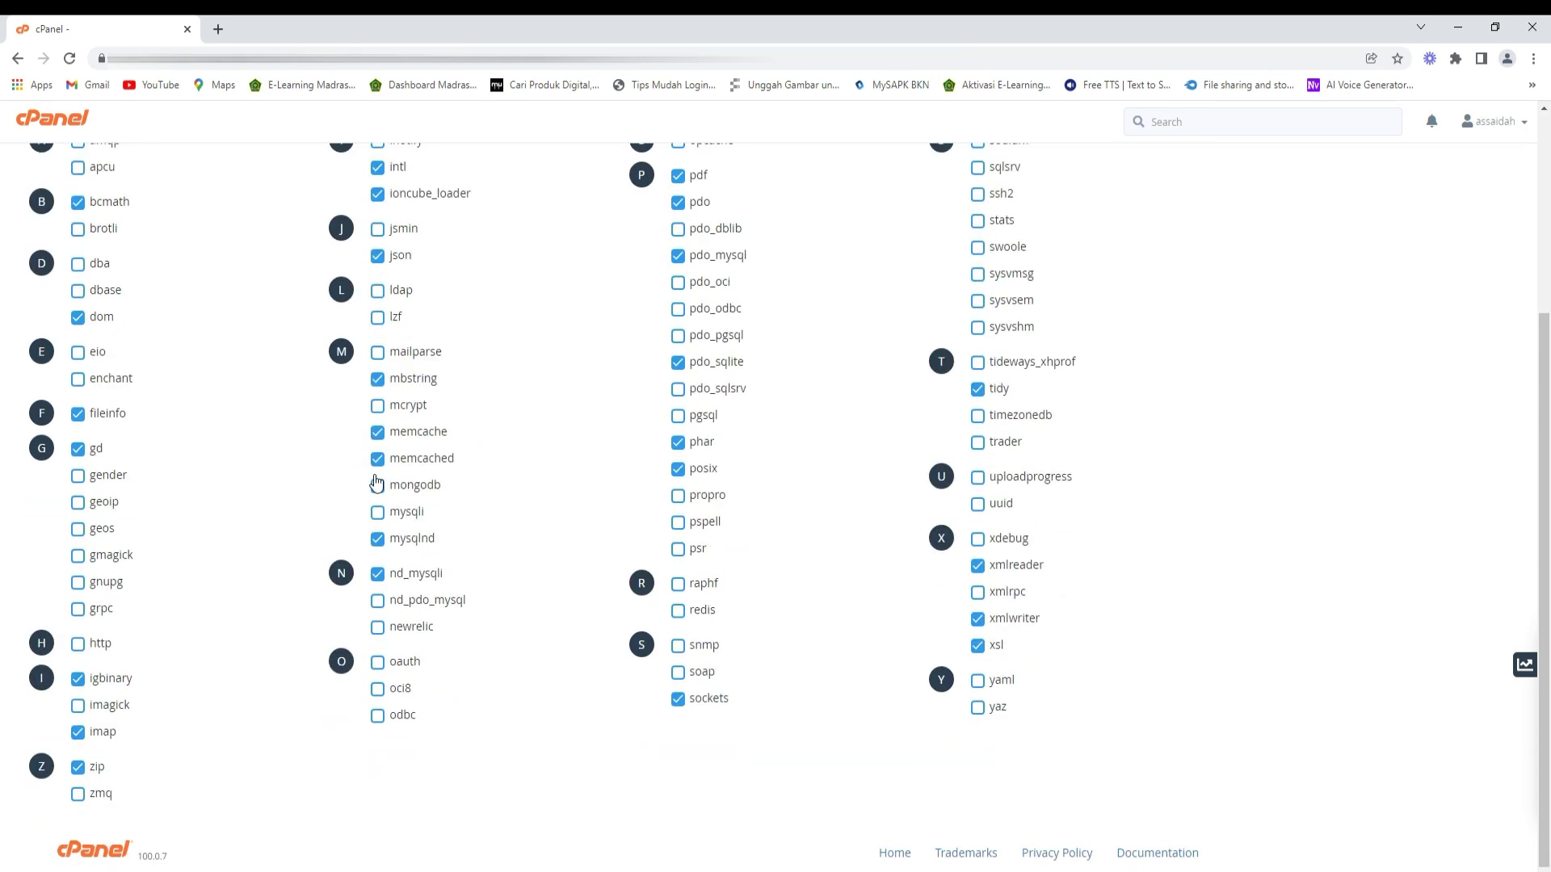
scroll(254, 517, "up", 3)
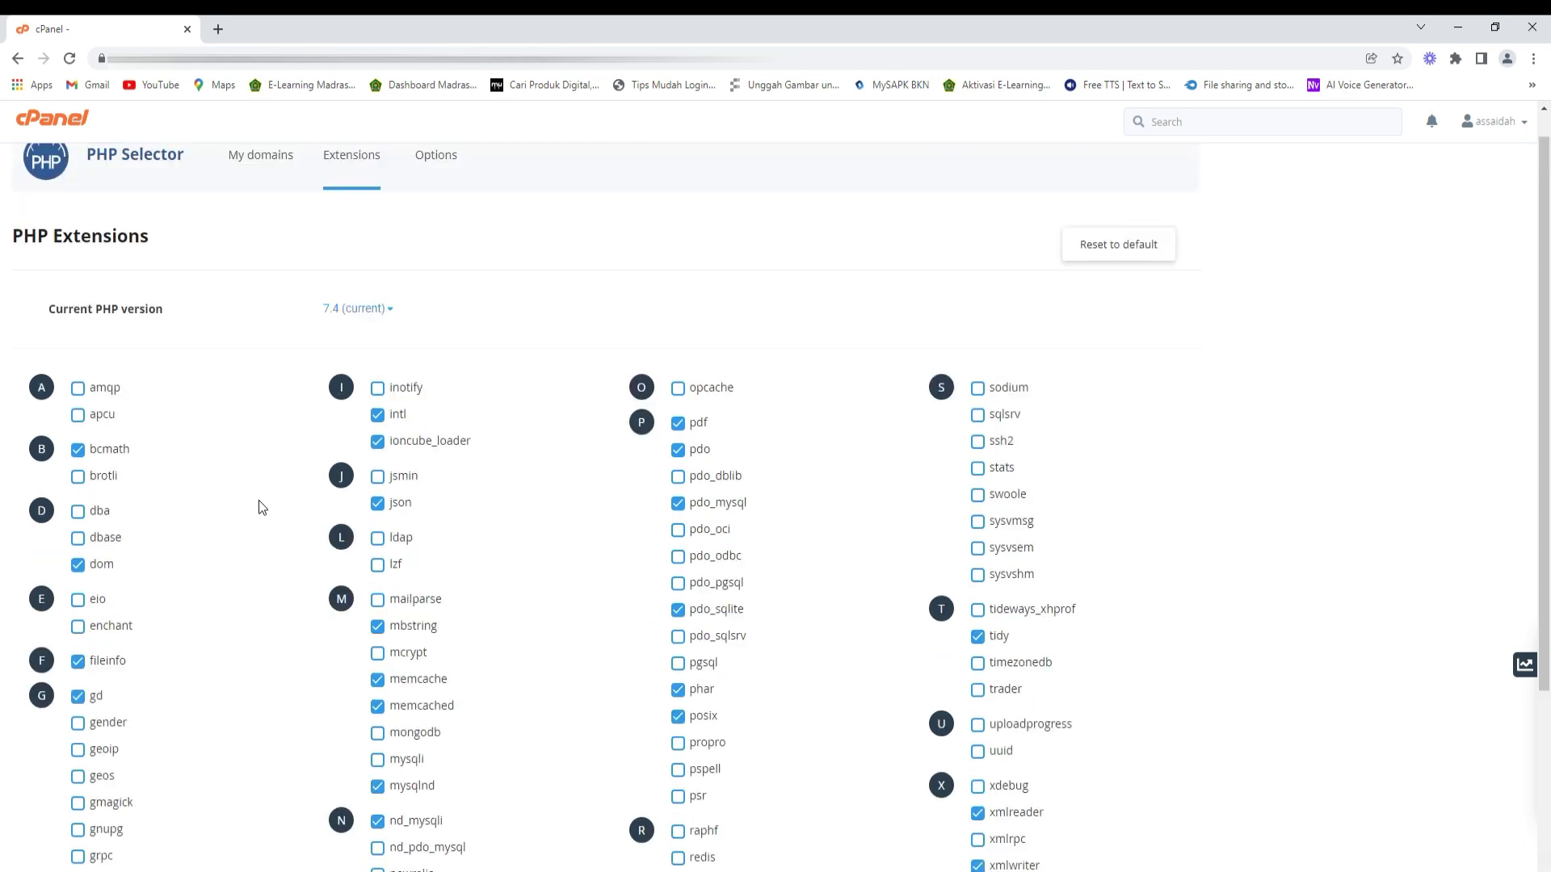
- Show the PHP 7.4 options and mark allow_url_fopen as required with the pen
left_click(431, 194)
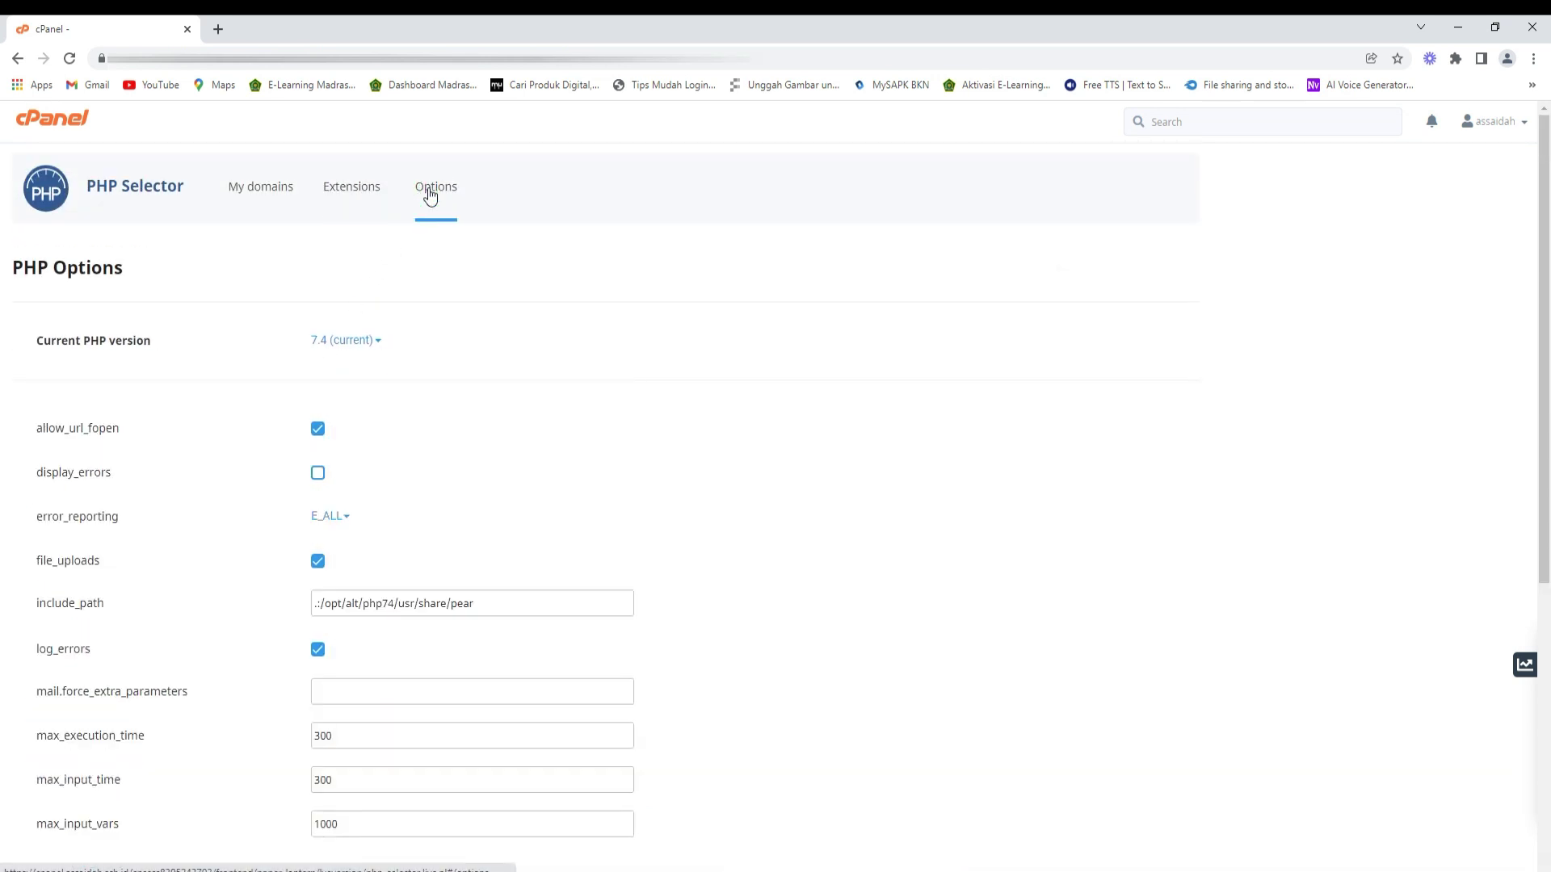
mouse_move(138, 432)
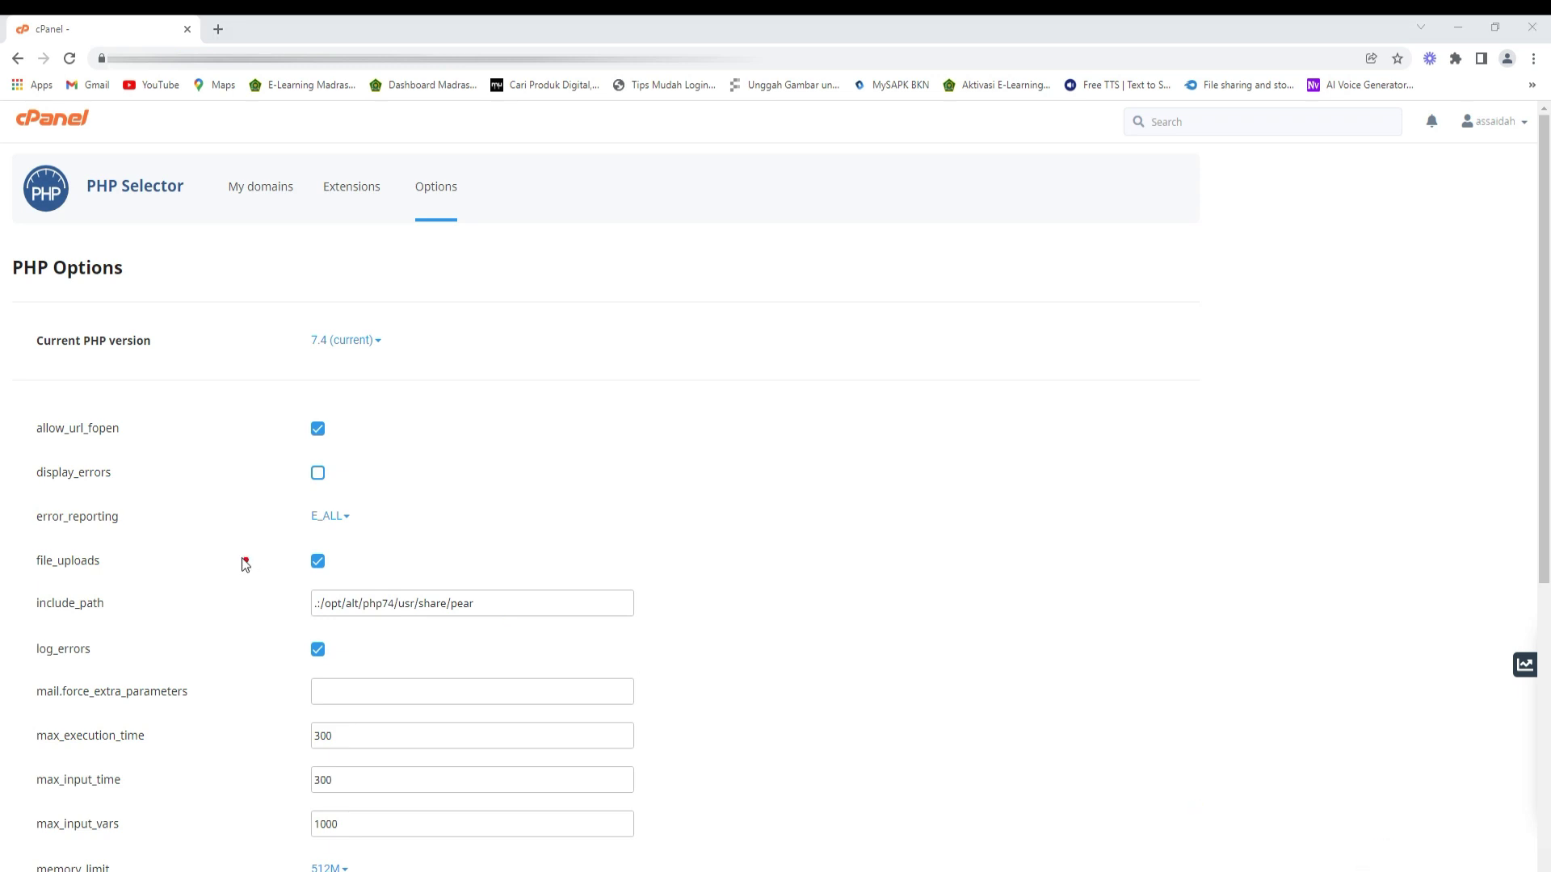
mouse_move(179, 451)
left_mouse_down()
mouse_move(70, 456)
mouse_move(12, 393)
mouse_move(188, 420)
mouse_move(193, 446)
left_mouse_up()
mouse_move(300, 422)
left_mouse_down()
mouse_move(366, 416)
mouse_move(386, 398)
left_mouse_up()
scroll(719, 510, "down", 6)
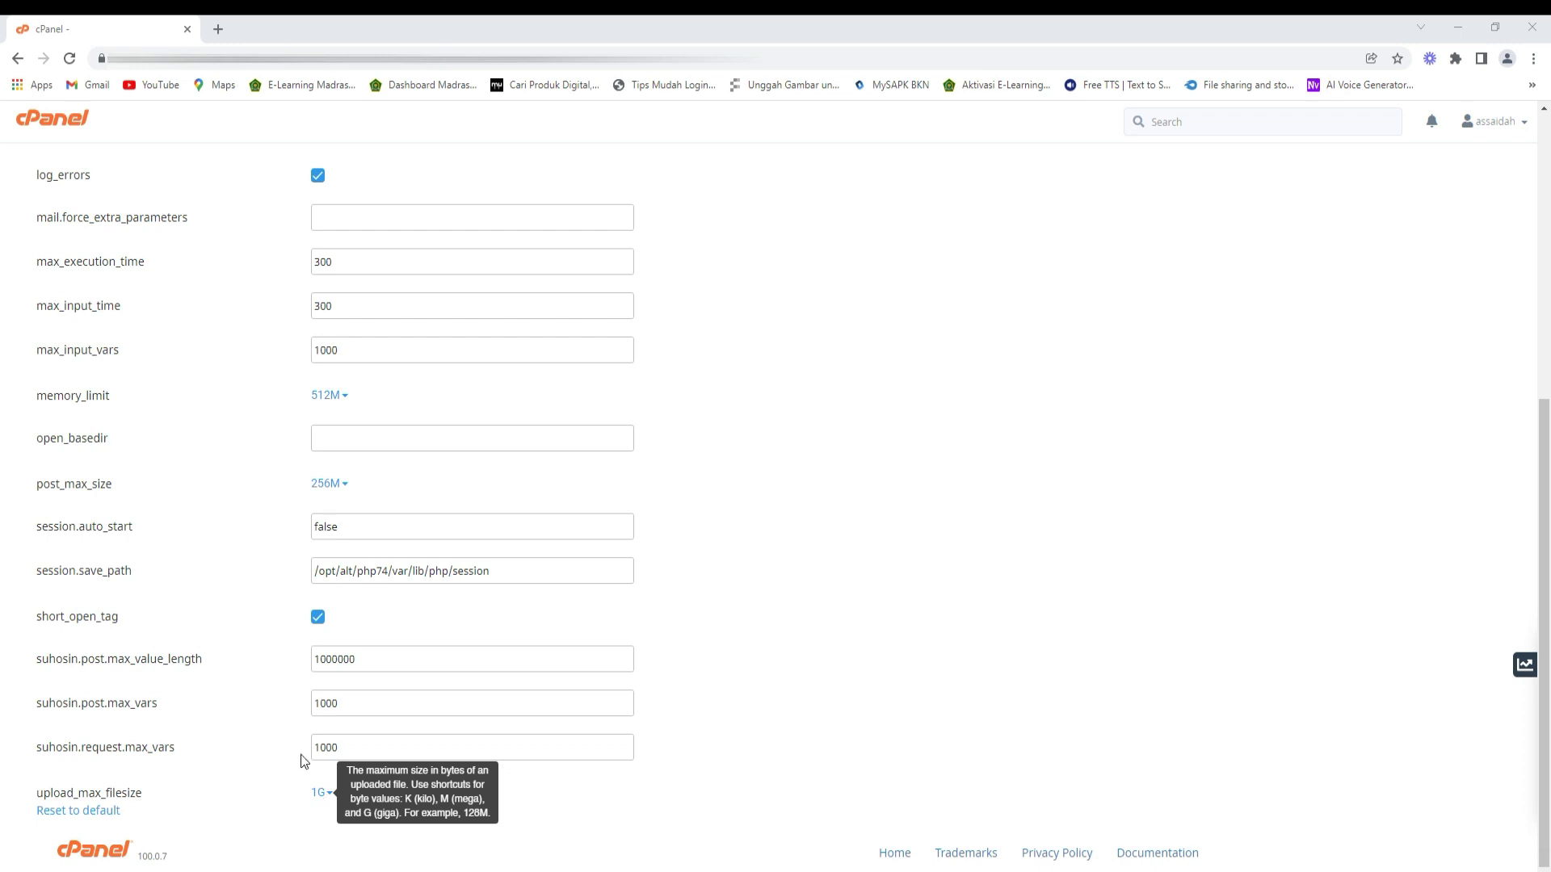
scroll(260, 623, "up", 6)
left_click(33, 122)
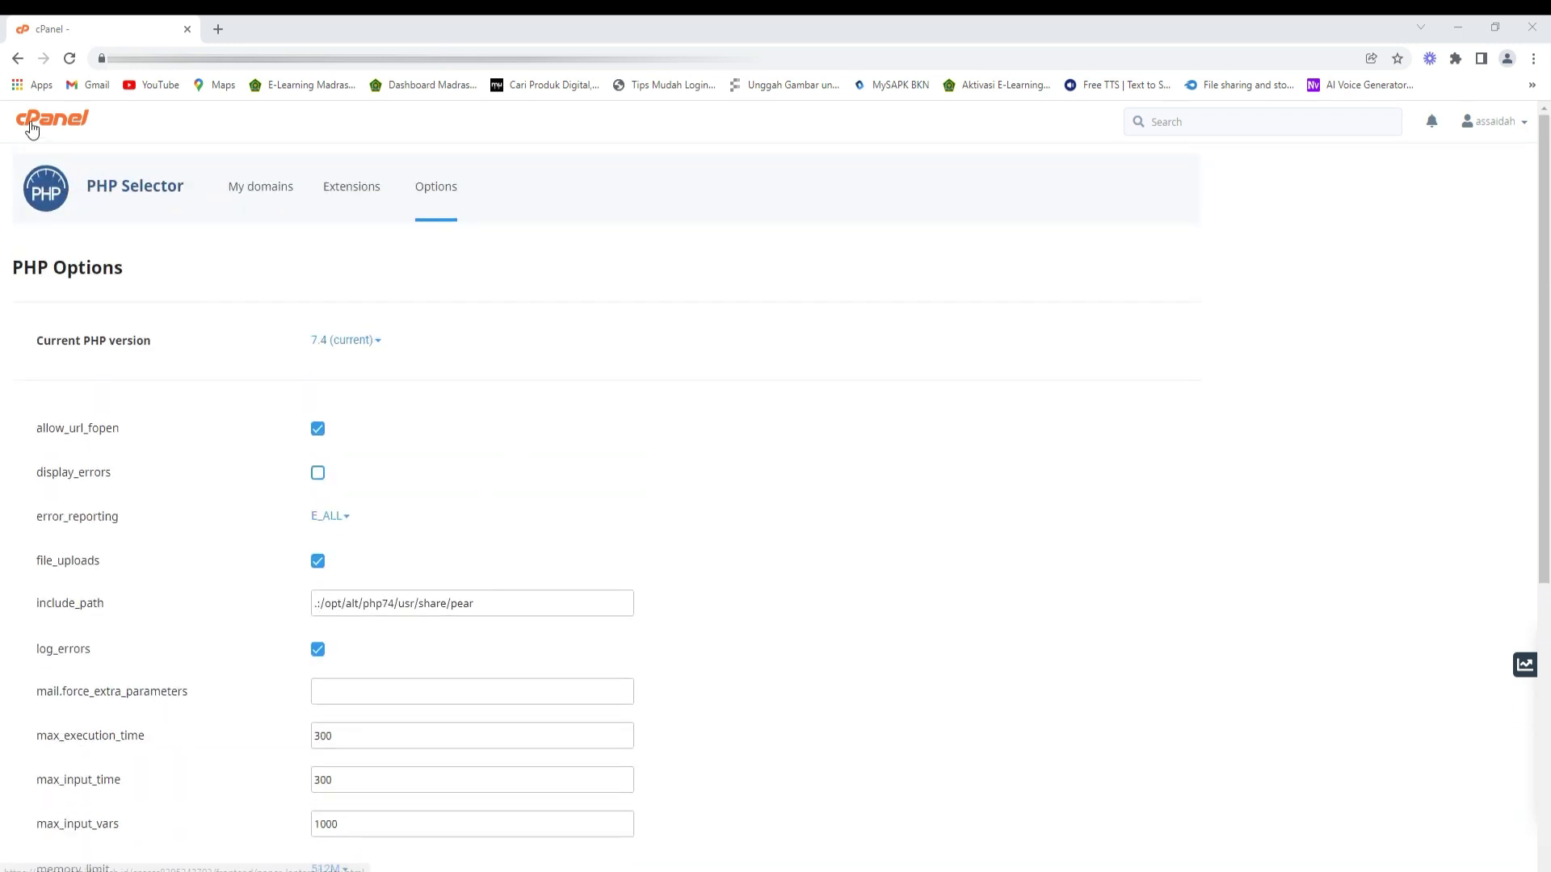
- Open the Assaidah note from E:\SAKOLA BATUR\ASSAAIDAH CARINGIN in Notepad beside cPanel
scroll(259, 528, "down", 5)
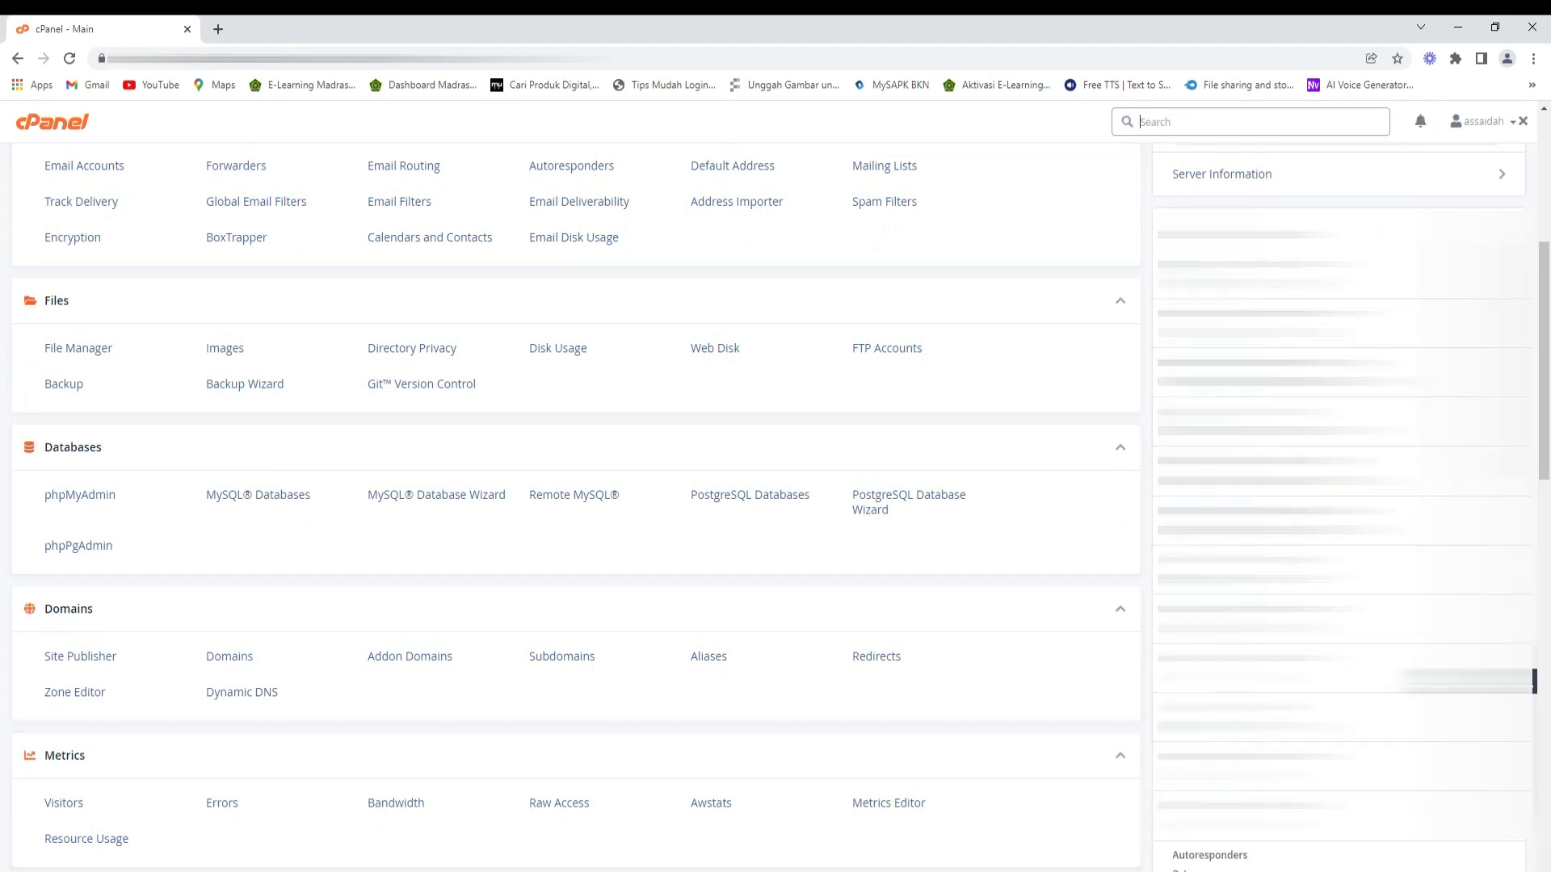
key("super+e")
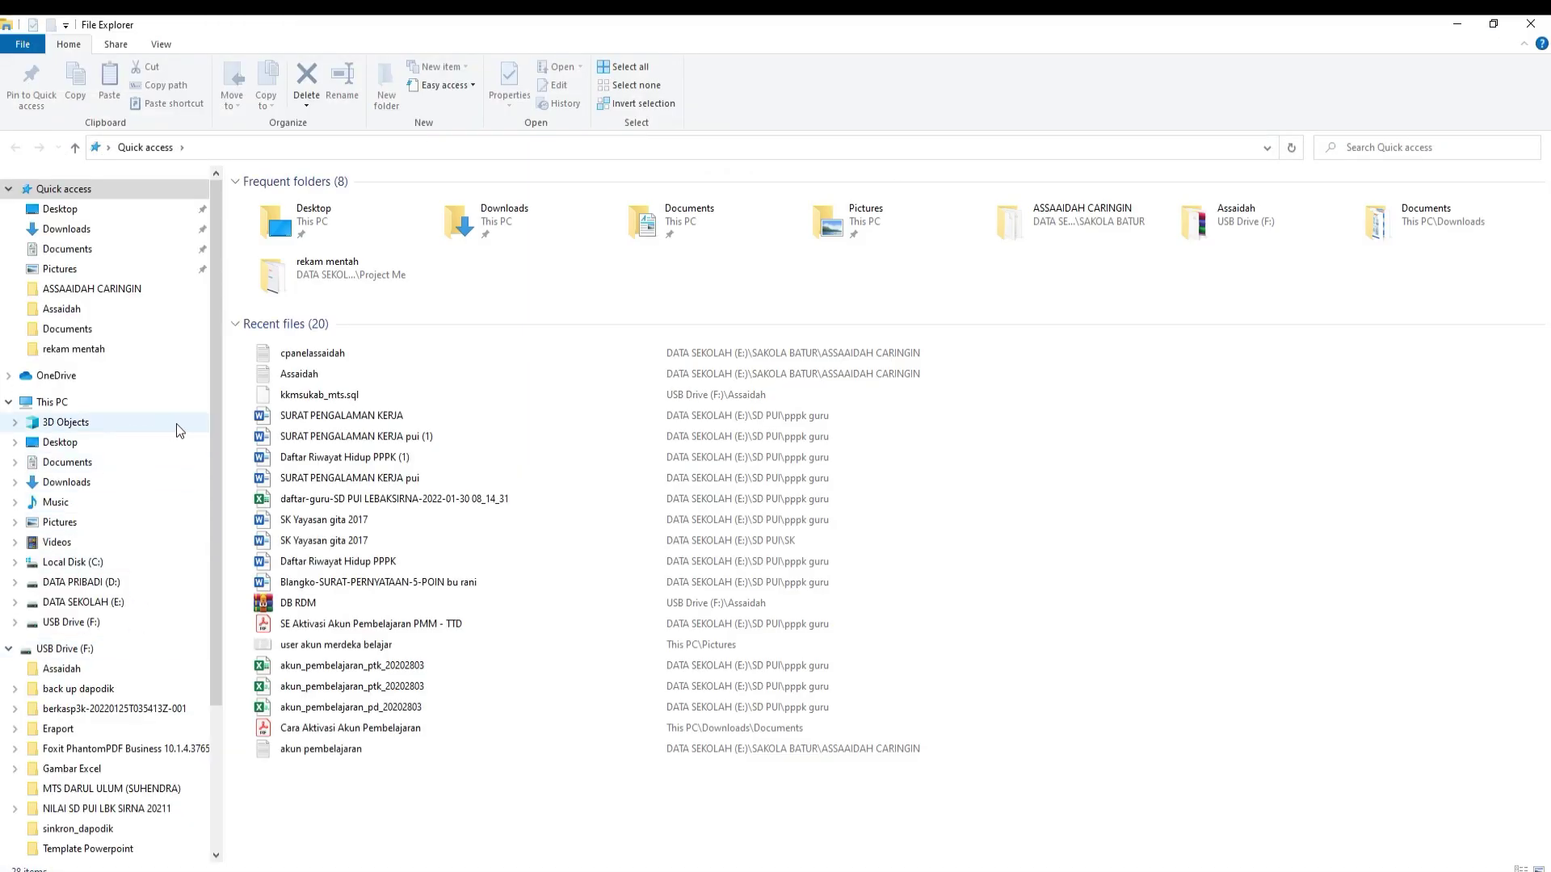
left_click(83, 602)
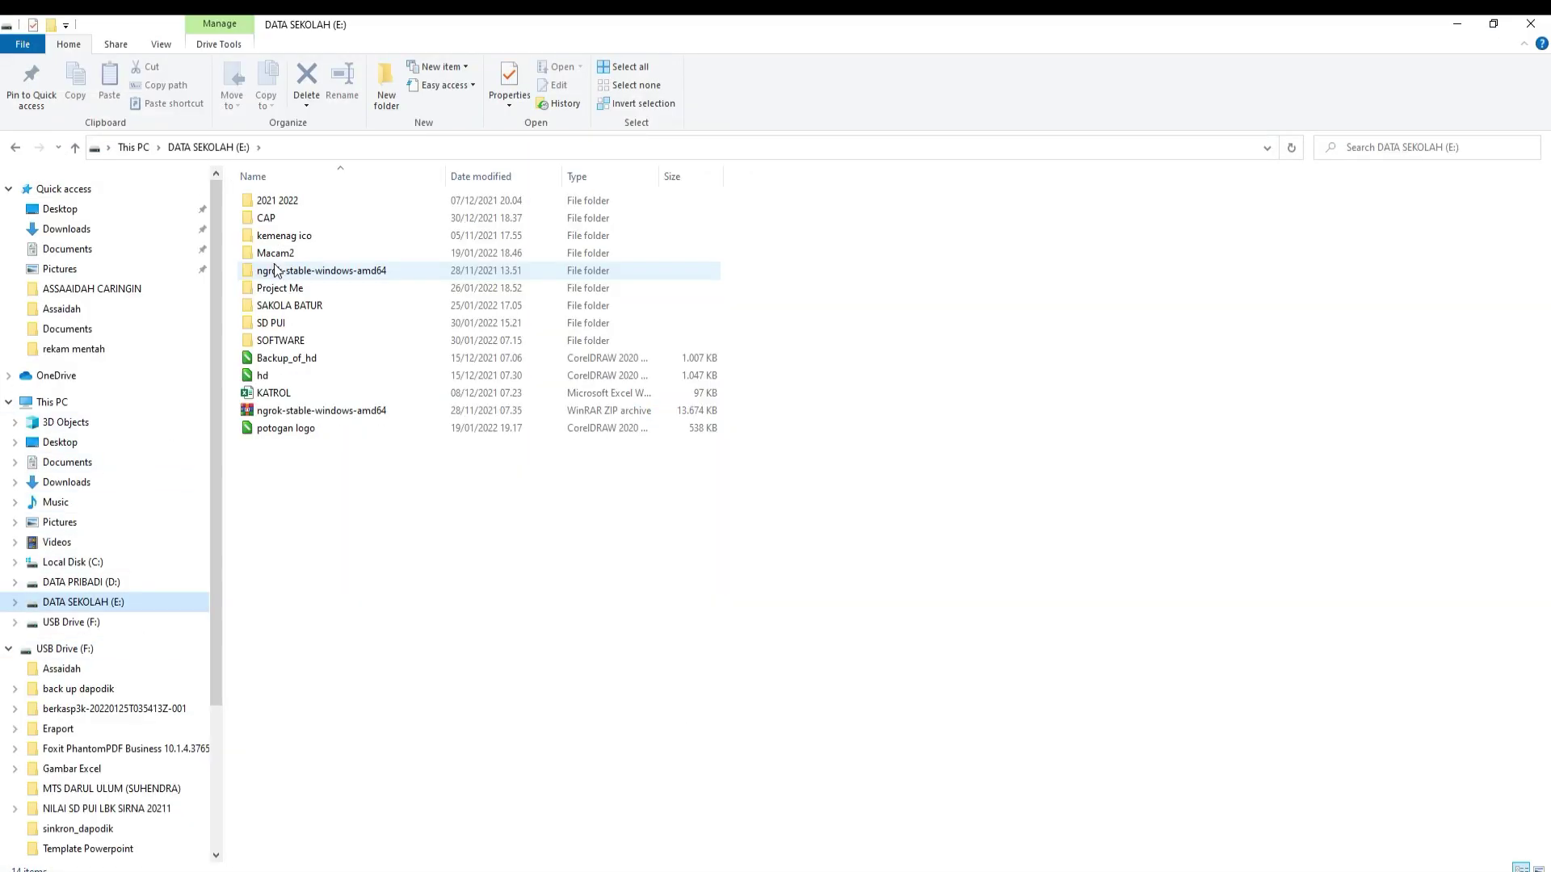
double_click(283, 305)
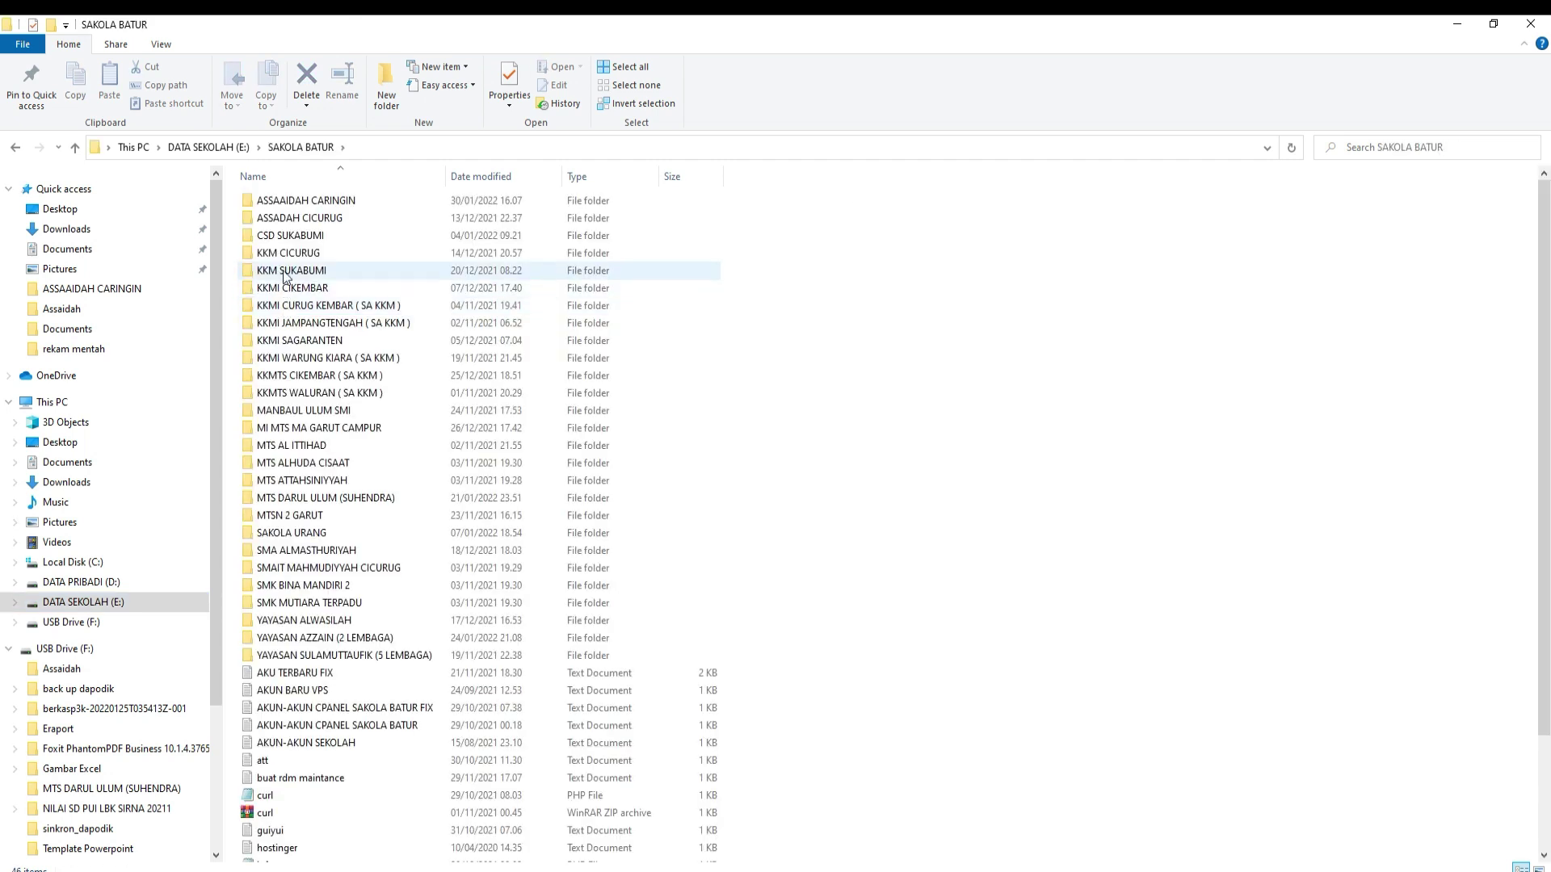
double_click(305, 201)
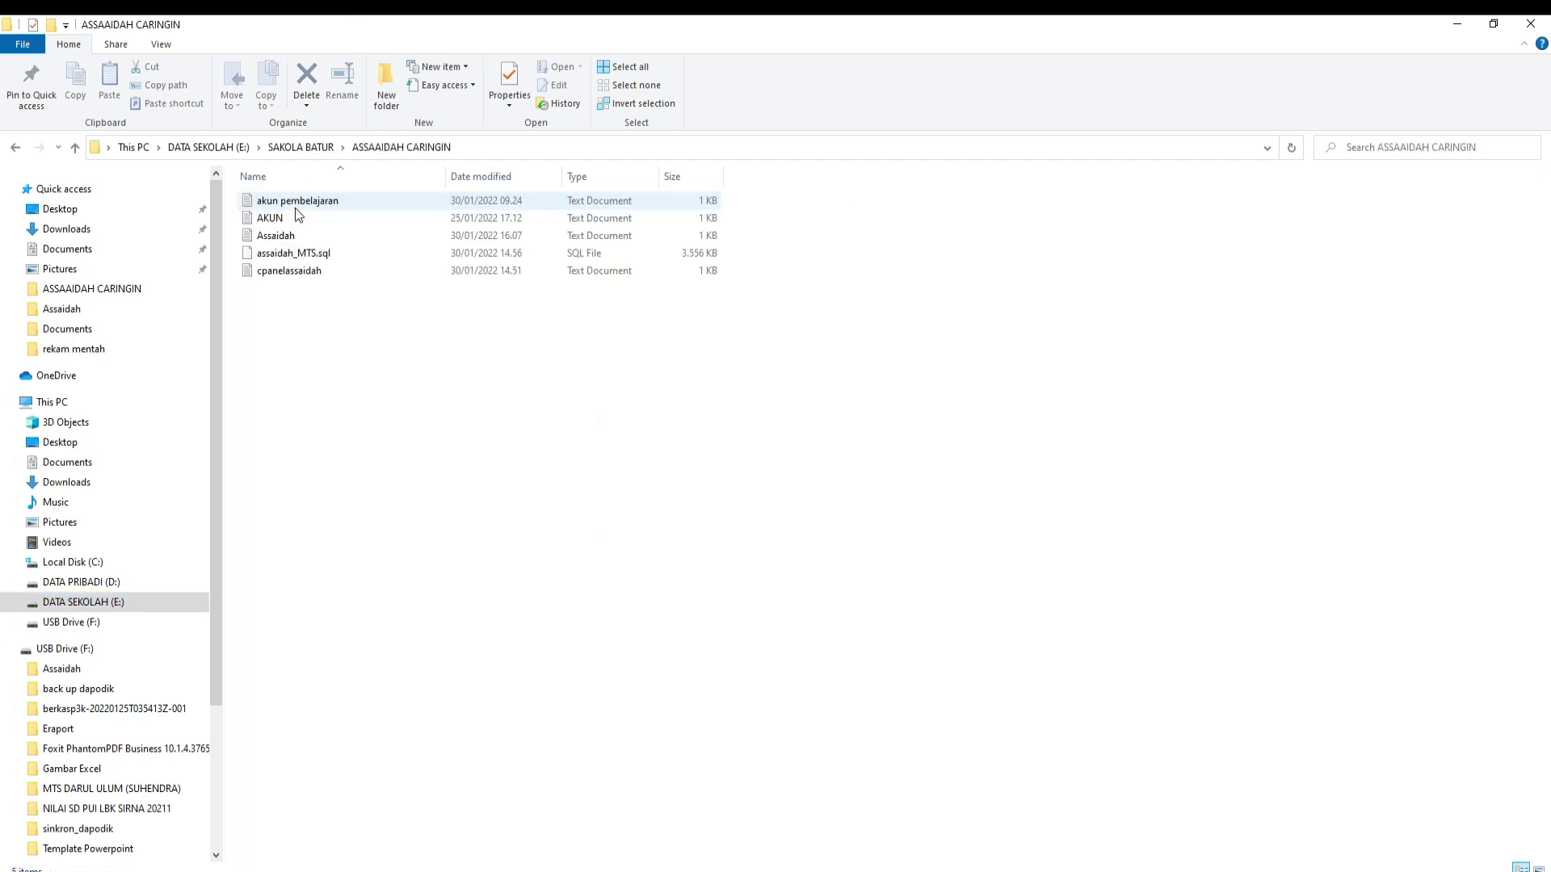
left_click(291, 218)
double_click(286, 239)
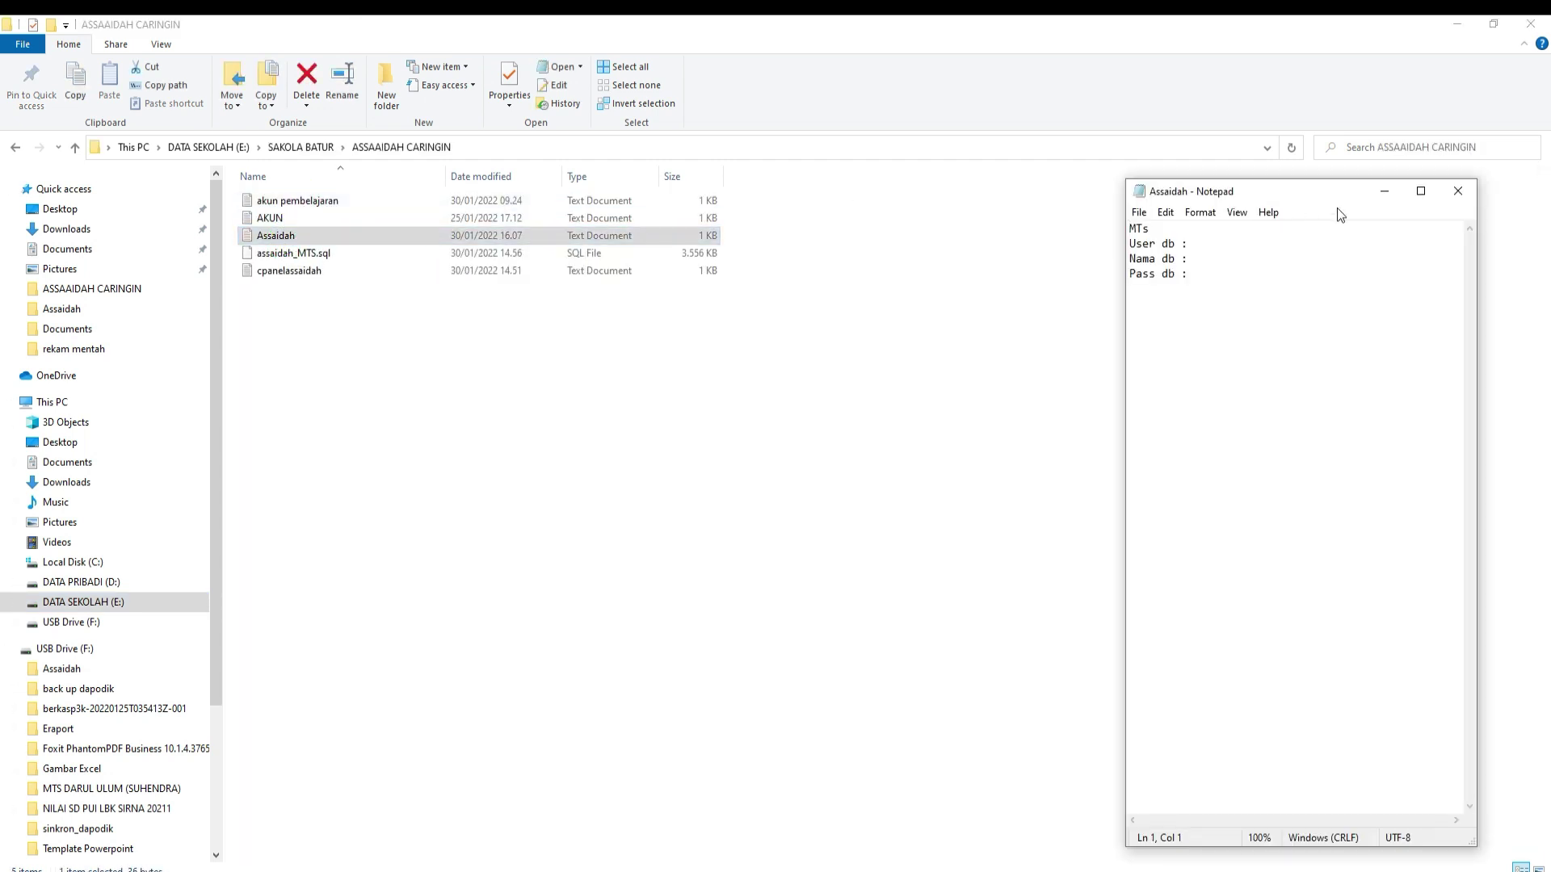
left_click(1457, 23)
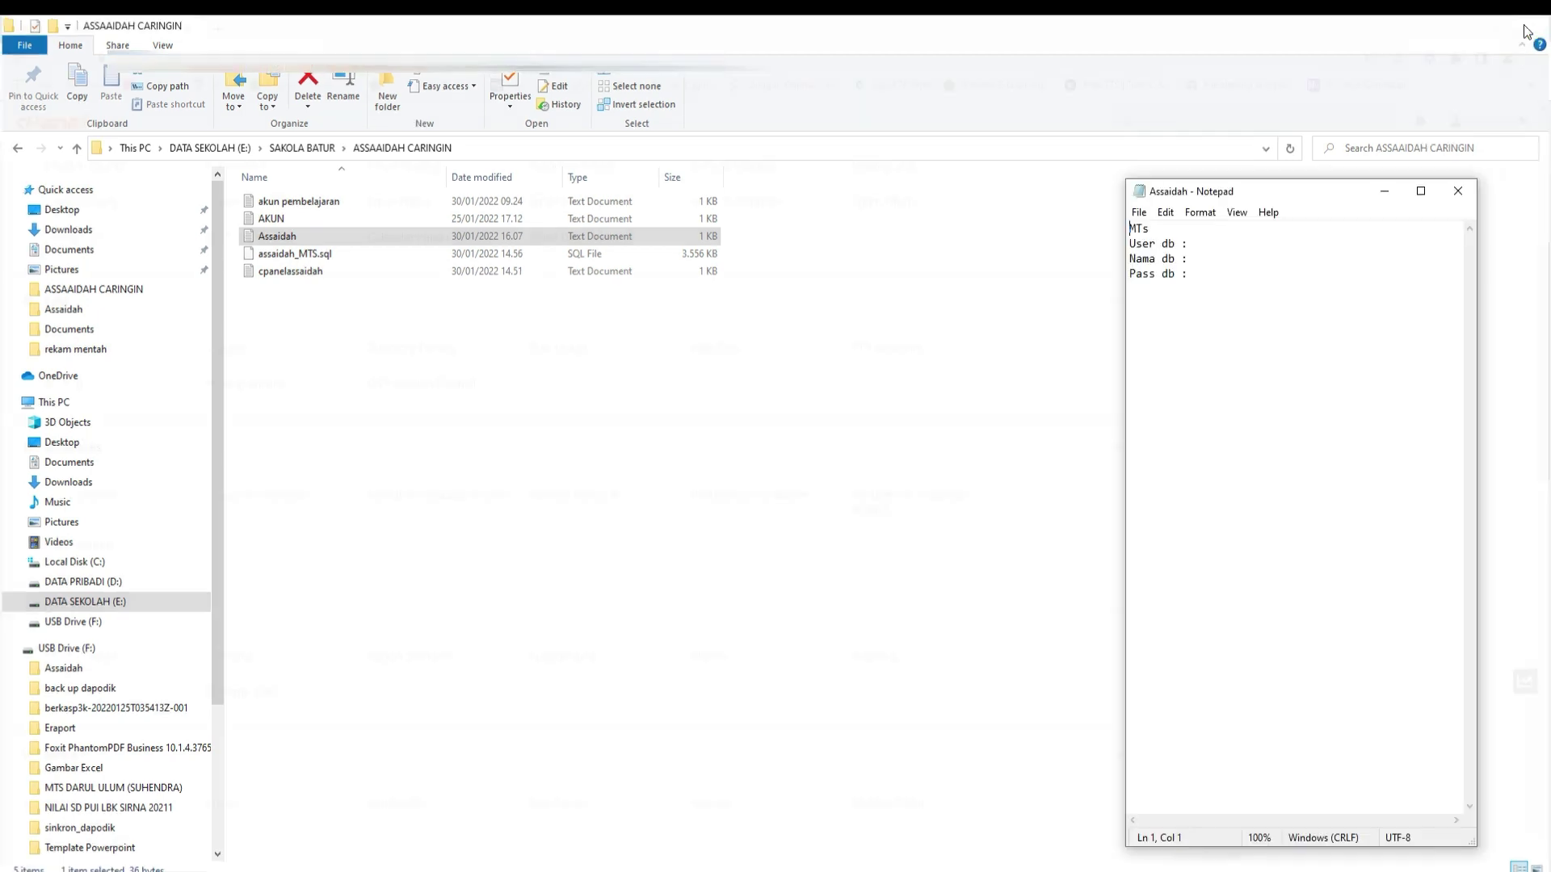
left_click_drag(1282, 197, 1302, 273)
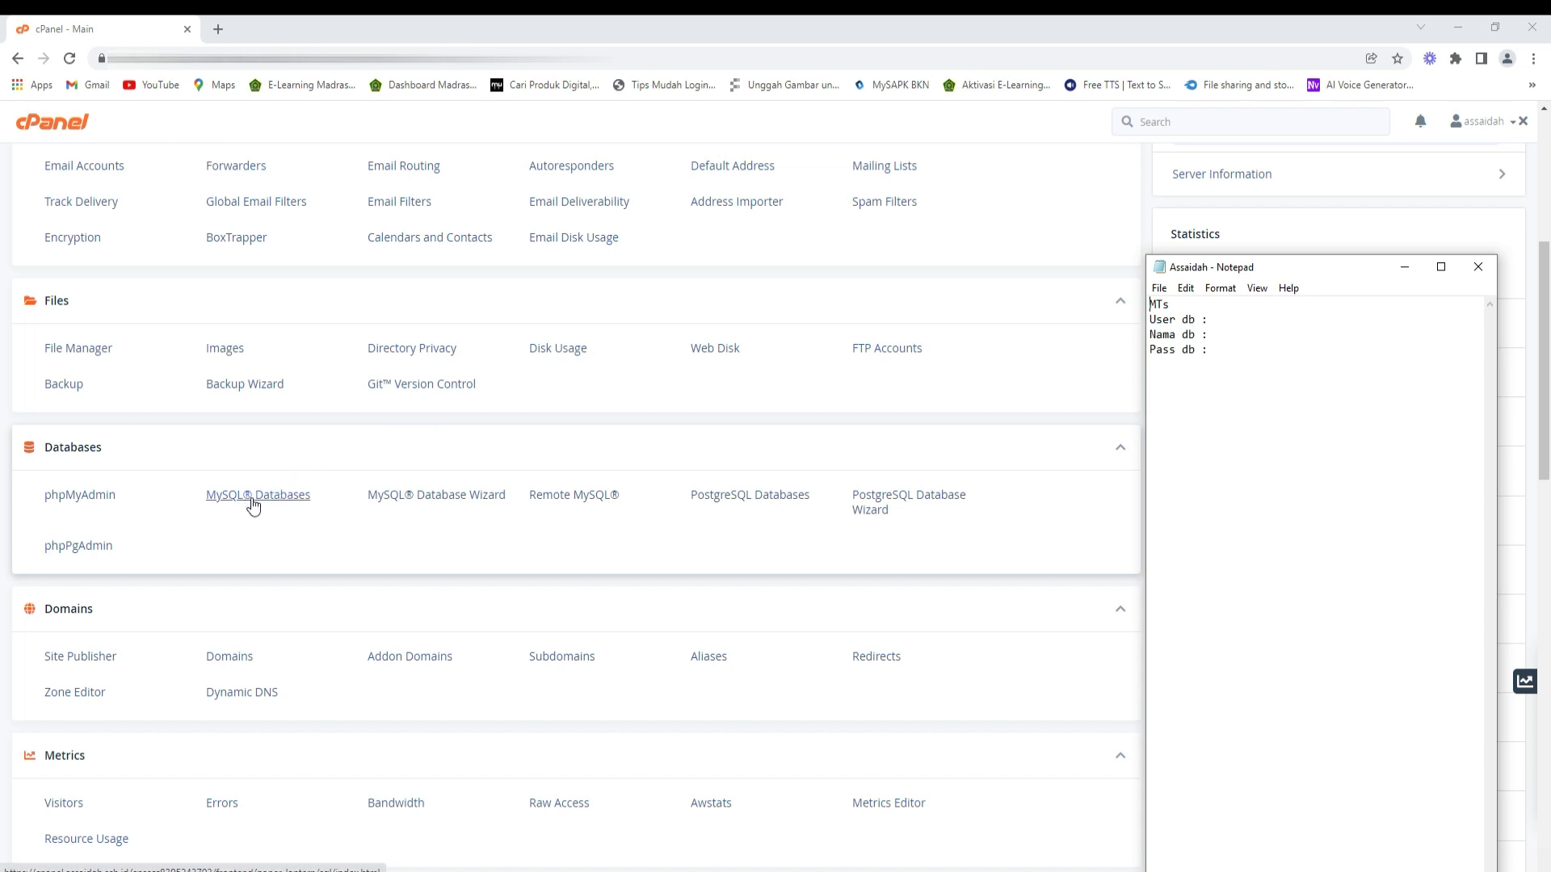
- Create the MySQL database rapormts, giving assaidah_rapormts
left_click(253, 504)
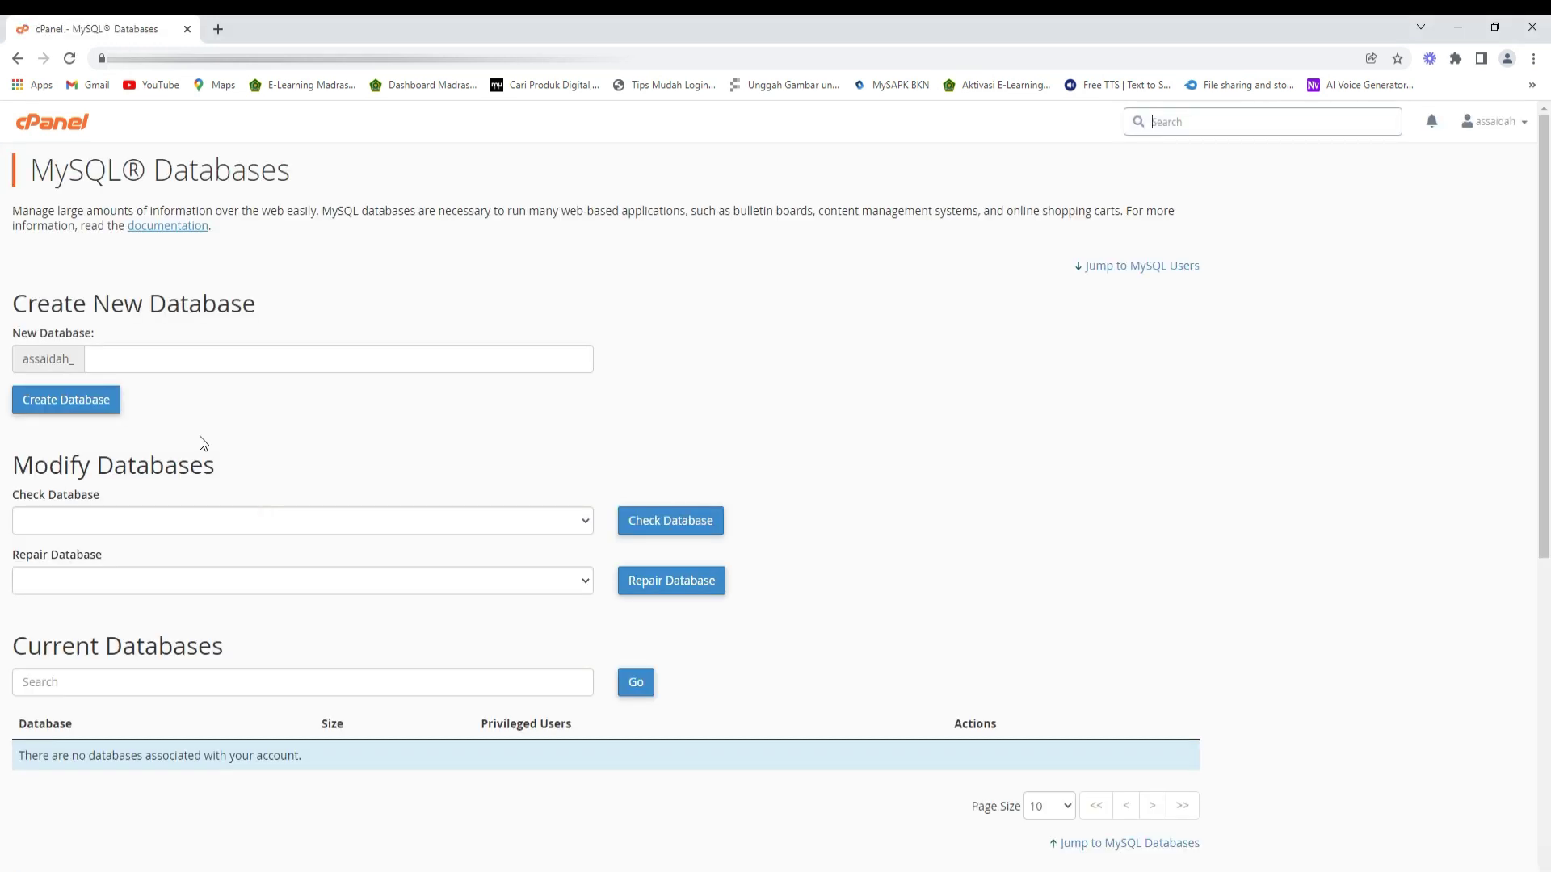
left_click(144, 362)
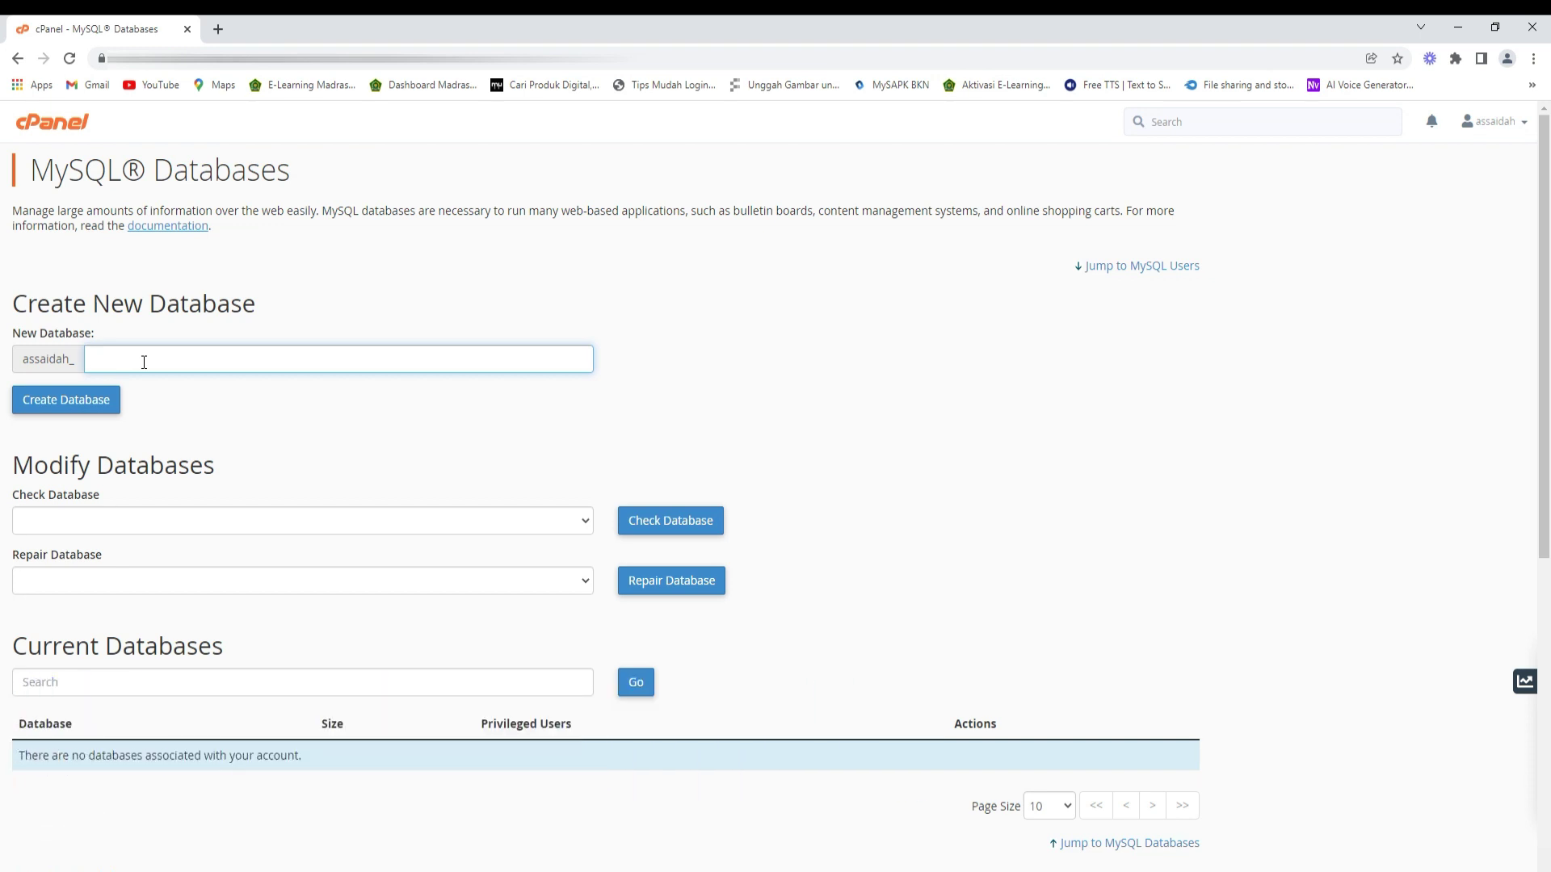
type("rapormts")
left_click(111, 400)
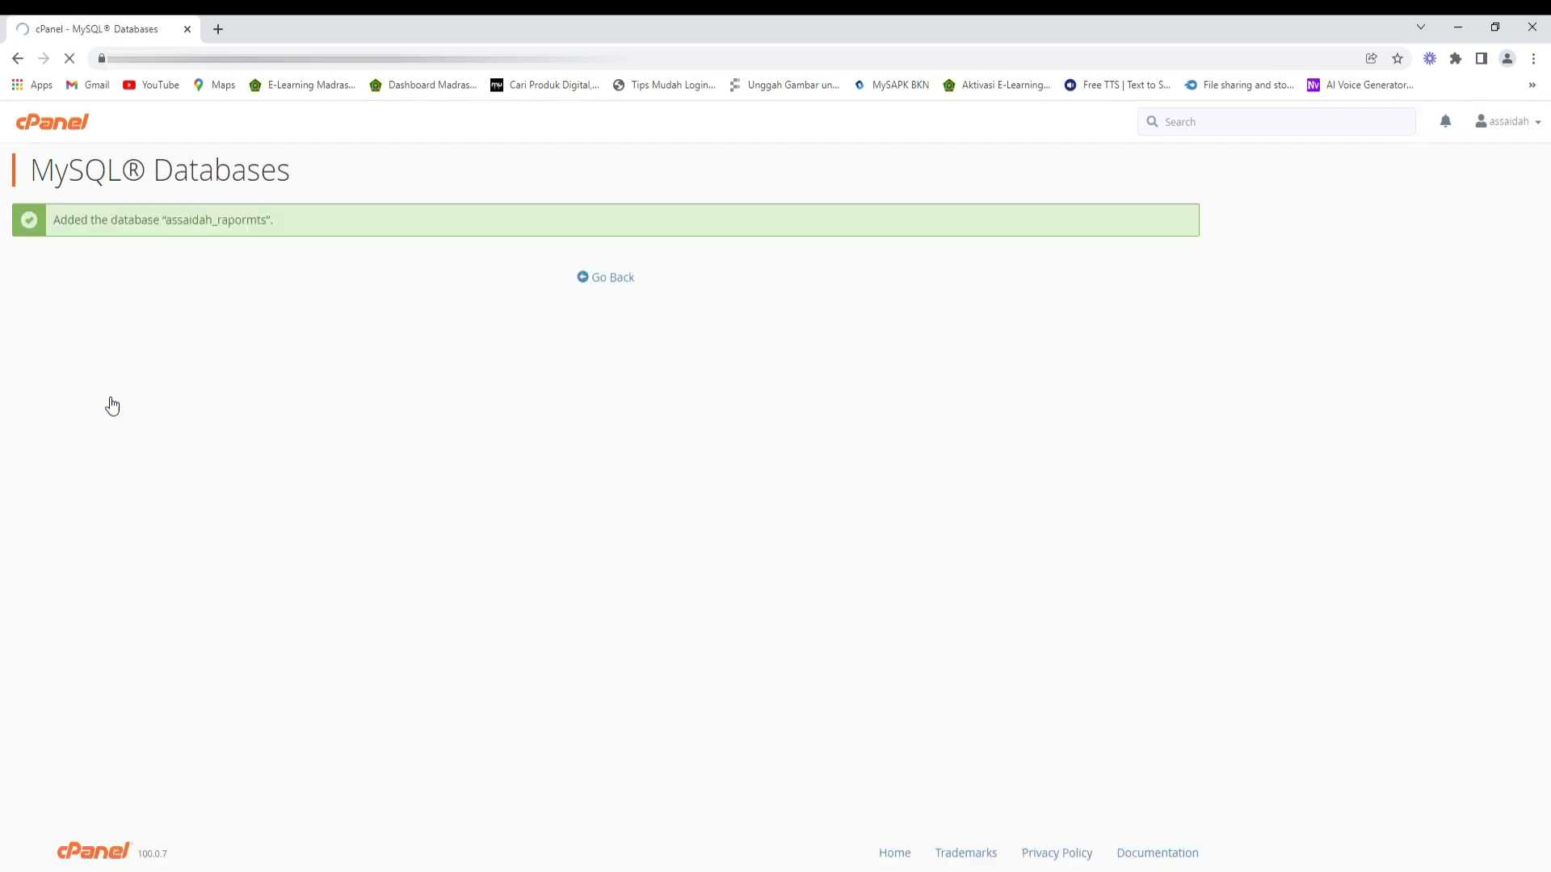
- Paste the name assaidah_rapormts after 'Nama db :' in the Assaidah notes
left_click_drag(166, 219, 268, 220)
key("ctrl+c")
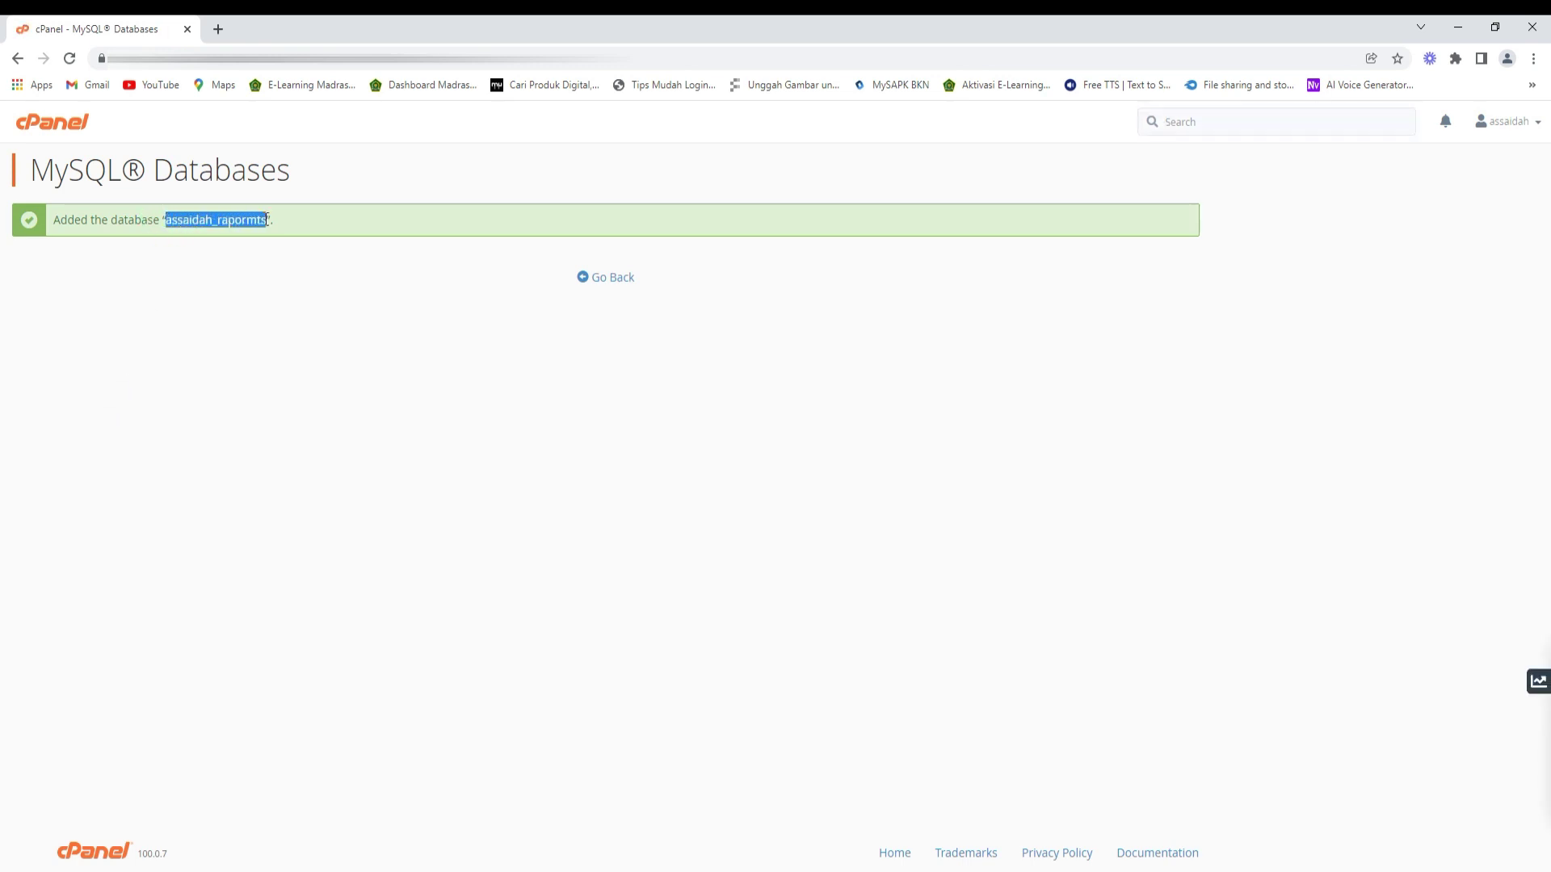
left_click(307, 864)
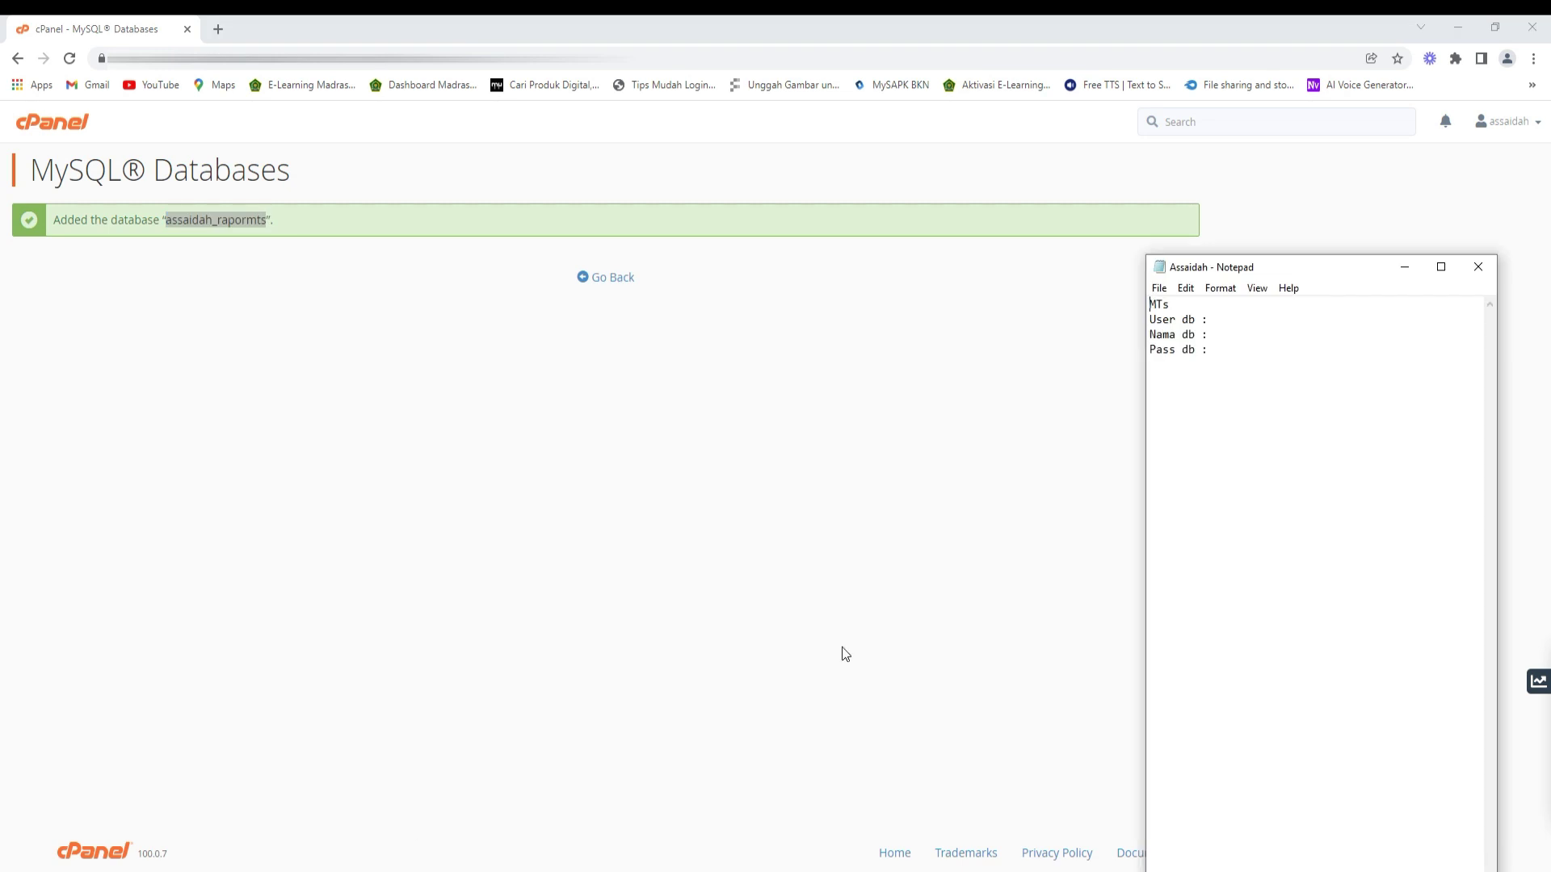
left_click(1221, 336)
key("ctrl+v")
left_click(619, 279)
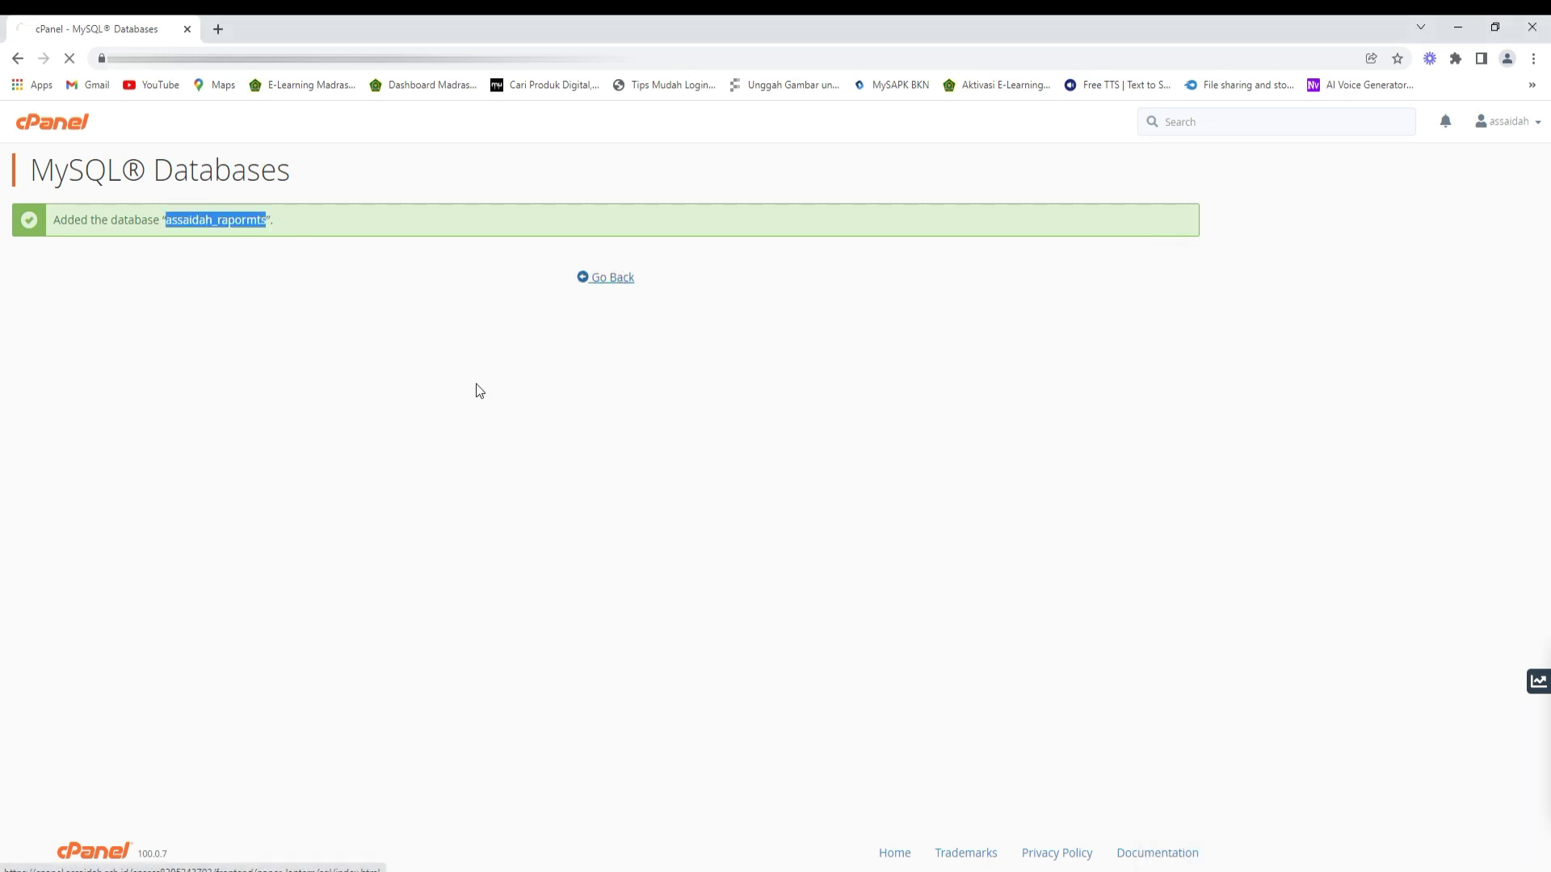
- Enter rdmku as the new MySQL user name
scroll(272, 527, "down", 5)
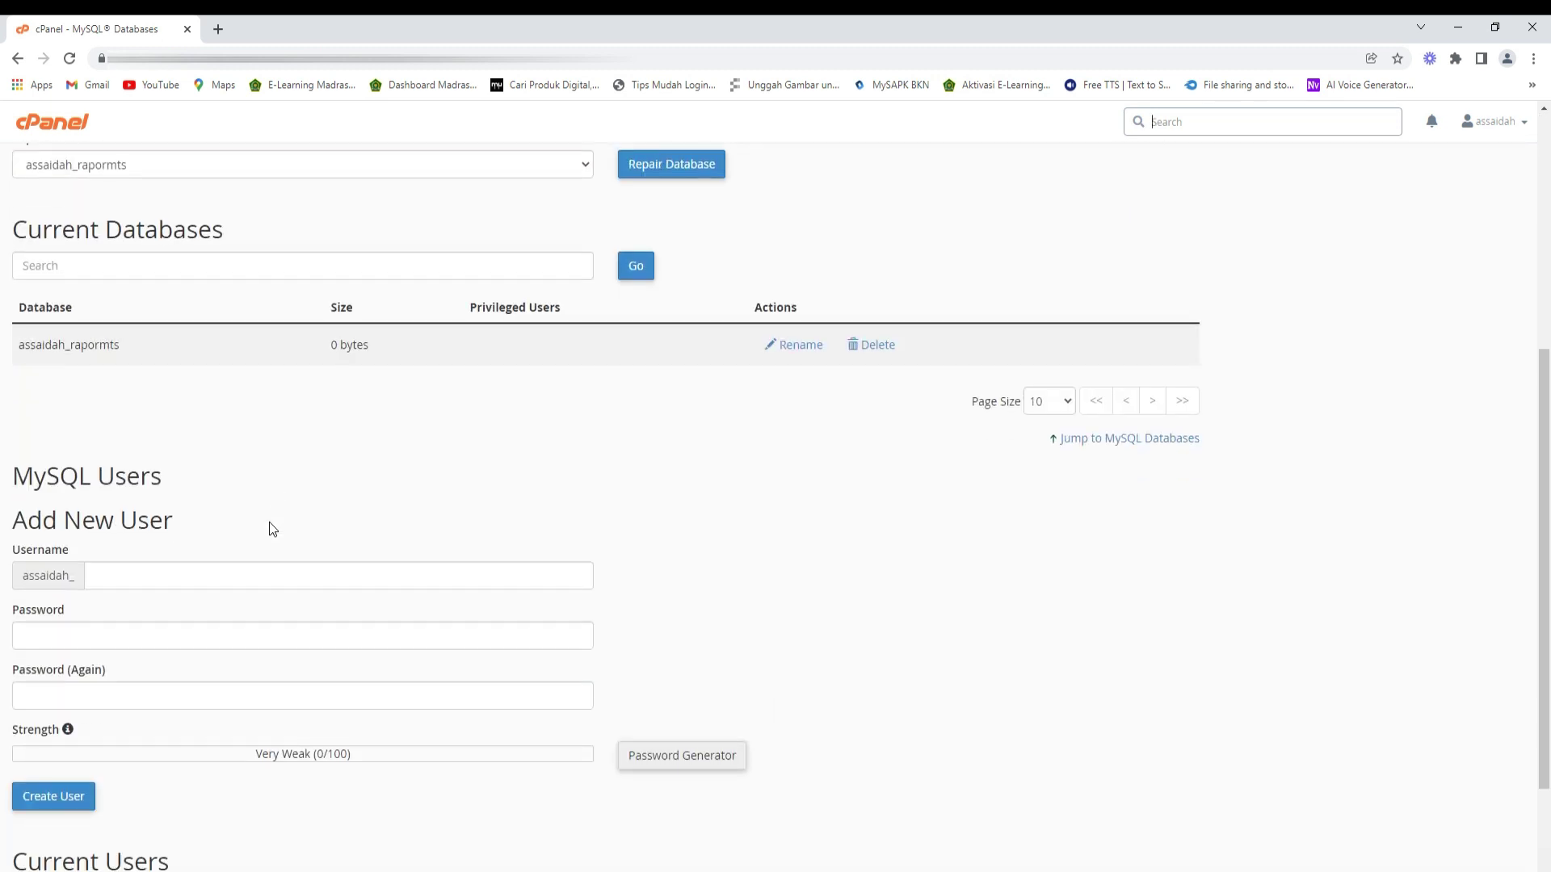
left_click(148, 571)
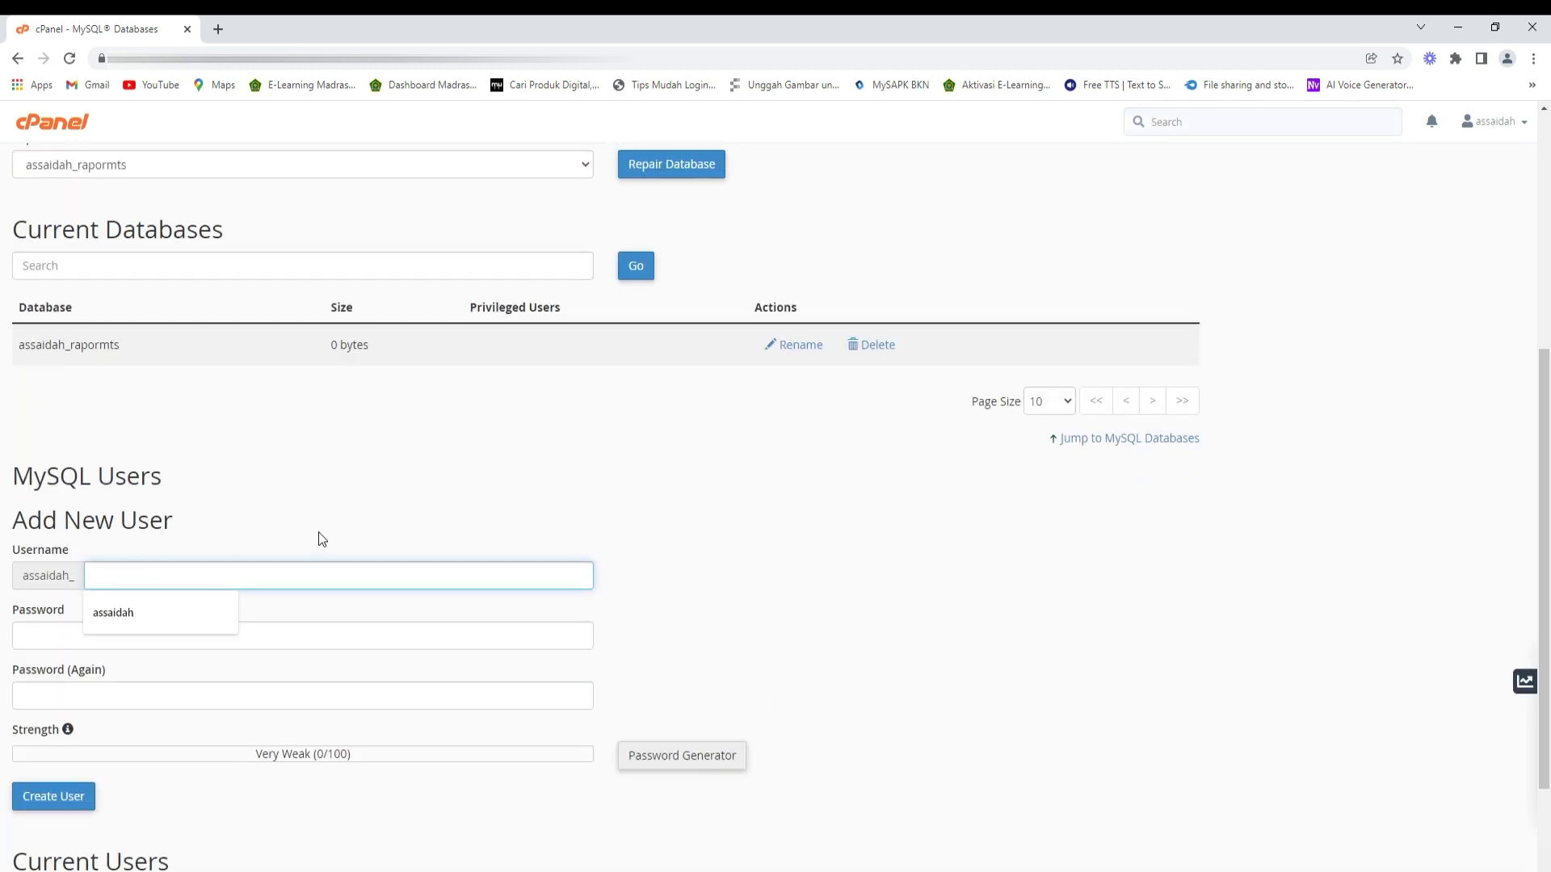
type("rdm")
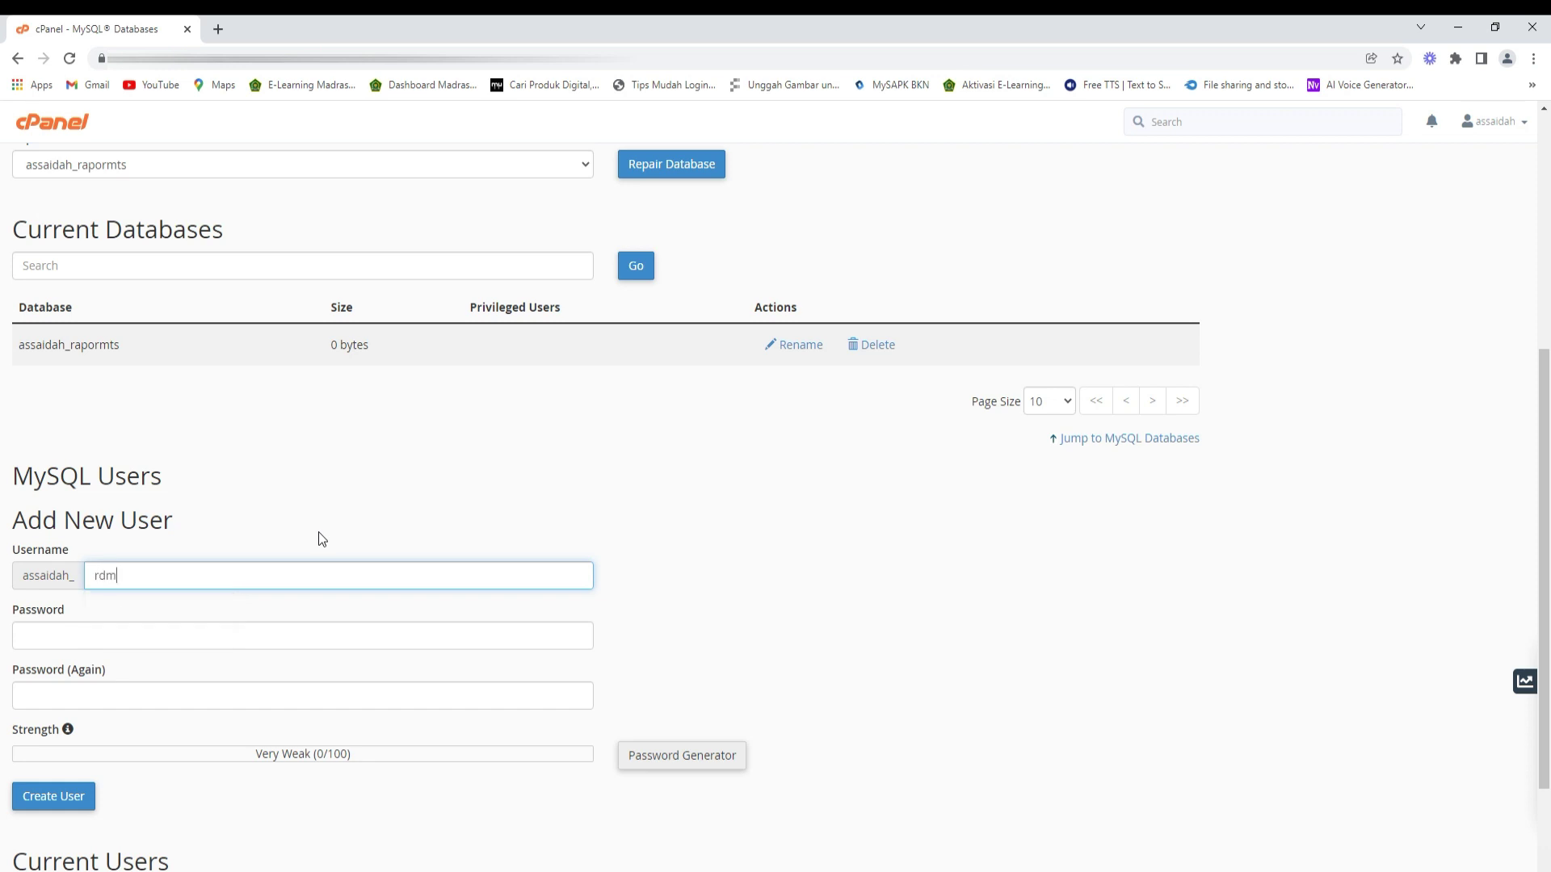
type("mts")
key("BackSpace")
key("BackSpace")
key("BackSpace")
type("ku")
- Generate and copy a strong password, then create user assaidah_rdmku with it
left_click(139, 638)
scroll(138, 638, "down", 2)
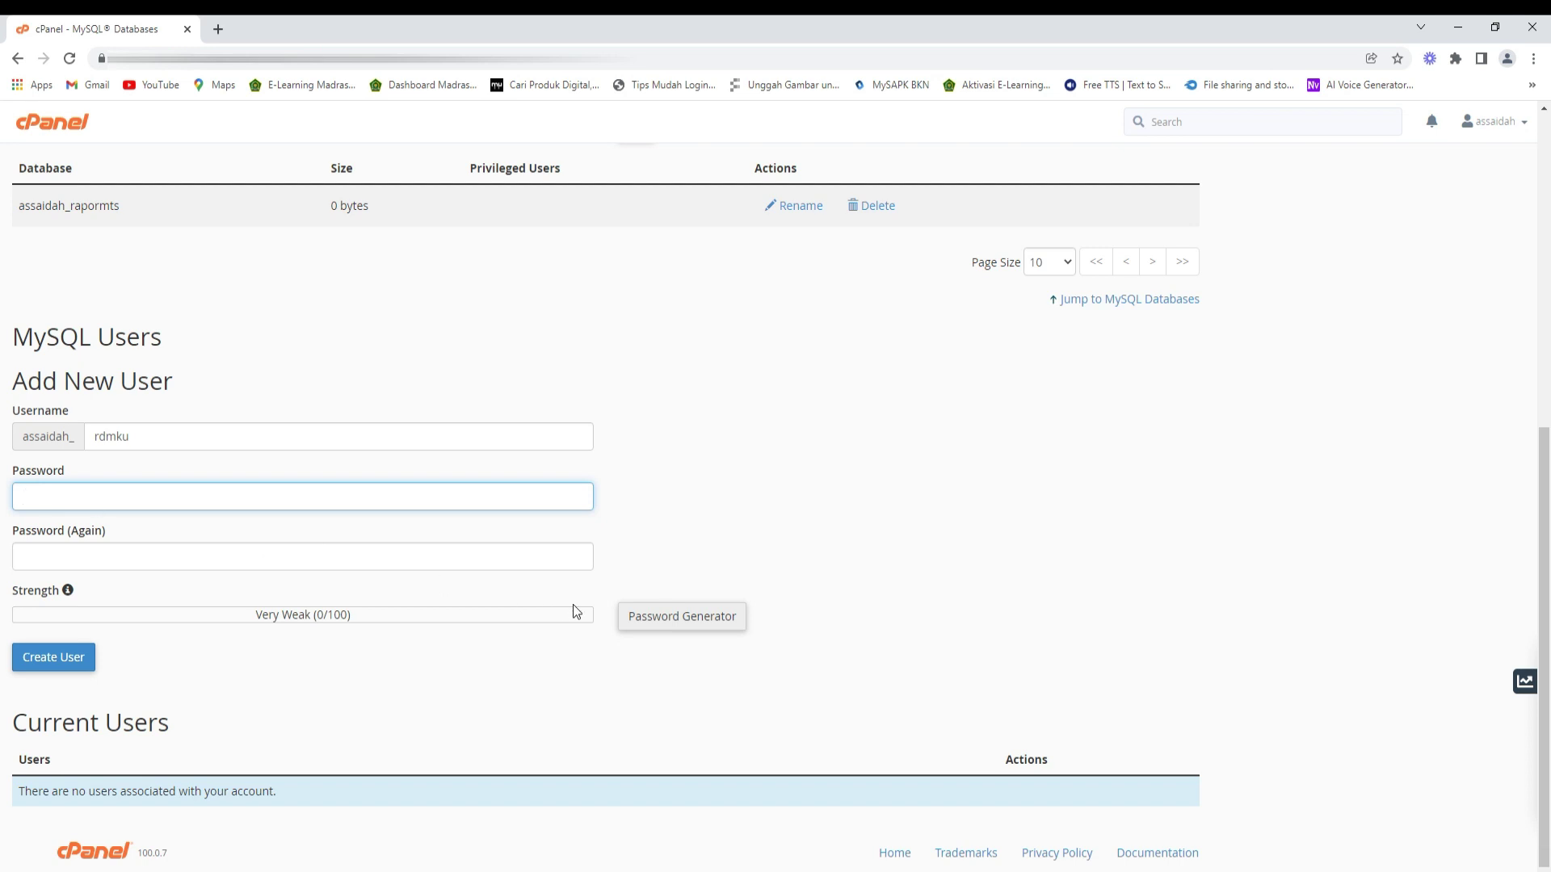
left_click(656, 623)
left_click_drag(724, 437, 618, 442)
key("ctrl+c")
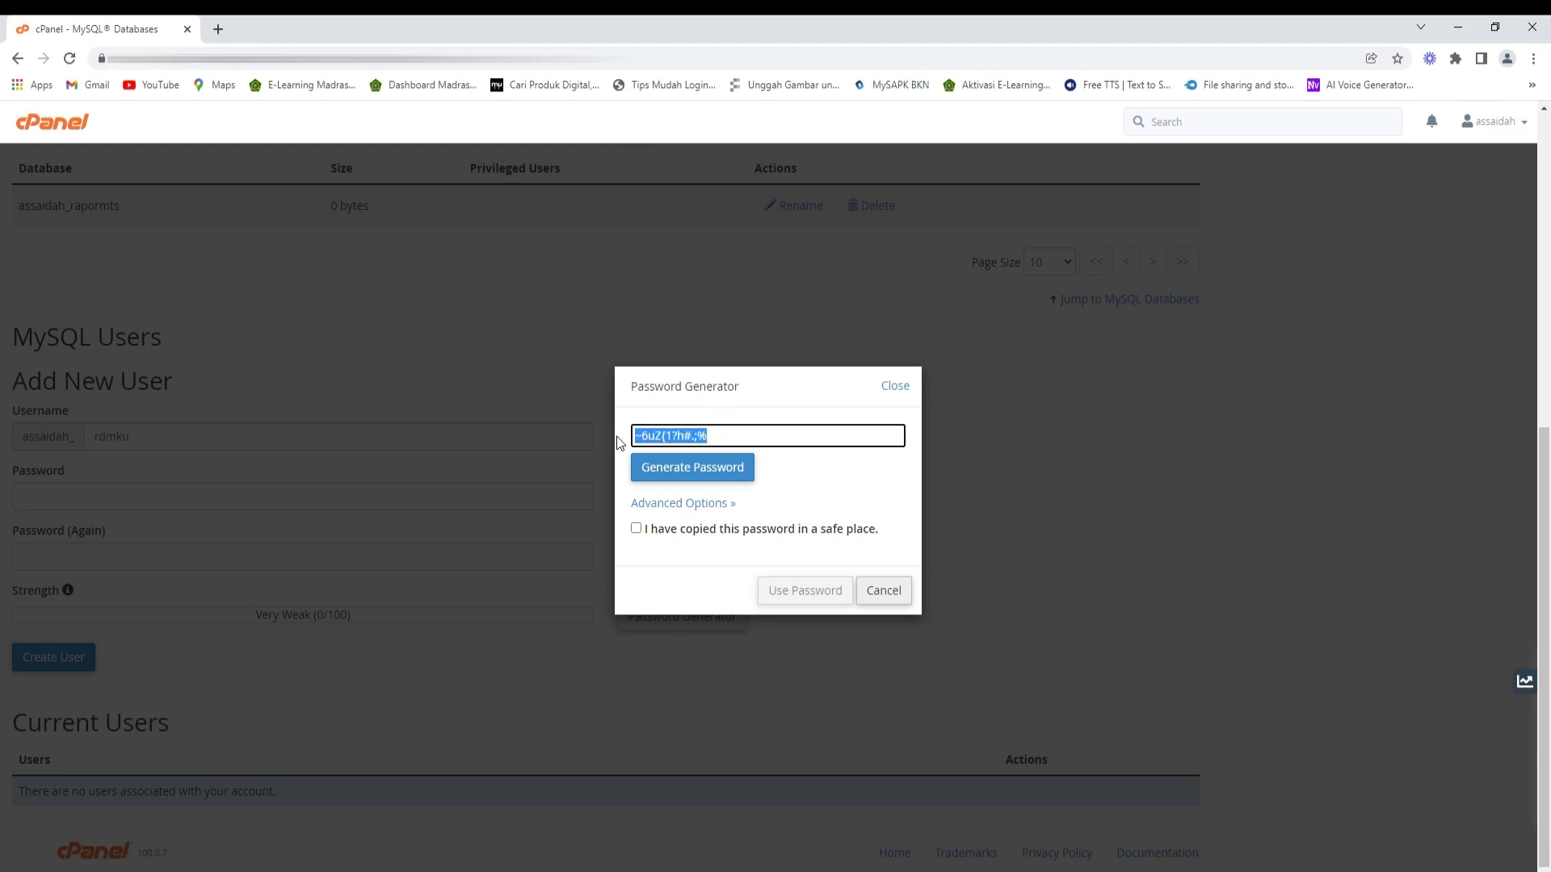
left_click(635, 528)
left_click(773, 593)
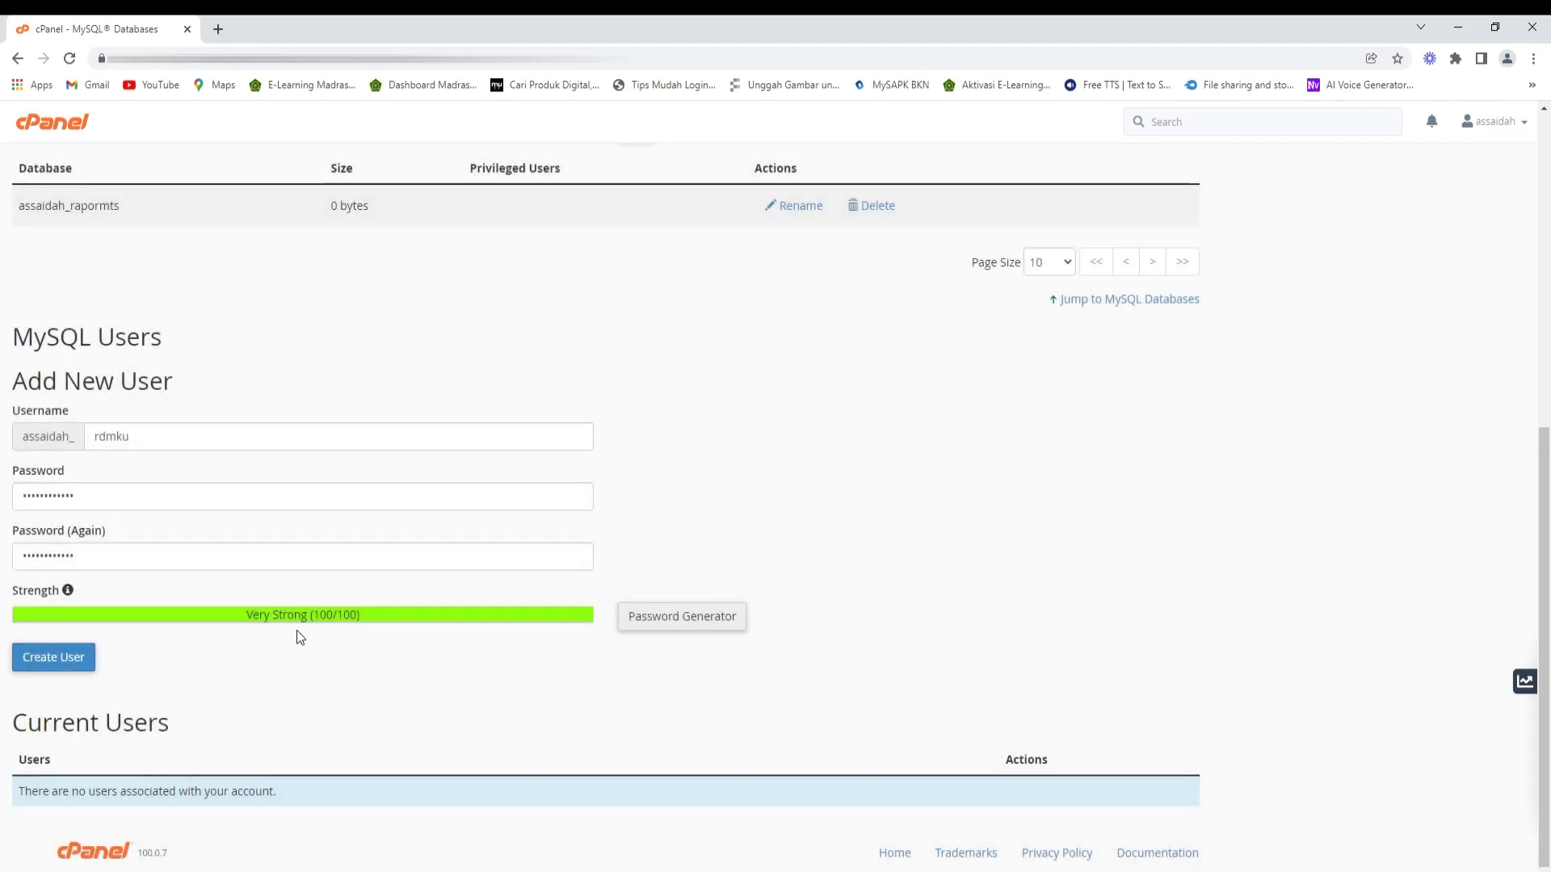
left_click(56, 658)
- Paste the generated password after 'Pass db' in the Assaidah notes
key("alt+Tab")
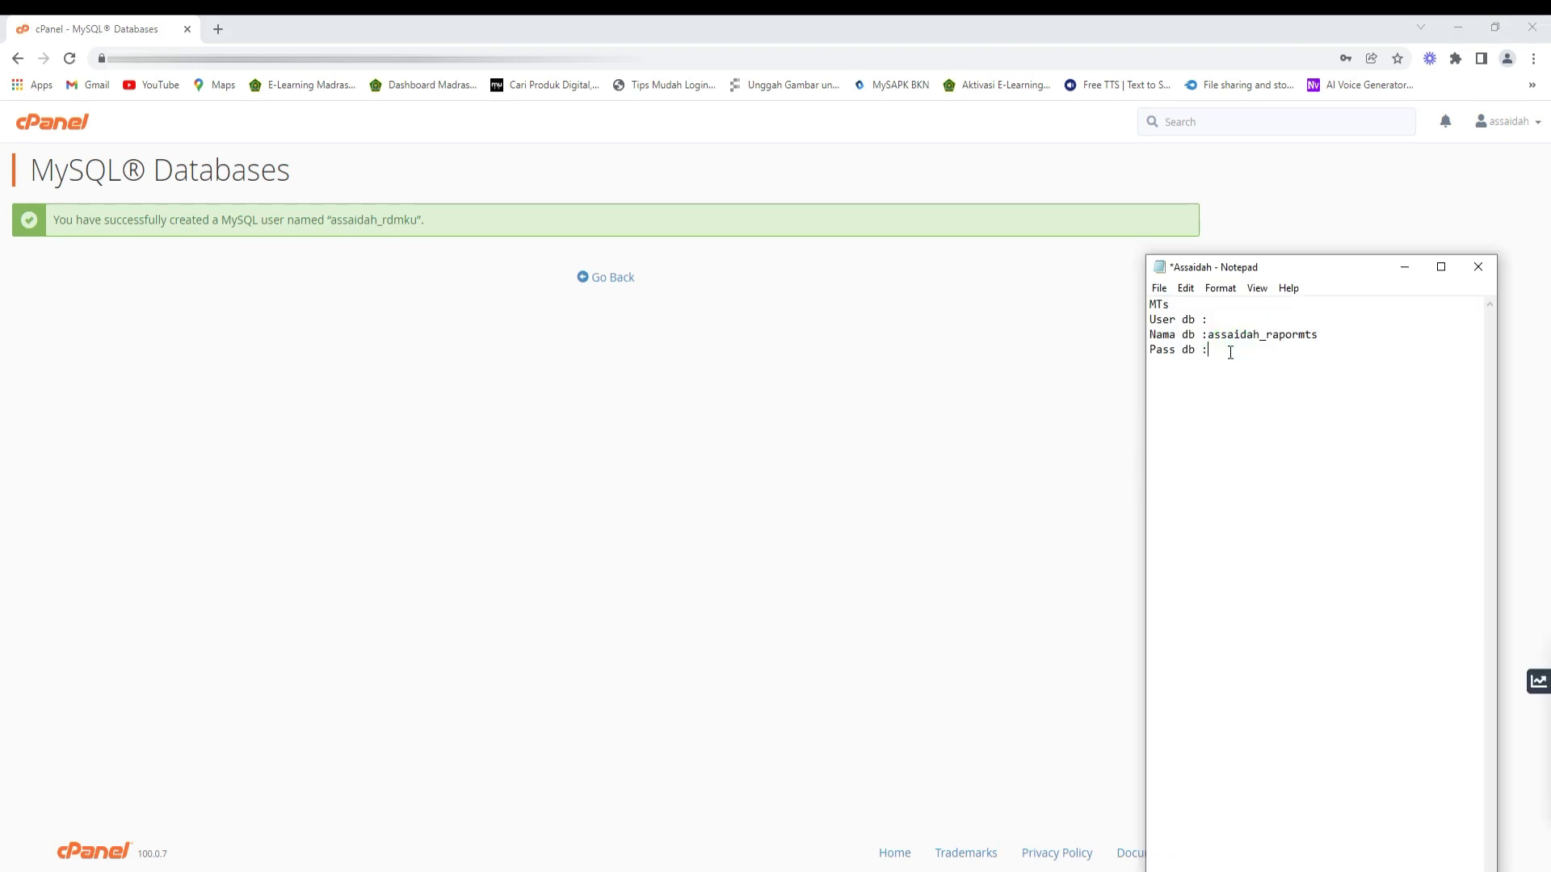
key("ctrl+v")
left_click_drag(333, 219, 419, 220)
key("ctrl+c")
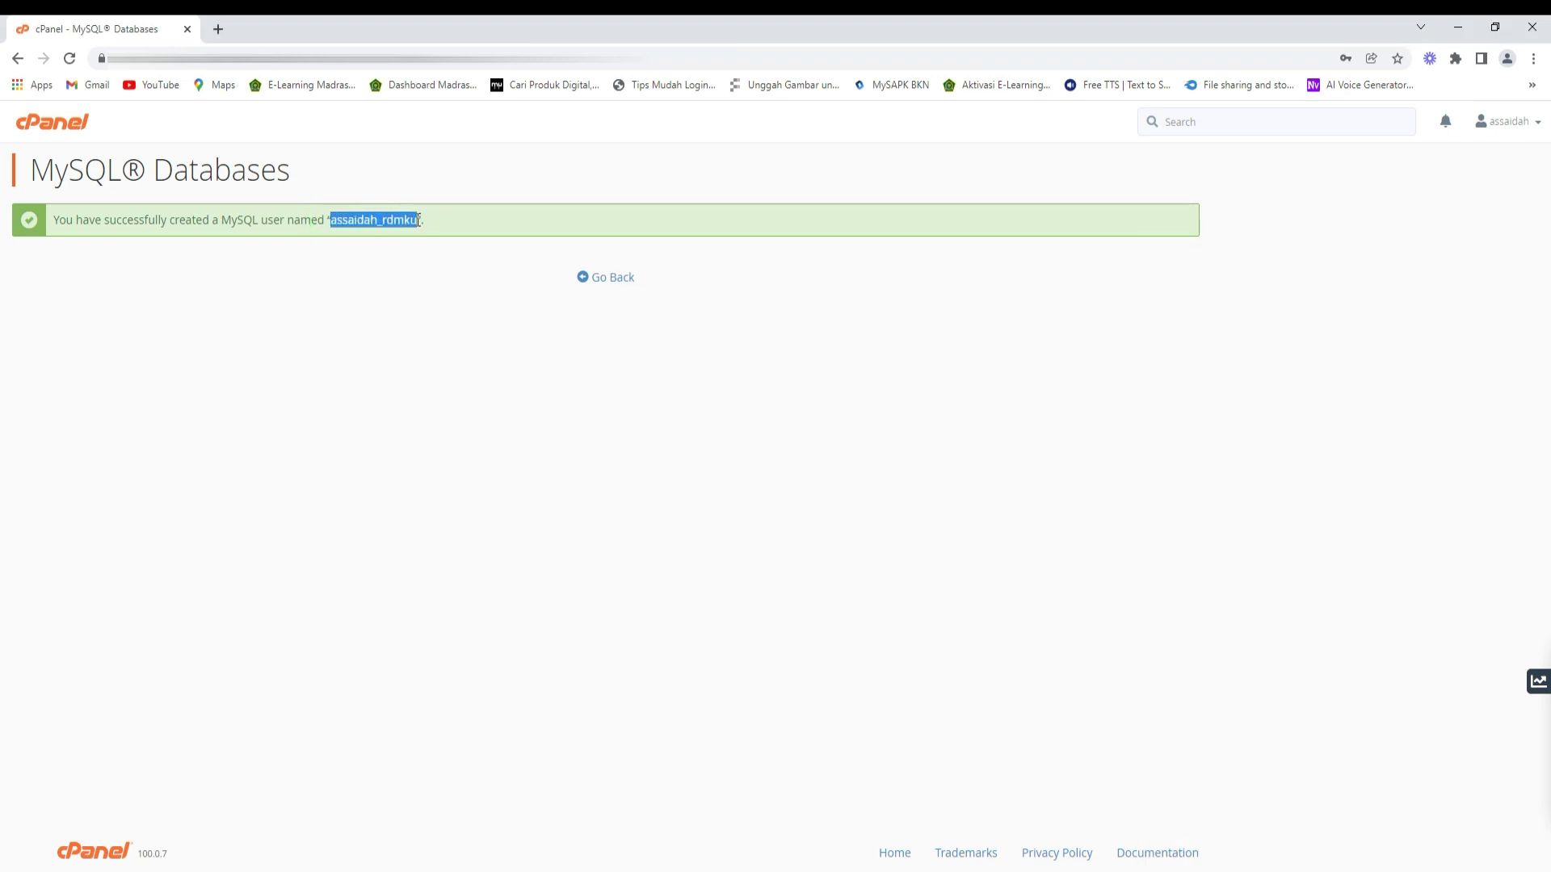
left_click(598, 281)
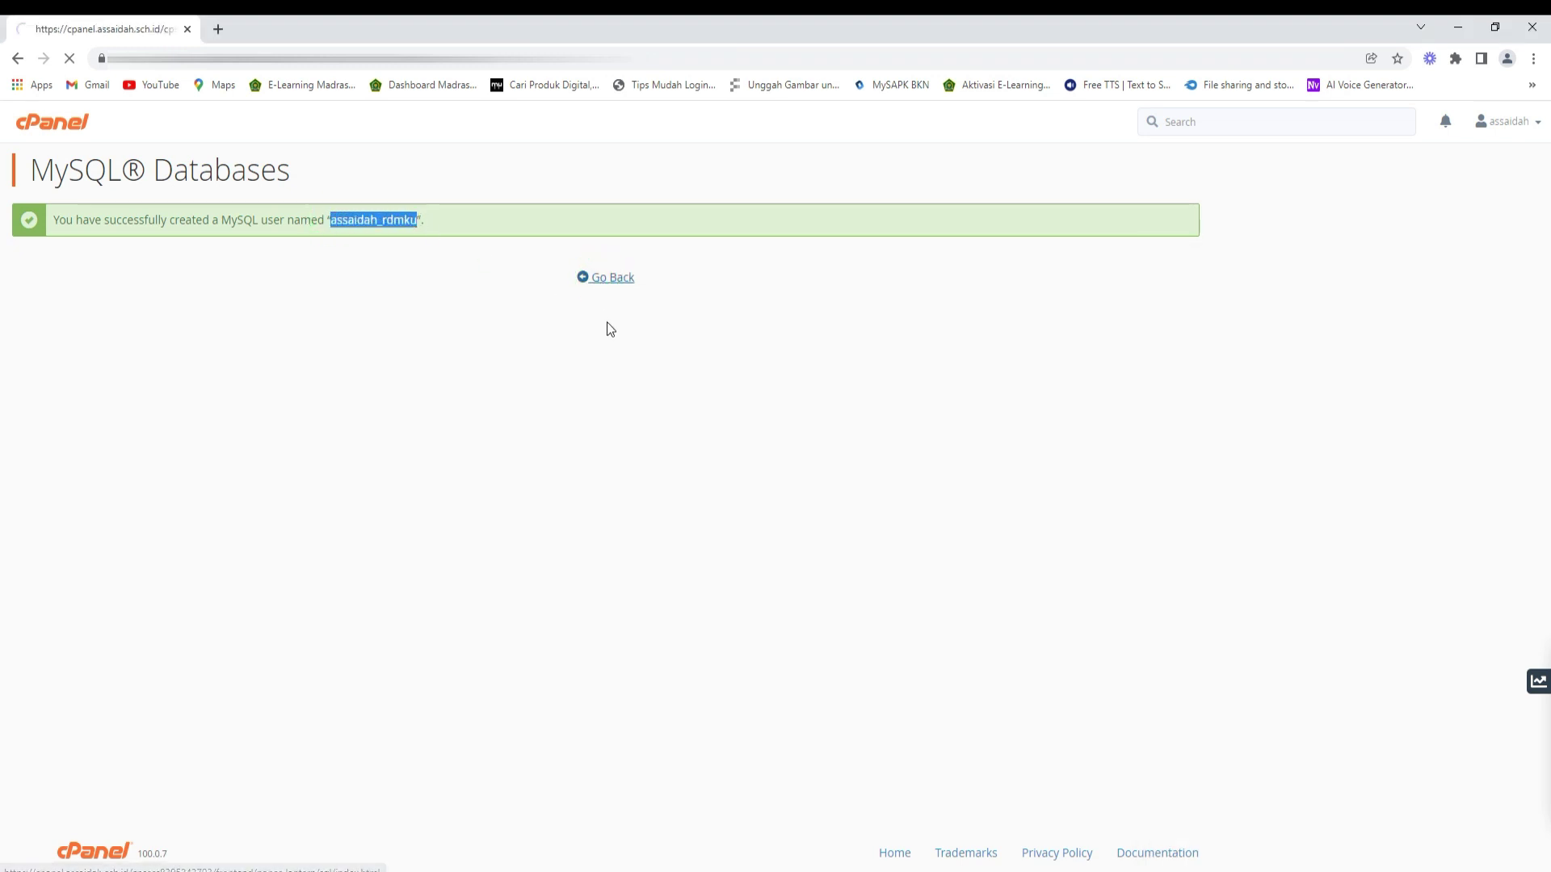
- Paste assaidah_rdmku after 'User db :' in the Assaidah notes
key("alt+Tab")
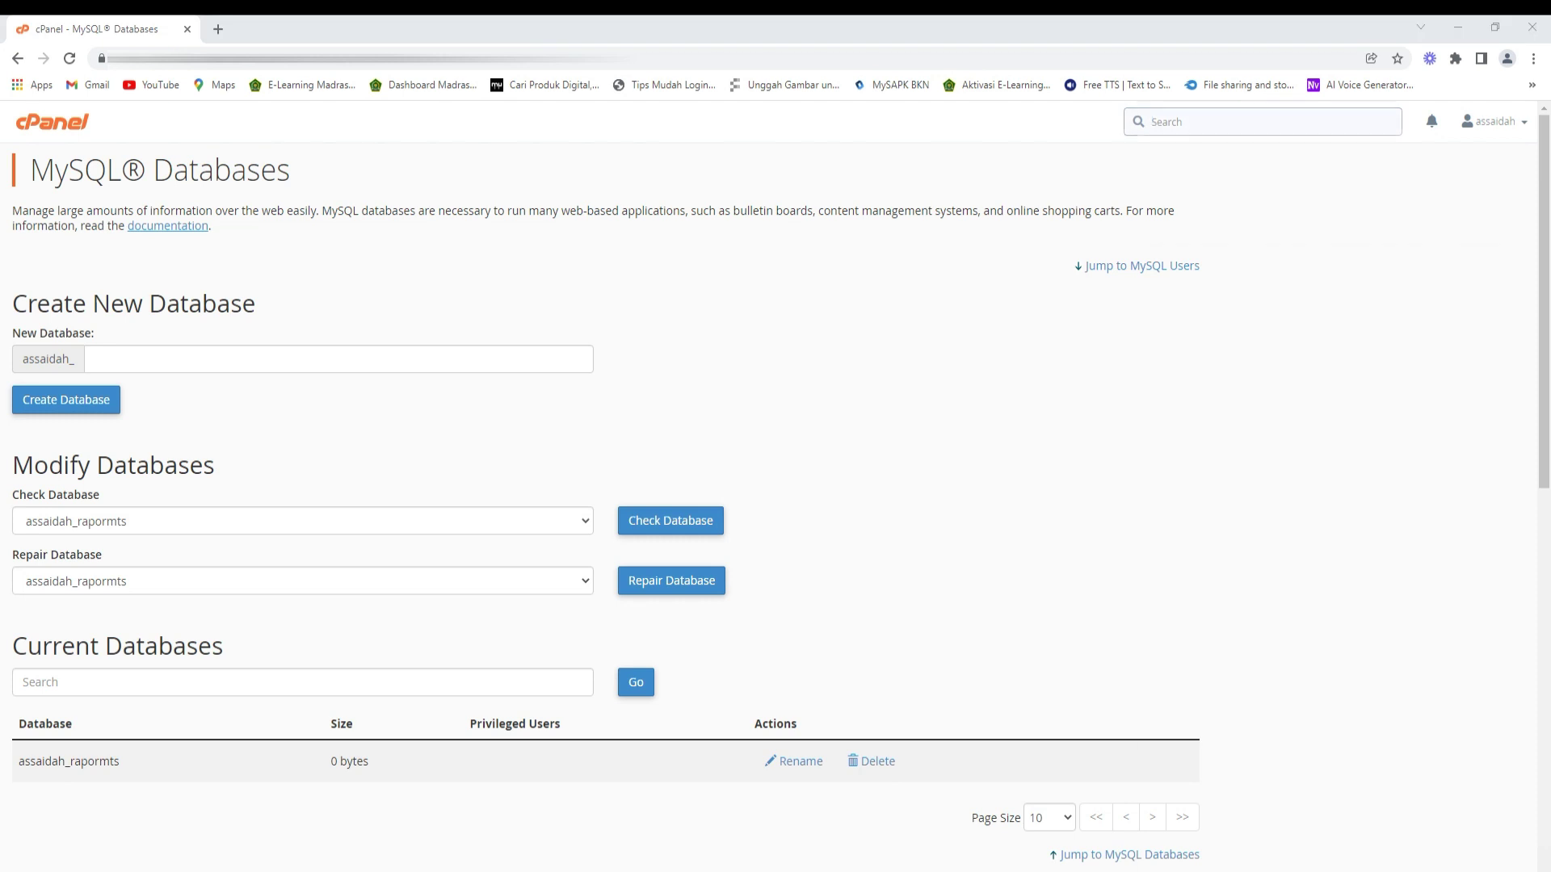
left_click(1239, 323)
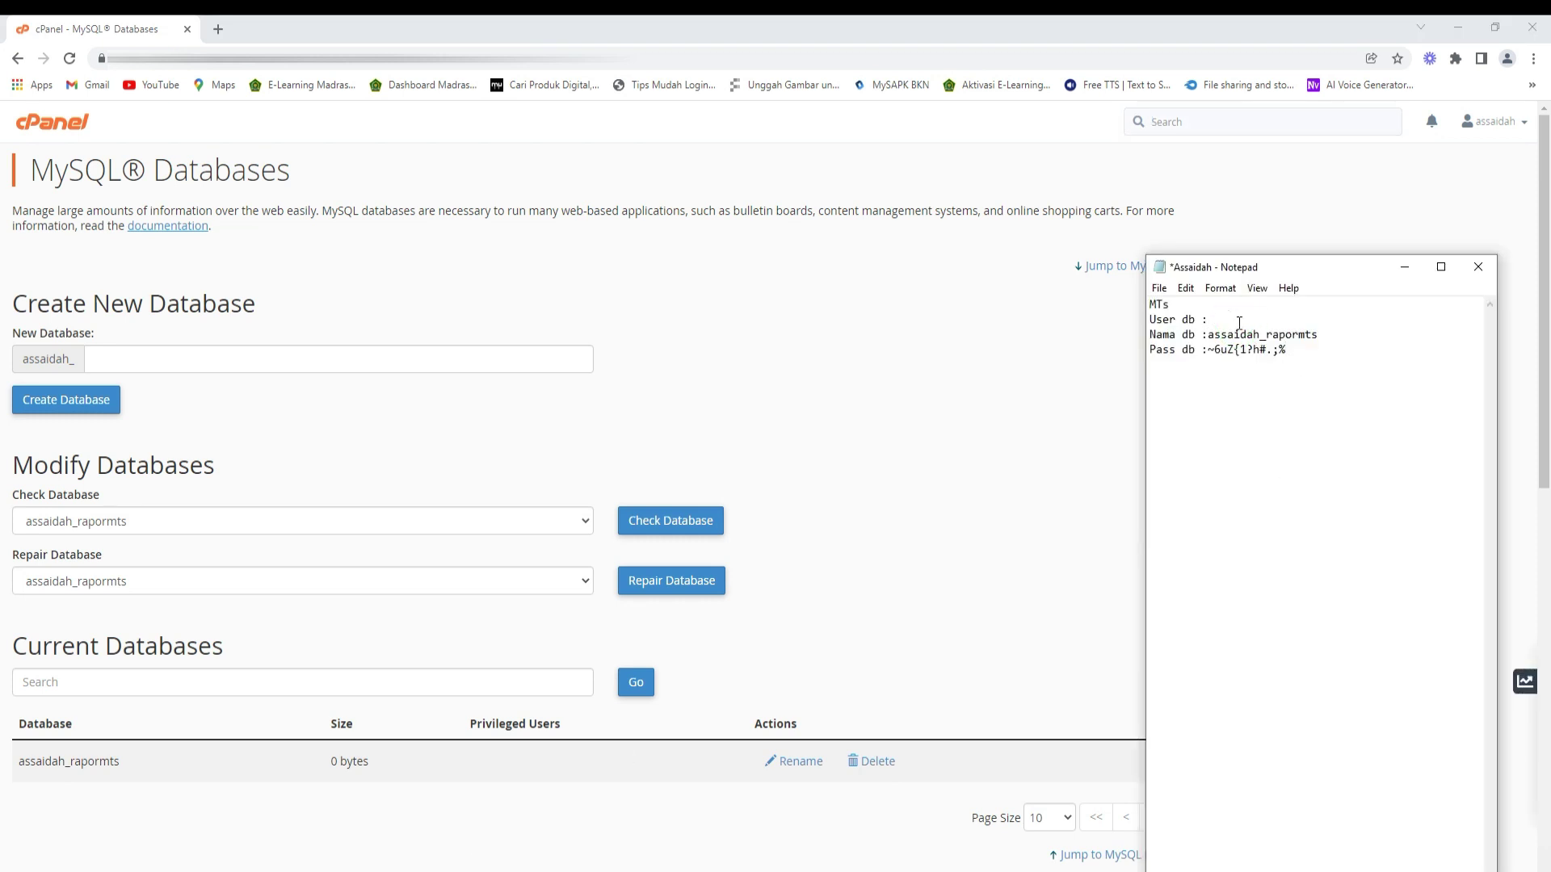
key("ctrl+v")
- Add user assaidah_rdmku to the assaidah_rapormts database
left_click(359, 447)
scroll(359, 448, "down", 5)
scroll(358, 448, "down", 5)
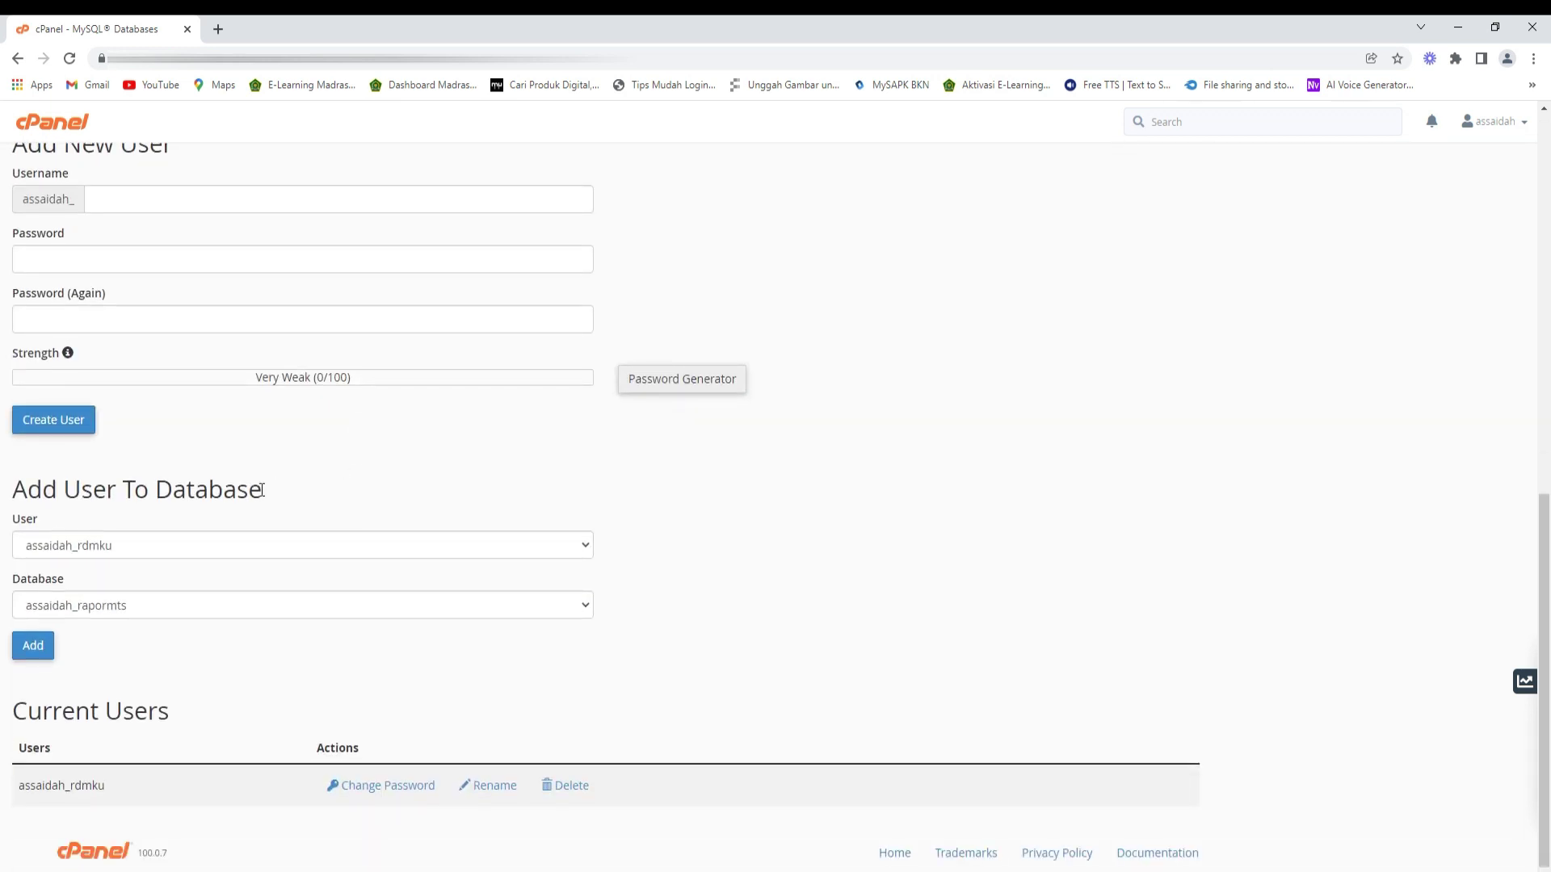
left_click(159, 544)
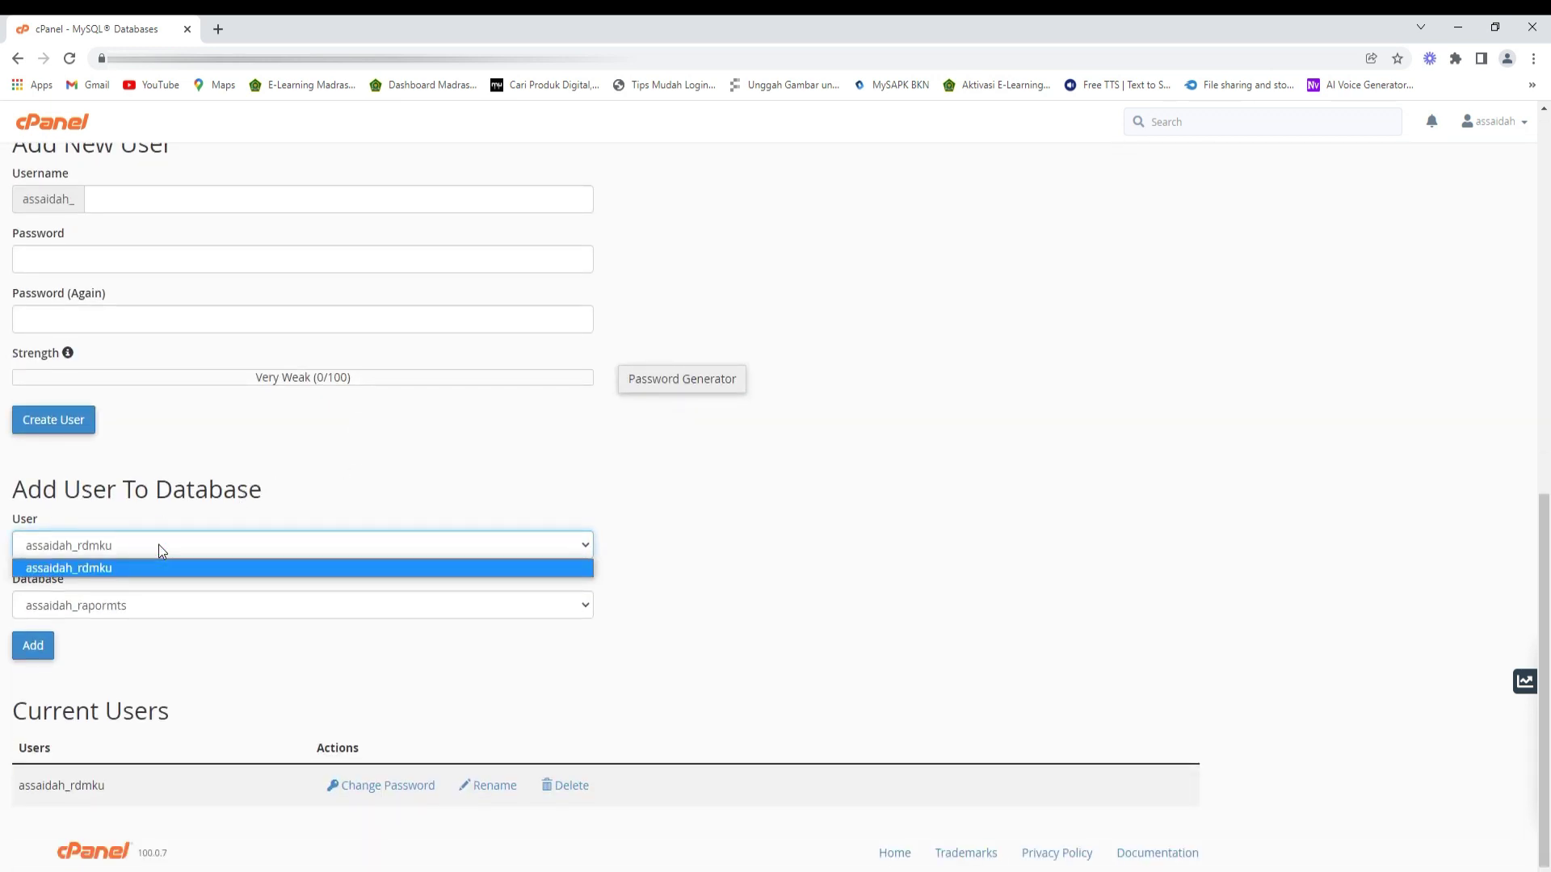
left_click(159, 544)
left_click(146, 609)
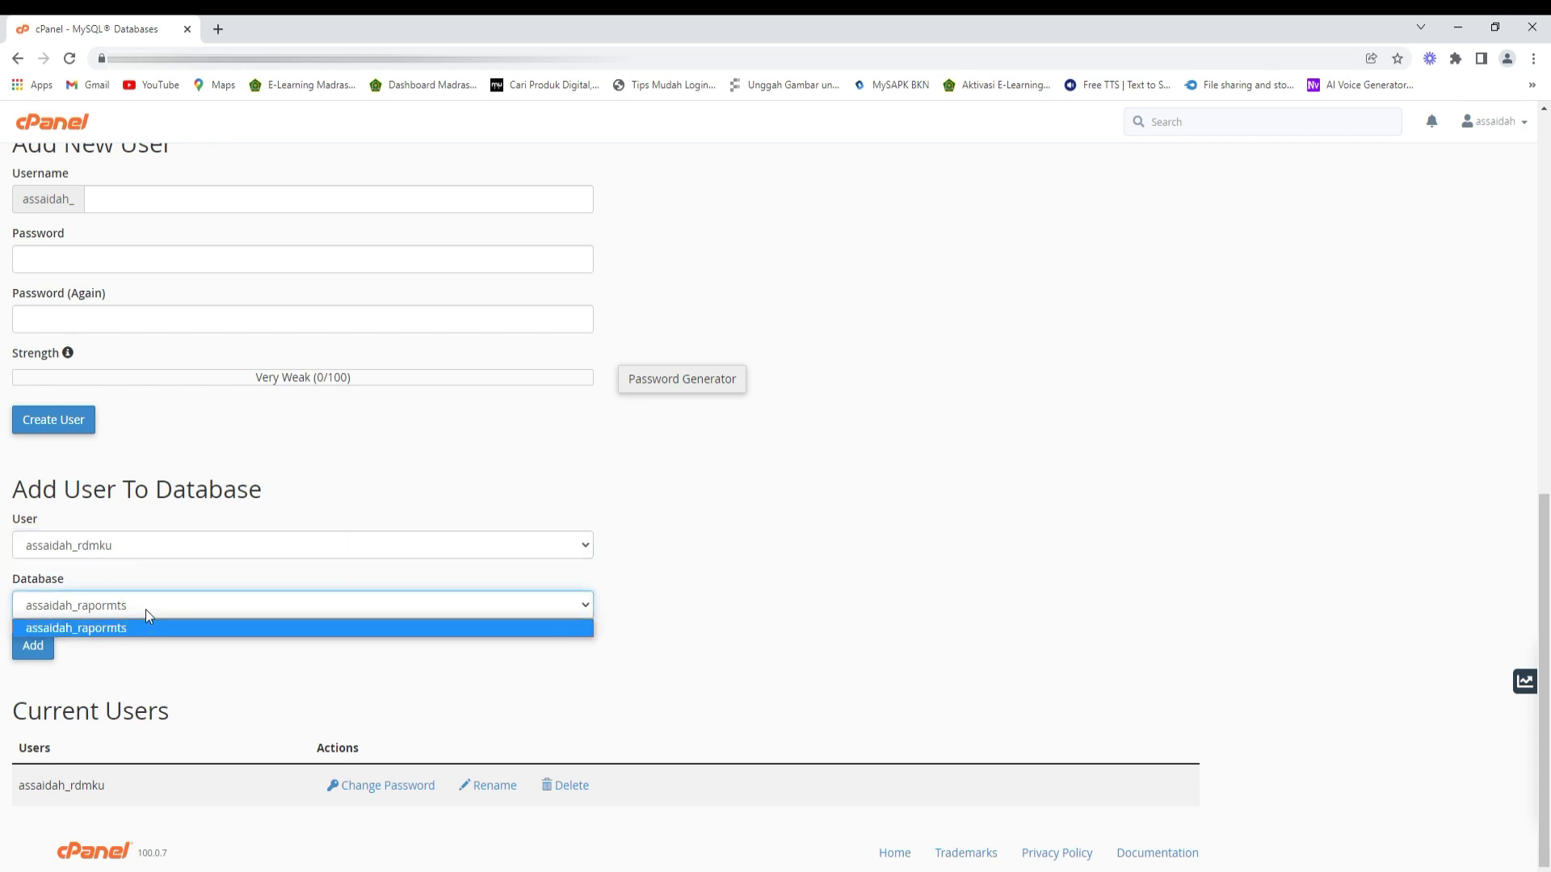
left_click(121, 628)
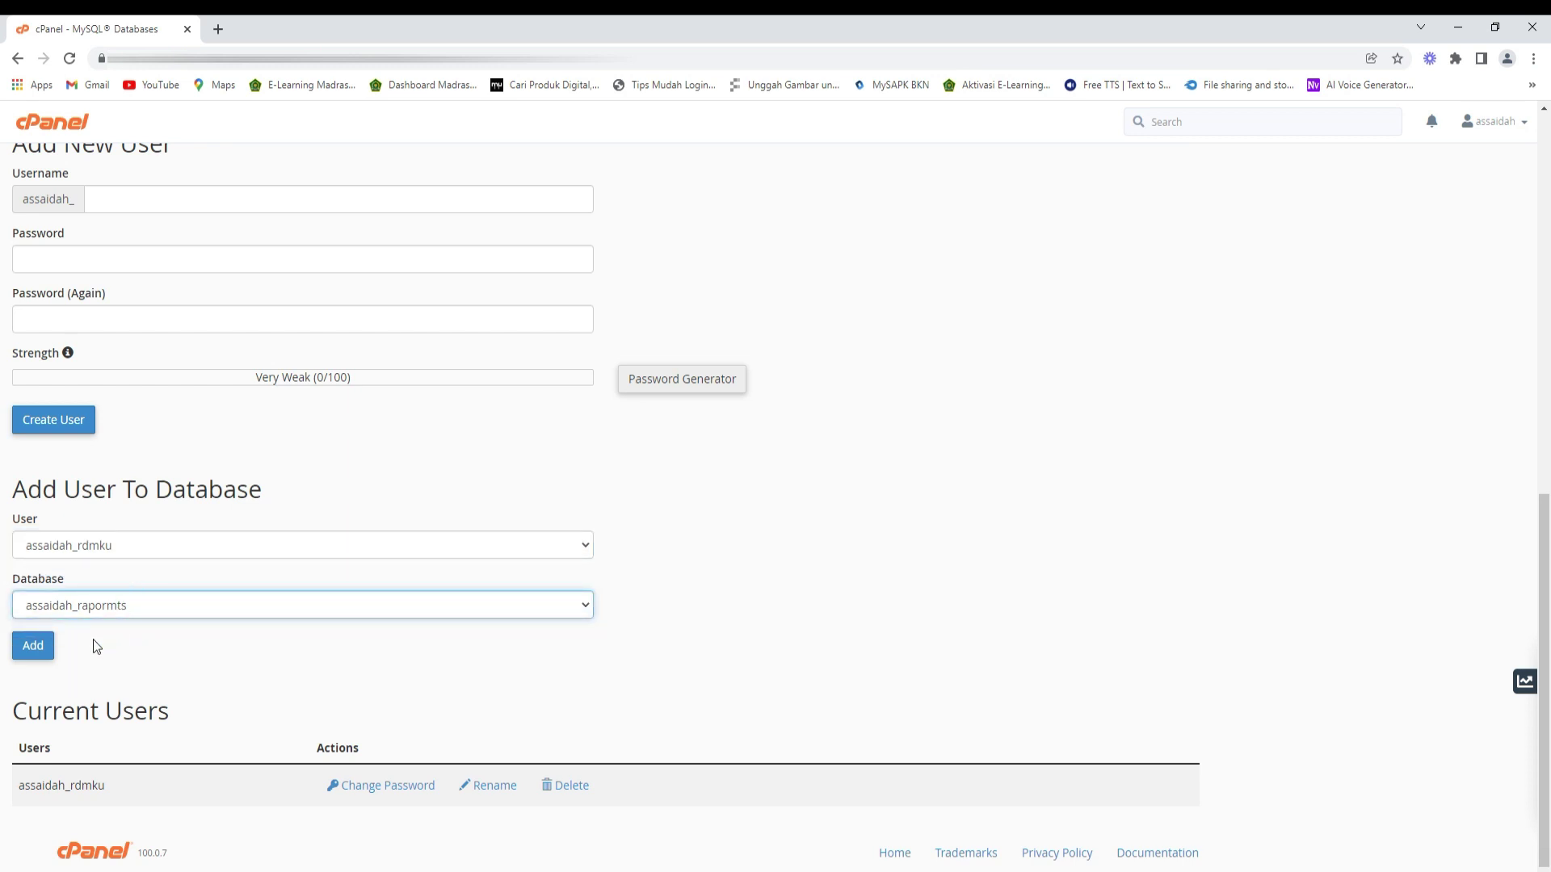
left_click(31, 646)
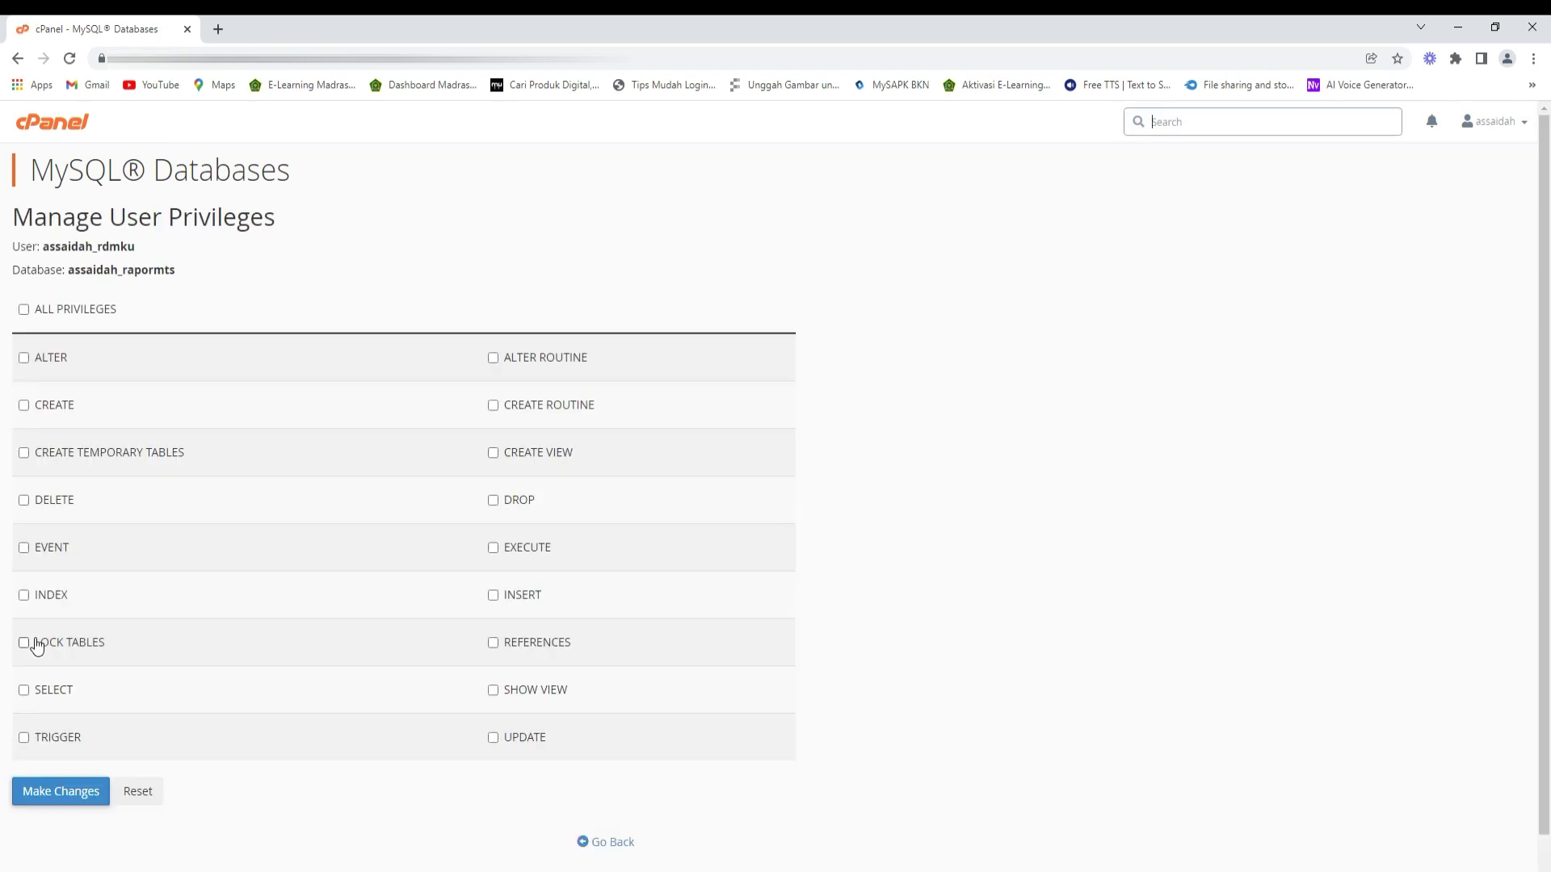
- Grant assaidah_rdmku ALL PRIVILEGES on assaidah_rapormts, save, and return to the cPanel home page
left_click(24, 309)
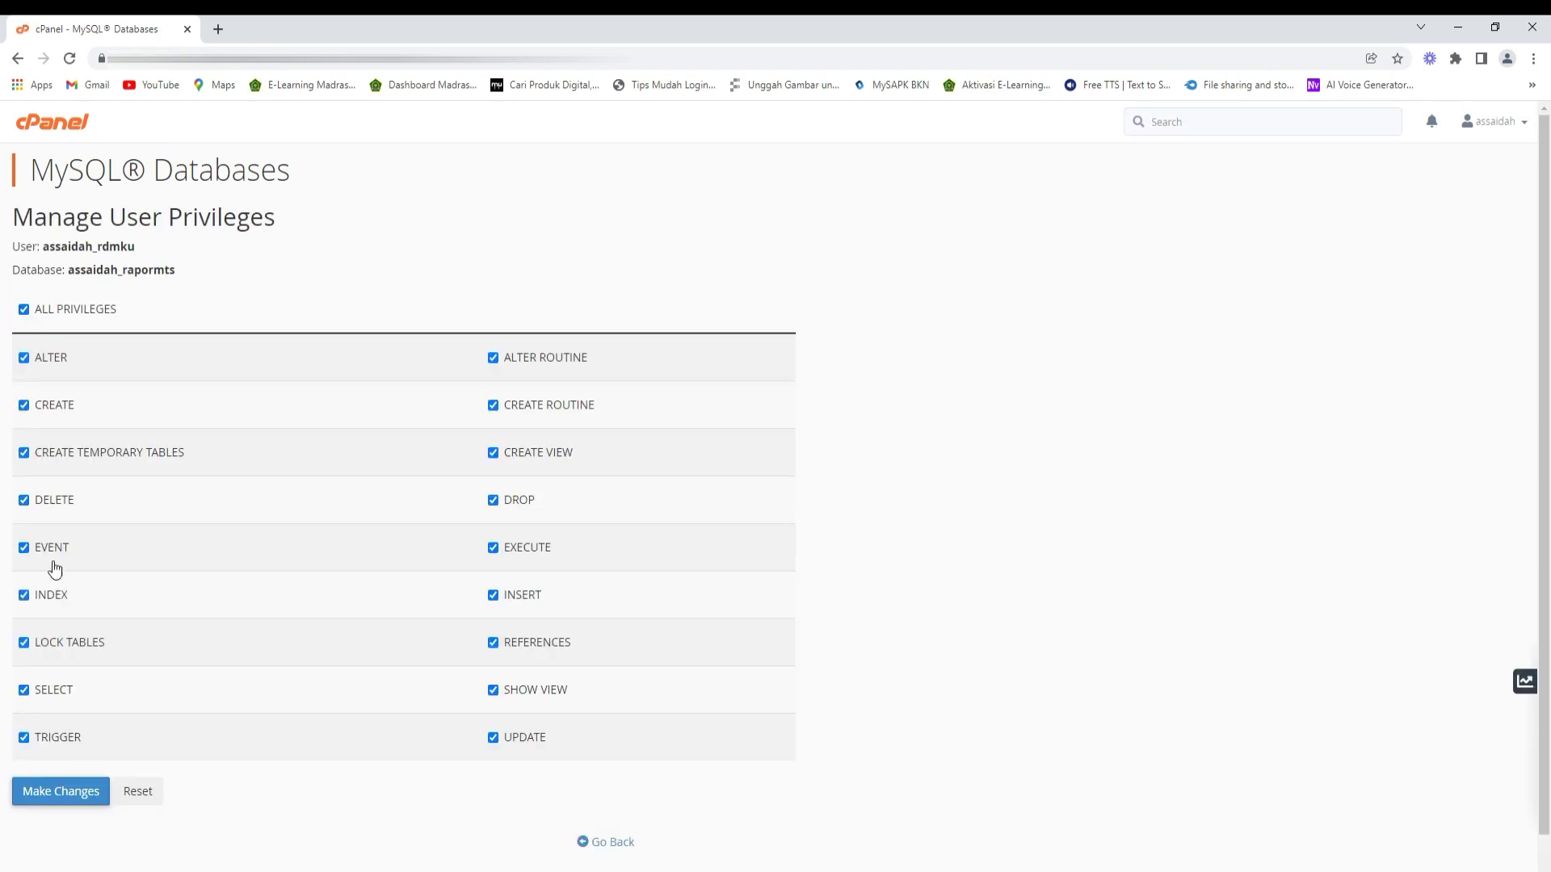
left_click(65, 791)
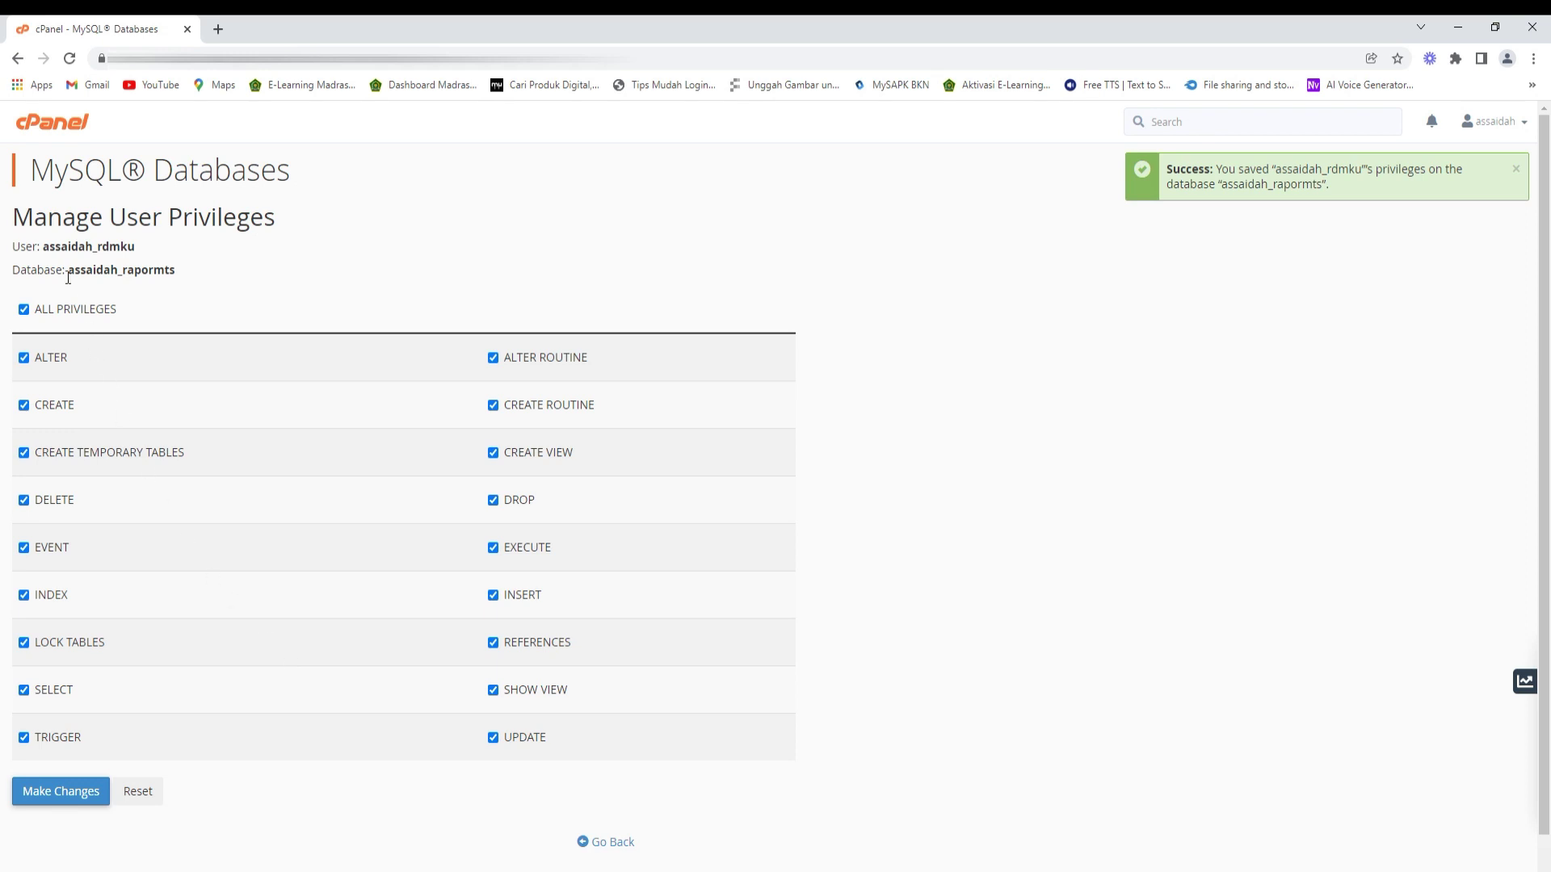
left_click(40, 129)
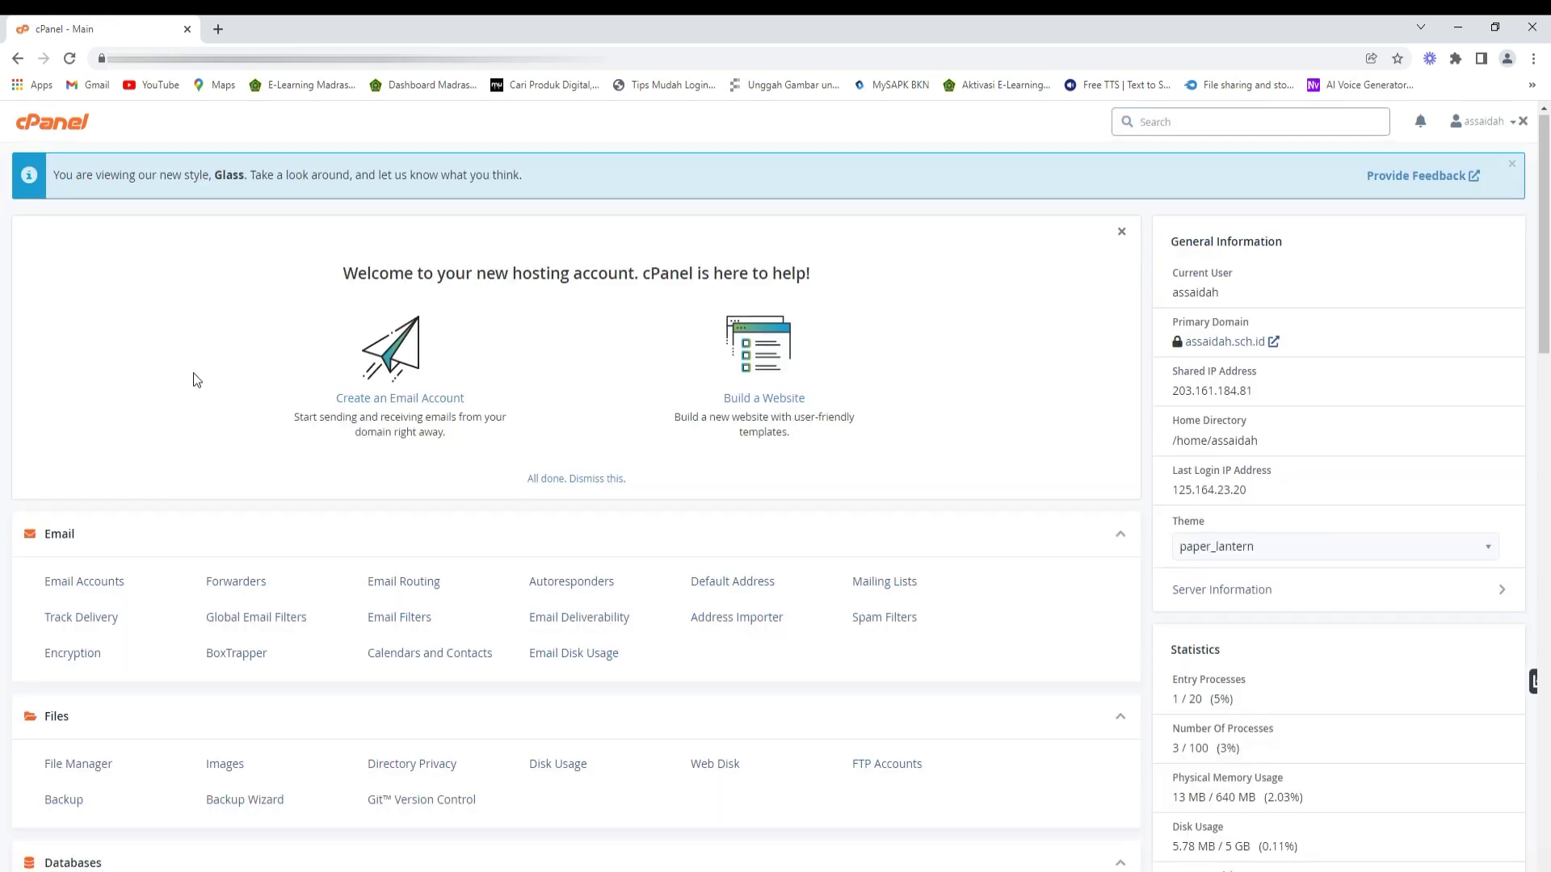
- Open File Manager and navigate into public_html/rdmmts
scroll(193, 371, "down", 4)
left_click(89, 440)
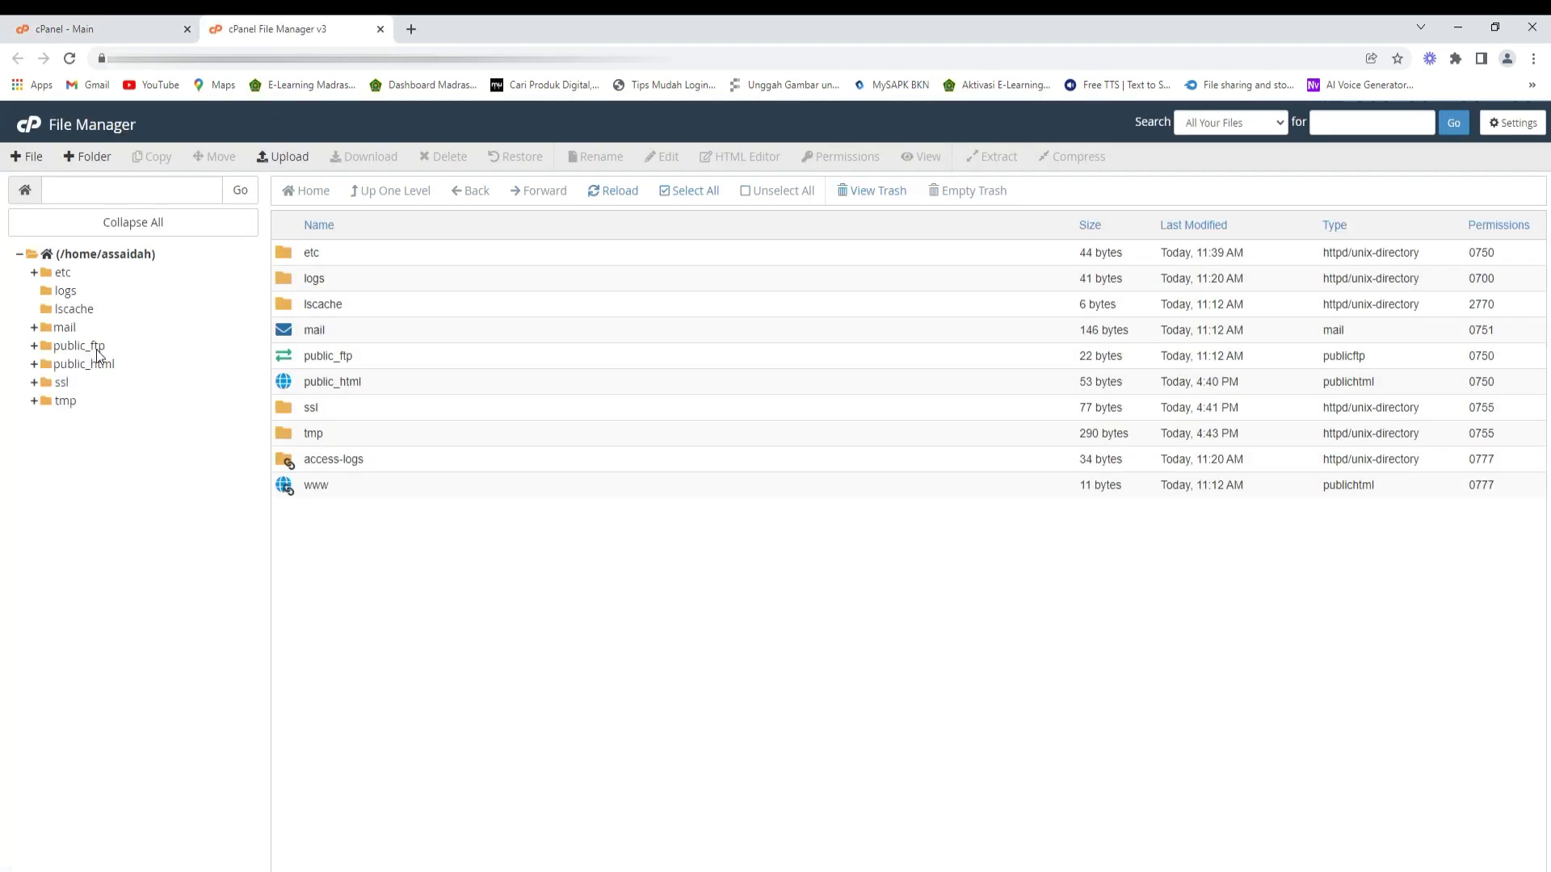
left_click(97, 365)
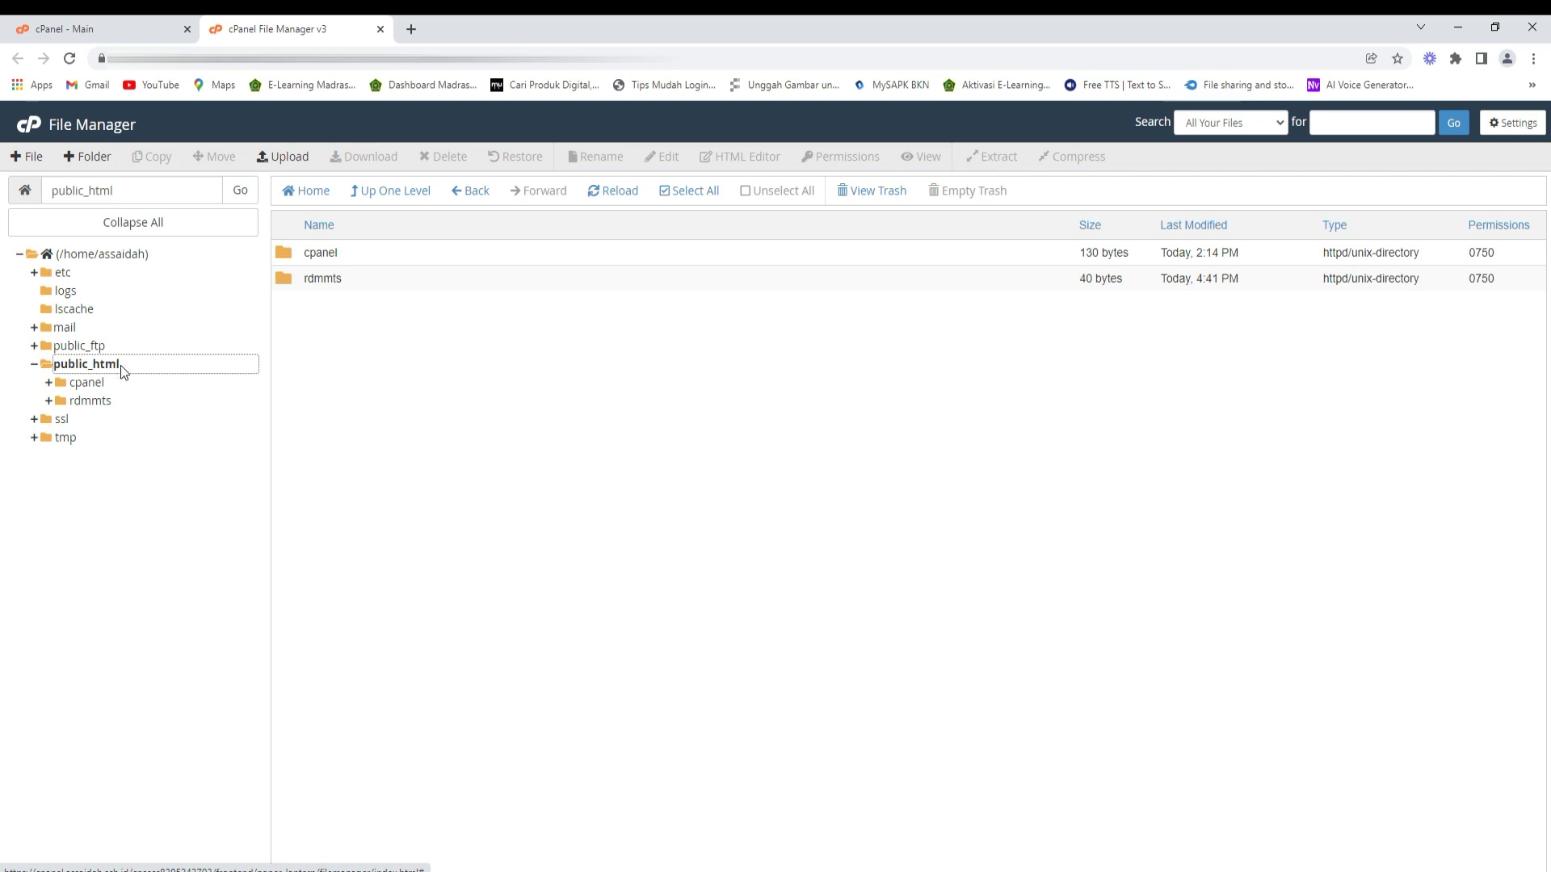
left_click(287, 285)
double_click(288, 283)
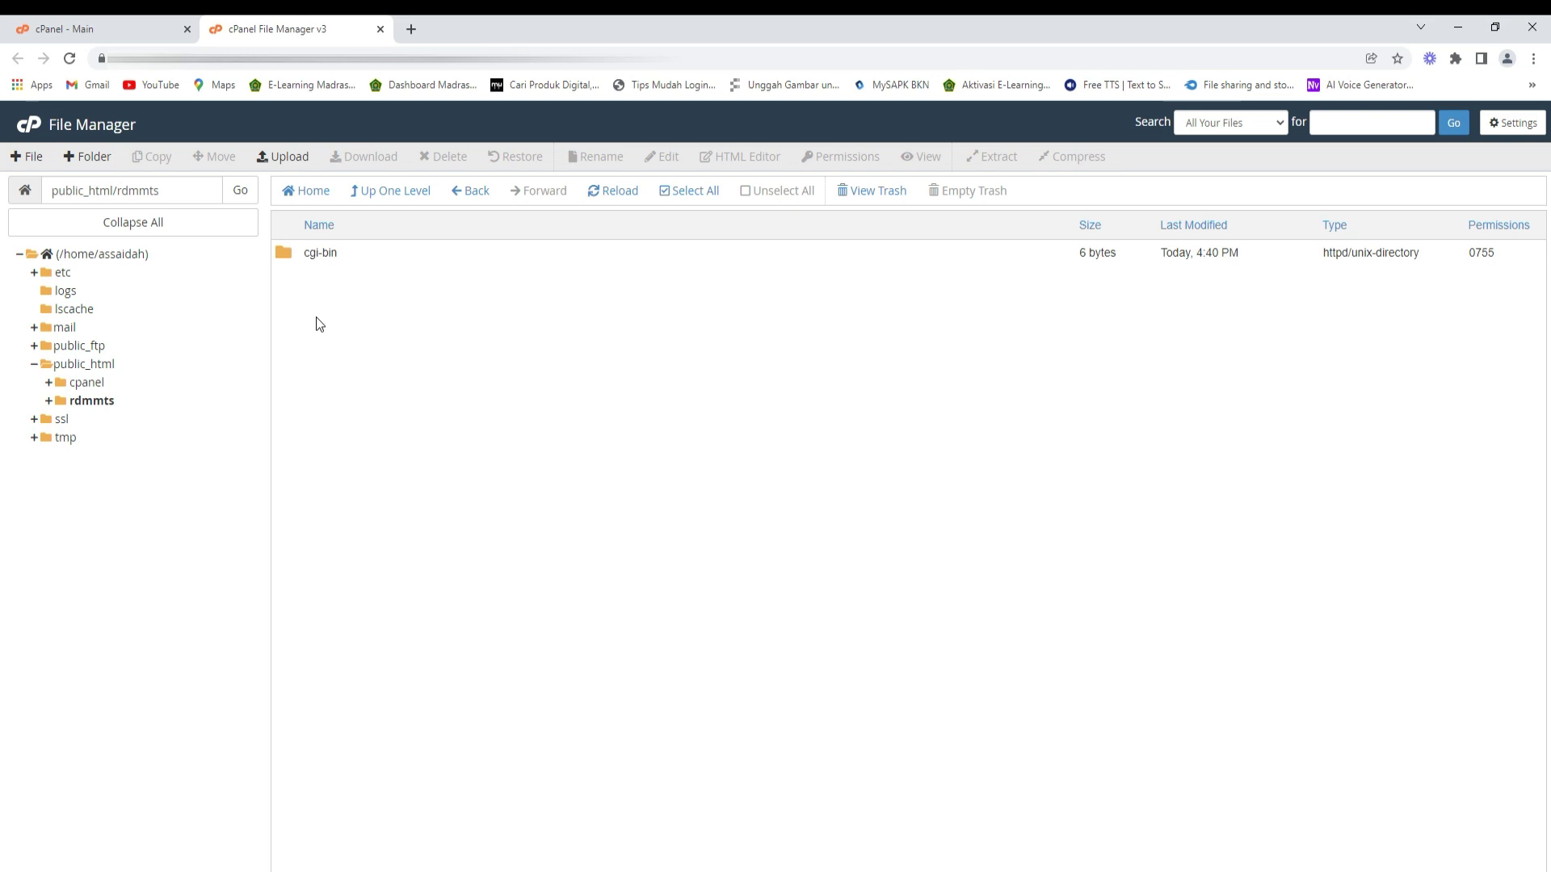
- Upload RDMhosting.zip from DATA SEKOLAH (E:) > 2021 2022 > RDM into rdmmts
left_click(293, 158)
left_click(776, 391)
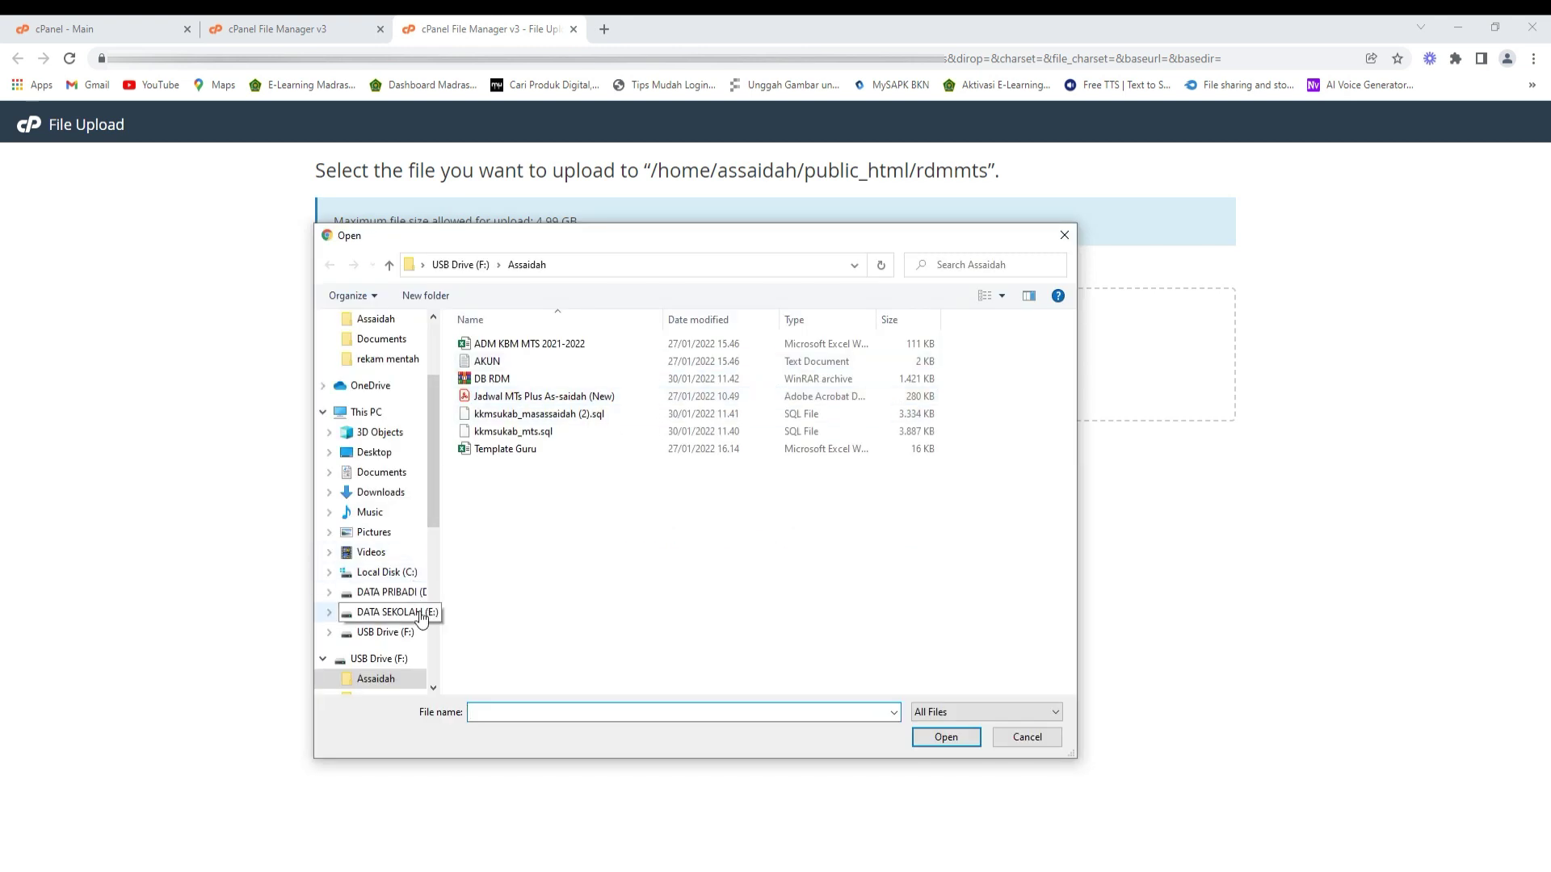
left_click(412, 620)
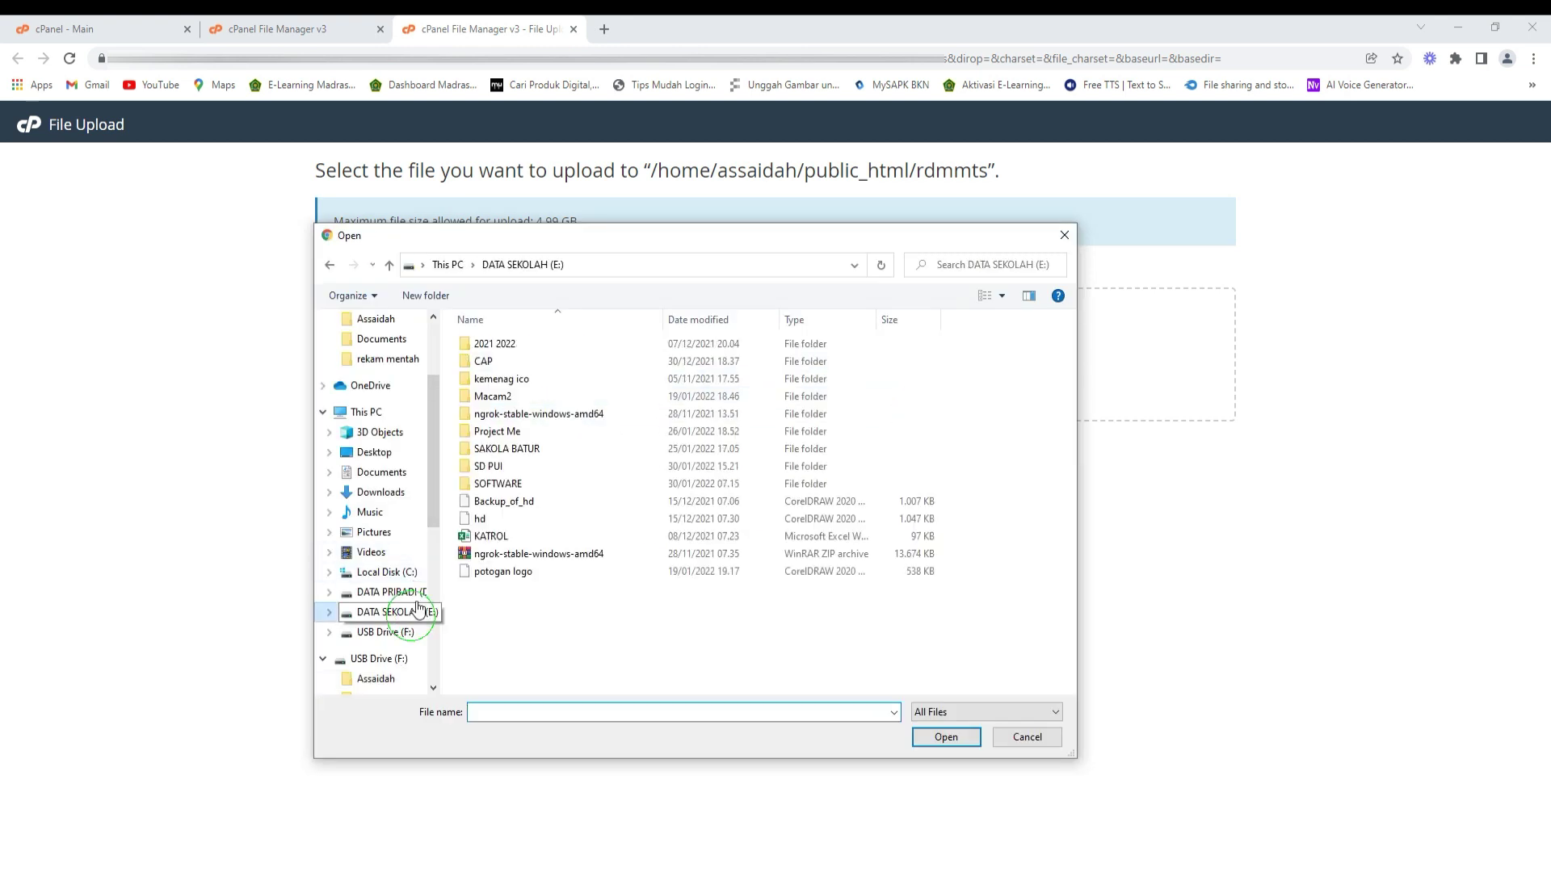
double_click(499, 346)
double_click(501, 413)
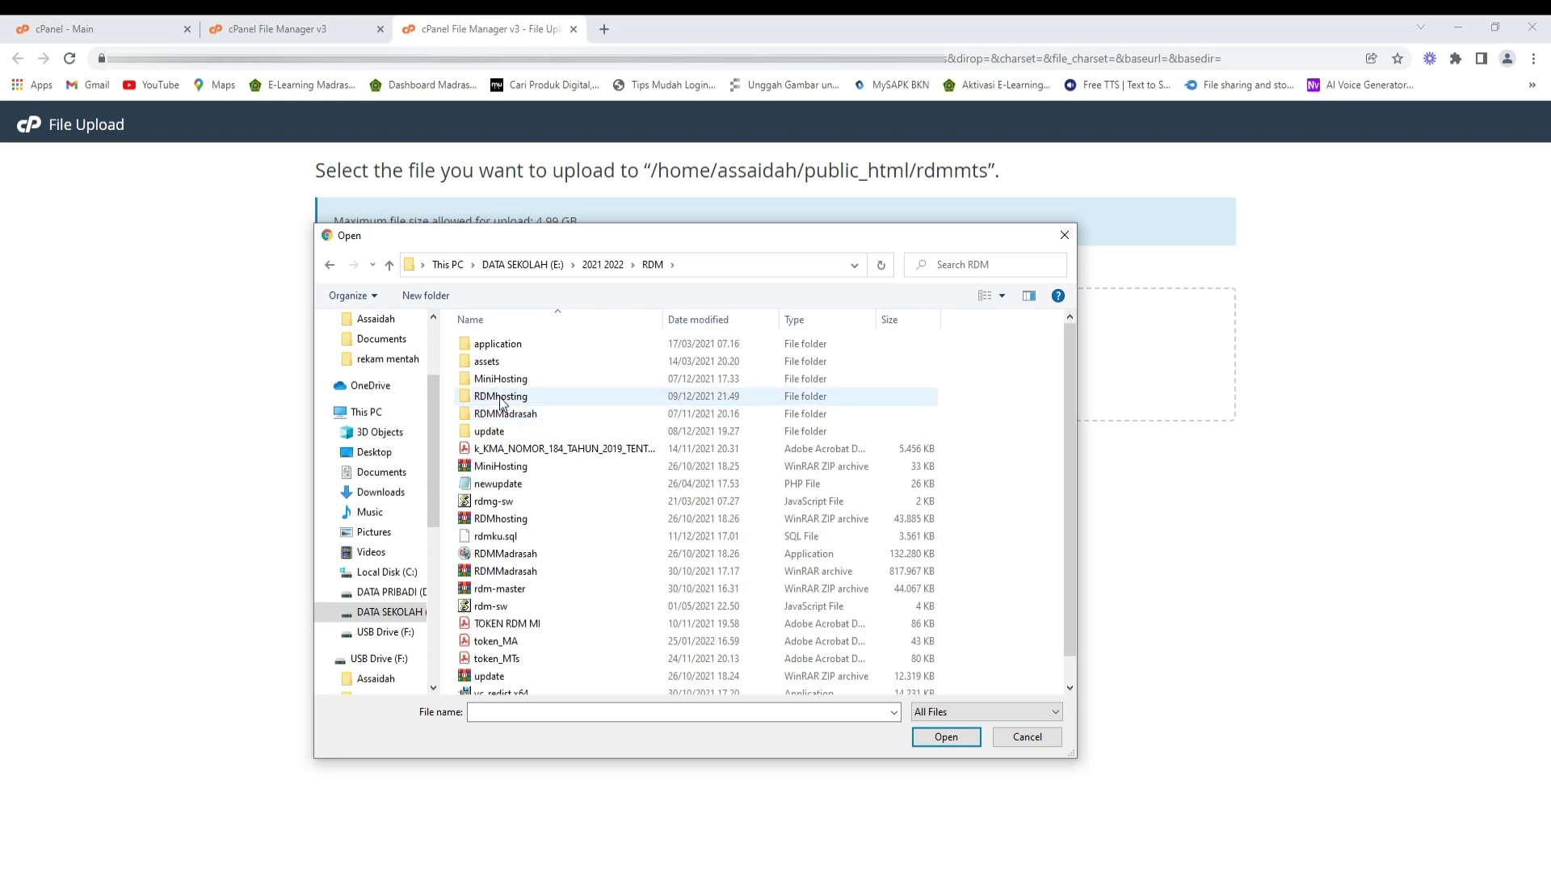
left_click(499, 519)
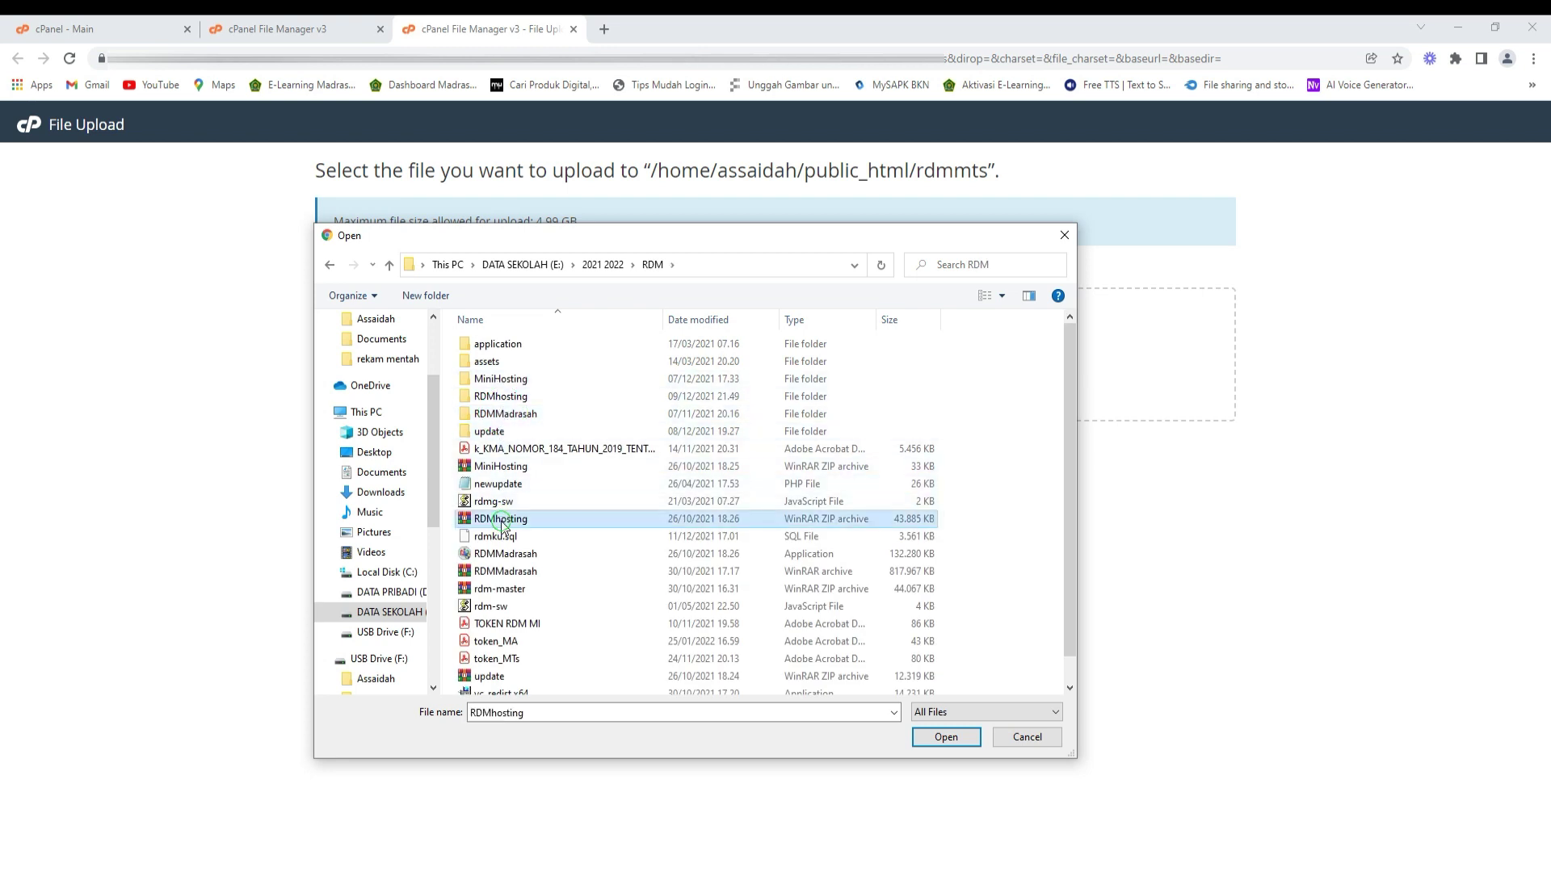
left_click(947, 737)
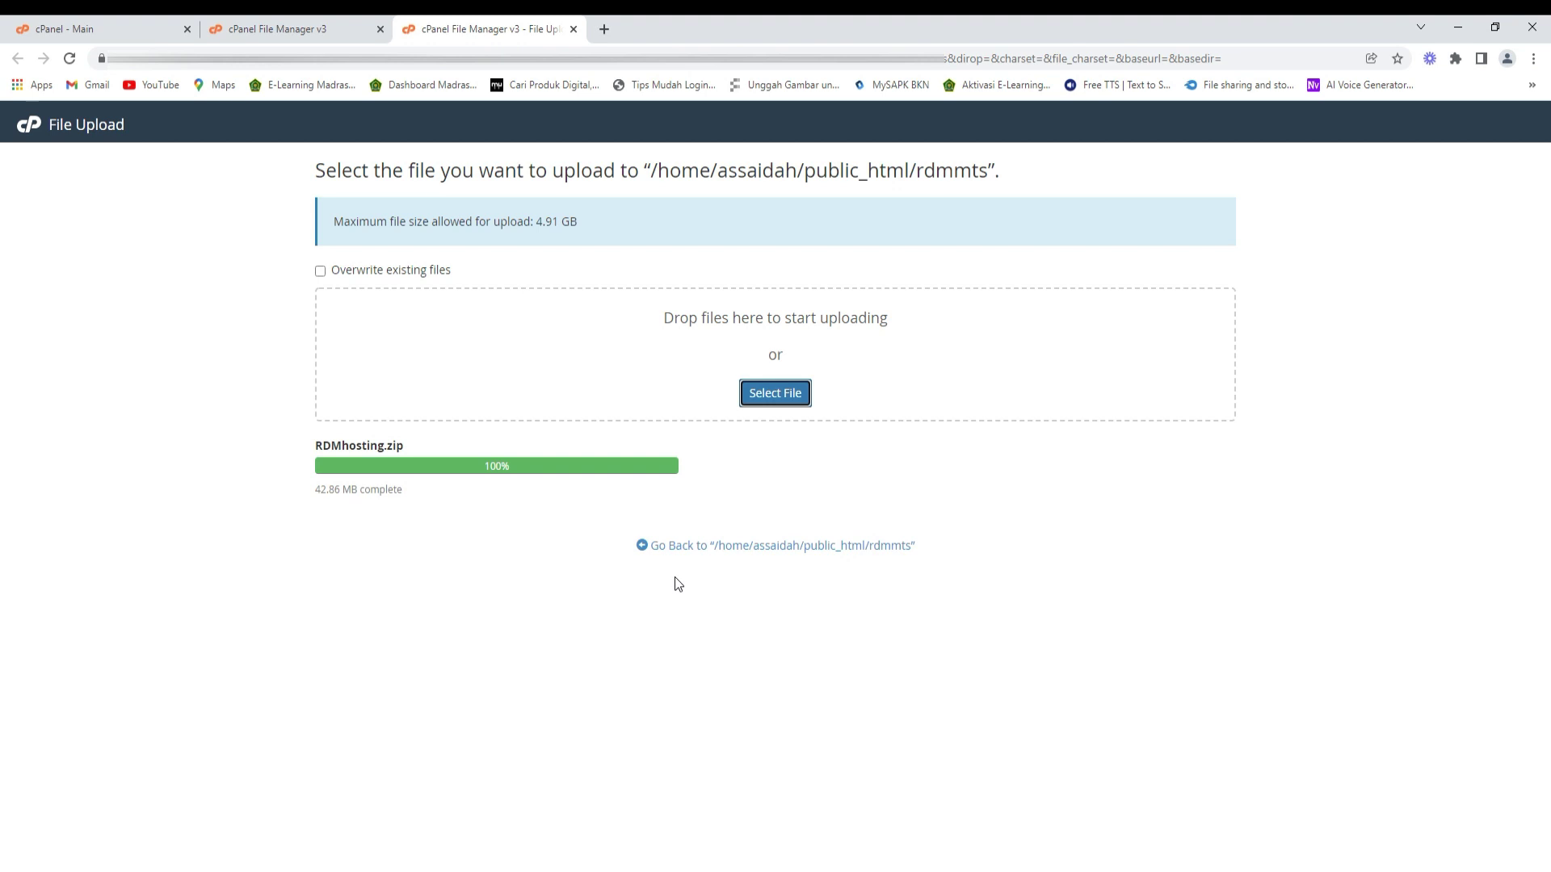
left_click(676, 545)
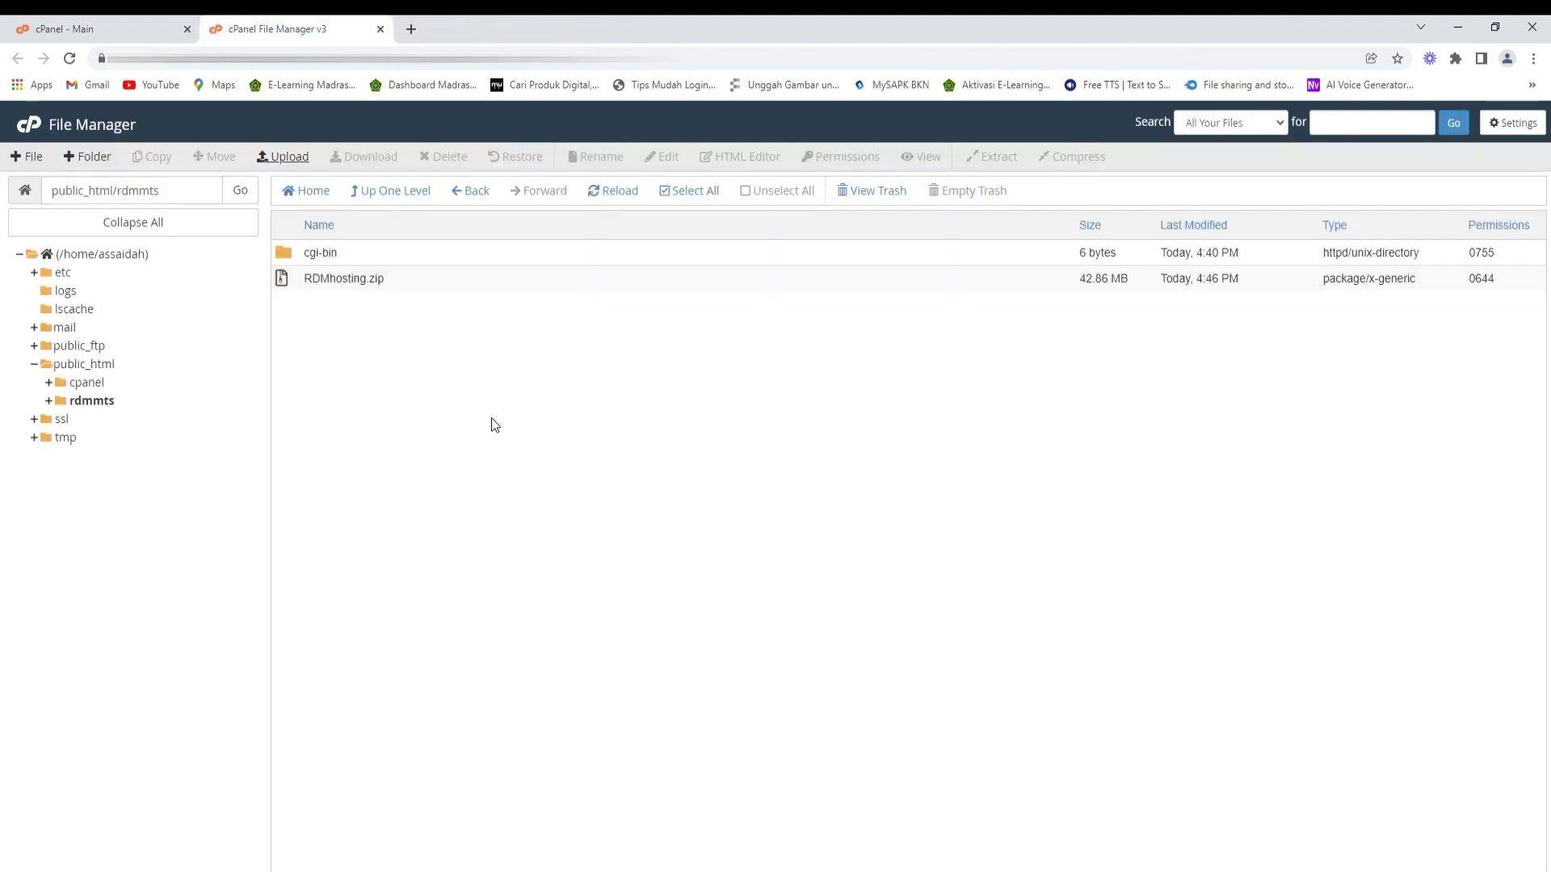
- Extract RDMhosting.zip into the rdmmts folder, then select the archive
right_click(286, 283)
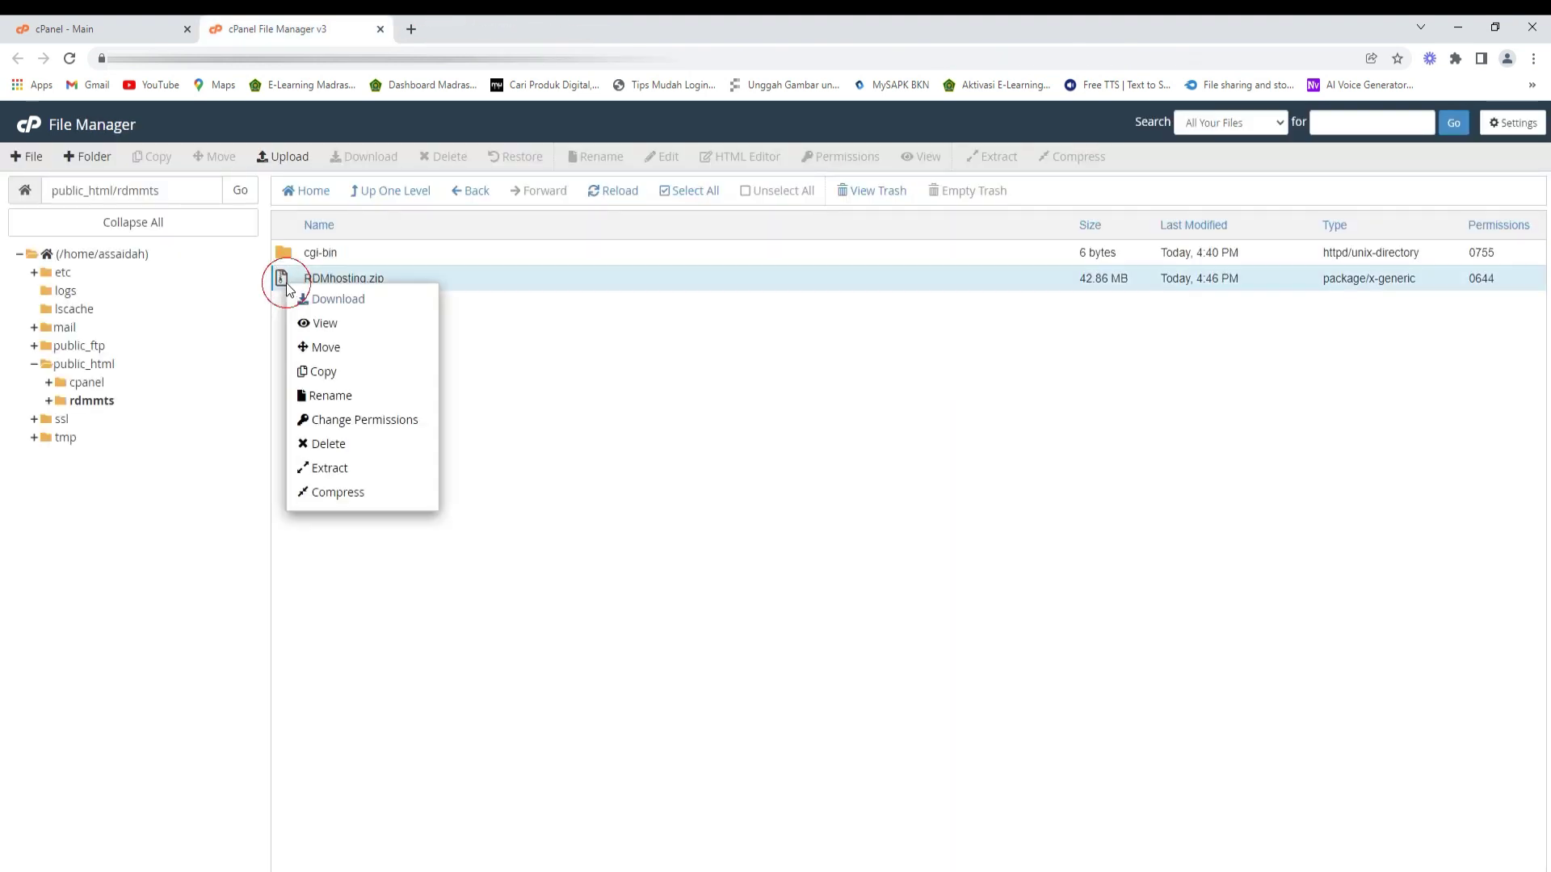
left_click(345, 470)
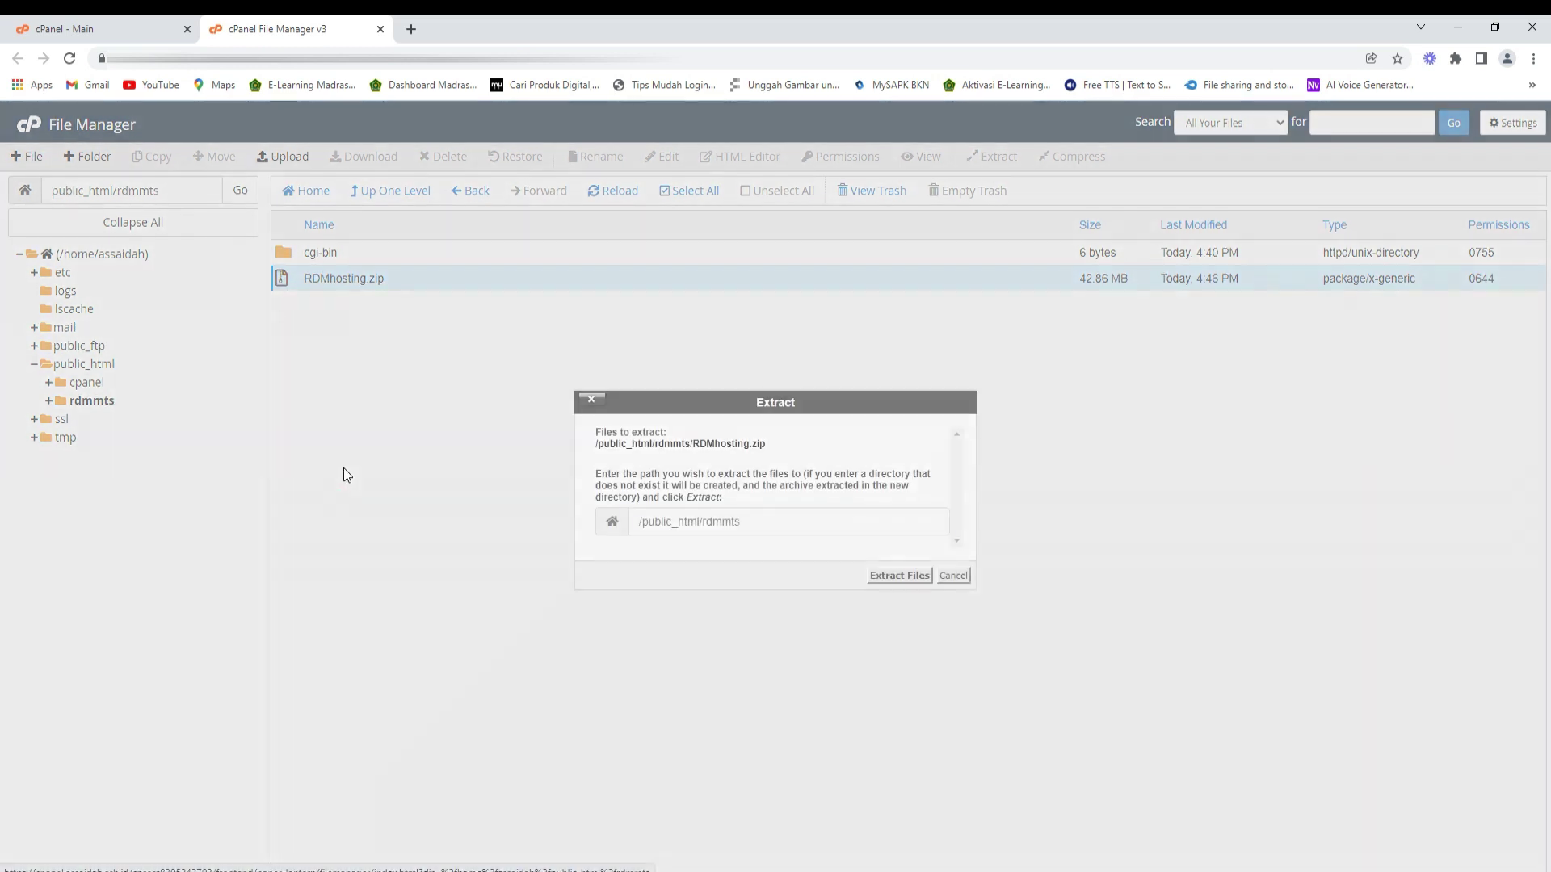
left_click(886, 580)
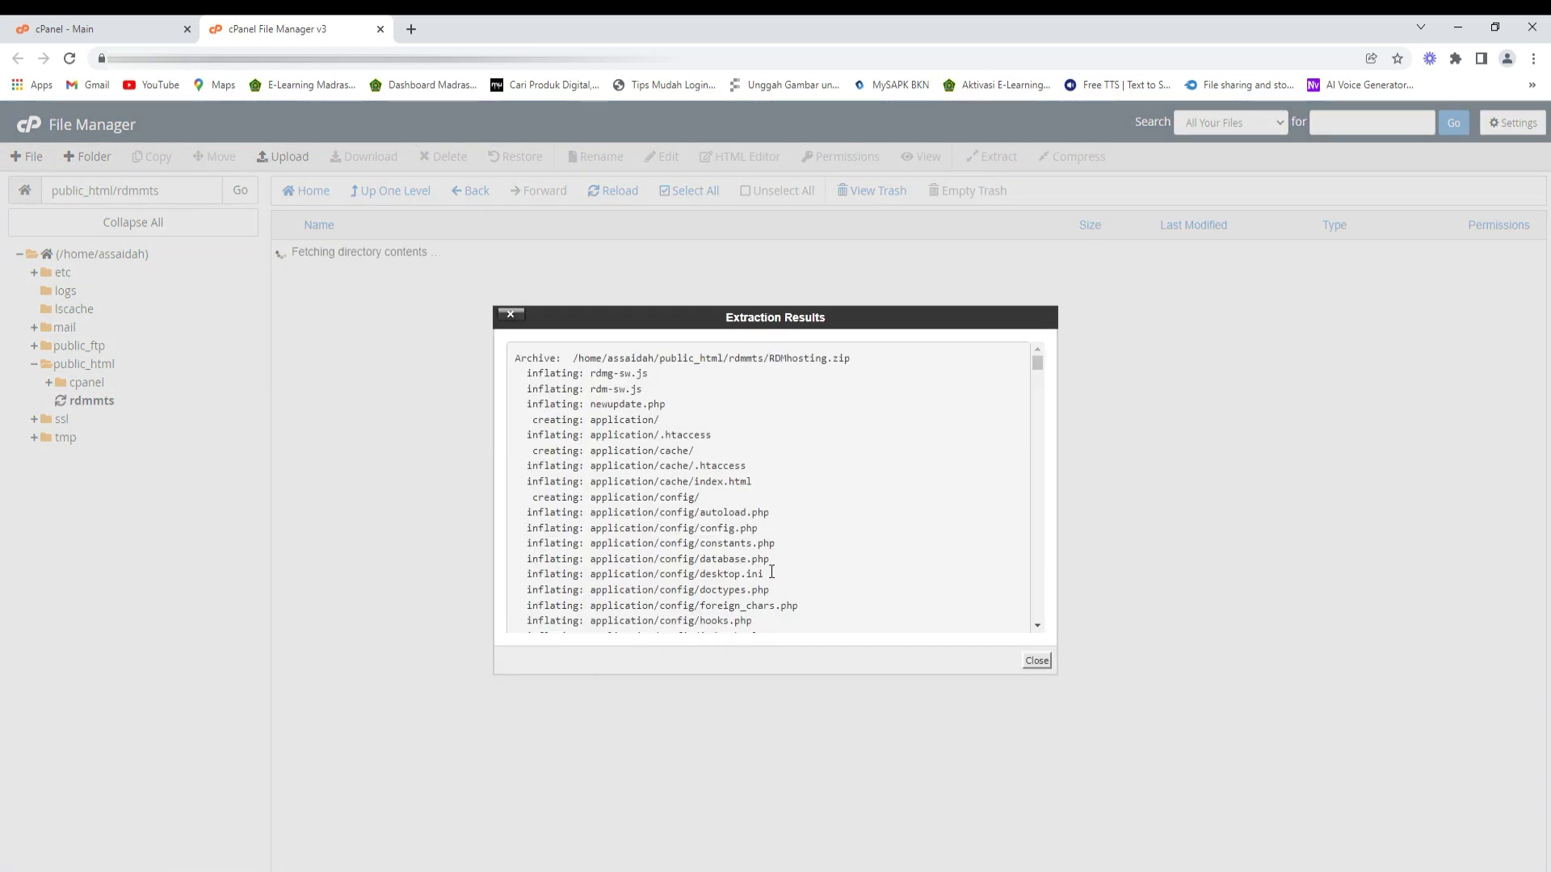
left_click(1022, 663)
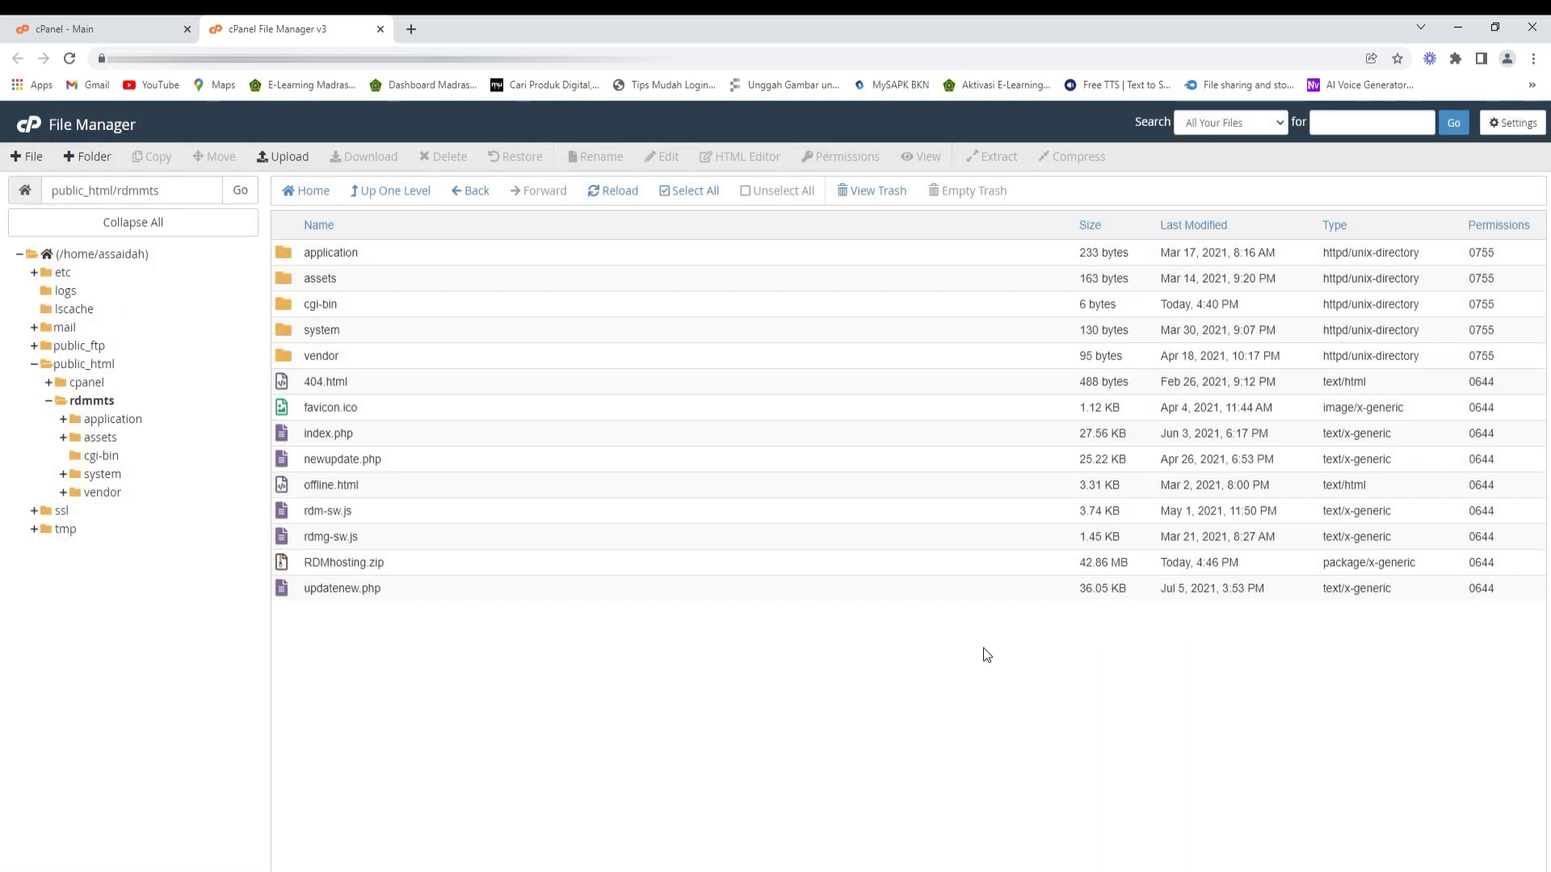
left_click(278, 565)
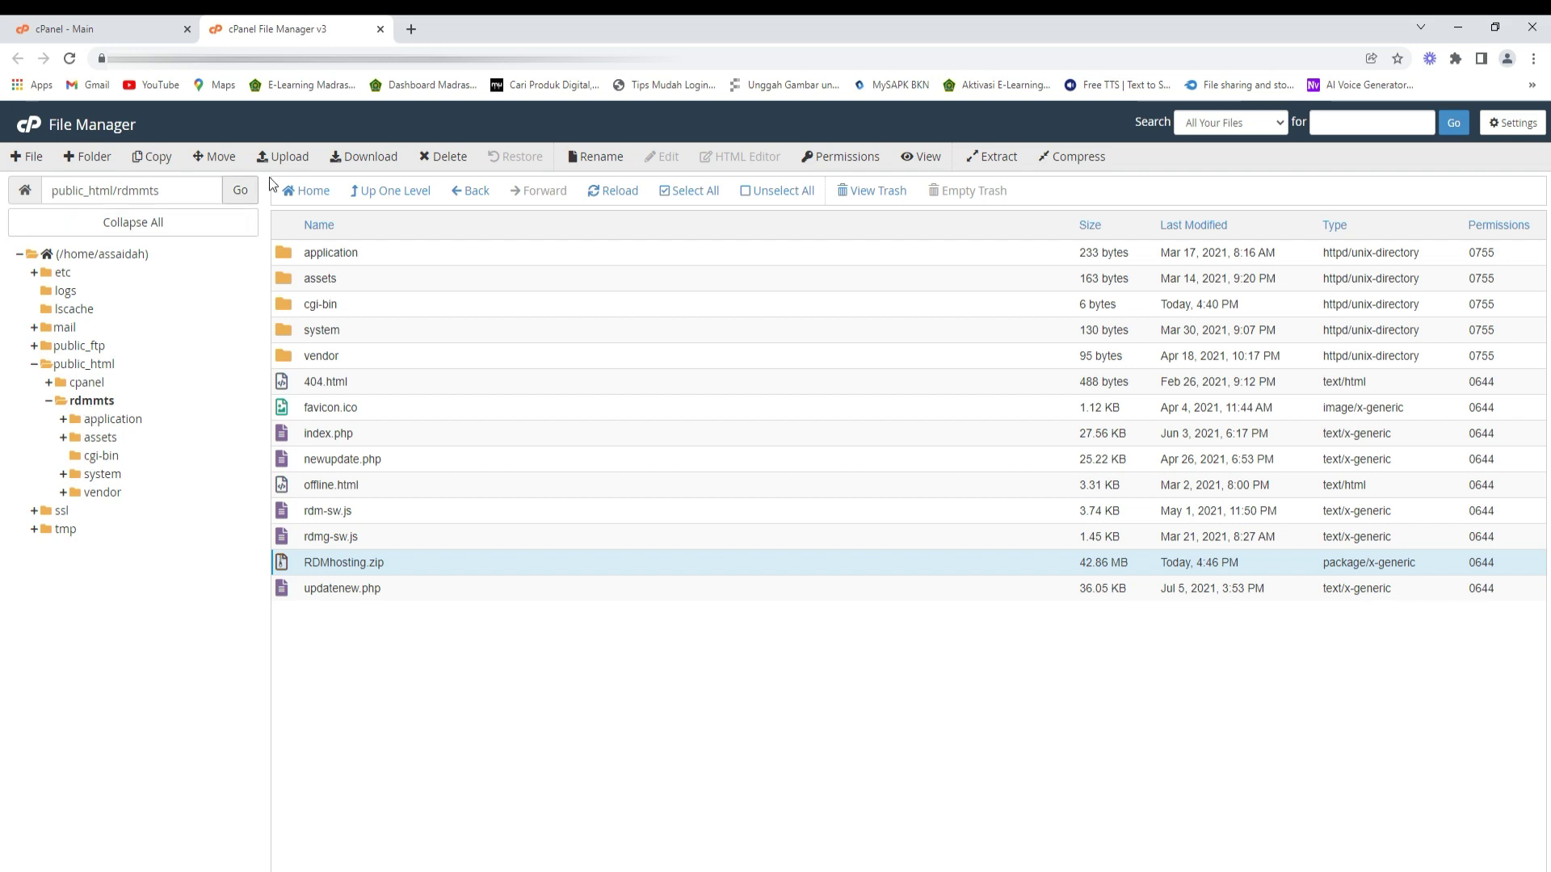
- Close File Manager and load assaidah.sch.id/rdmmts in a new tab, dismissing Translate
left_click(380, 29)
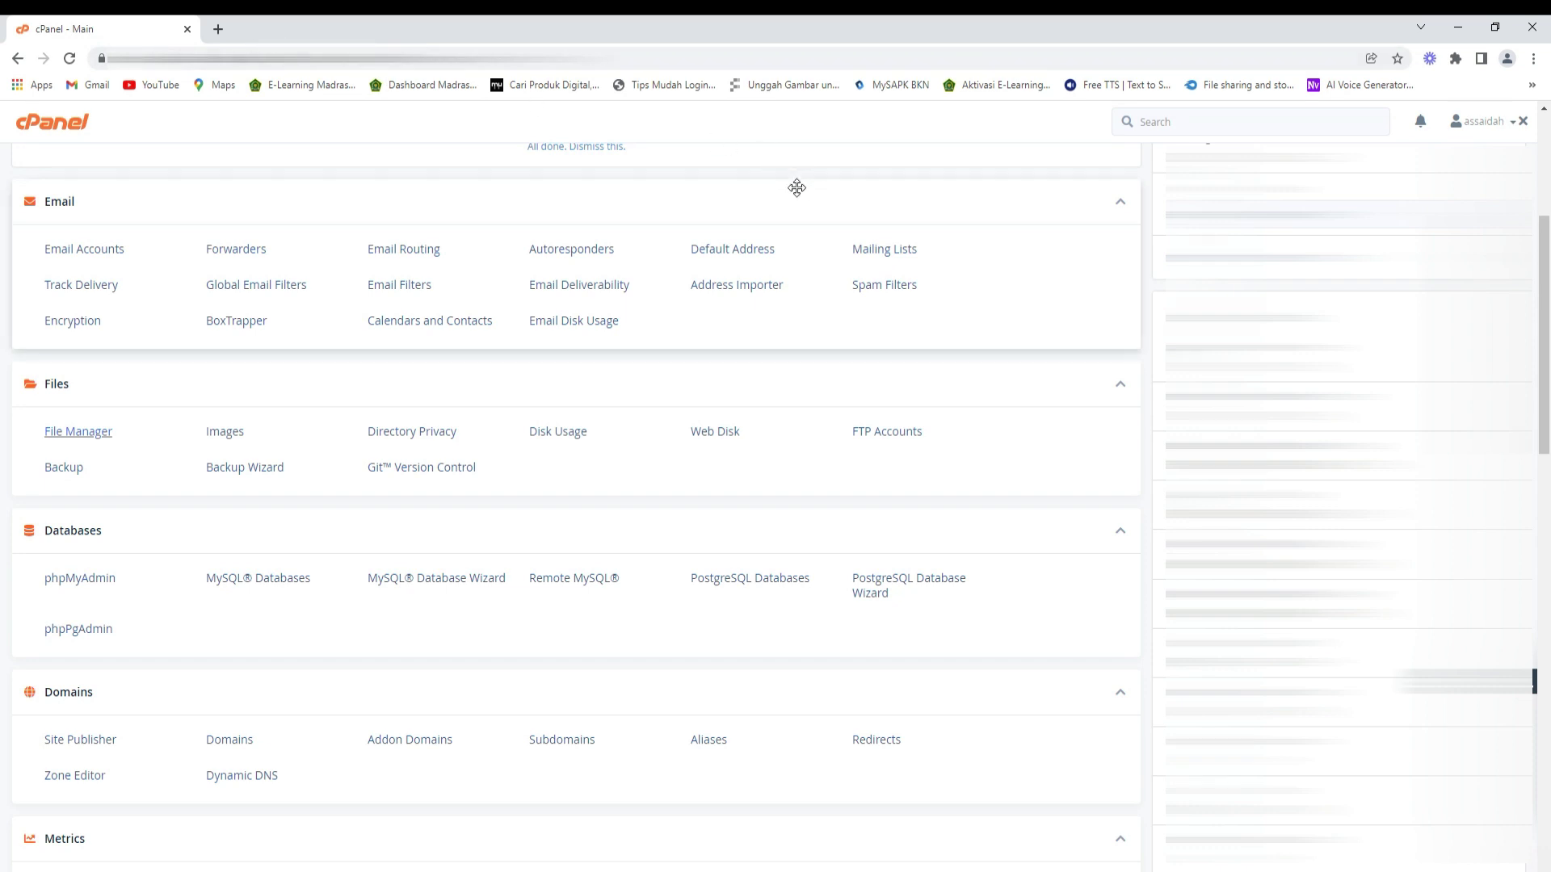
left_click(221, 34)
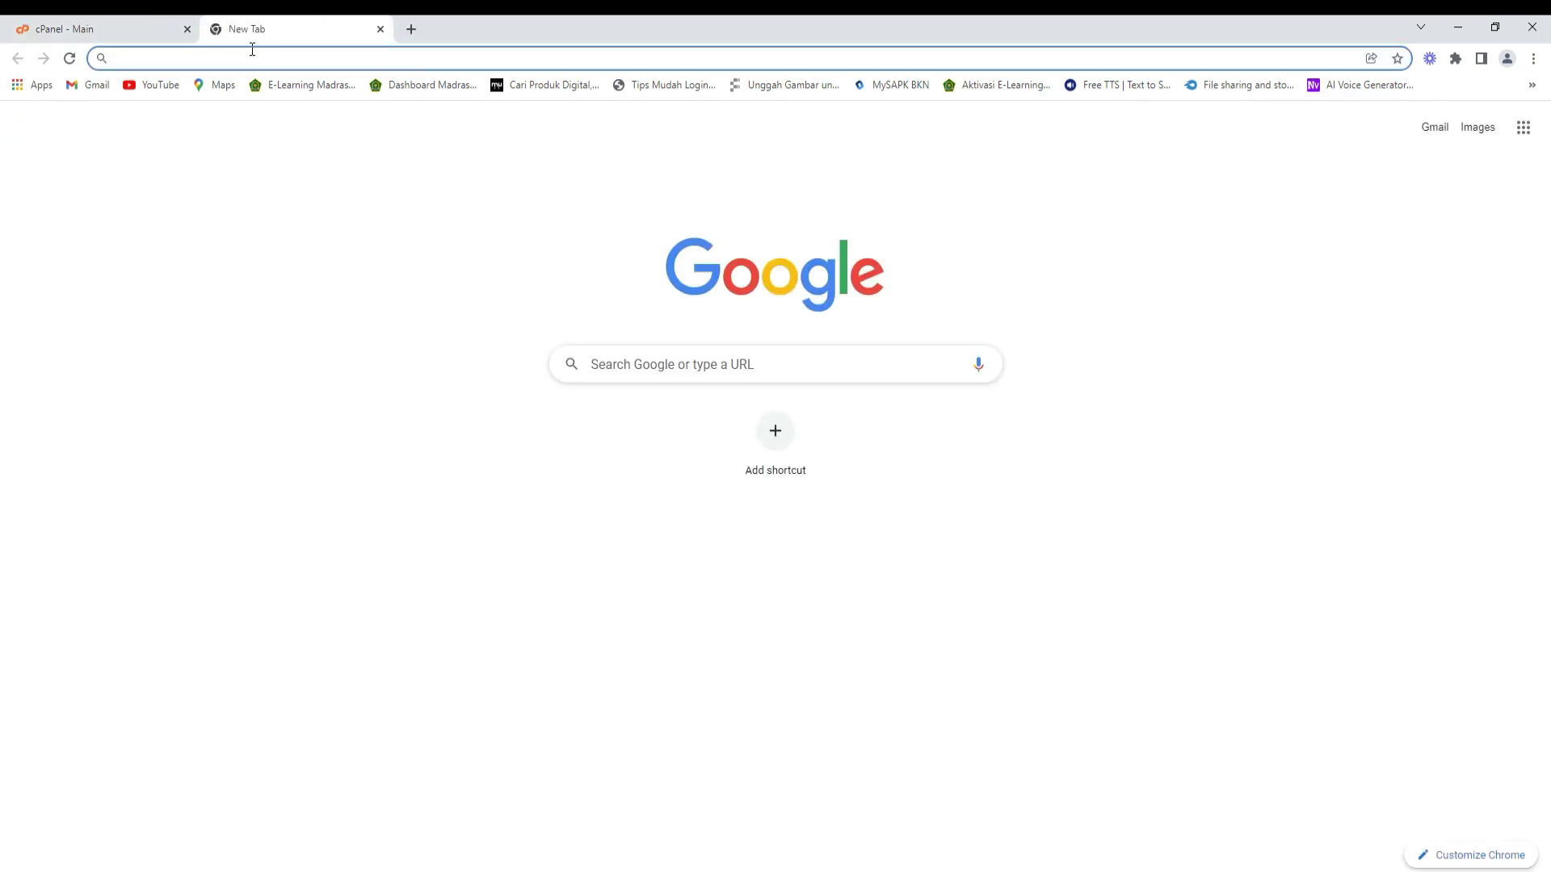
type("assaidah.sch.id/rdmmts")
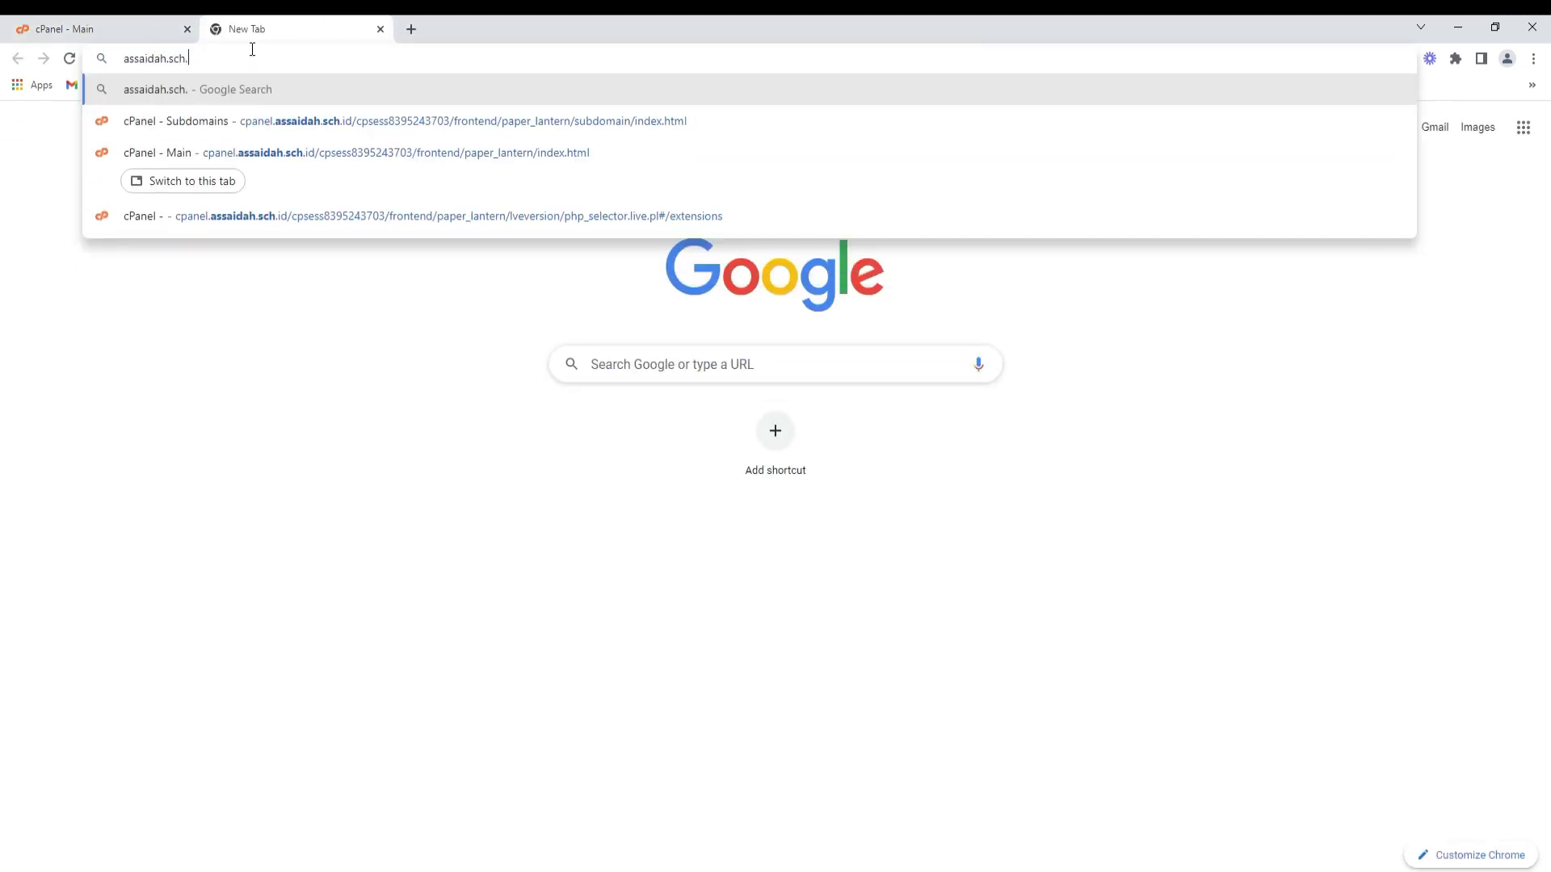
key("Return")
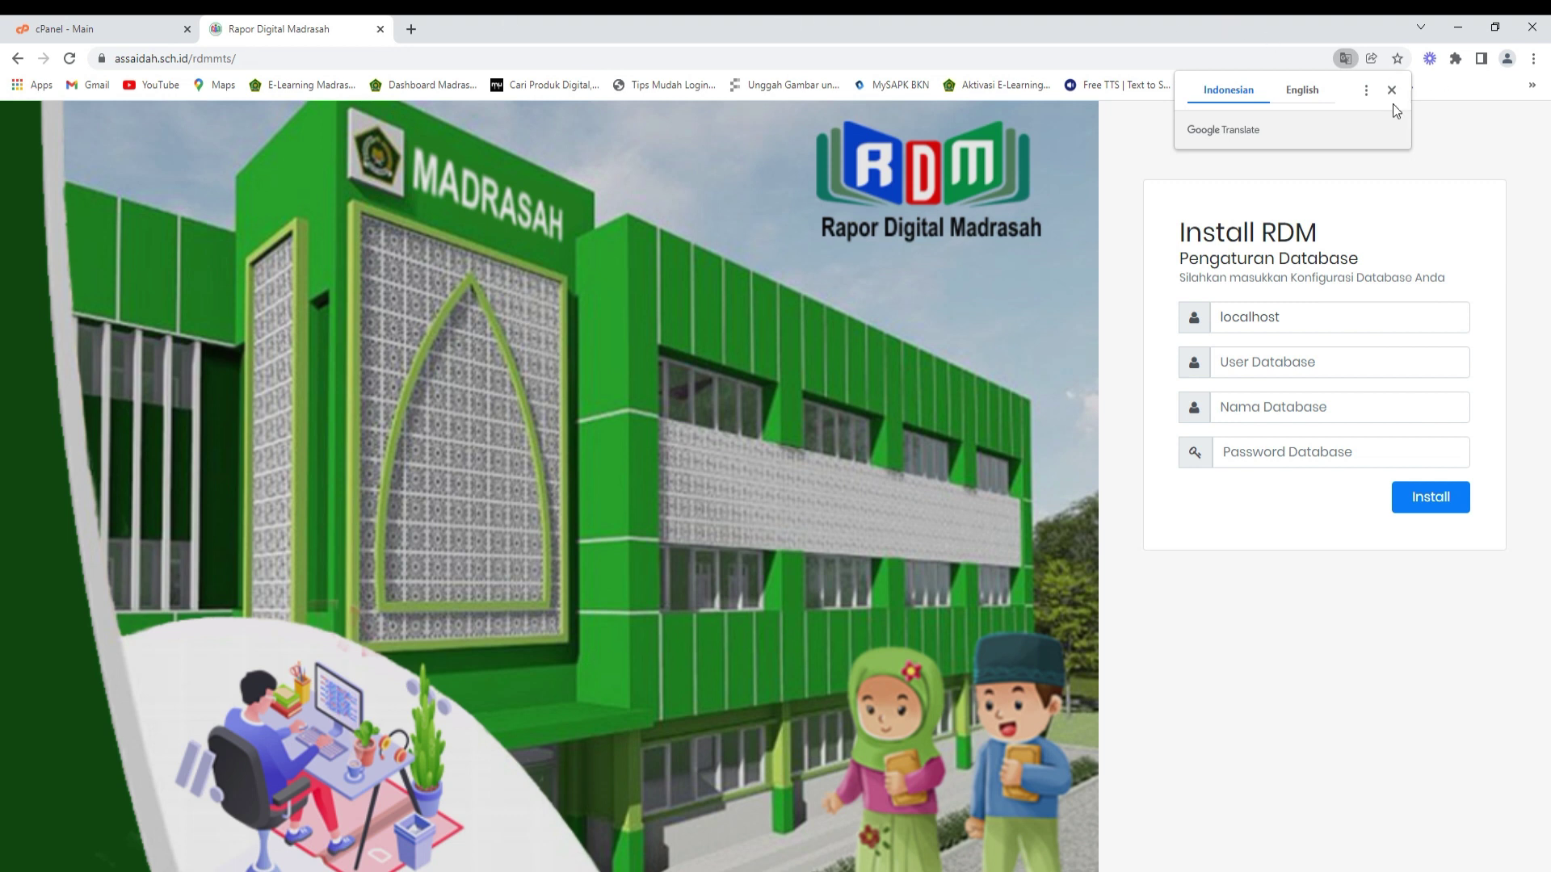
left_click(1391, 90)
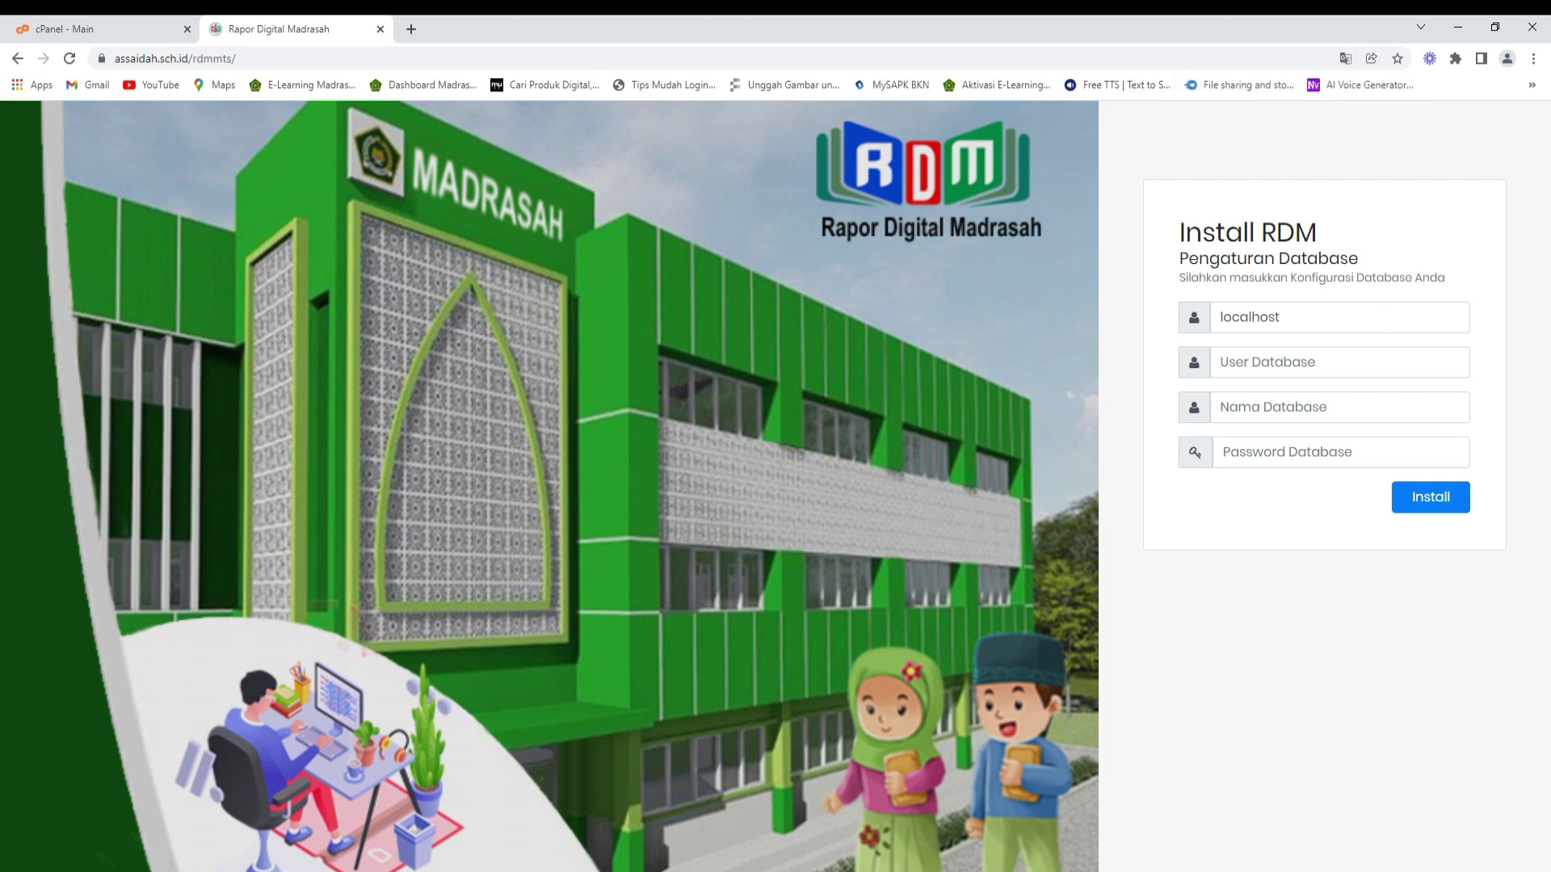
- Copy the database user assaidah_rdmku from the notes into the User Database field
key("alt+Tab")
left_click_drag(1331, 263, 625, 246)
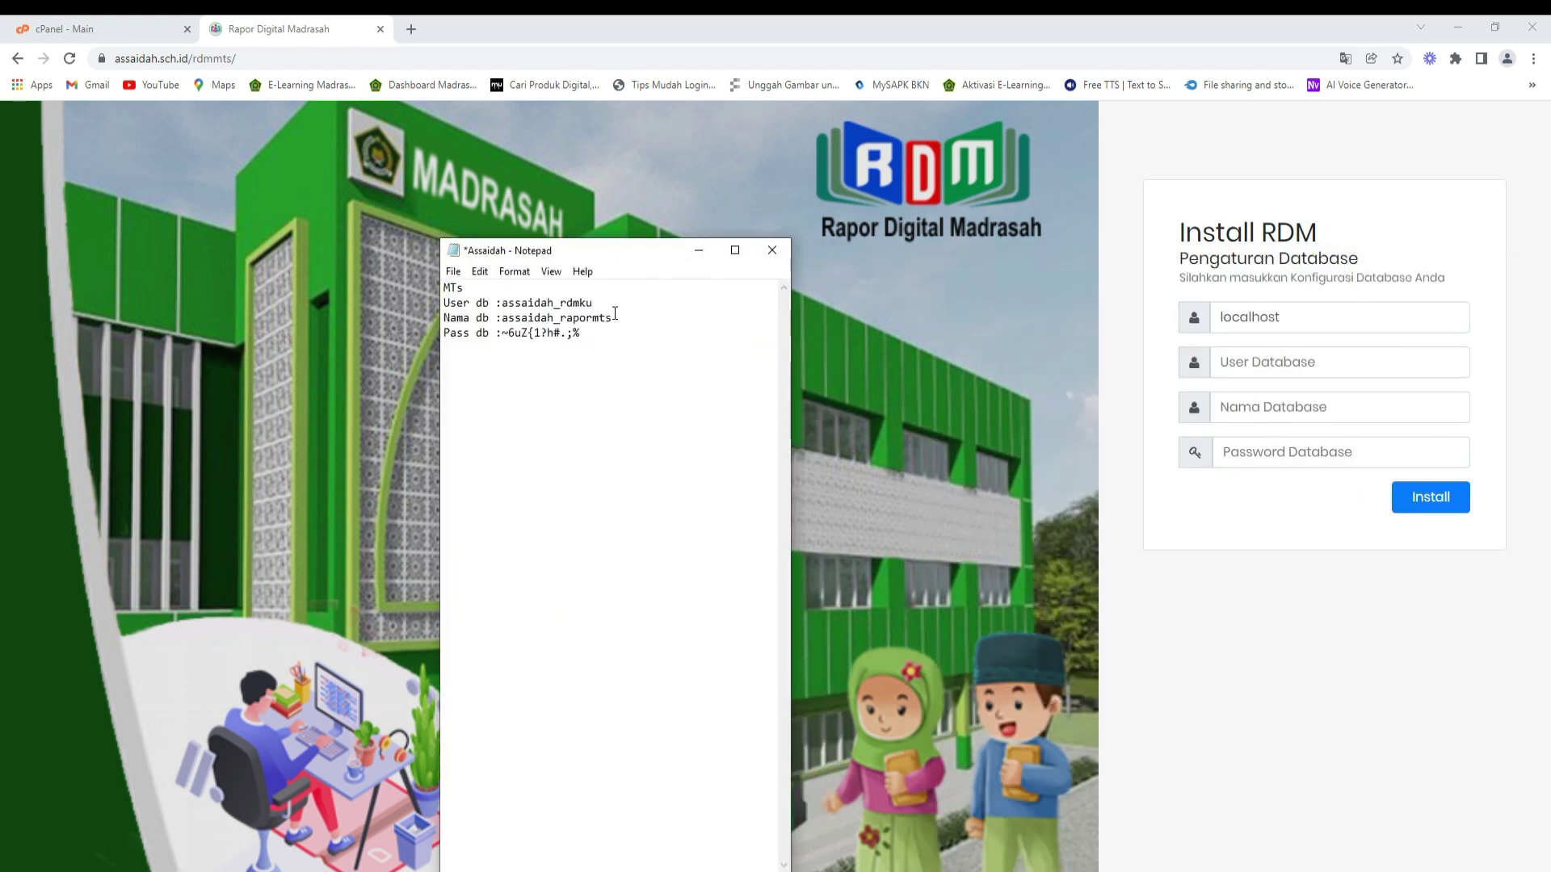
left_click_drag(594, 303, 502, 303)
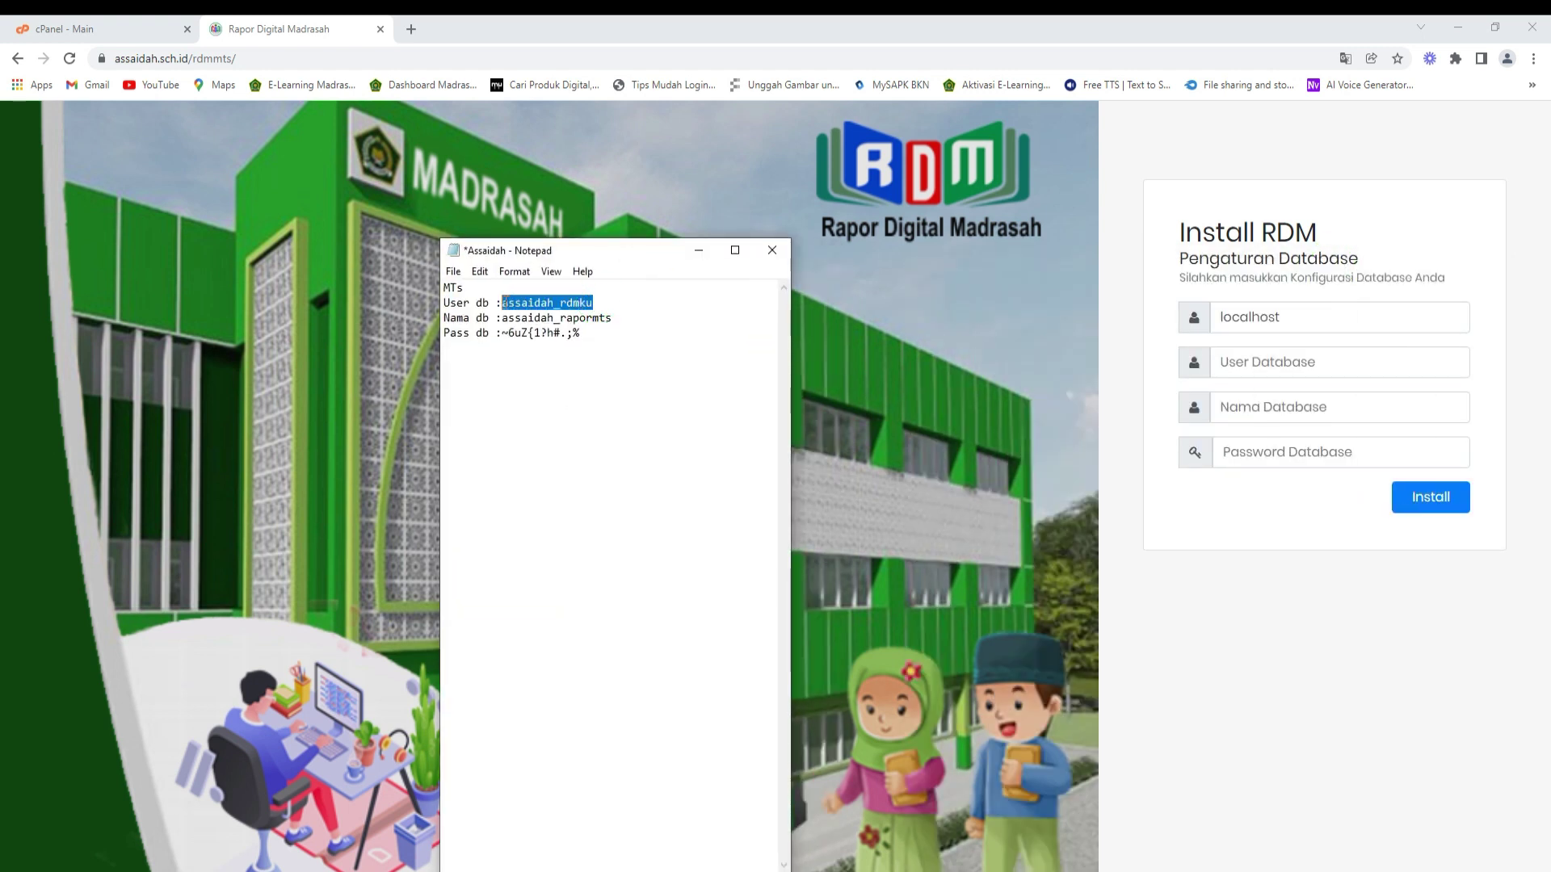
right_click(504, 303)
left_click(549, 354)
left_click(1248, 360)
key("ctrl+v")
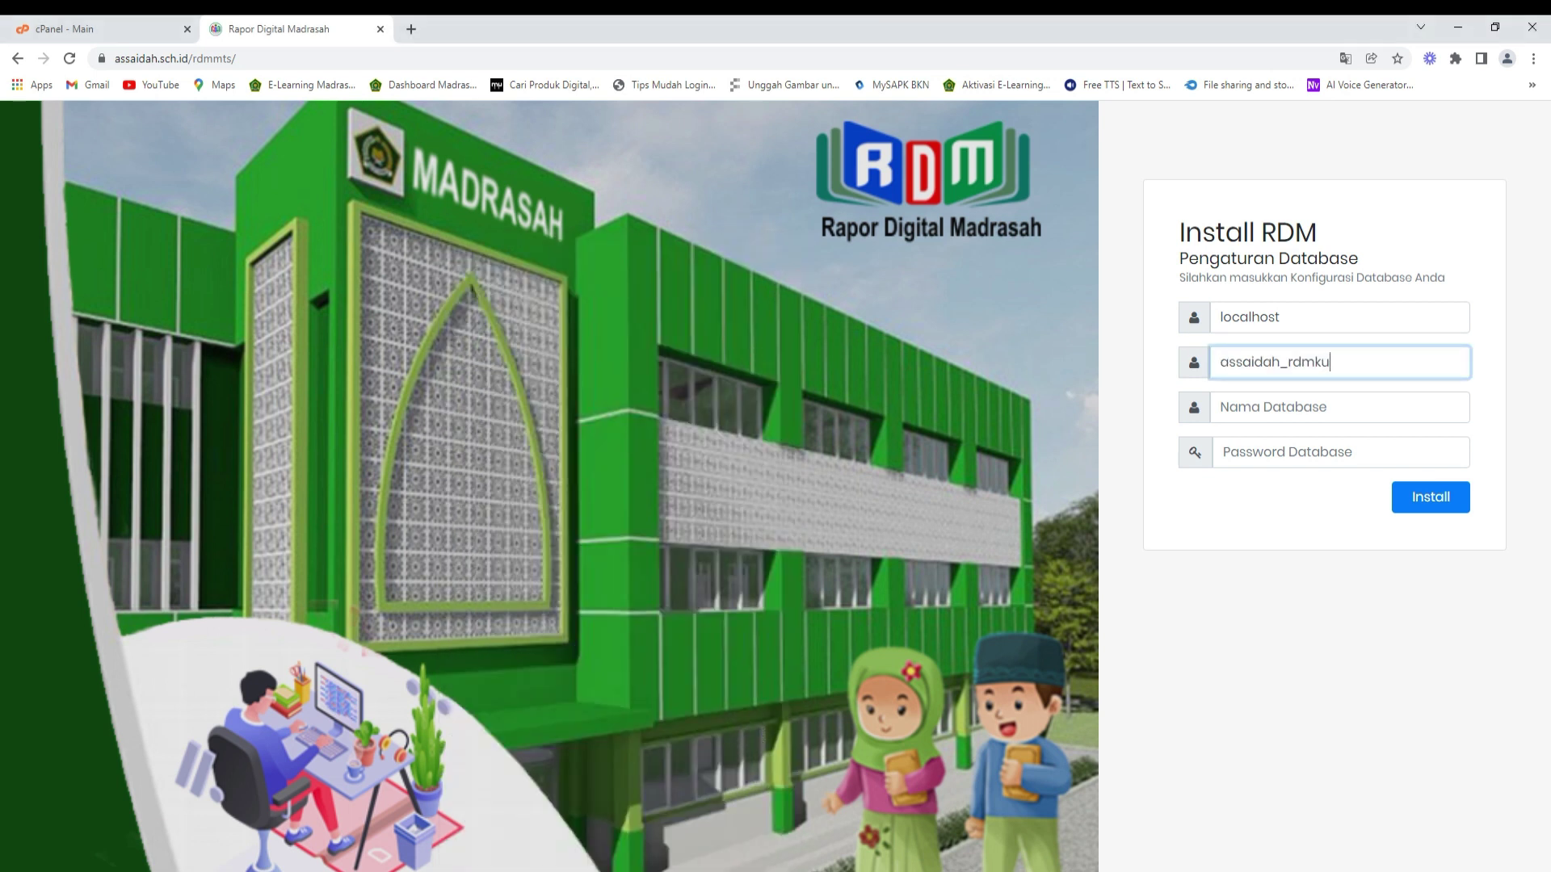
- Copy the database name assaidah_rapormts from the notes into the Nama Database field
key("alt+Tab")
left_click_drag(616, 319, 504, 322)
right_click(505, 322)
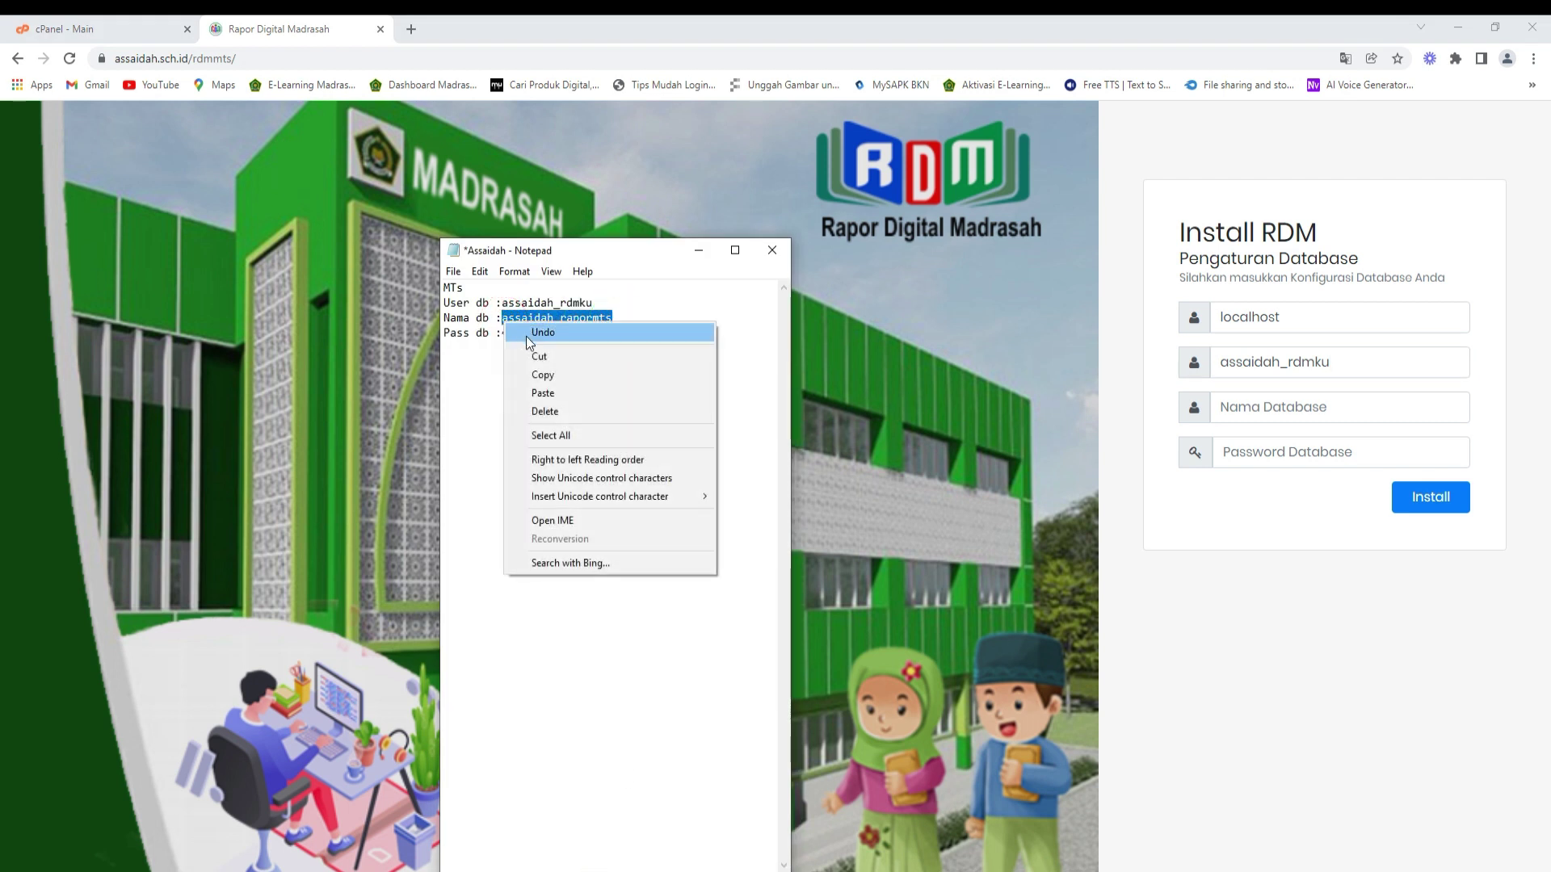
left_click(544, 370)
left_click(1243, 406)
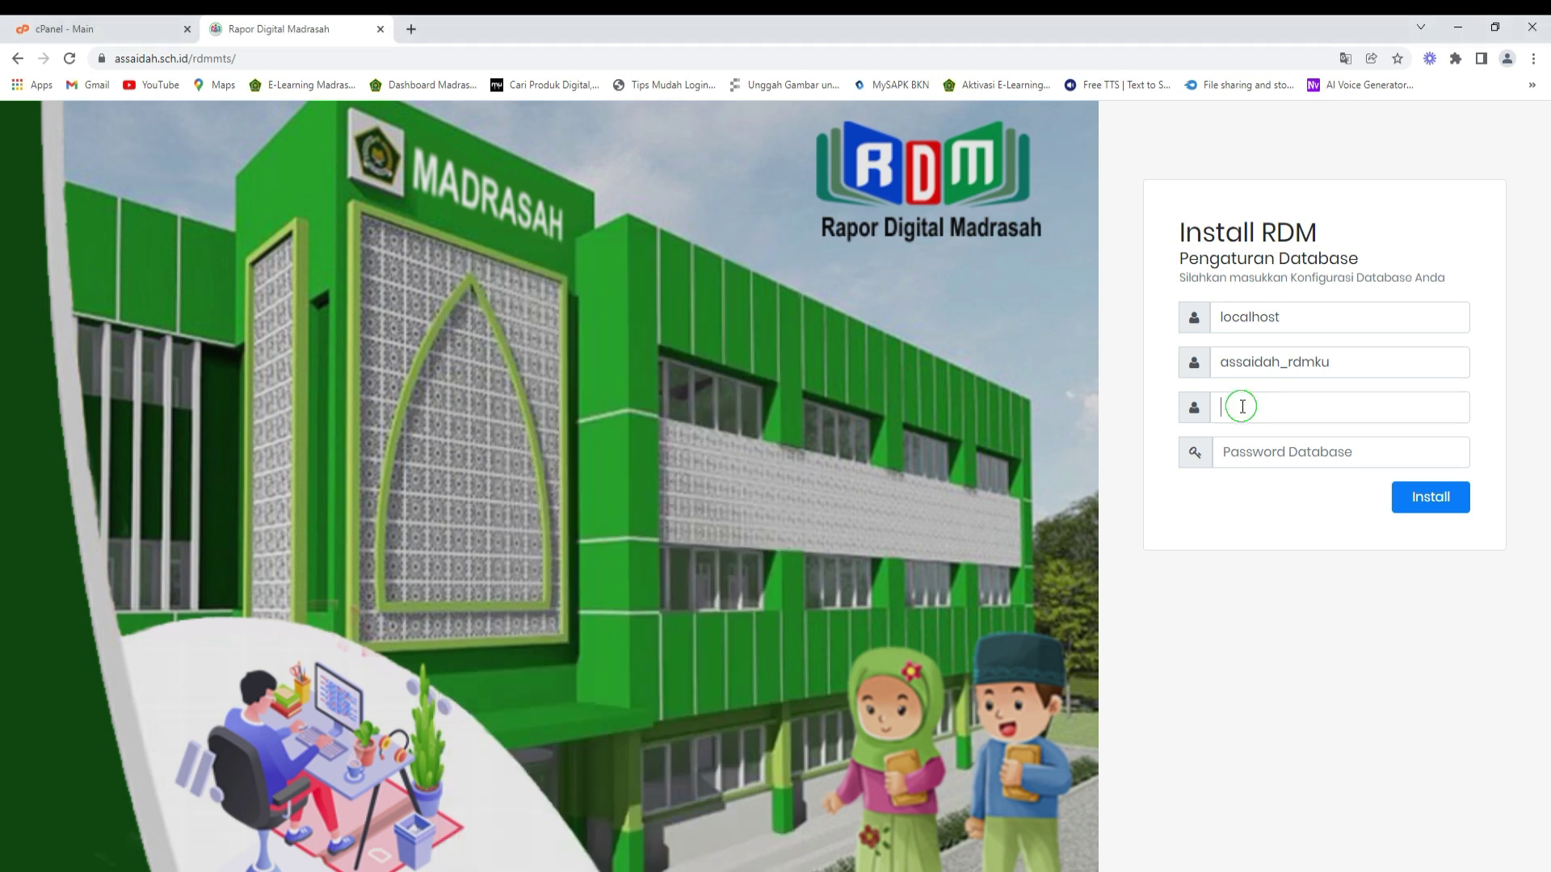
key("ctrl+v")
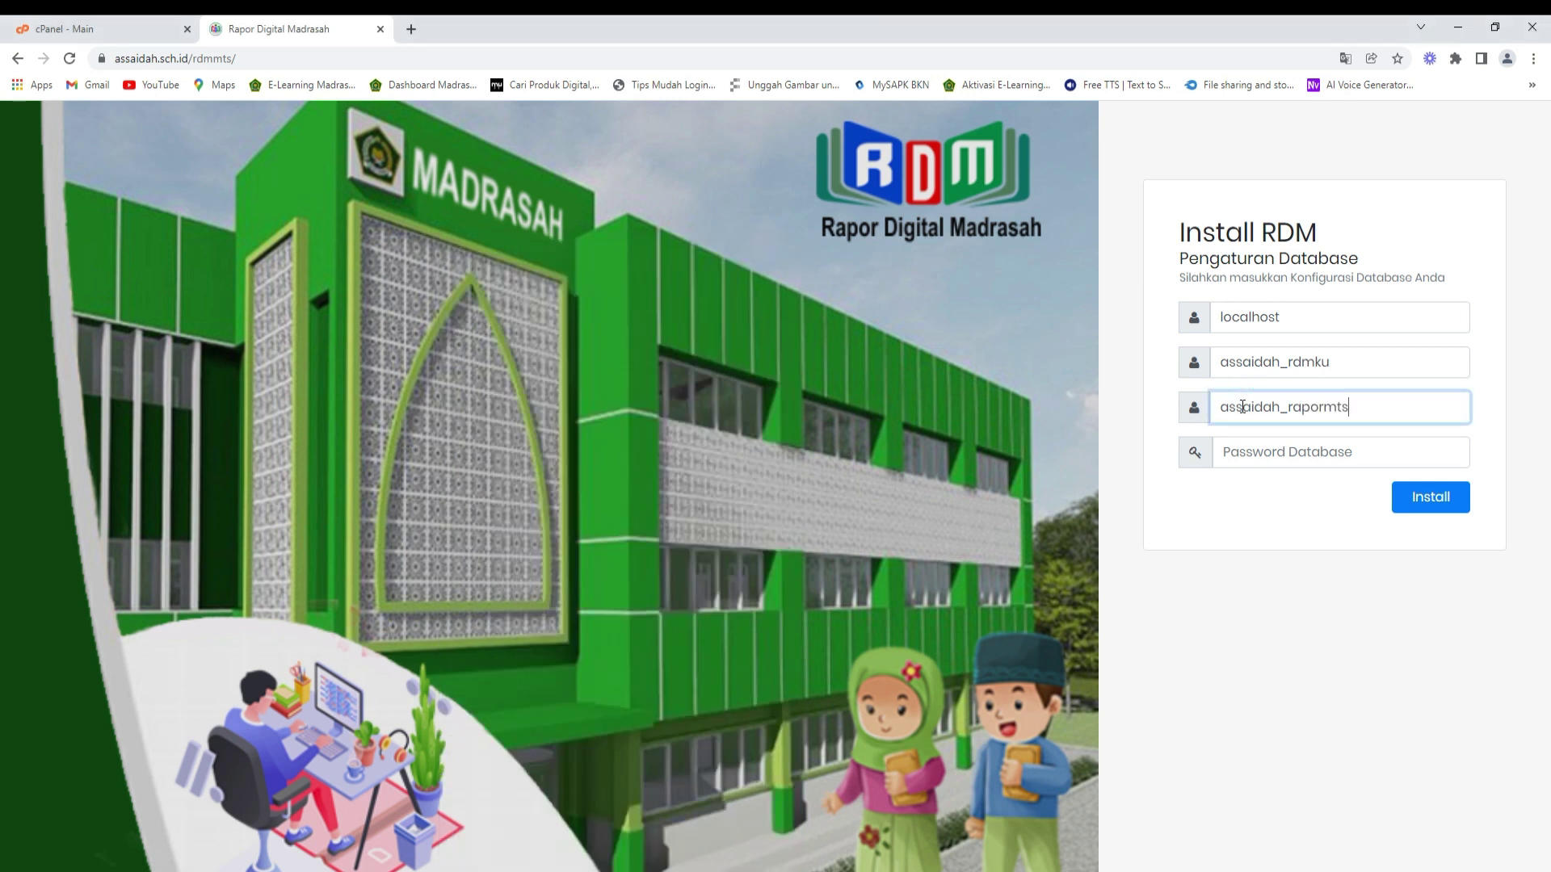
- Copy the database password from the notes into the form and start the installation
key("alt+Tab")
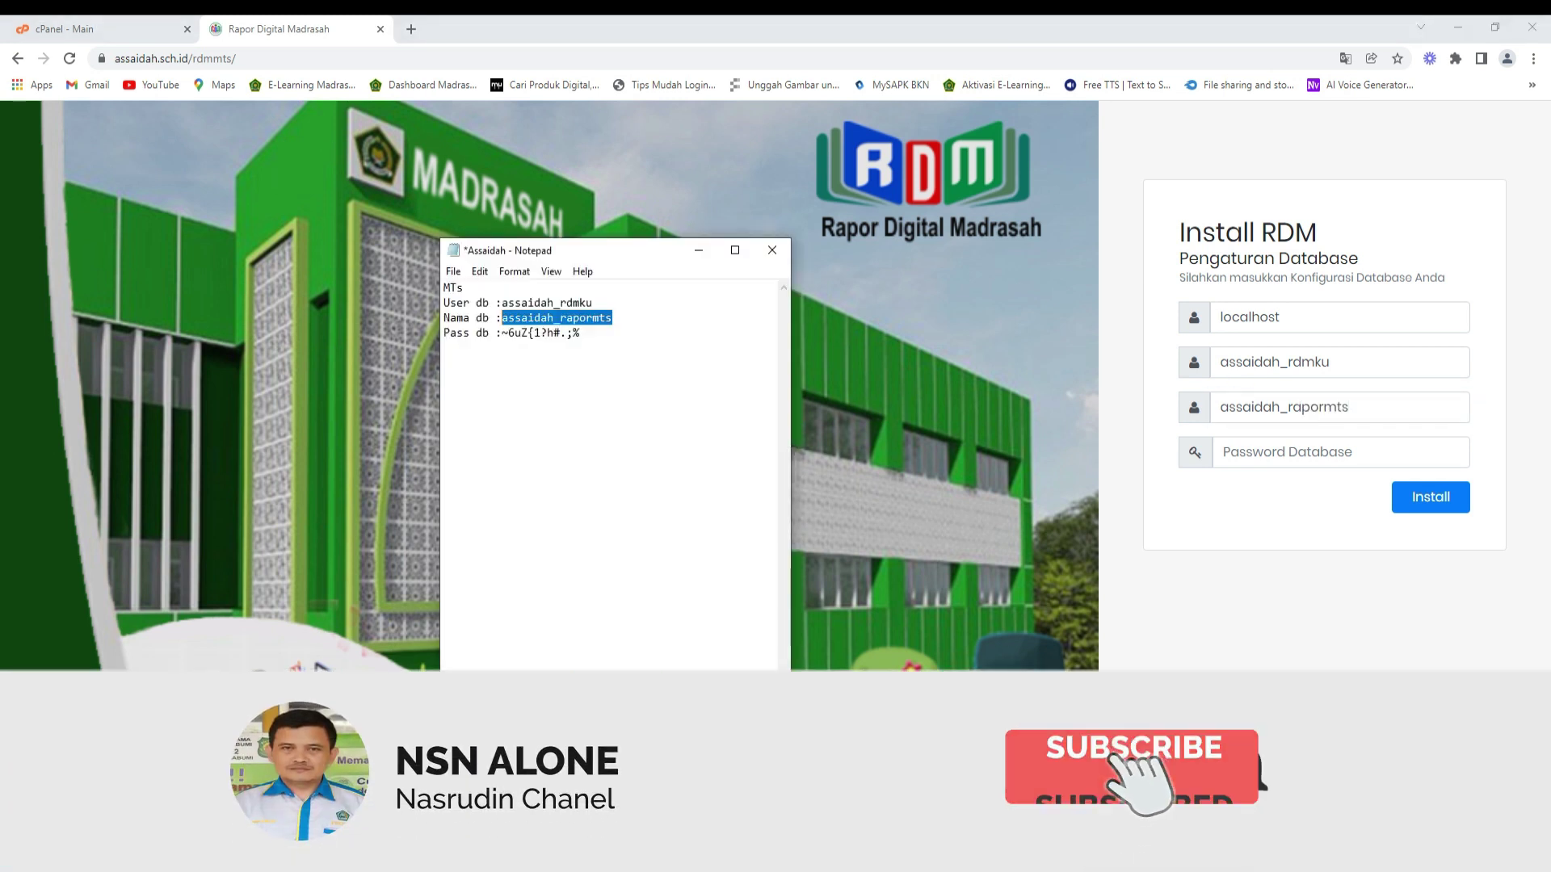
left_click_drag(580, 333, 502, 333)
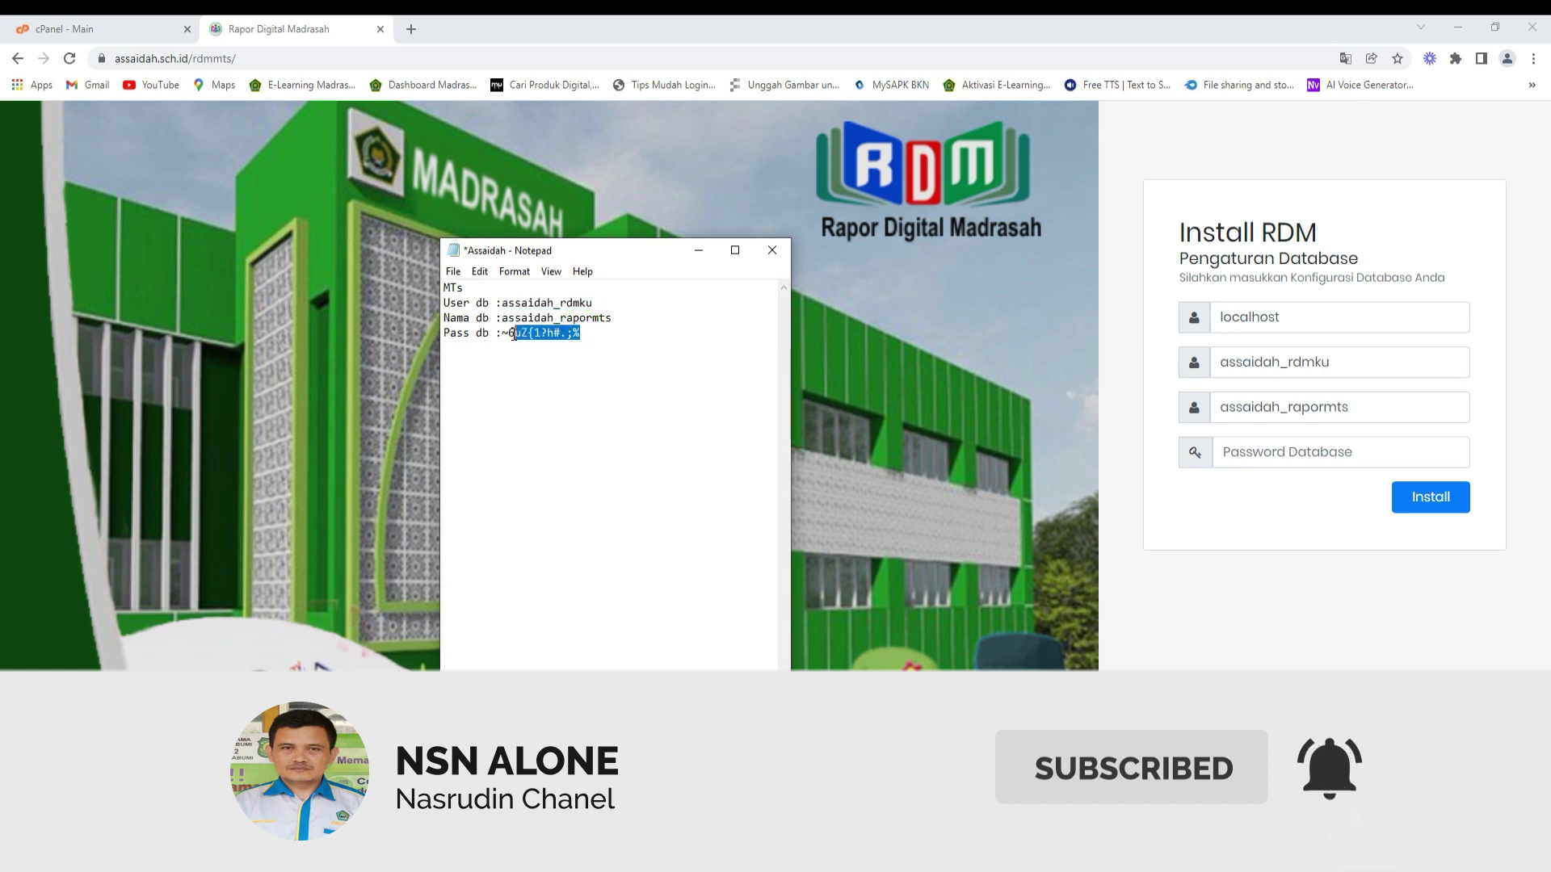
right_click(501, 333)
left_click(527, 386)
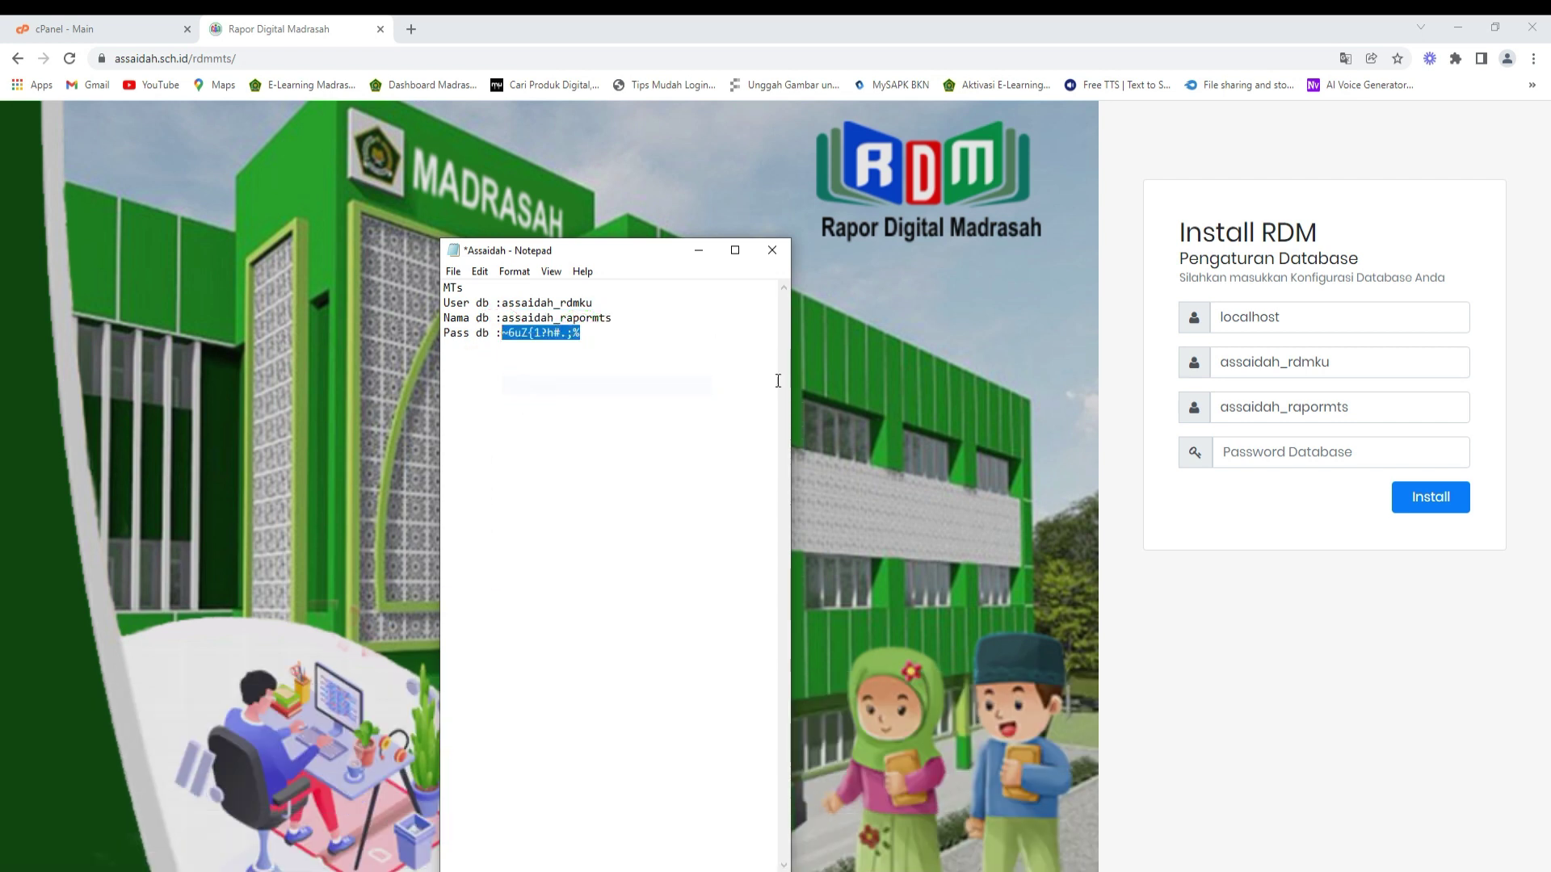
left_click(1240, 446)
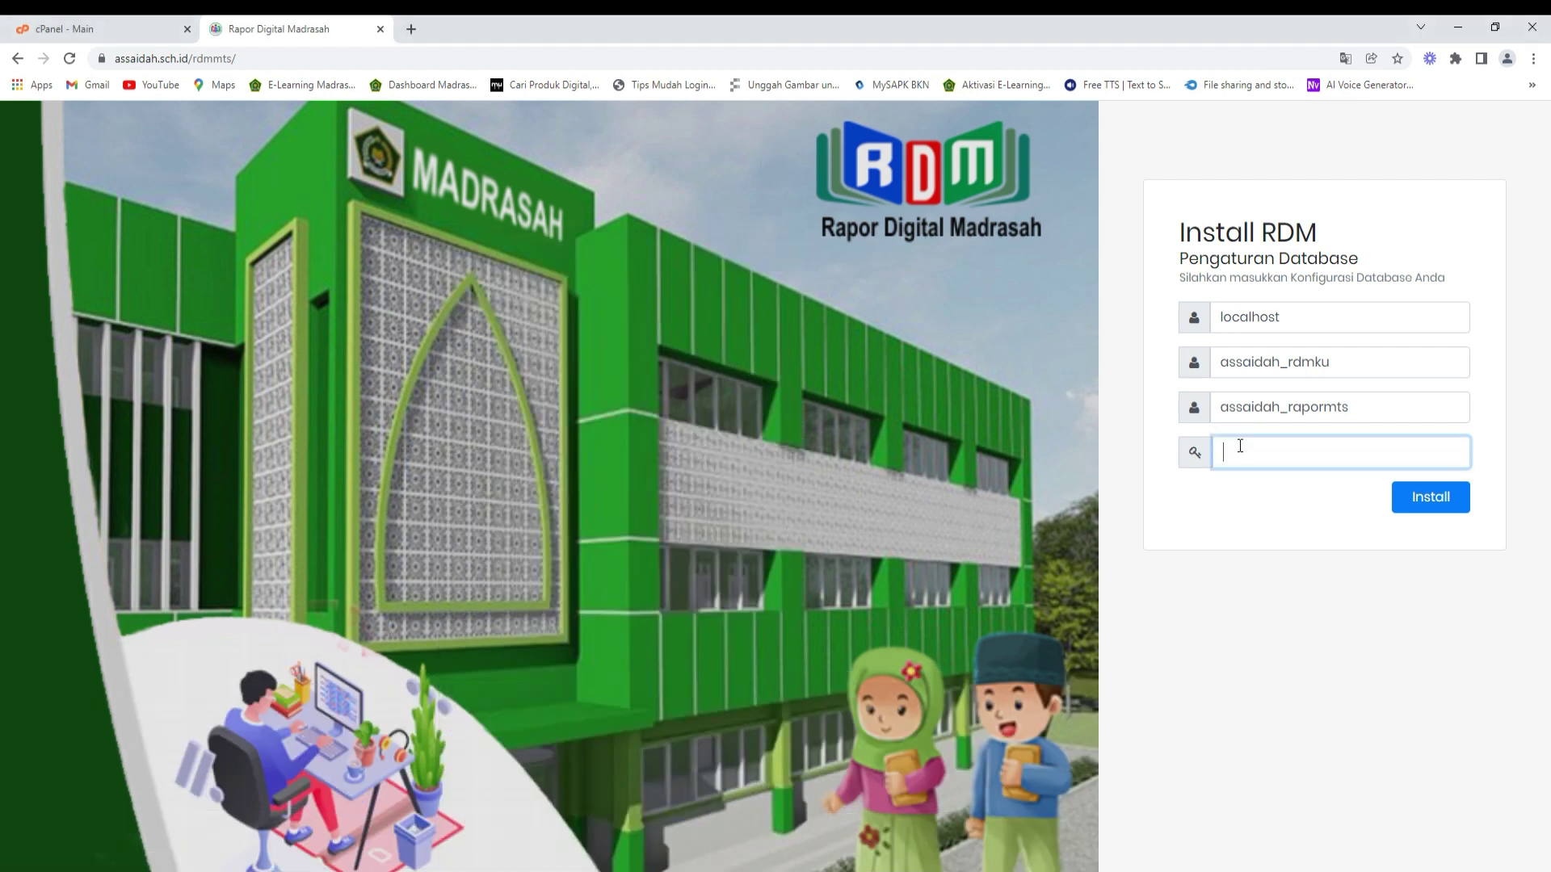
key("ctrl+v")
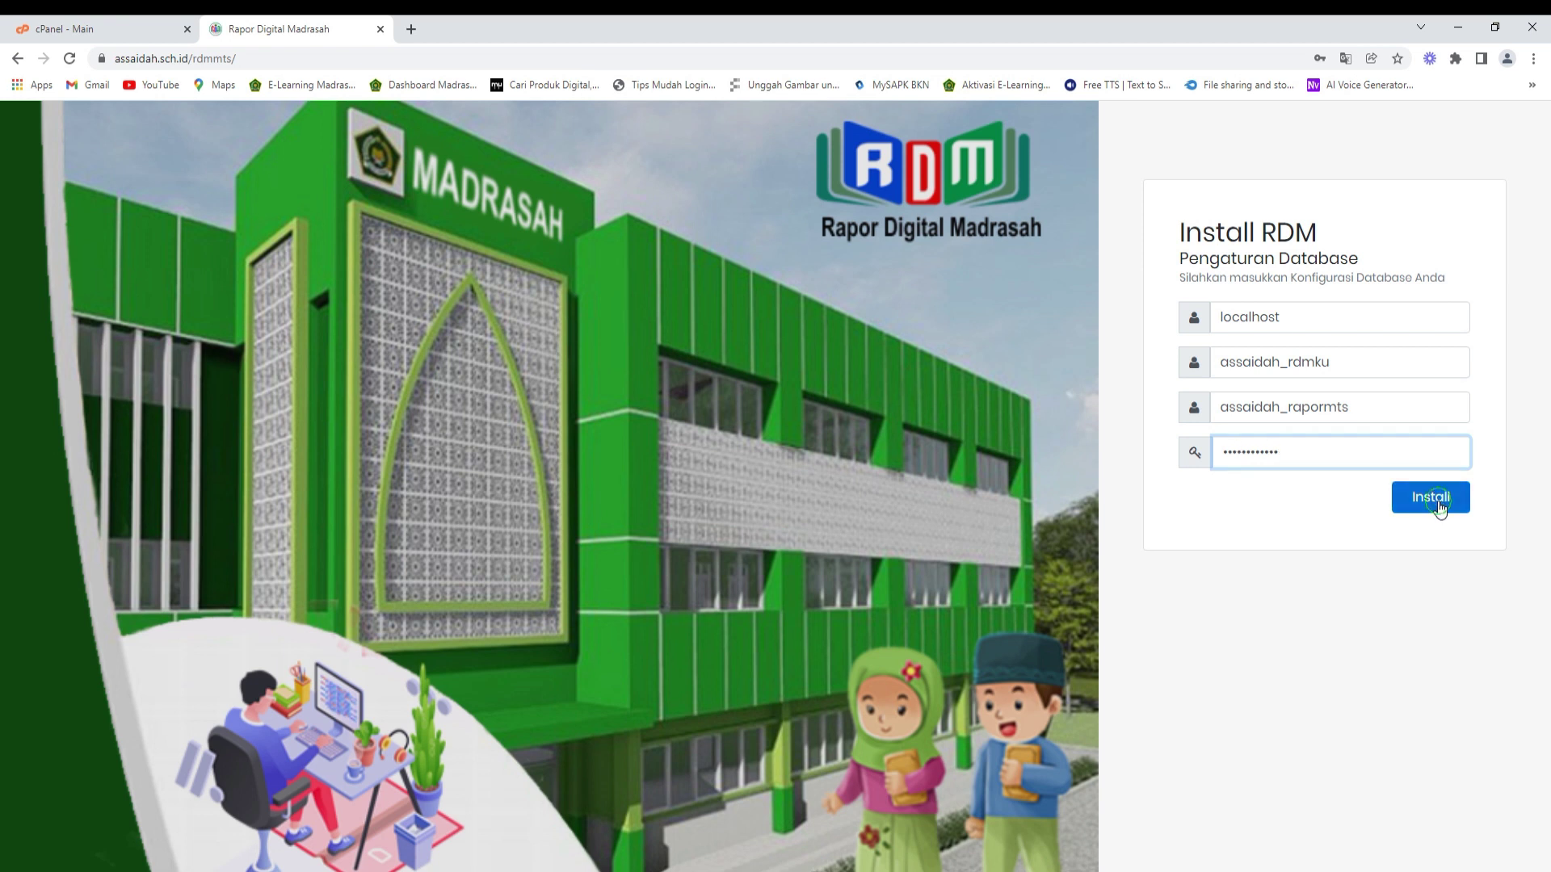
left_click(1436, 498)
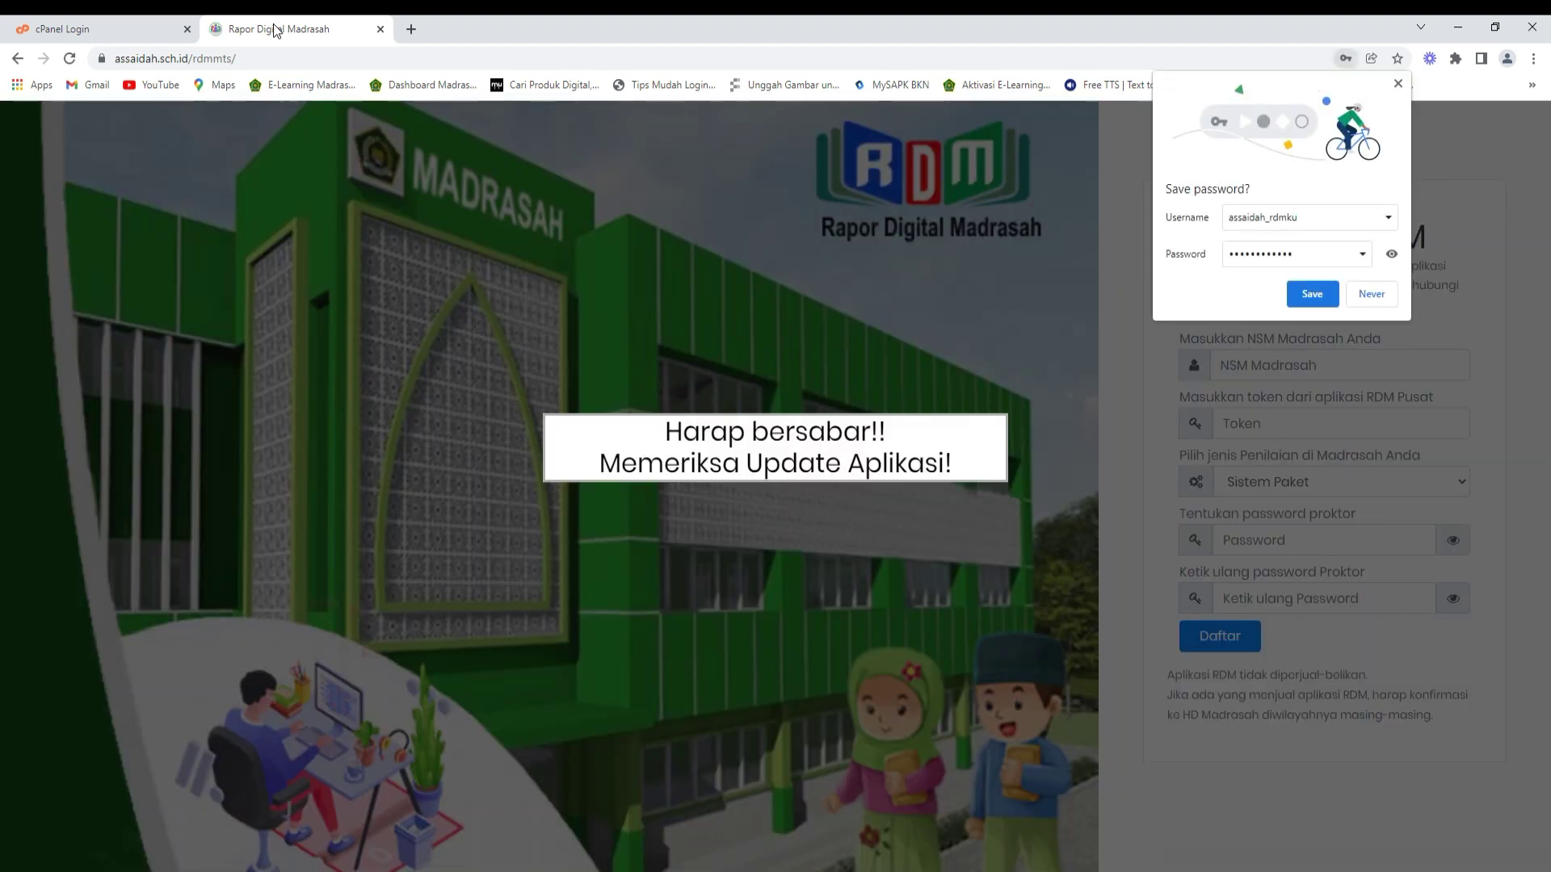
- Decline Chrome's offer to save the password while the RDM install completes
left_click(1372, 294)
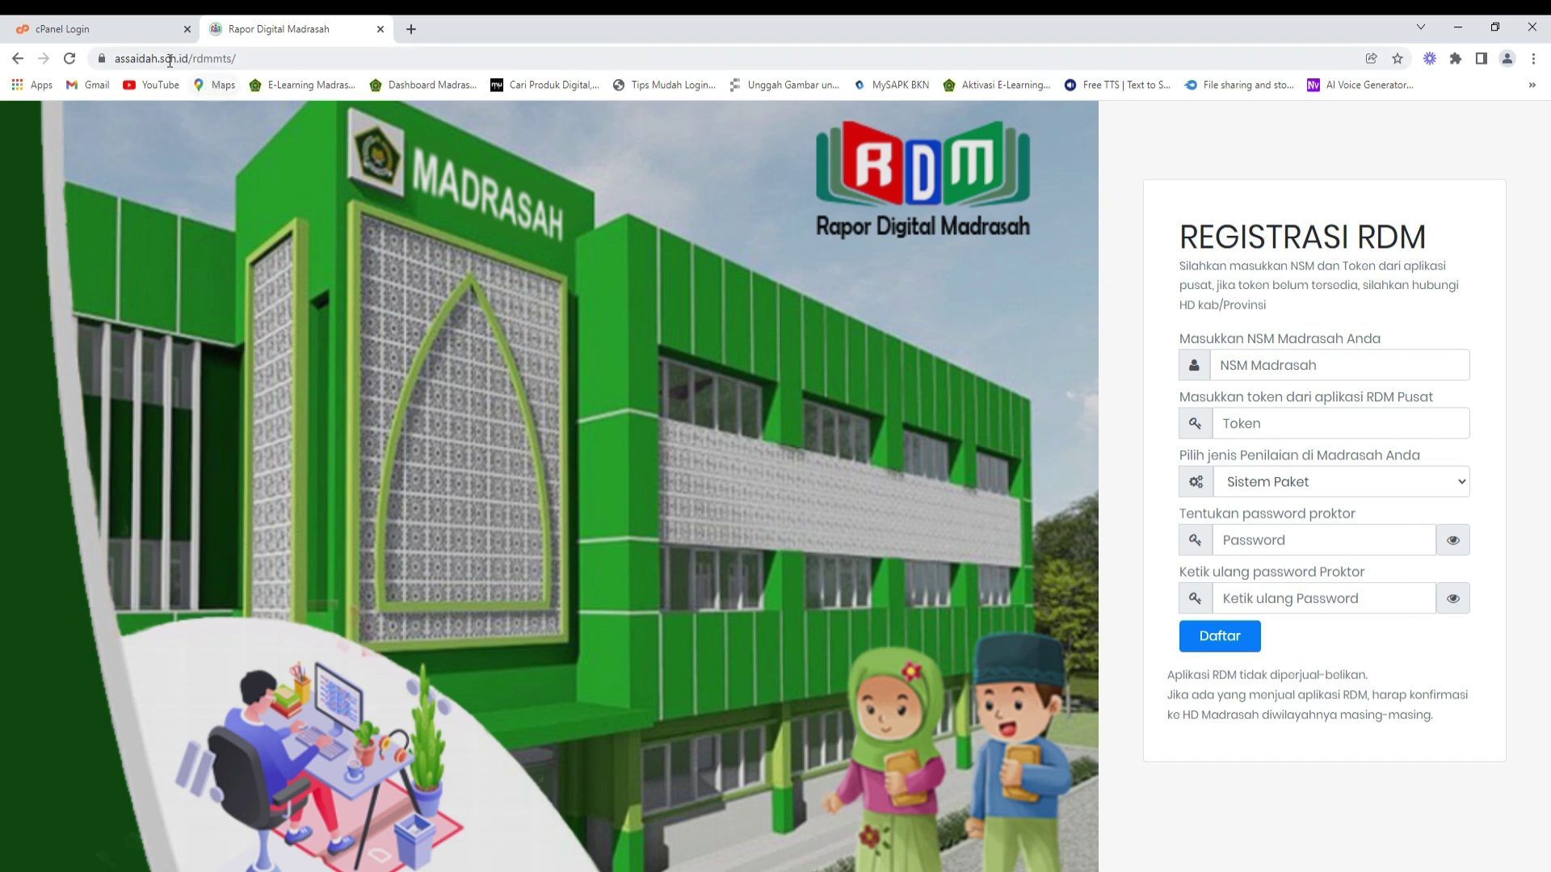
- Log back into the cPanel account with the suggested username and pasted password
left_click(132, 33)
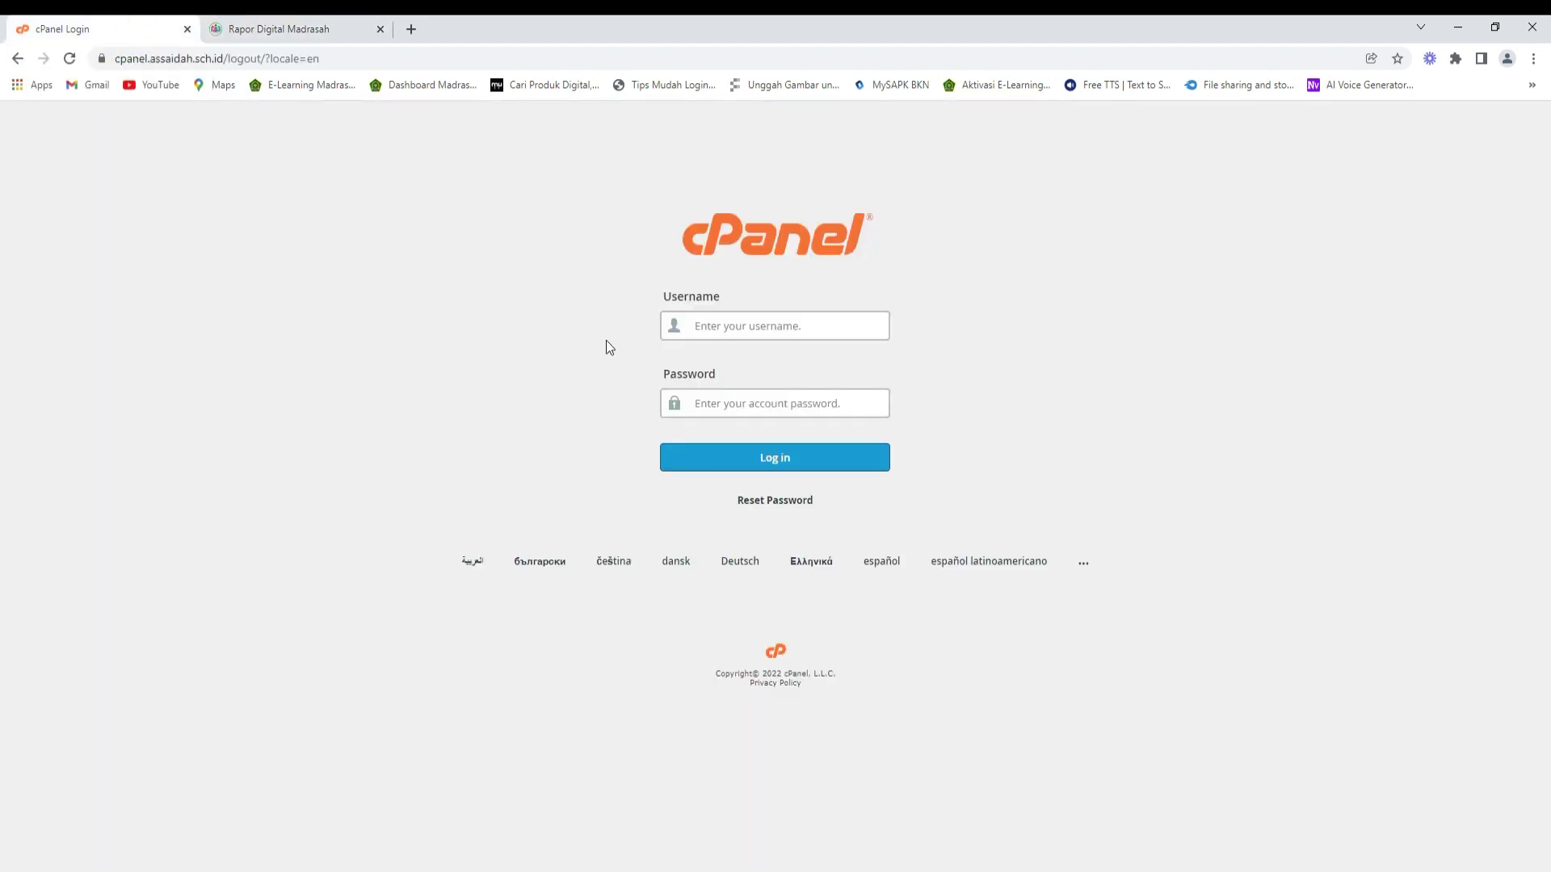
type("assaidah")
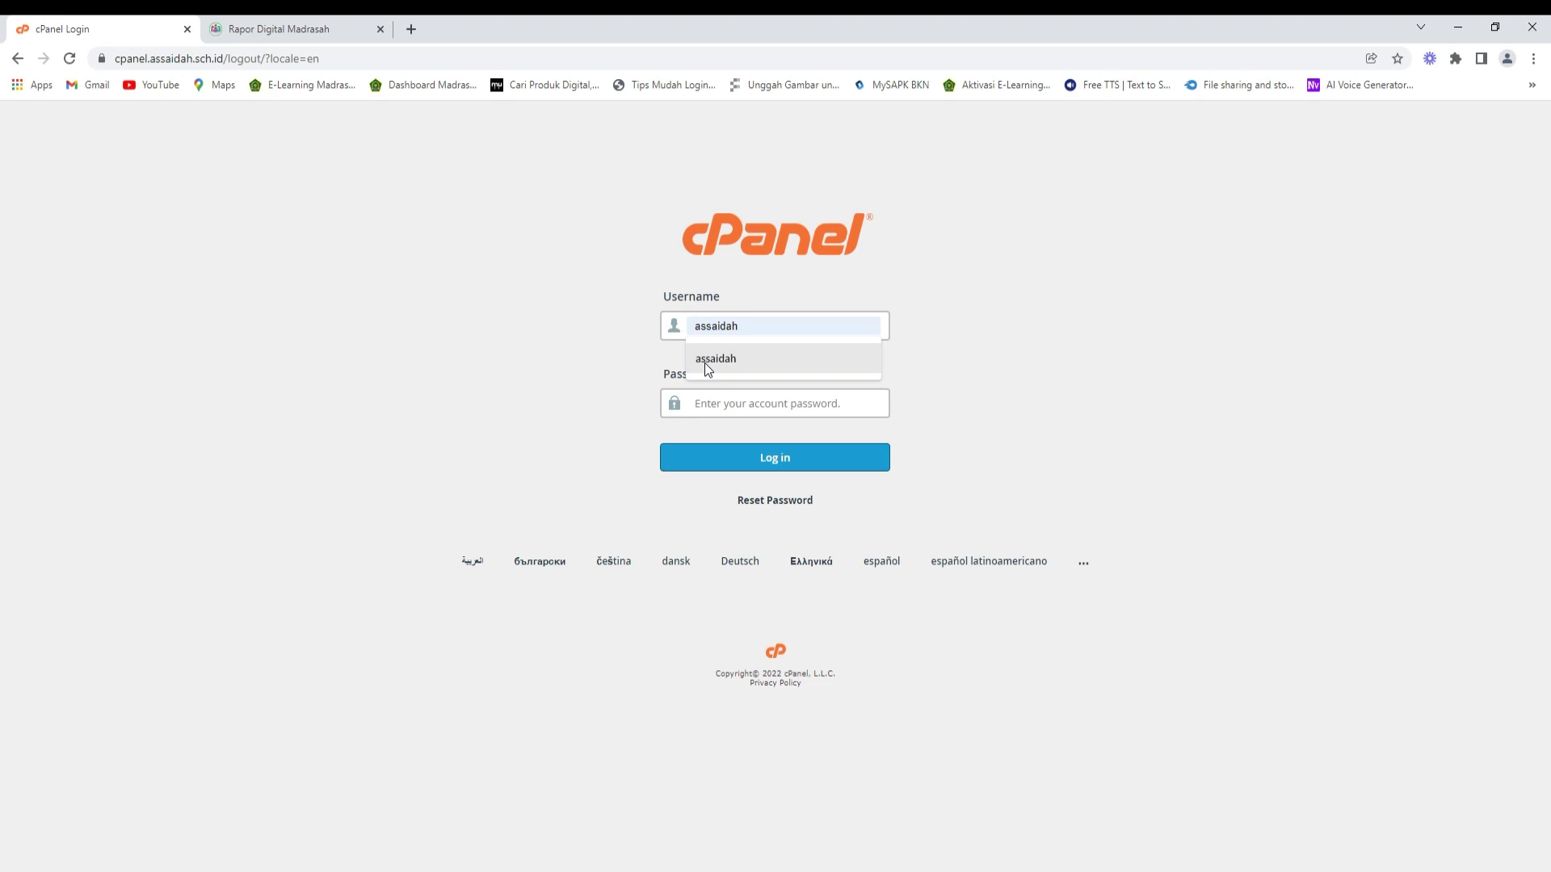
left_click(705, 362)
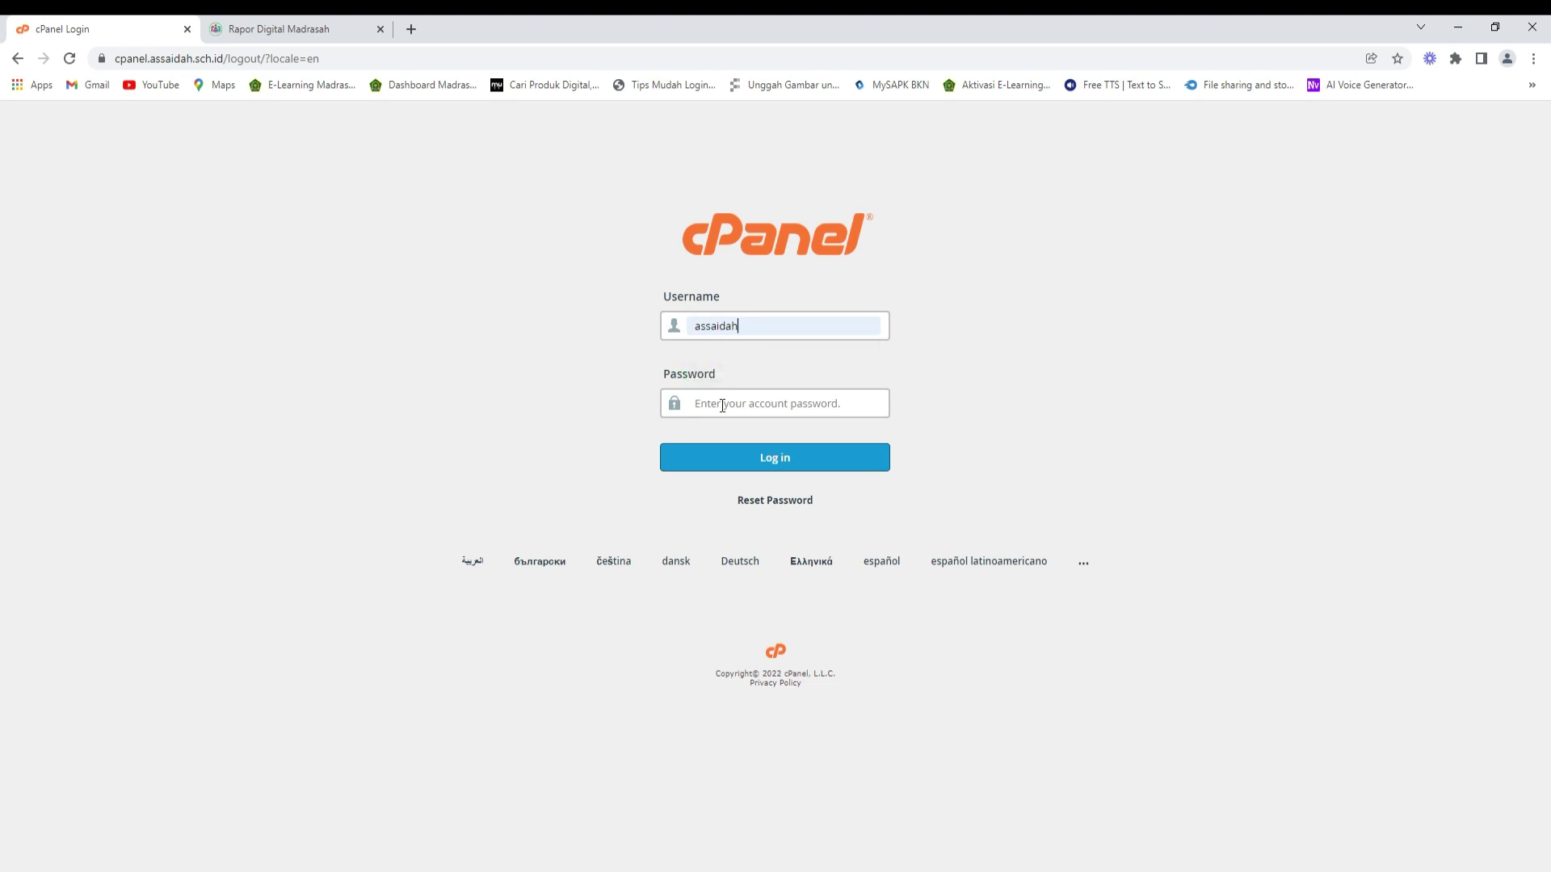
left_click(722, 403)
key("ctrl+v")
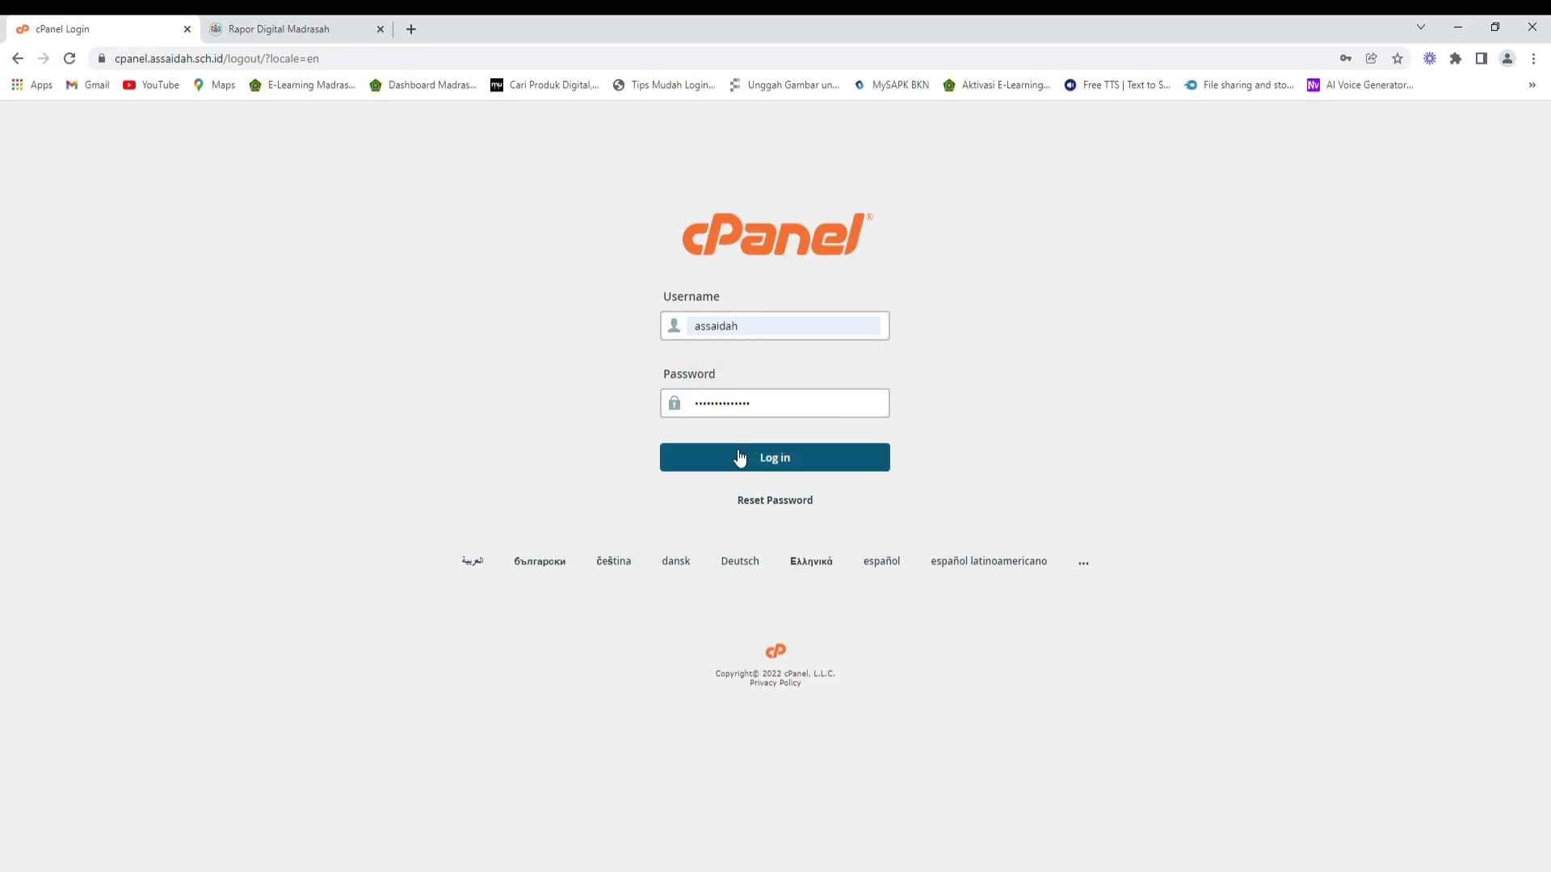
left_click(739, 452)
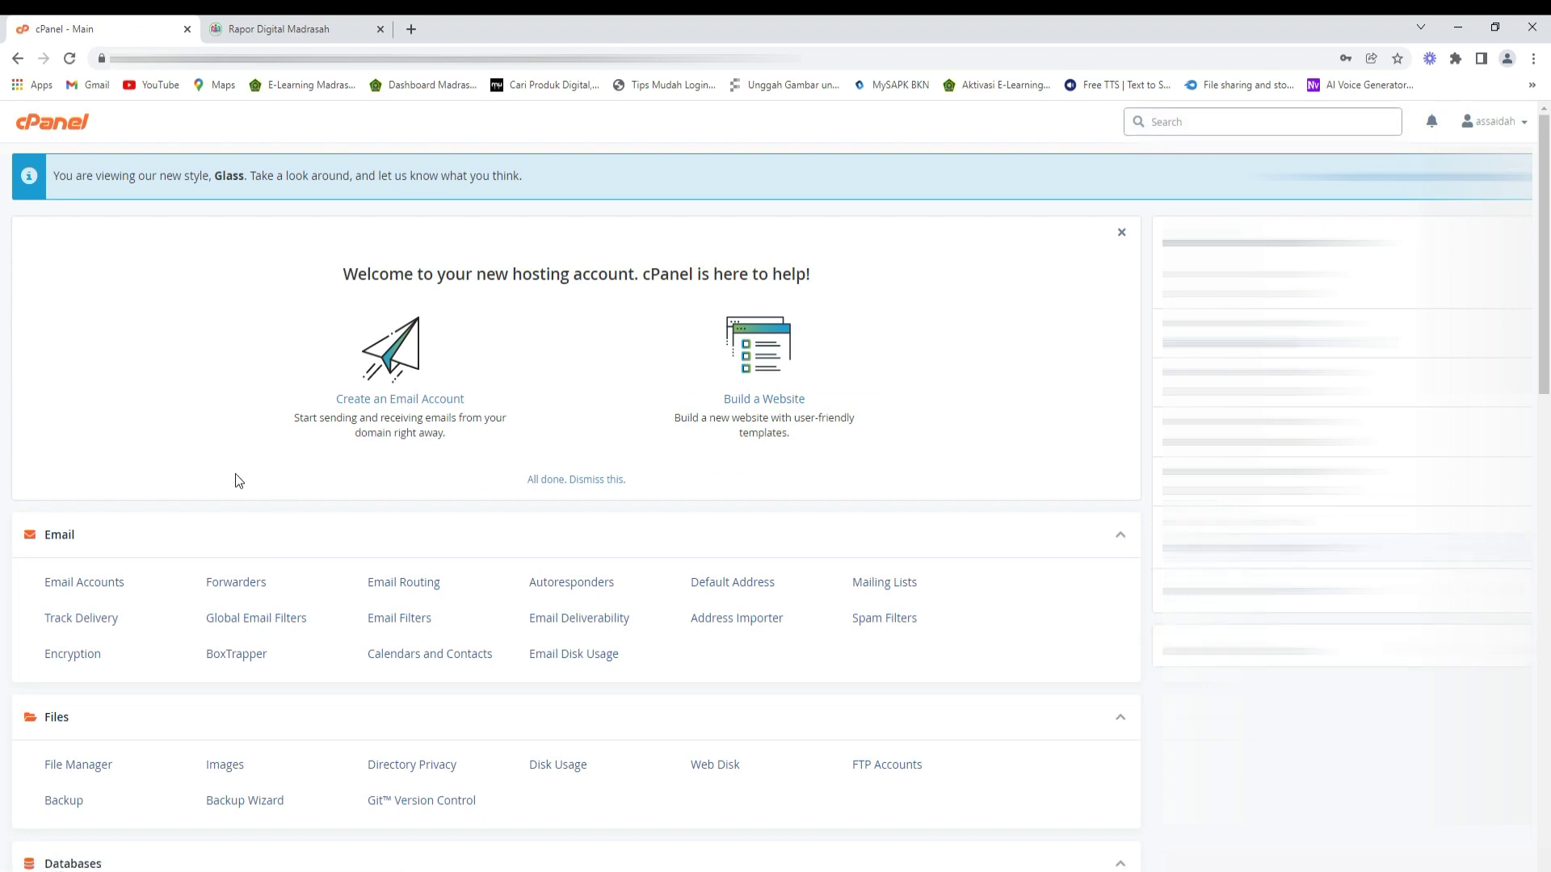
scroll(235, 482, "down", 5)
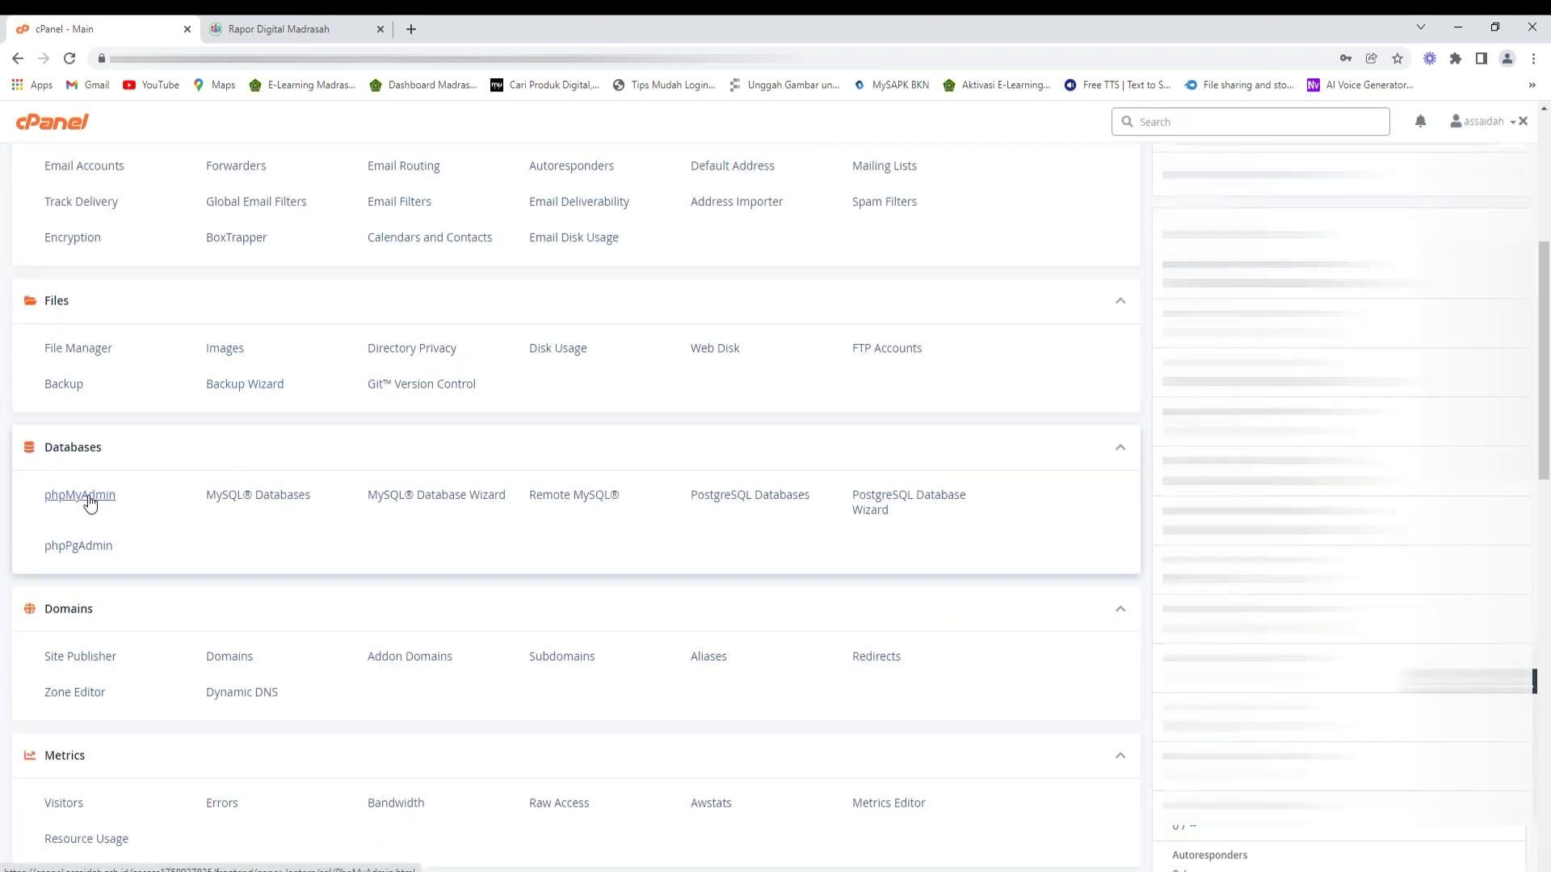
- Drop all 37 tables of assaidah_rapormts in phpMyAdmin
left_click(90, 496)
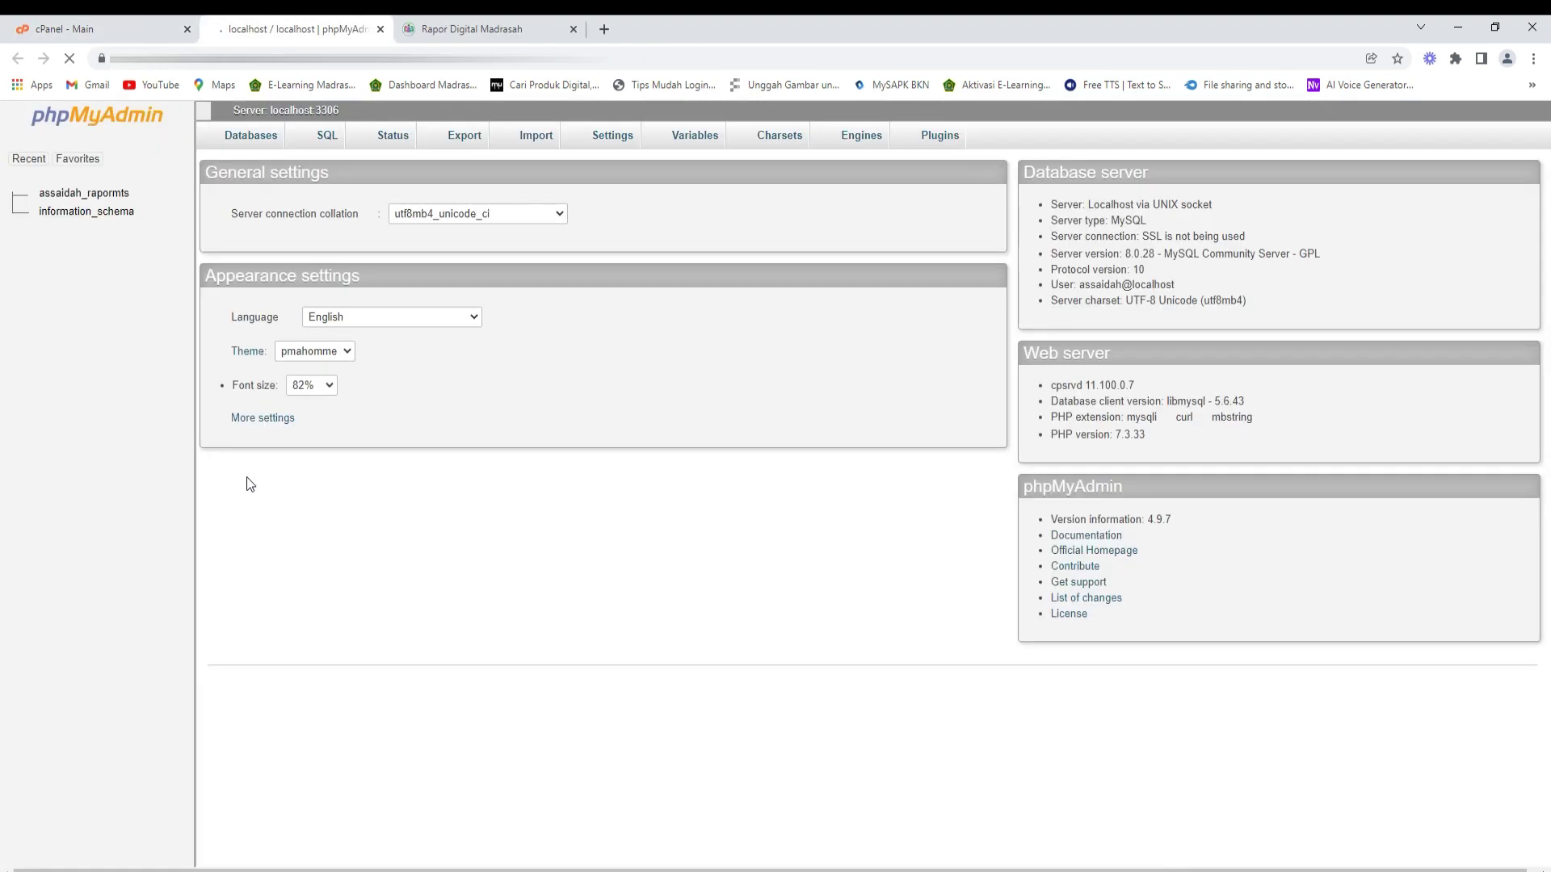
left_click(114, 196)
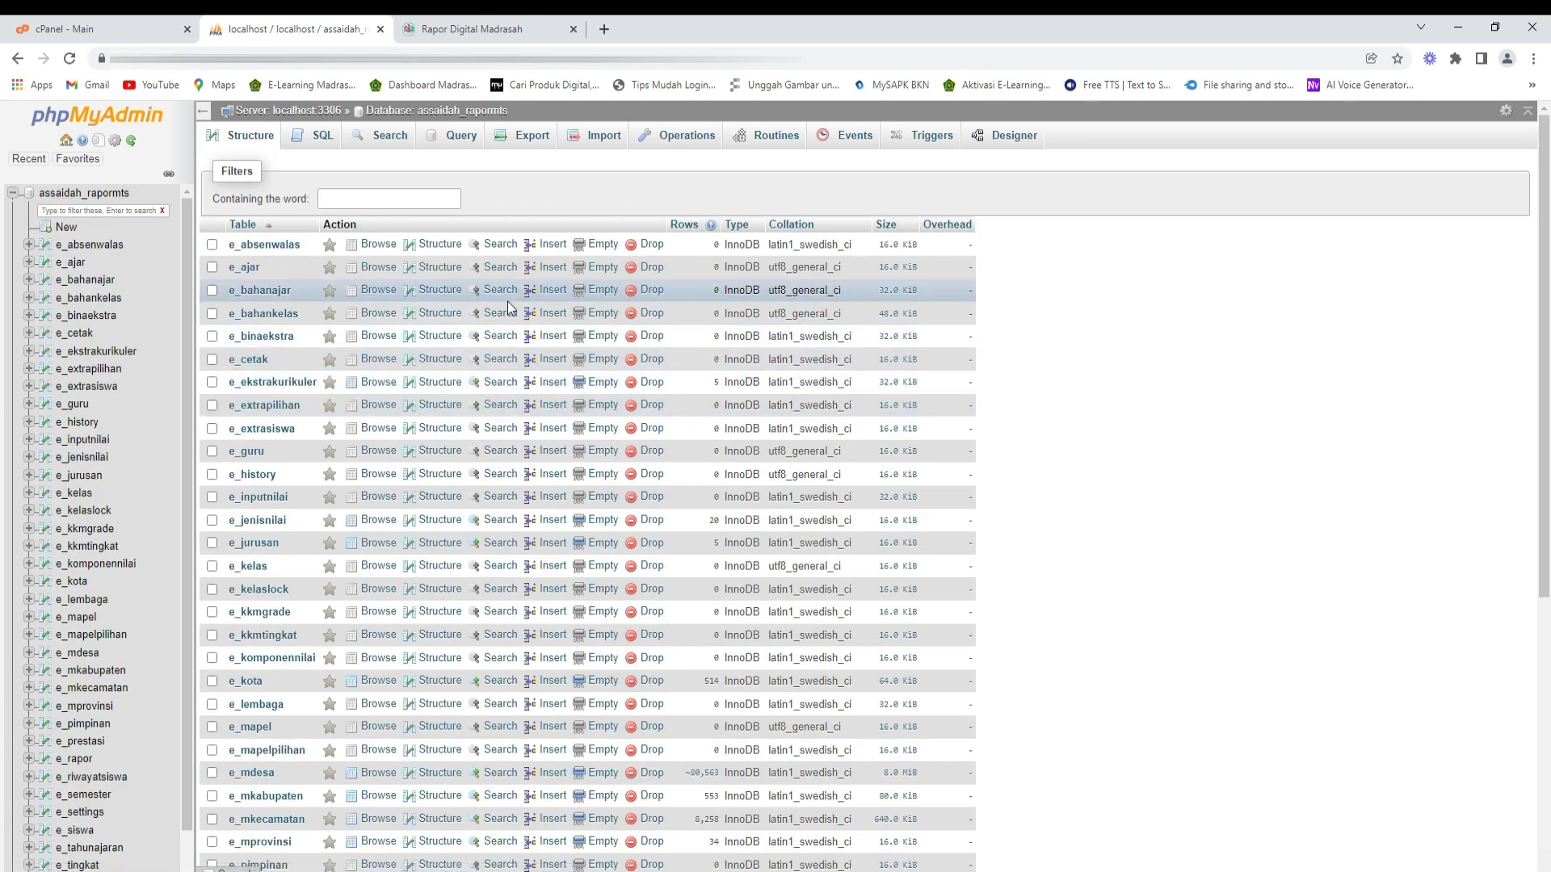
scroll(496, 391, "down", 5)
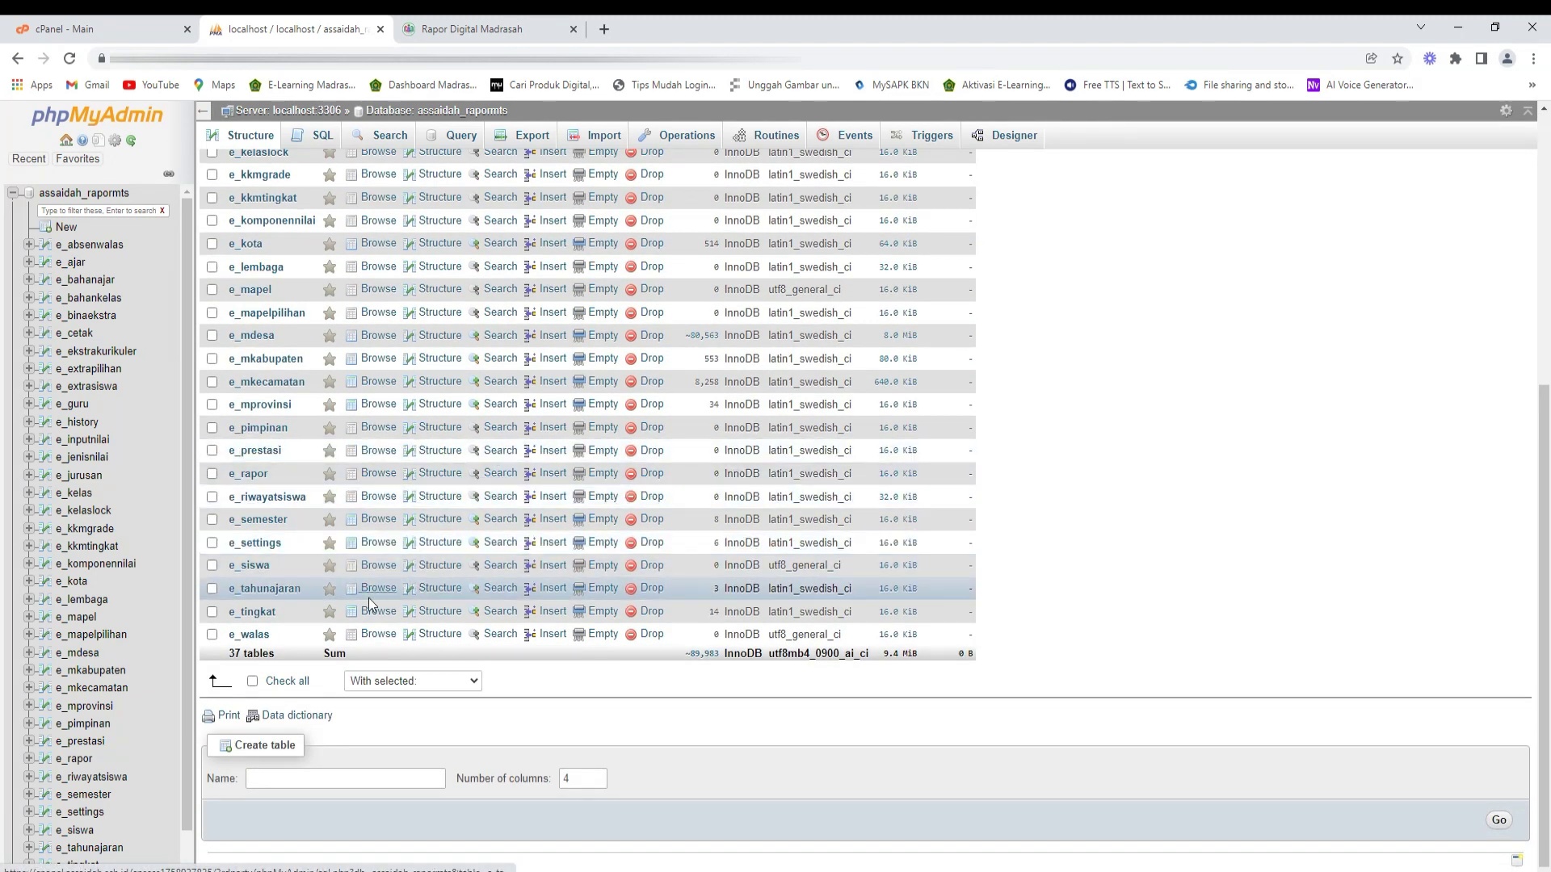
scroll(350, 565, "up", 5)
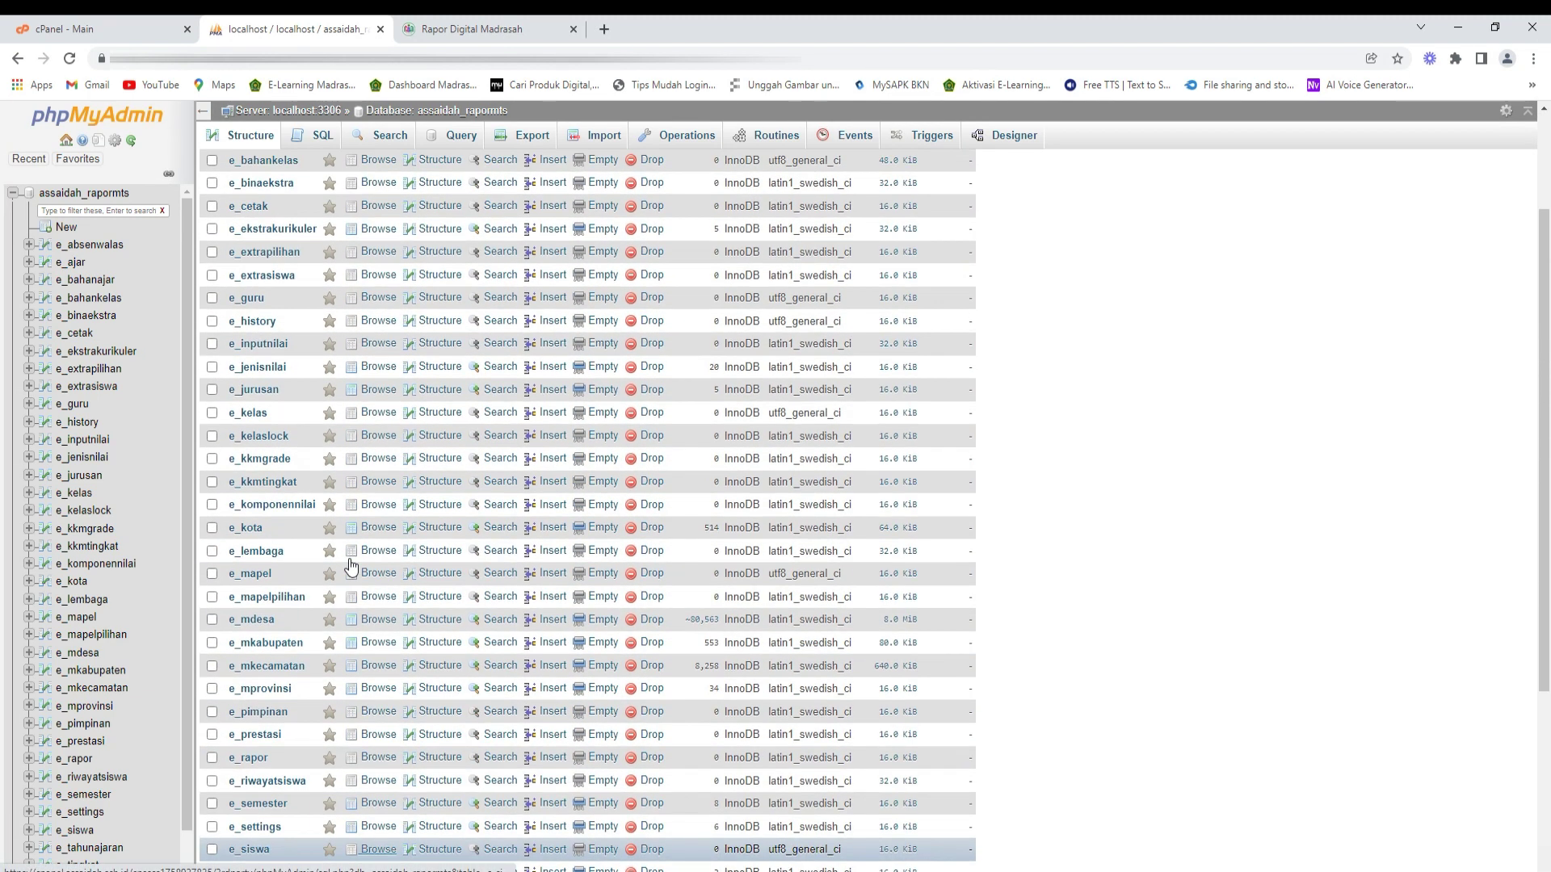
scroll(350, 566, "down", 5)
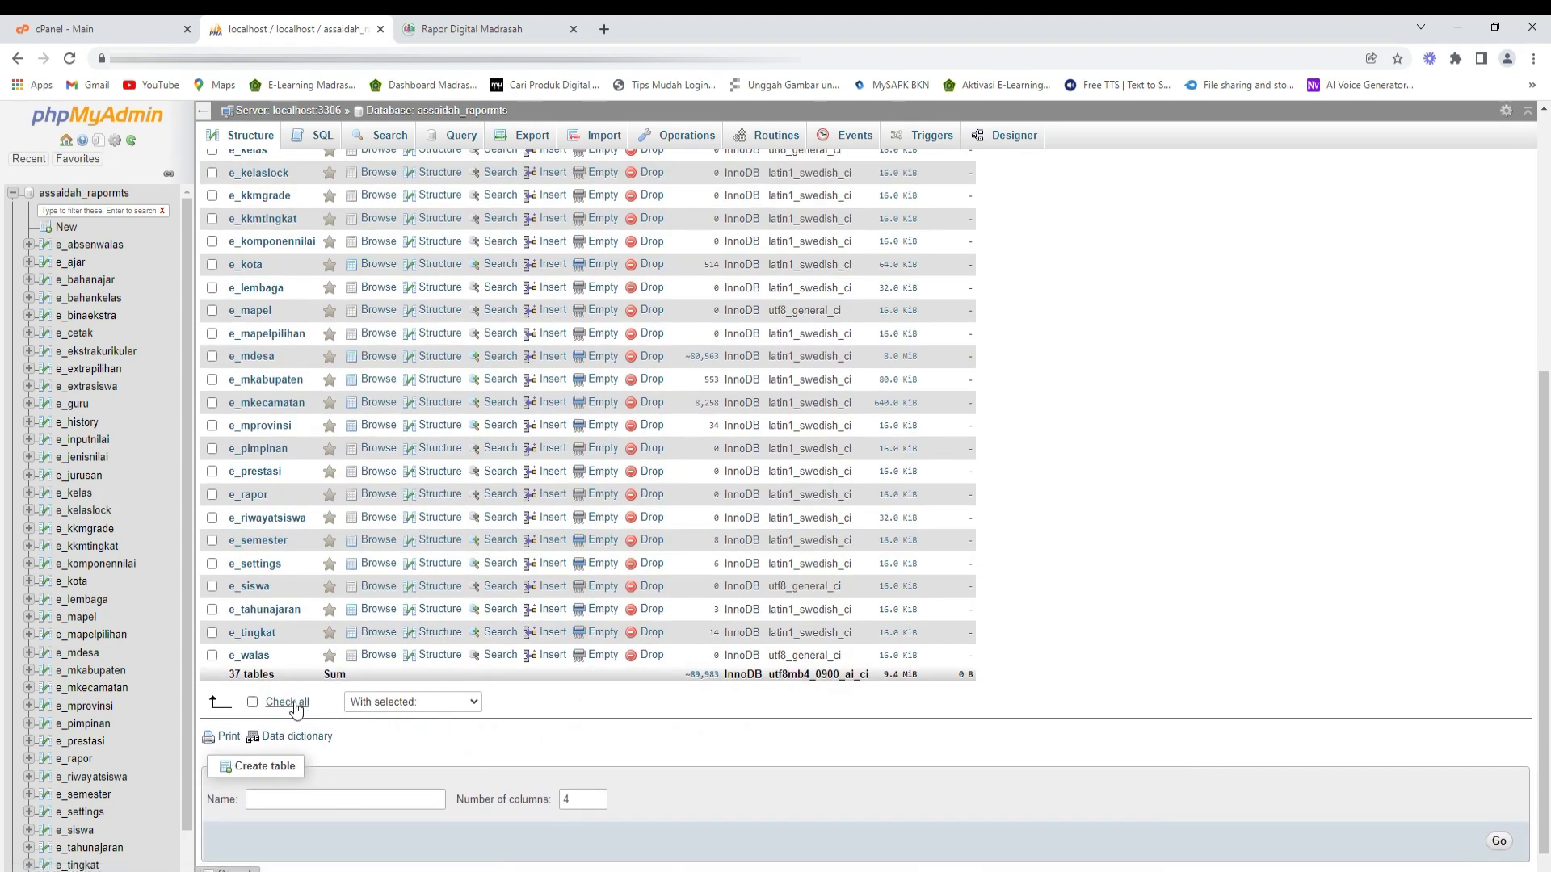
left_click(289, 703)
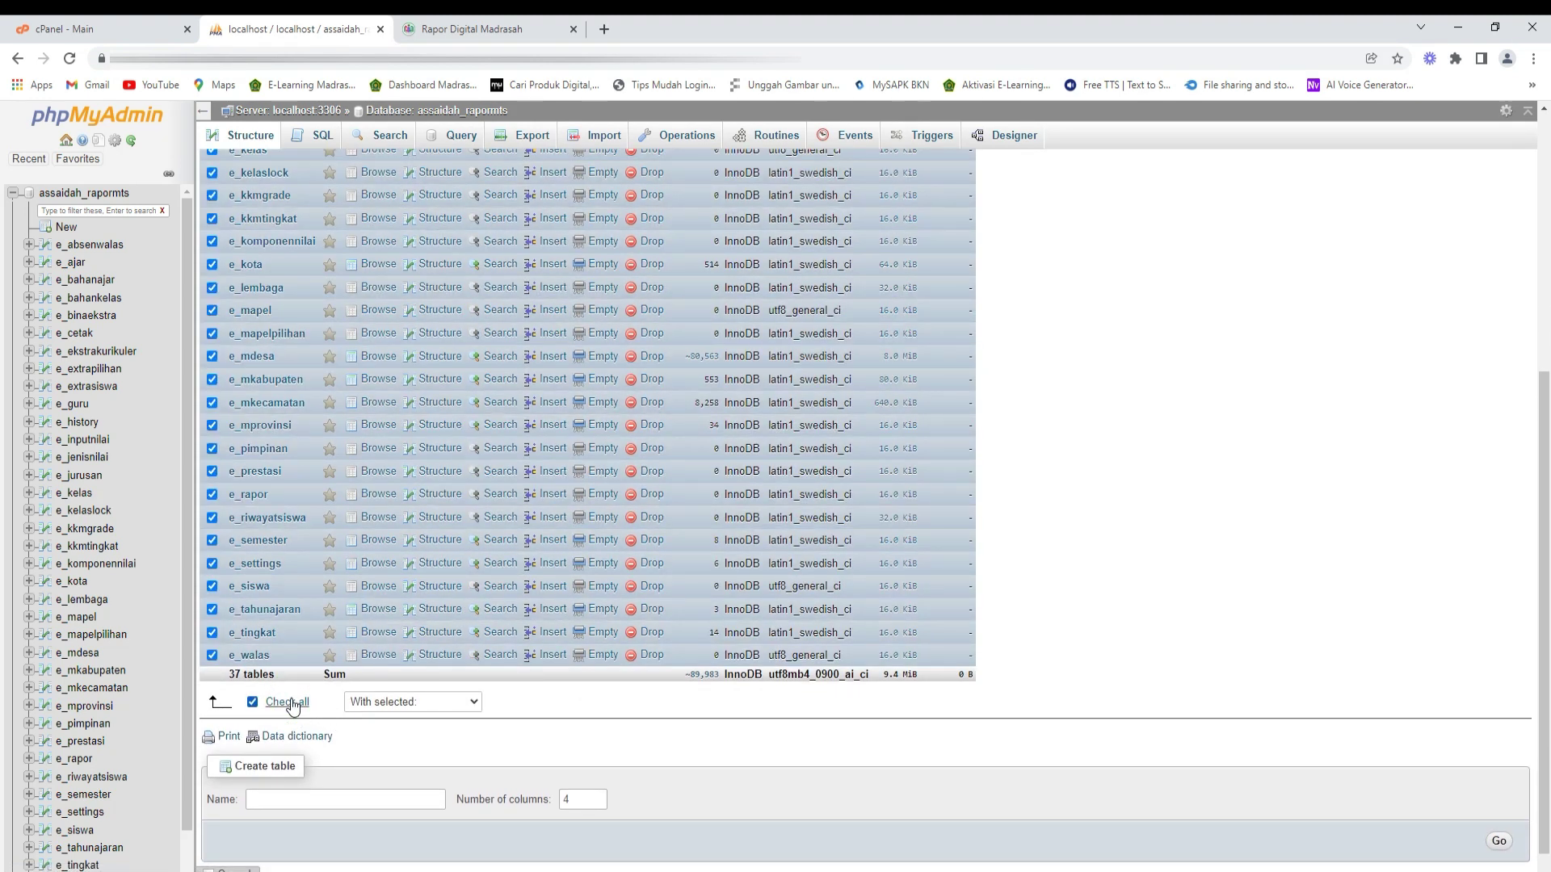
left_click(412, 702)
left_click(399, 545)
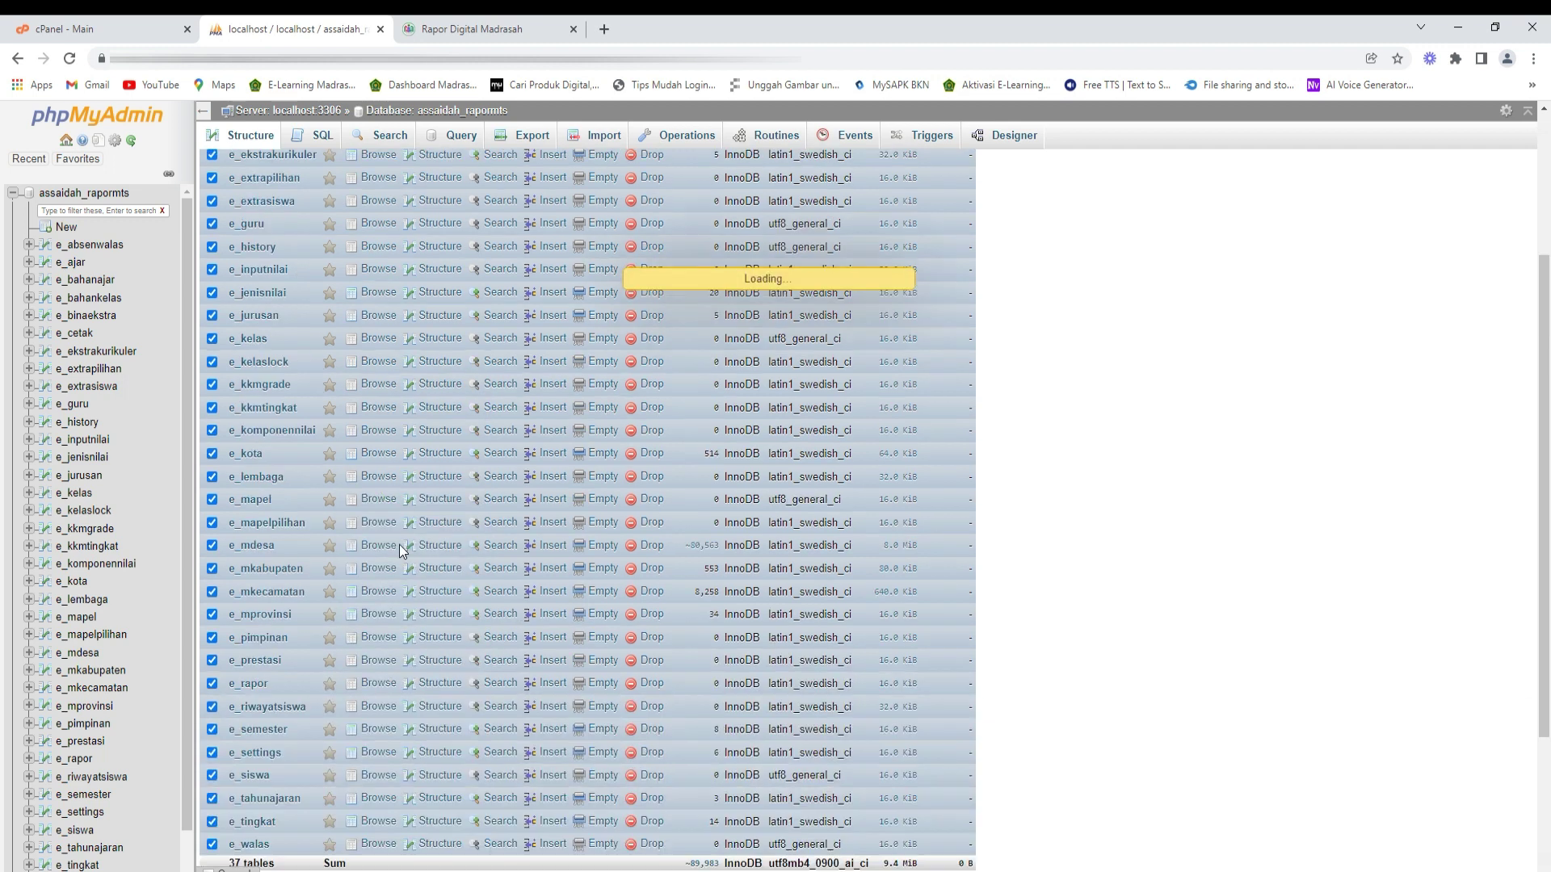
left_click(1461, 239)
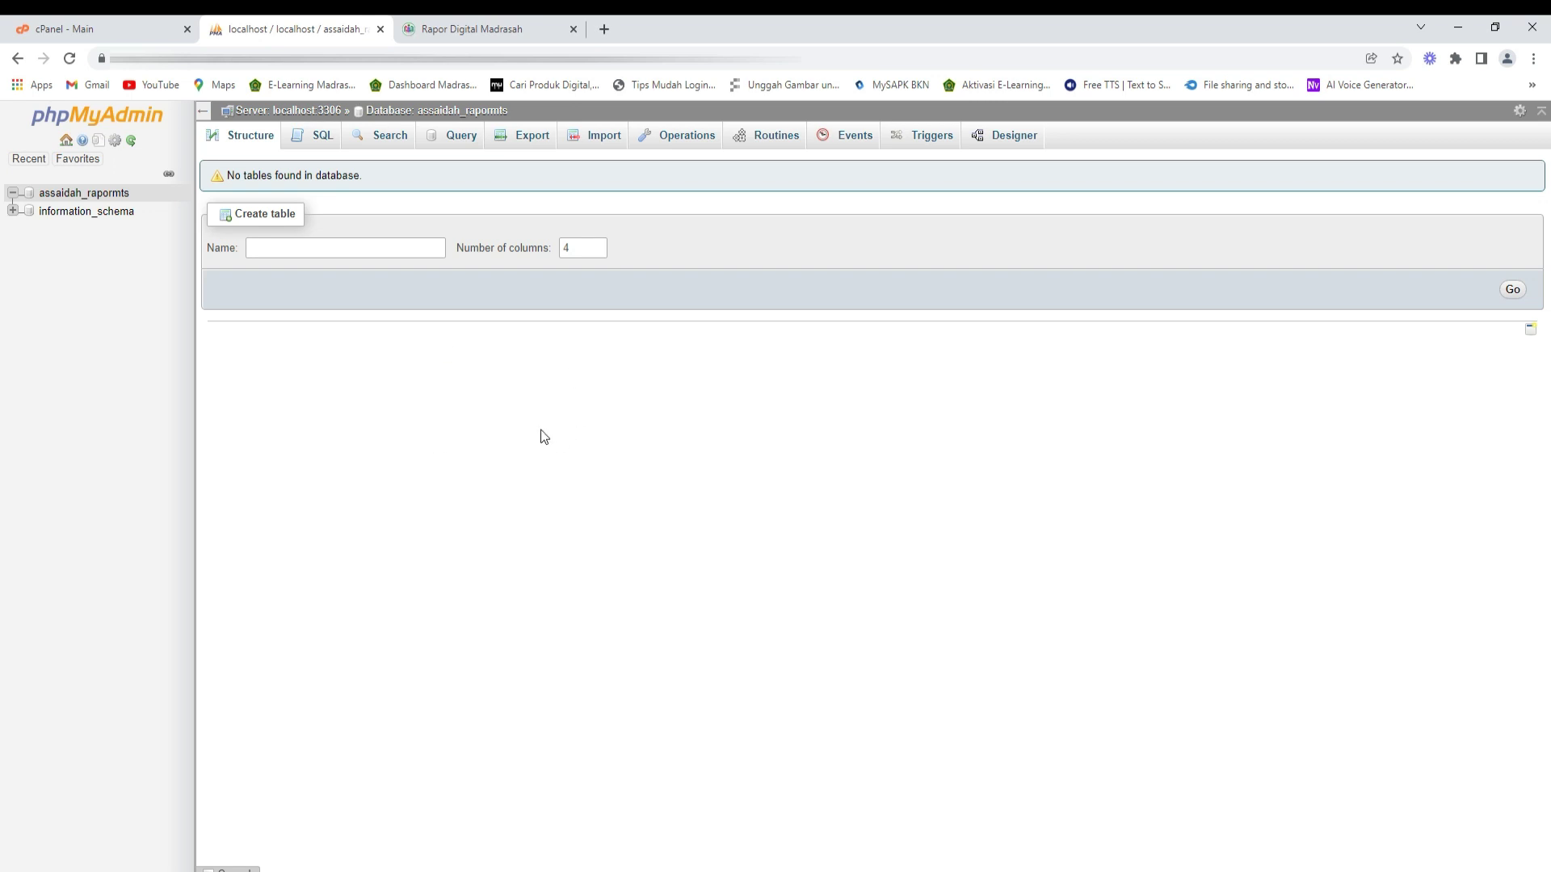
- Import kkmsukab_mts.sql from the Downloads folder into the assaidah_rapormts database
left_click(589, 139)
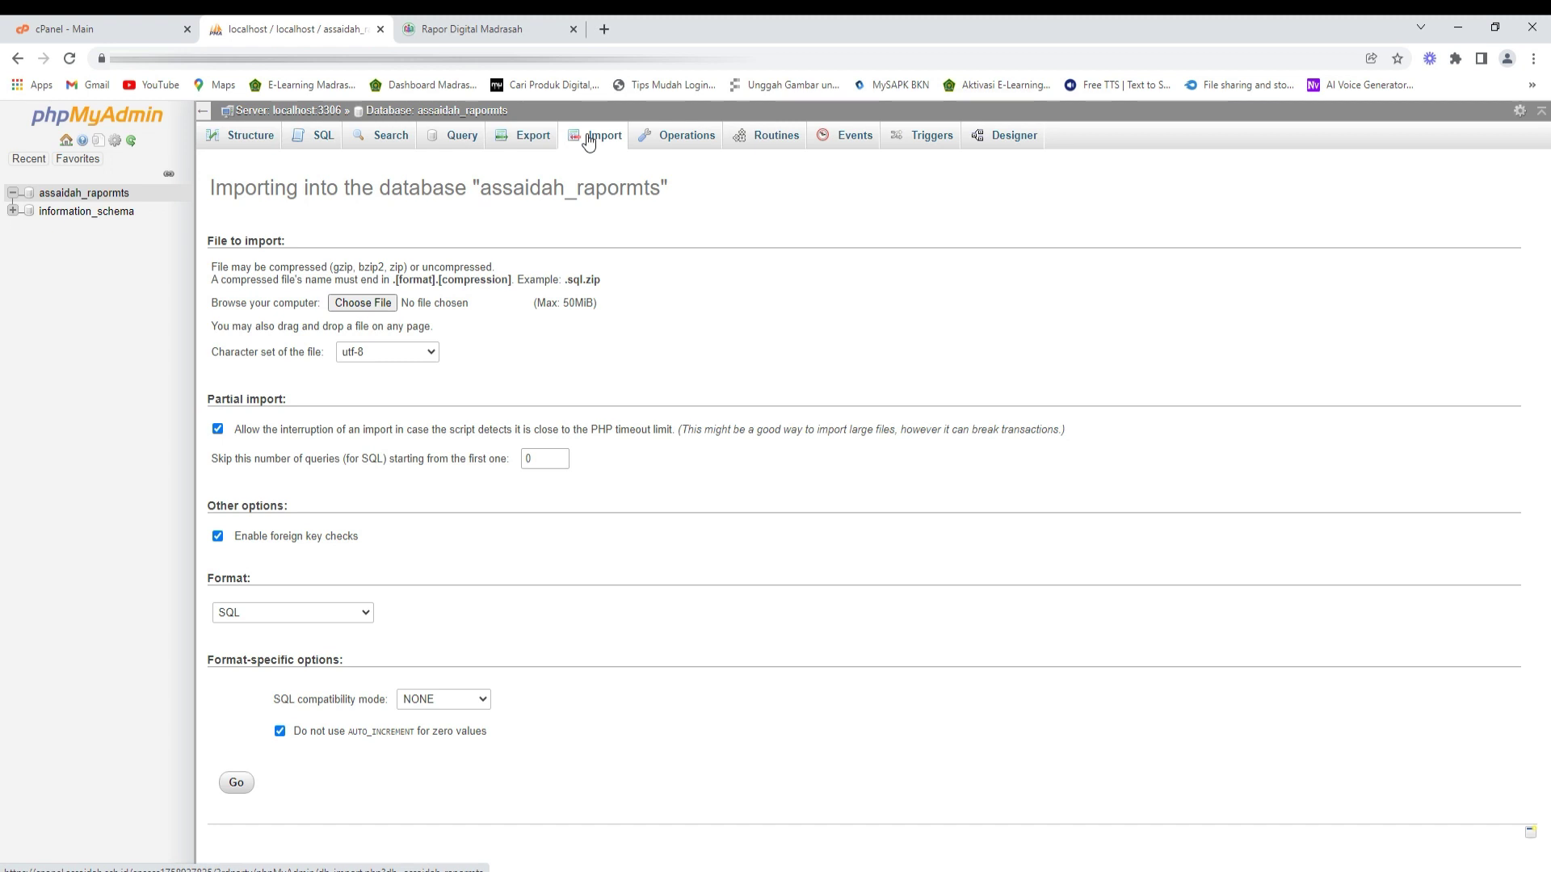
left_click(388, 303)
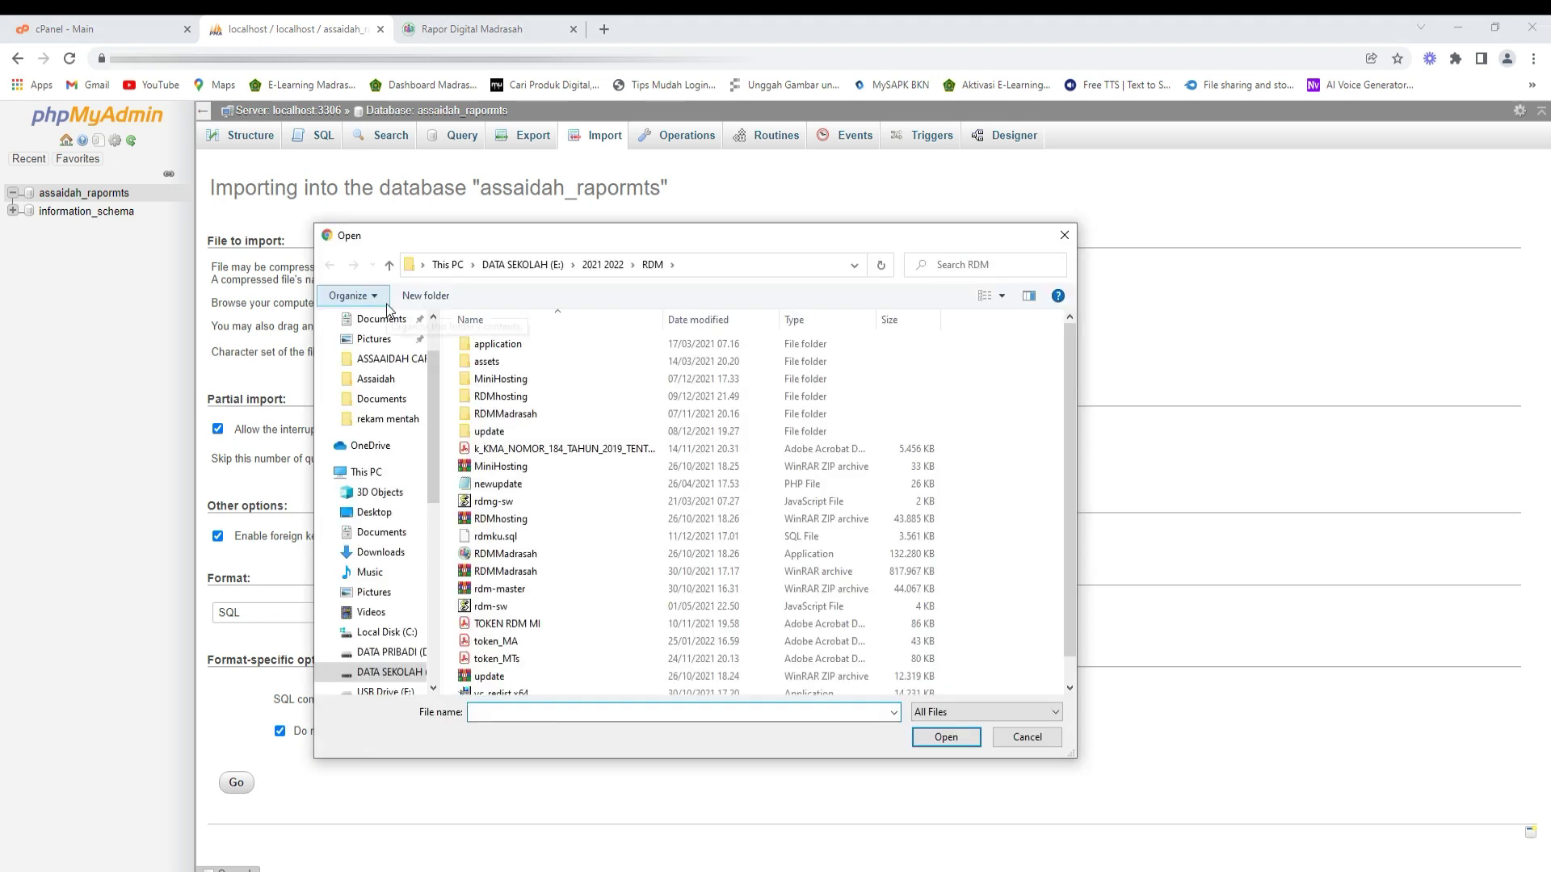
scroll(415, 373, "up", 2)
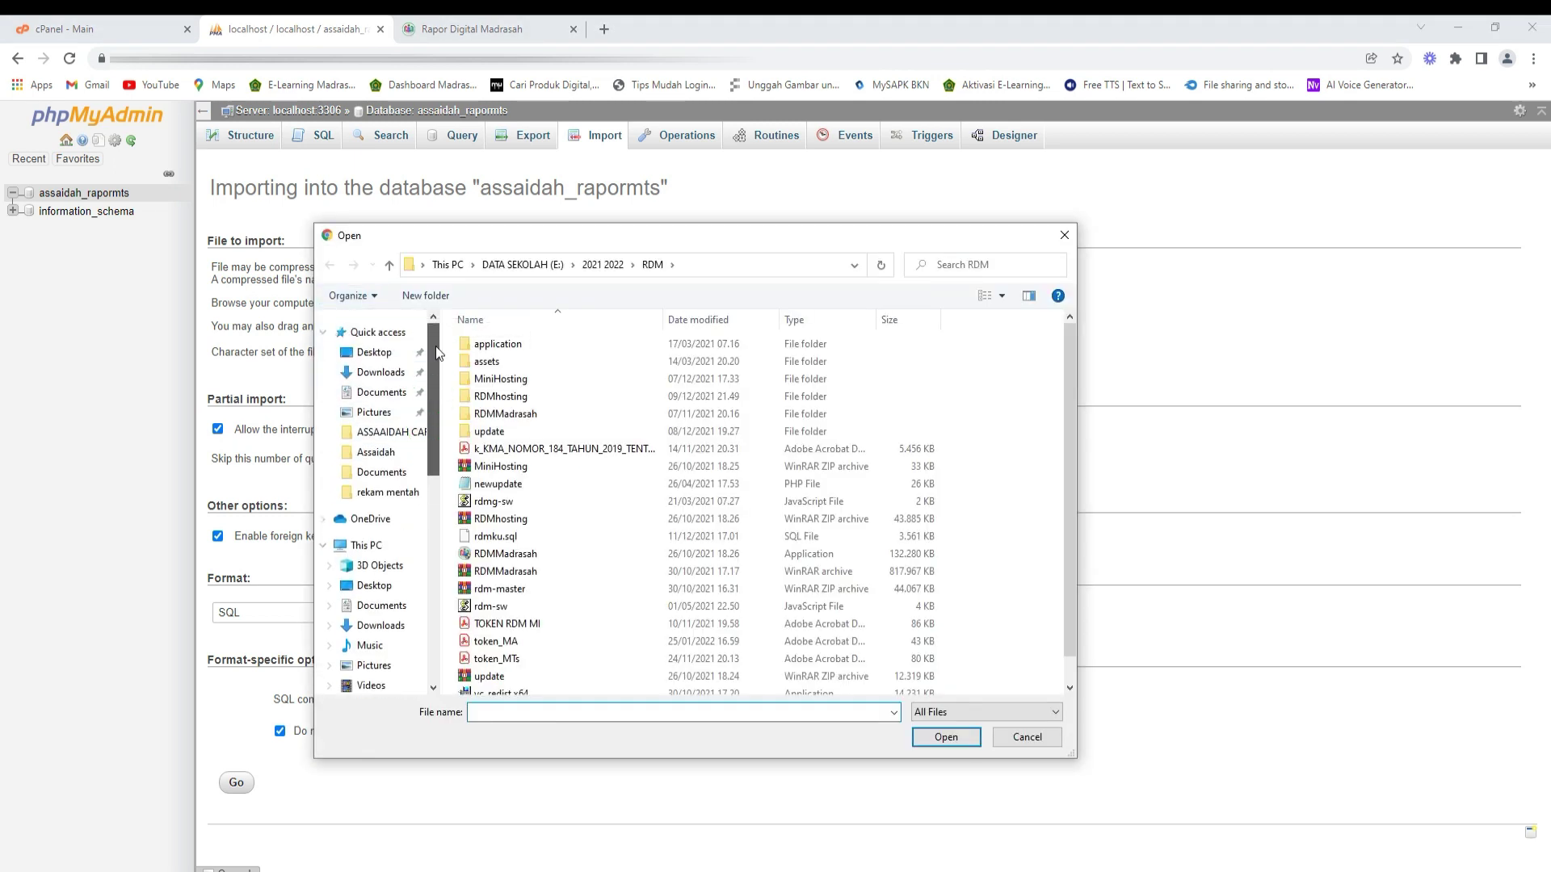
left_click(403, 376)
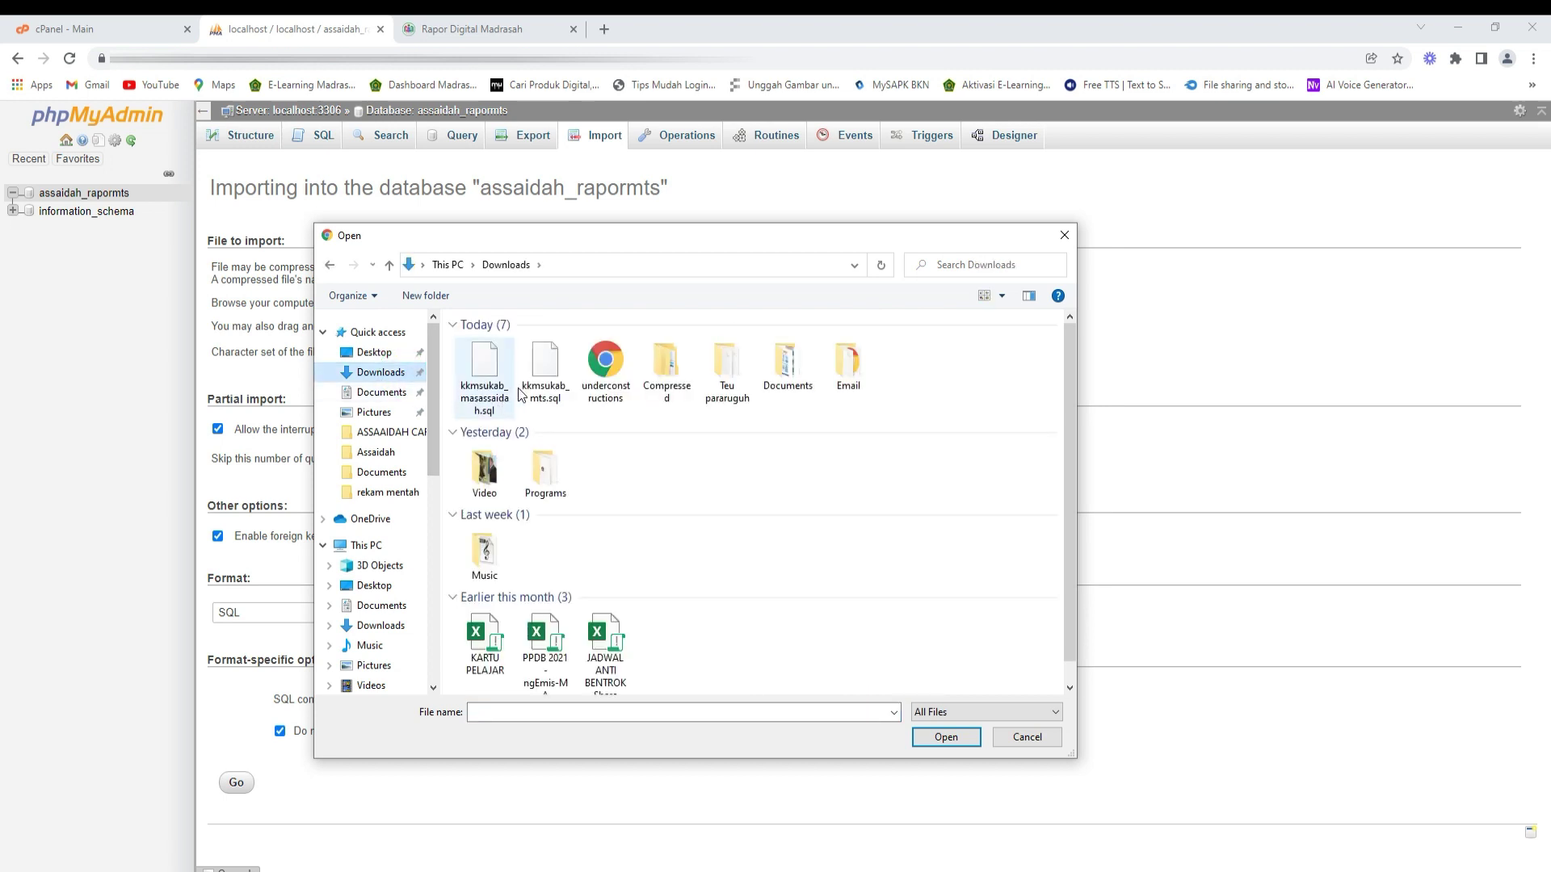
left_click(1001, 296)
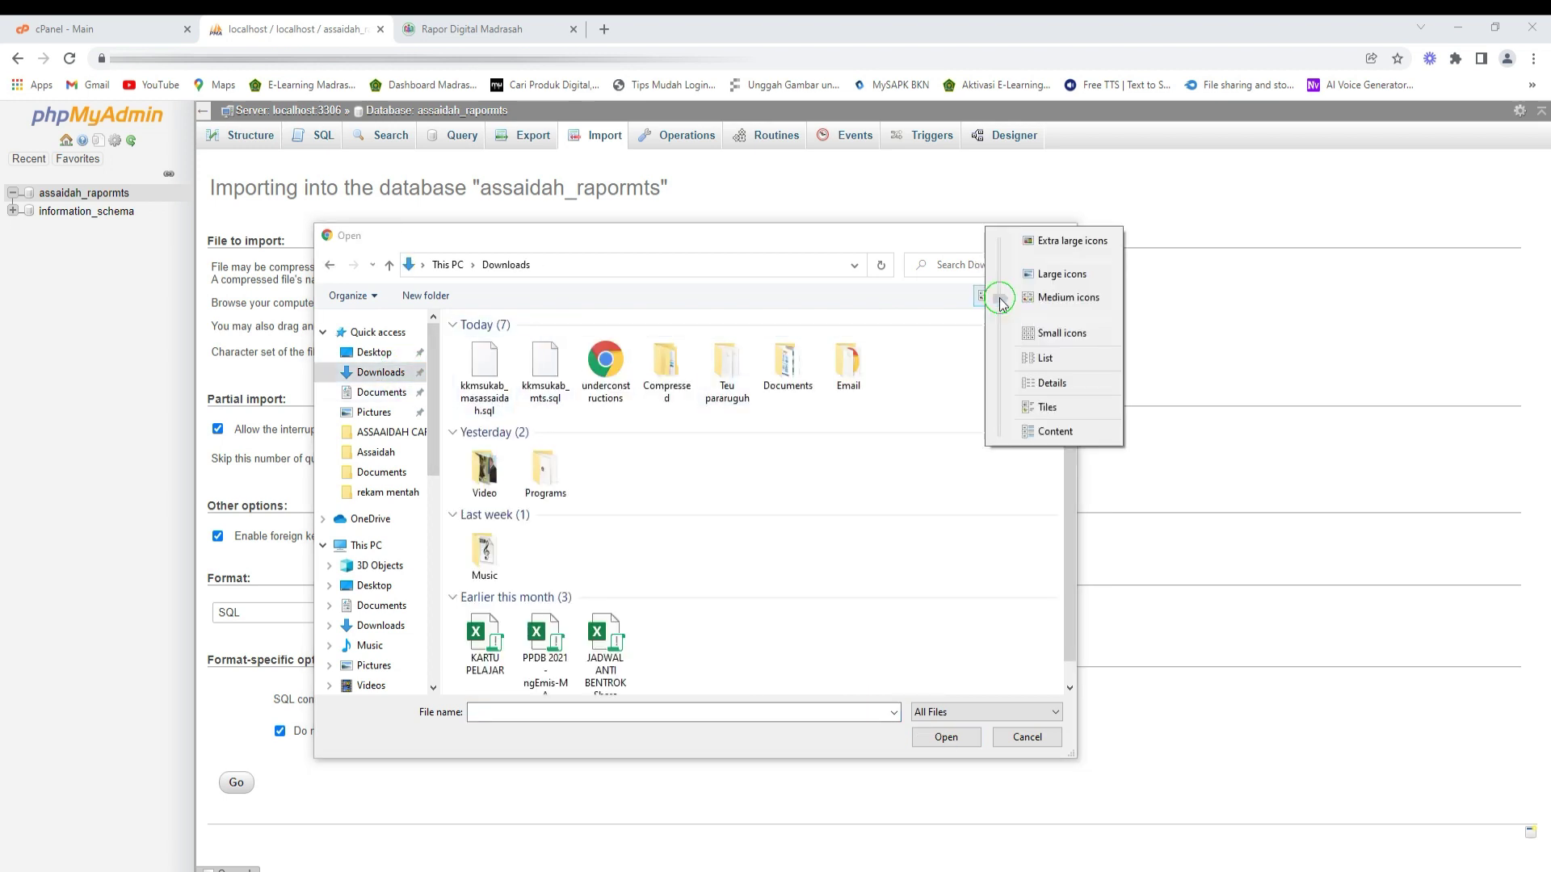
left_click(1028, 359)
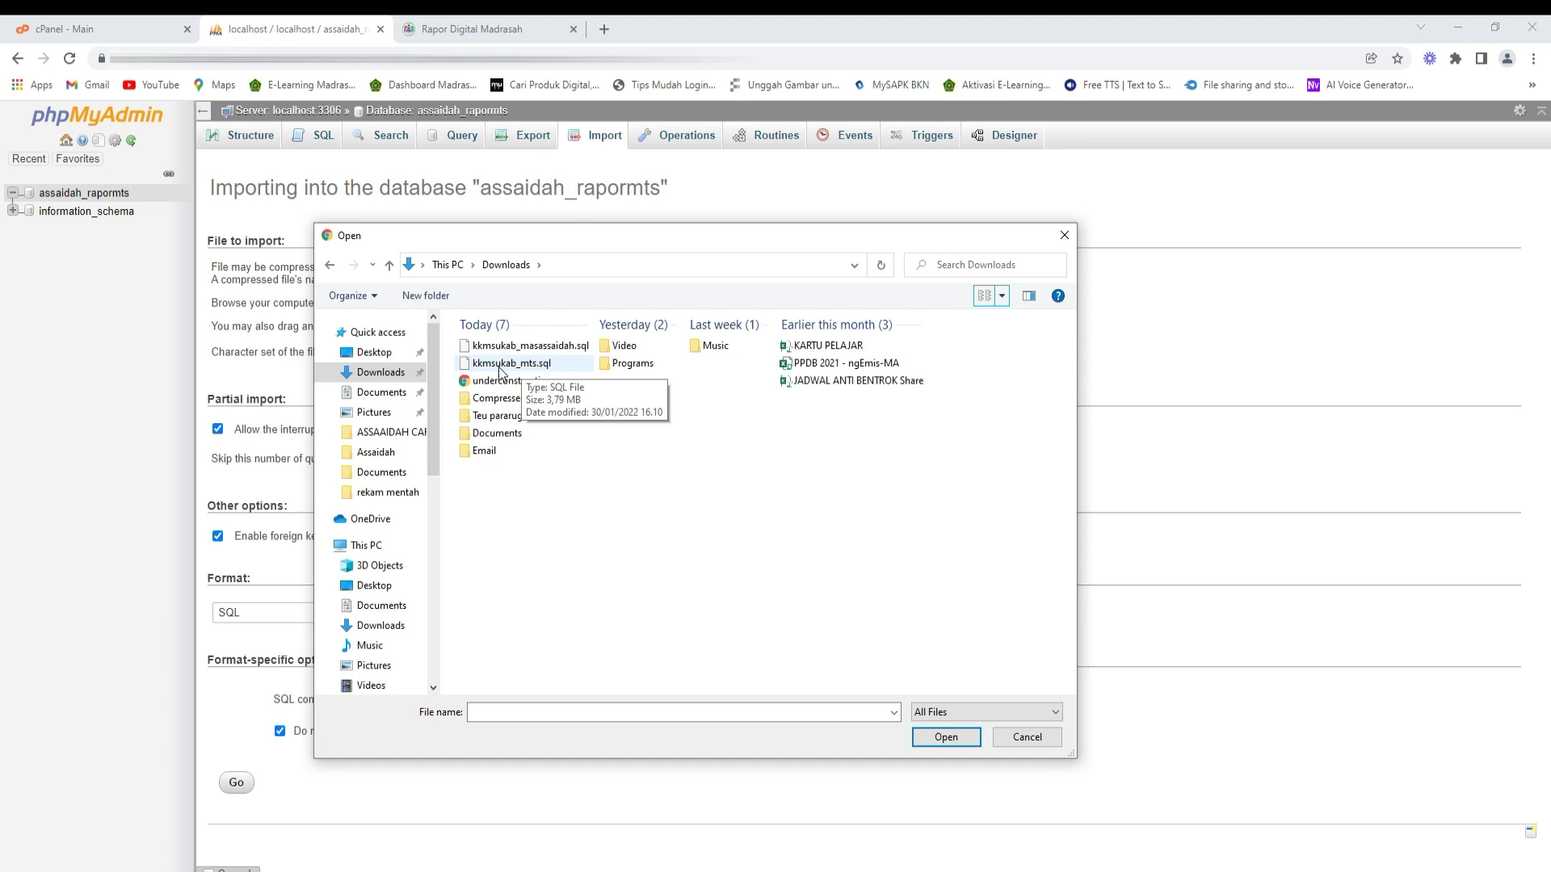
left_click(501, 365)
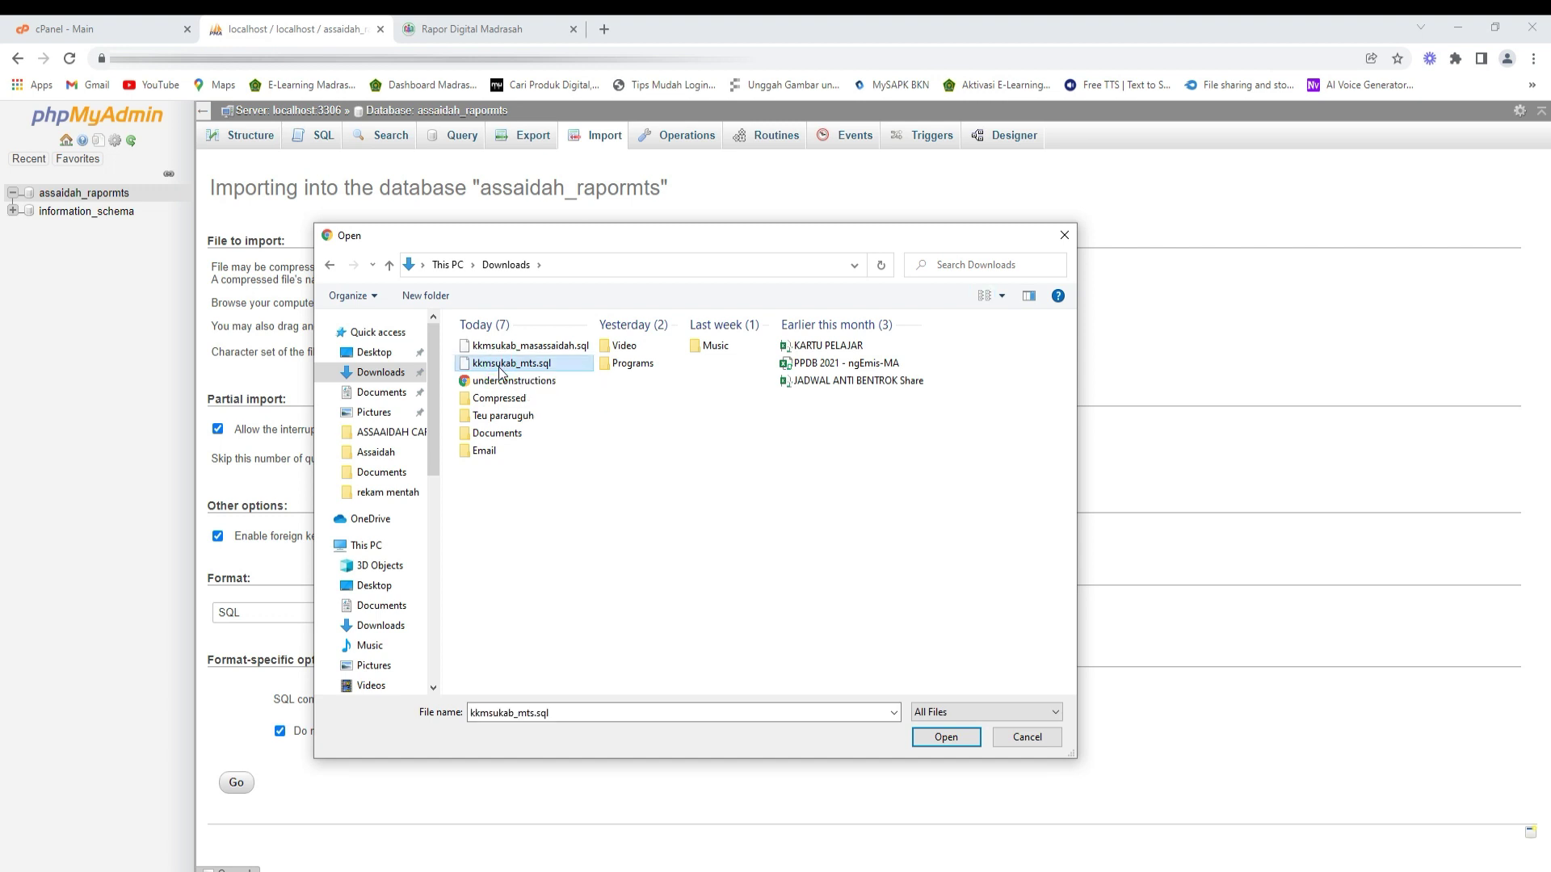
left_click(929, 732)
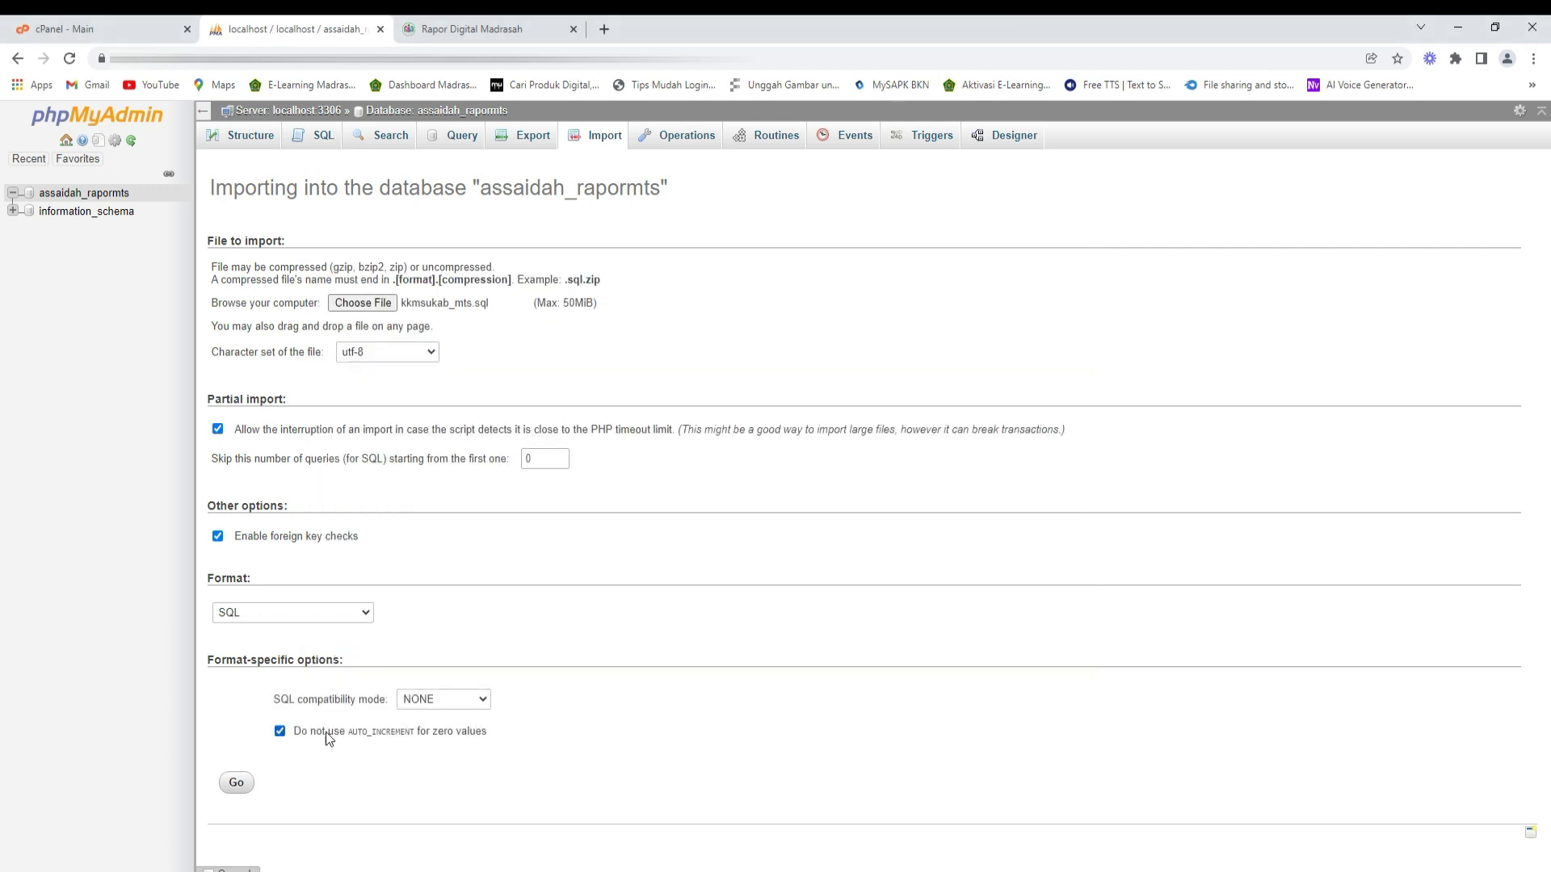
left_click(243, 785)
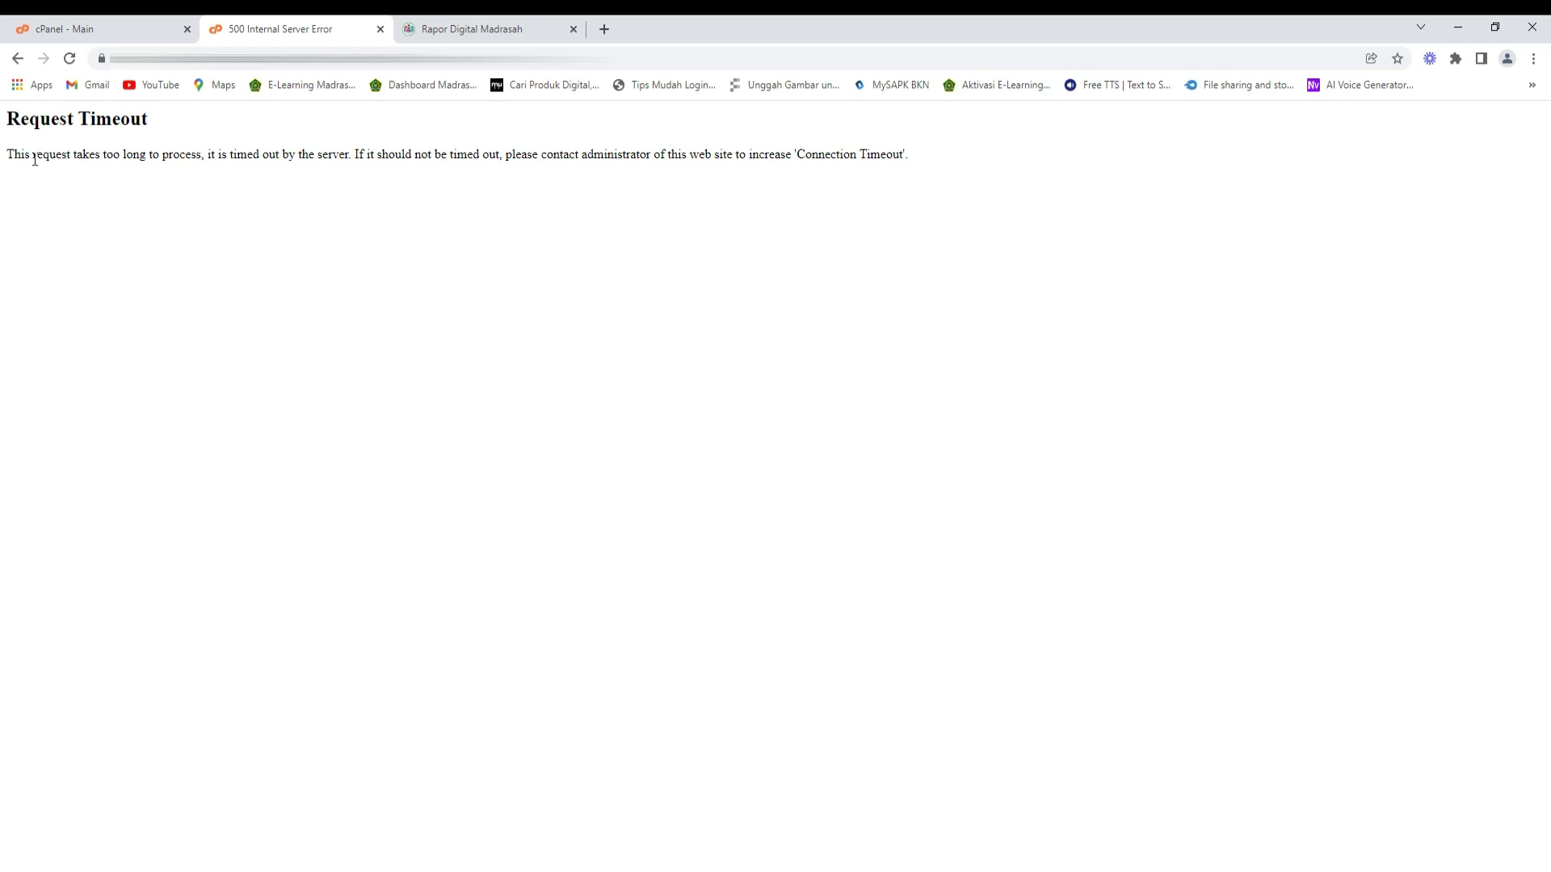
- Close the Request Timeout page and reopen phpMyAdmin from cPanel
left_click_drag(34, 158, 160, 156)
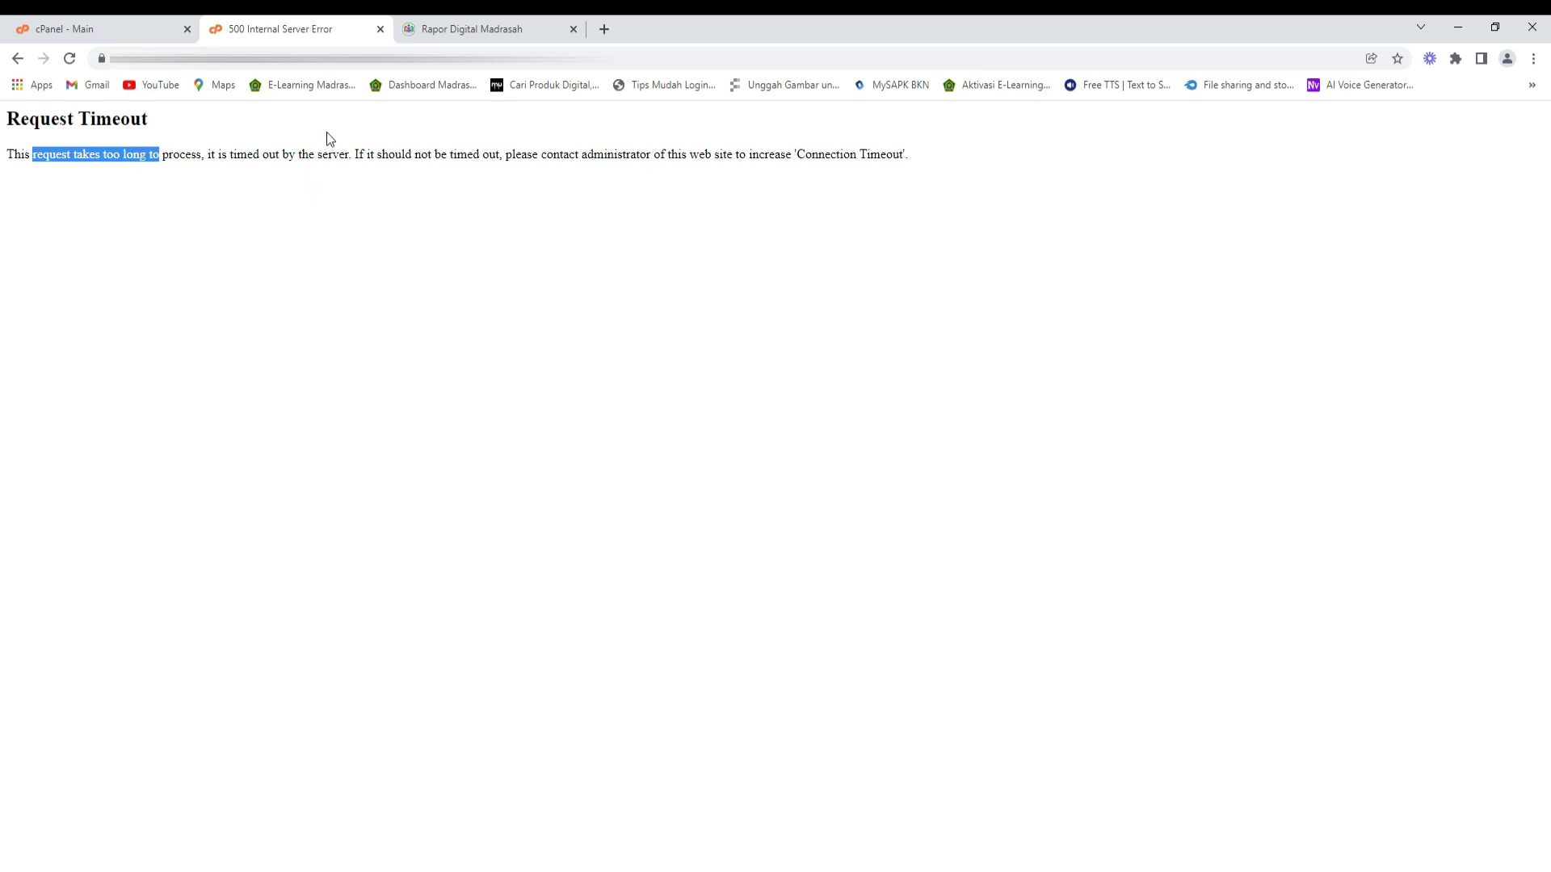
left_click(379, 29)
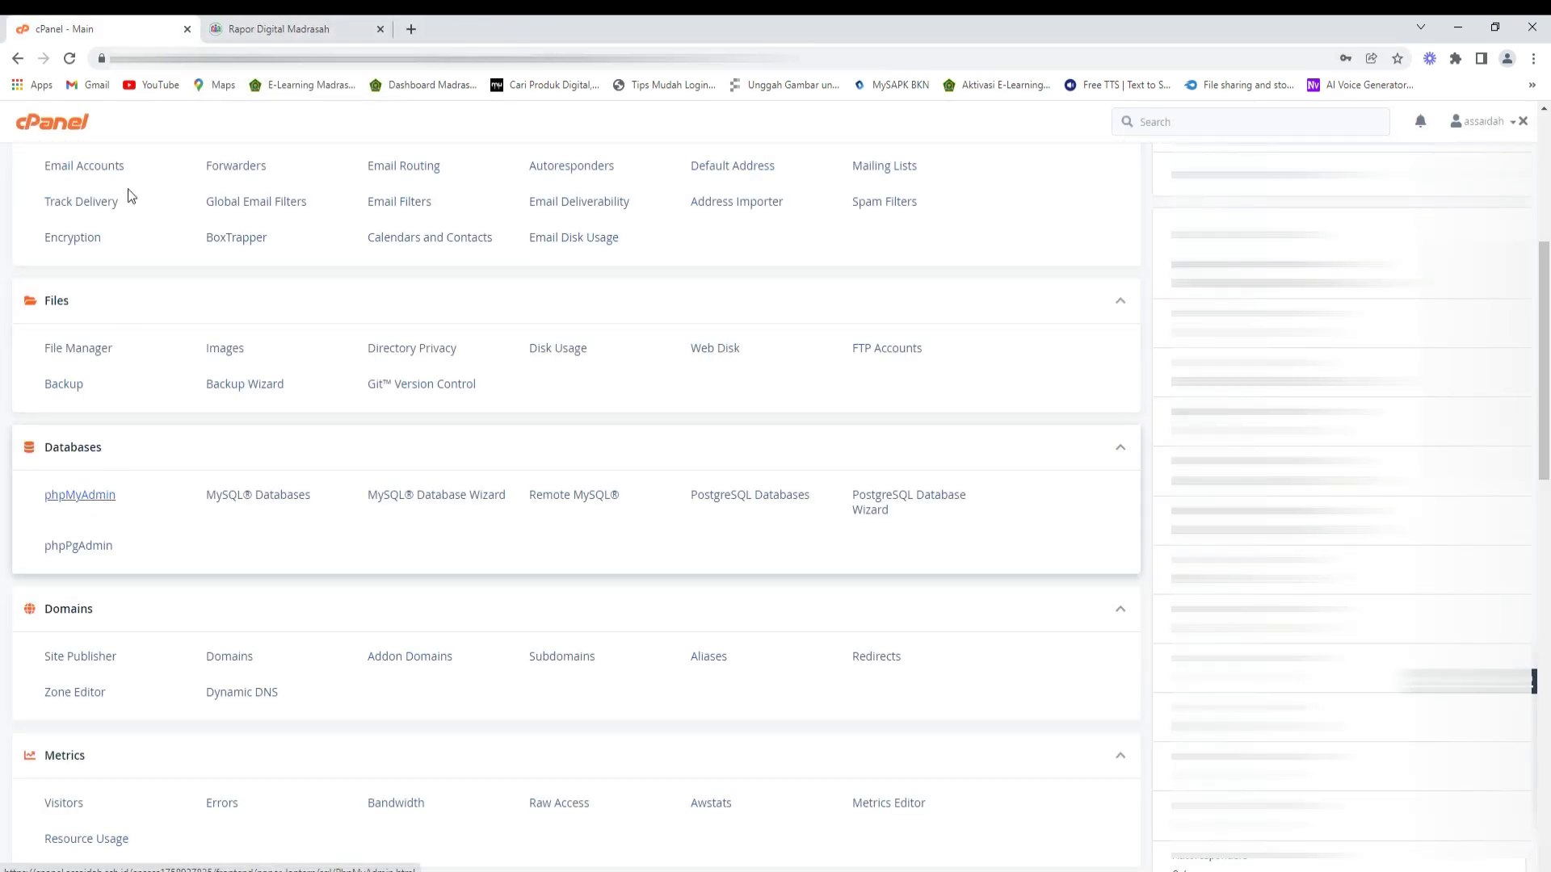
left_click(103, 499)
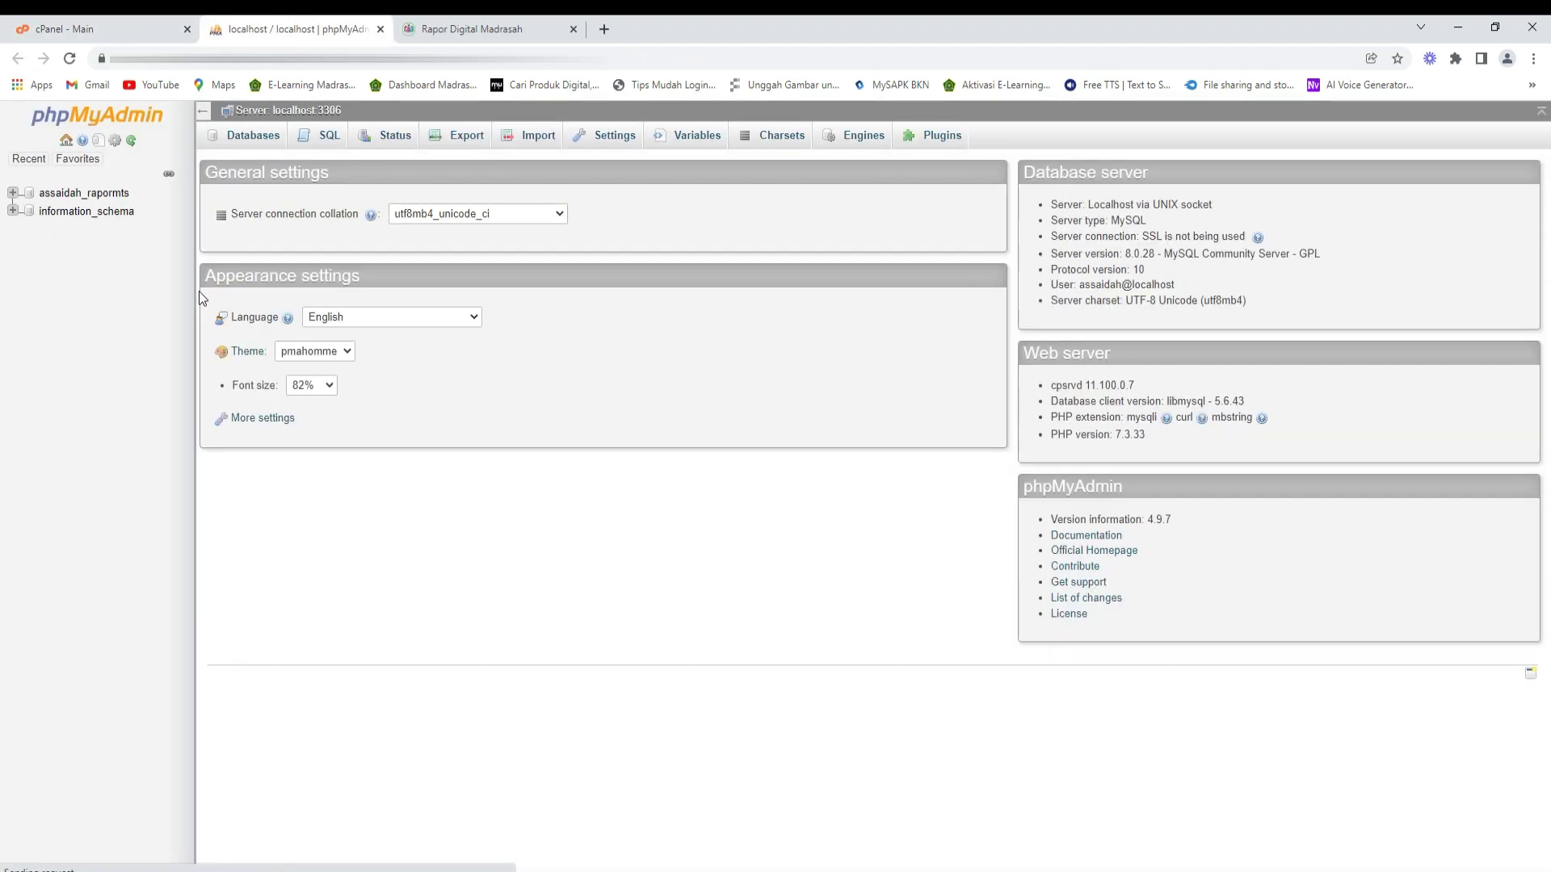
- Browse assaidah_rapormts to confirm its 38 imported tables, then close phpMyAdmin
left_click(90, 201)
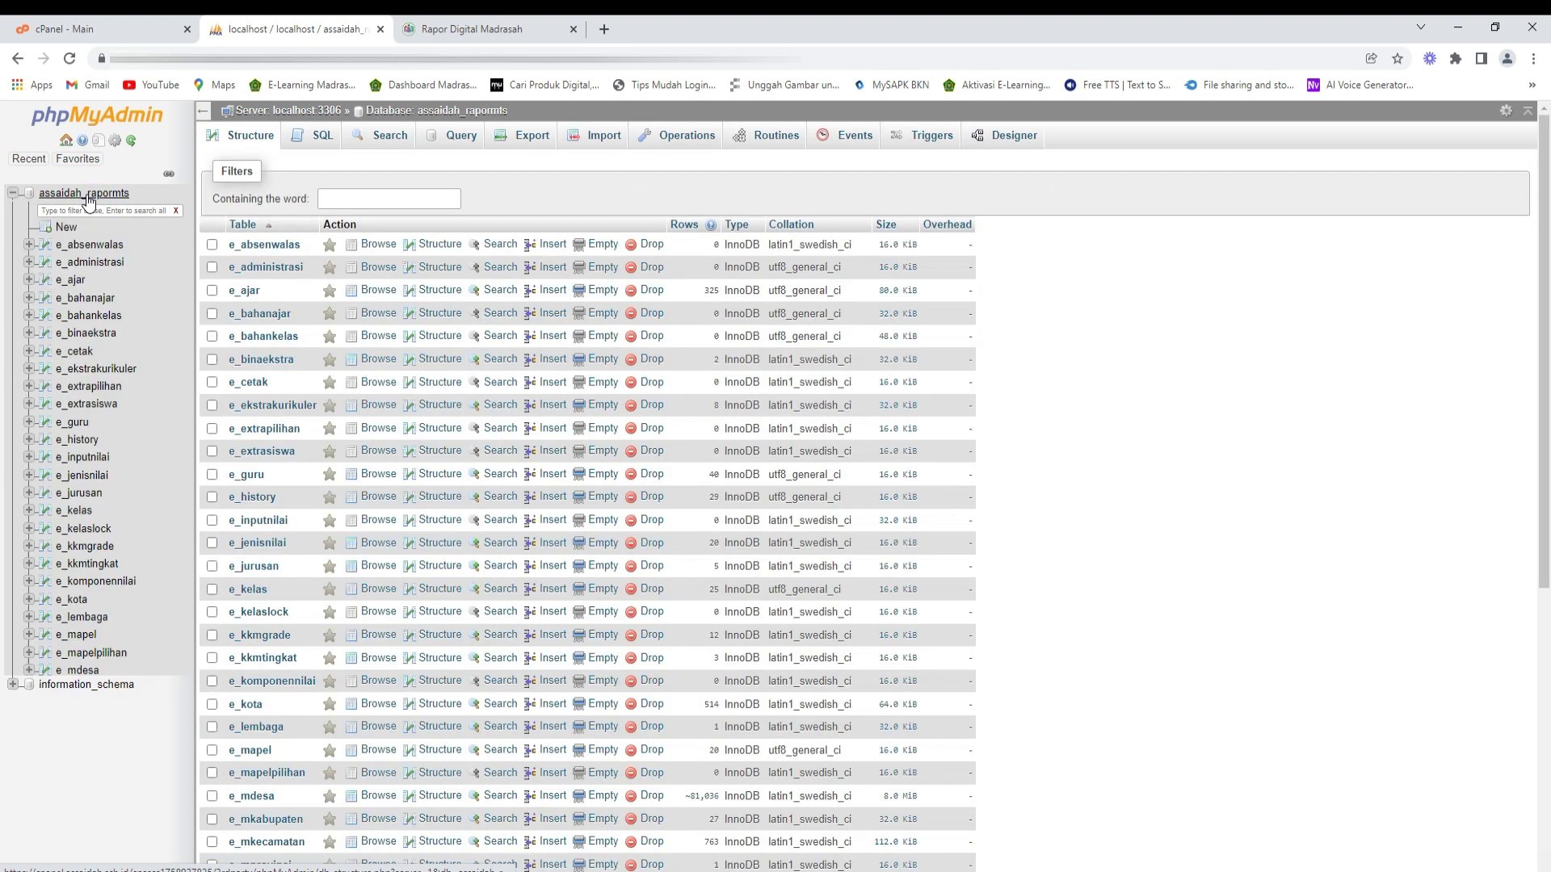
scroll(434, 385, "down", 5)
scroll(434, 386, "down", 1)
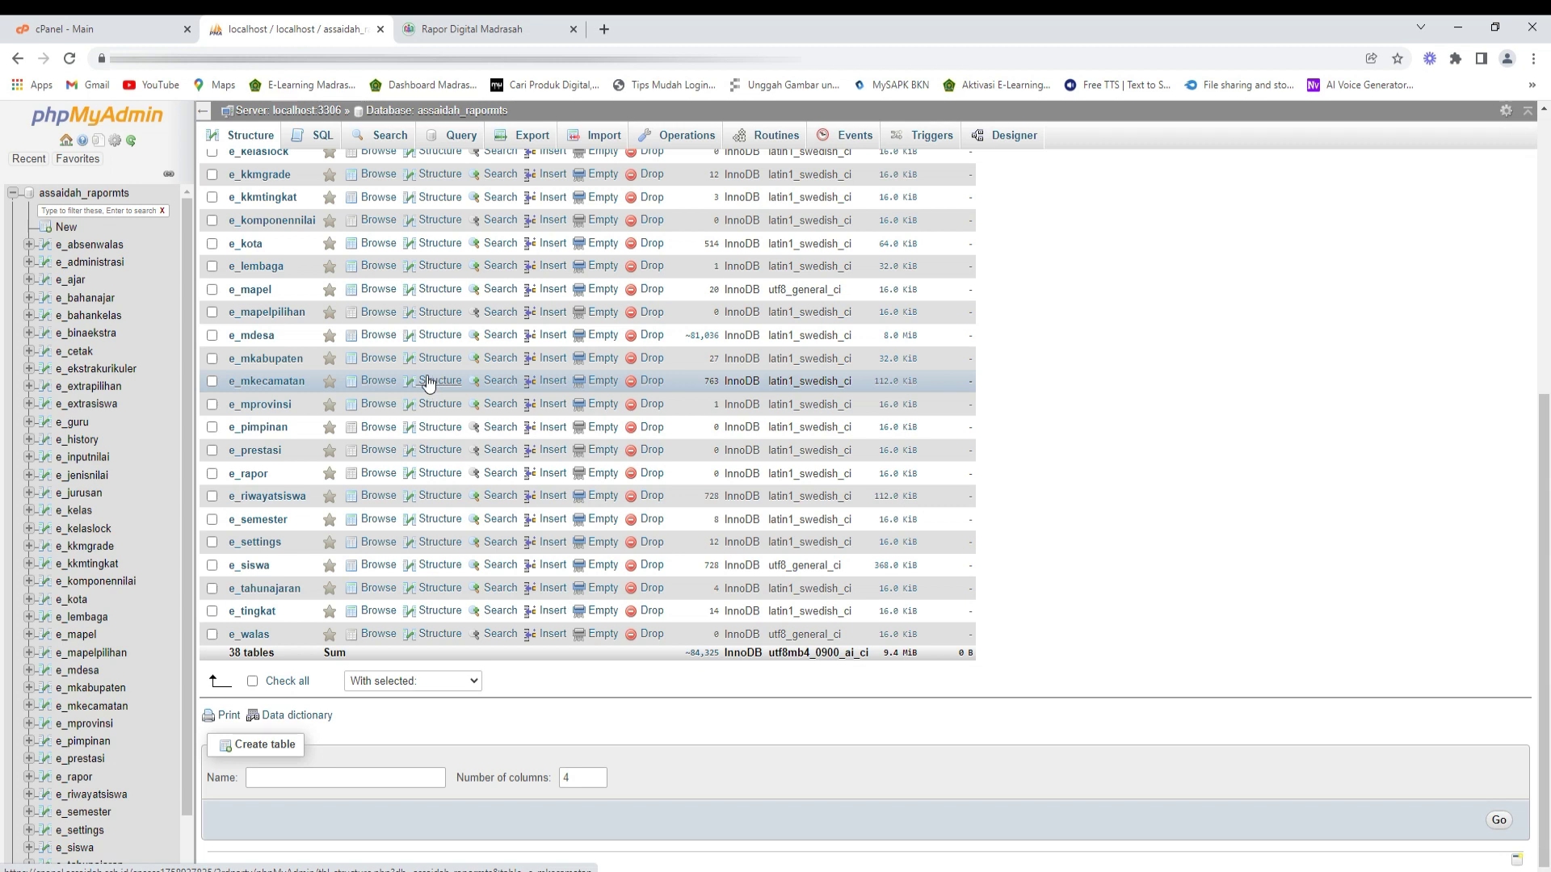
scroll(433, 386, "up", 5)
scroll(426, 380, "up", 1)
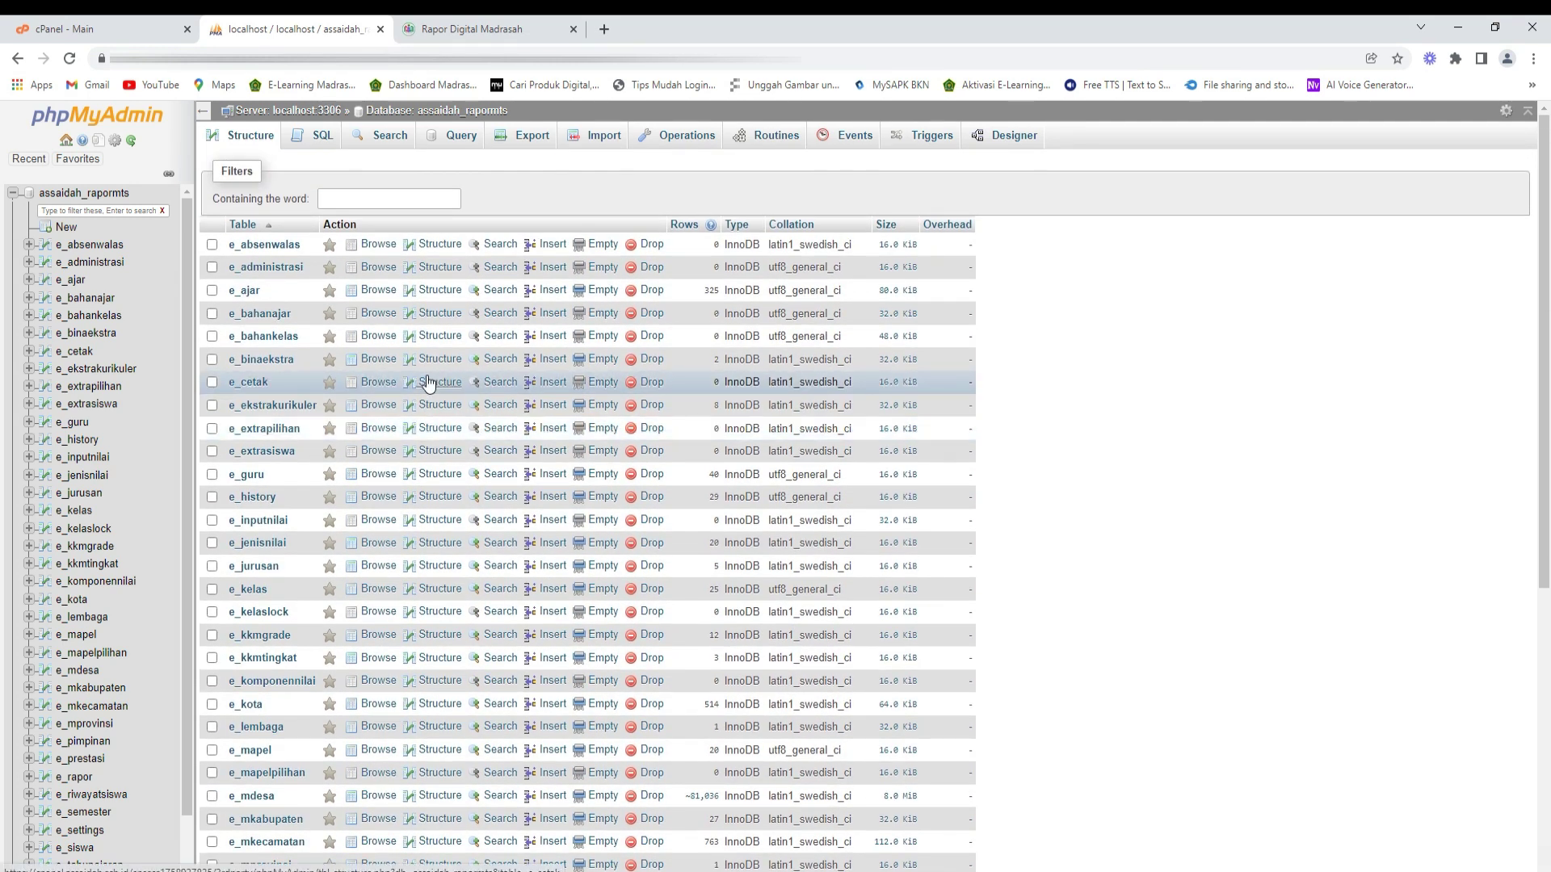
left_click(379, 30)
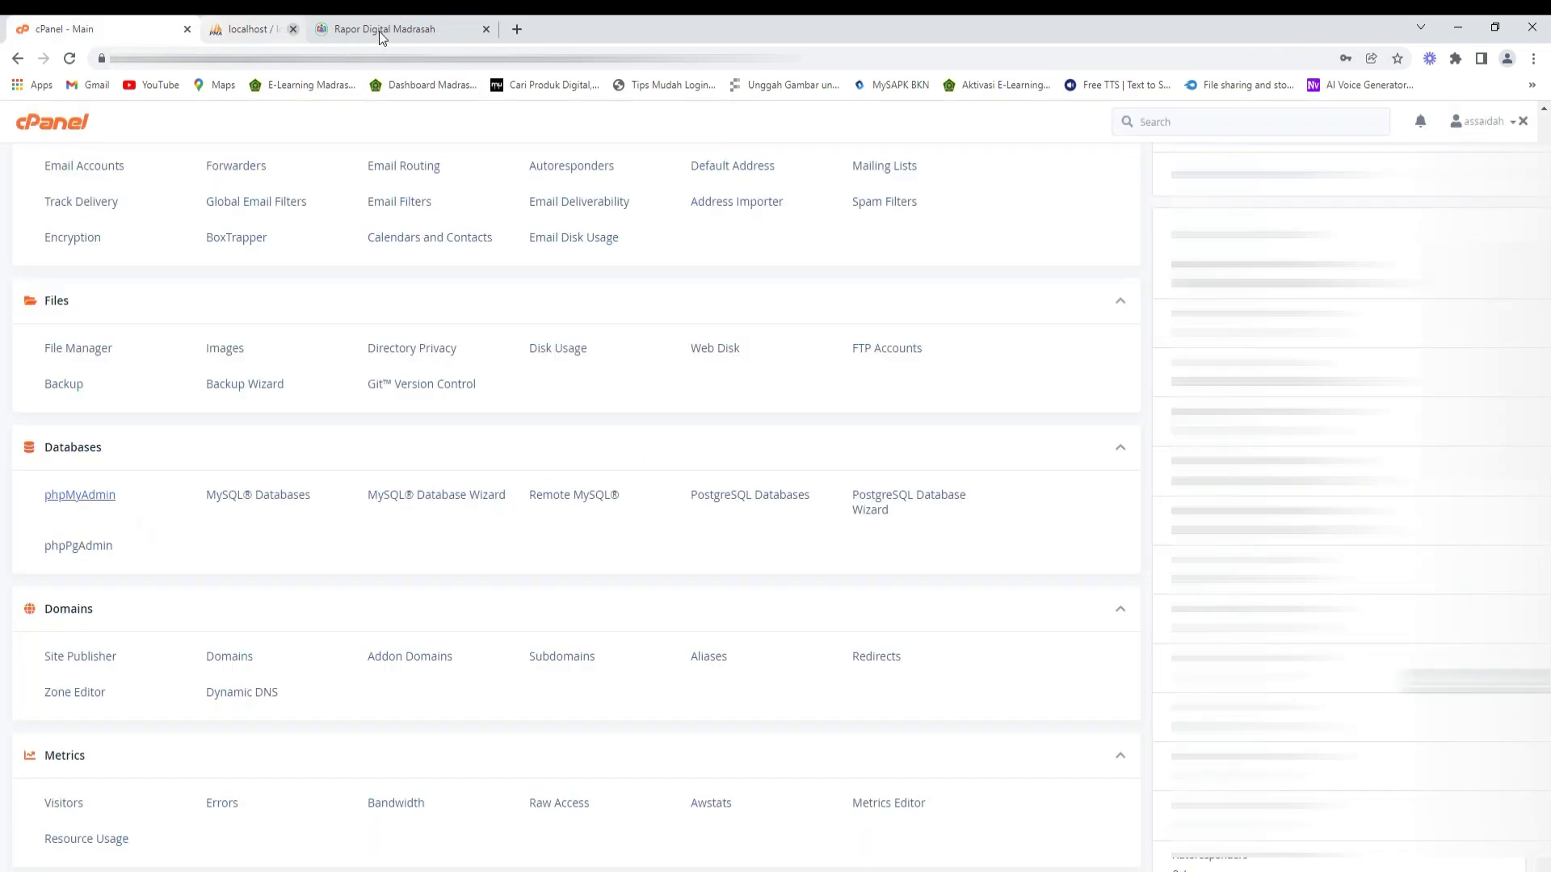
- Log out of cPanel and close its login tab
left_click(1485, 121)
left_click(1379, 480)
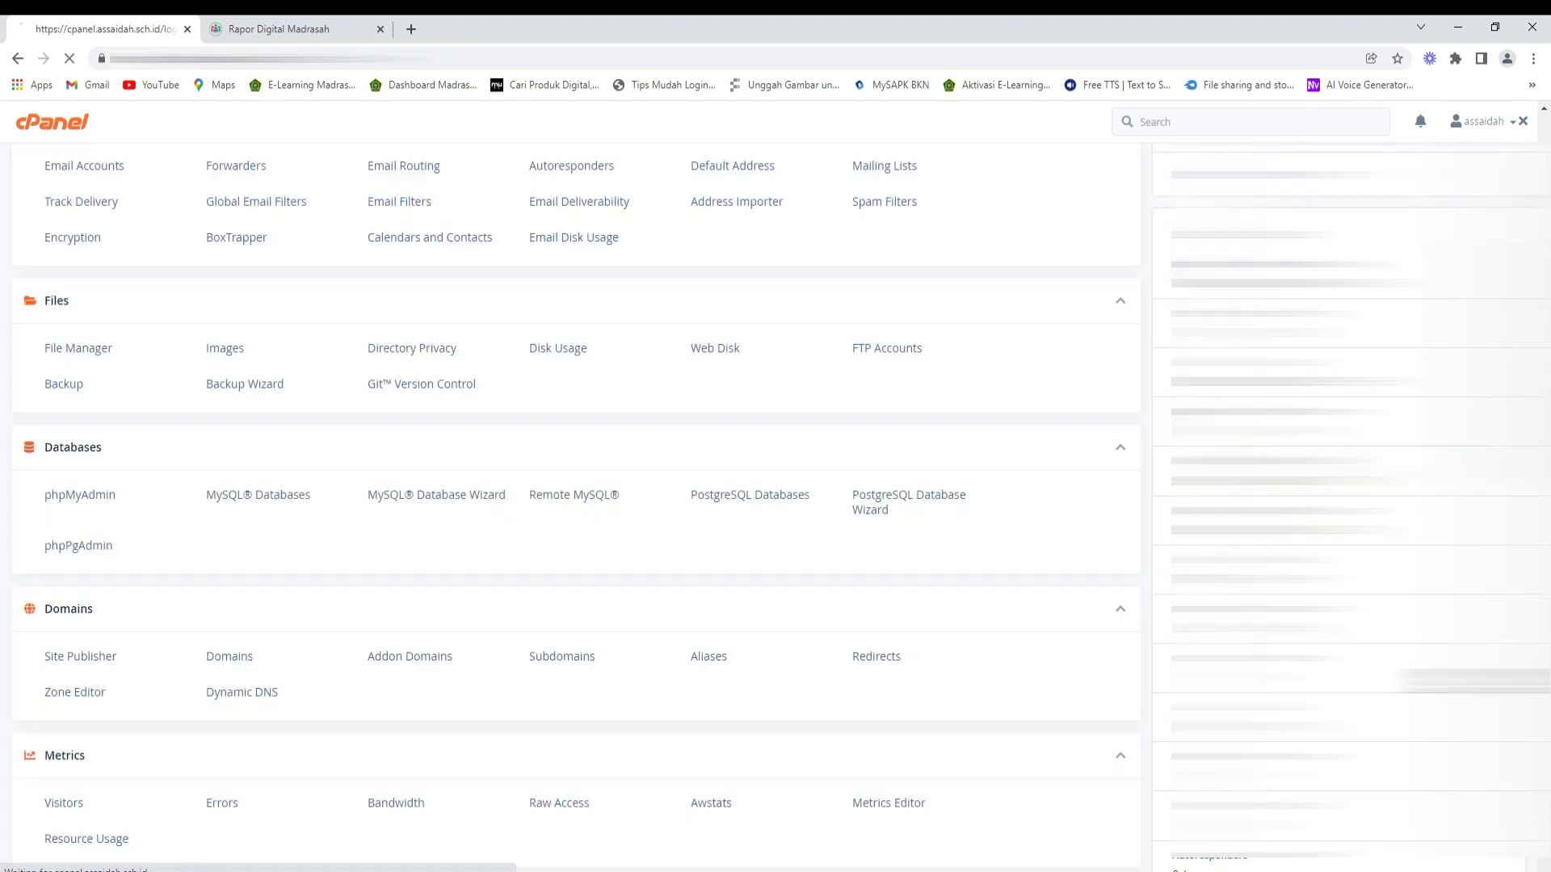
left_click(186, 29)
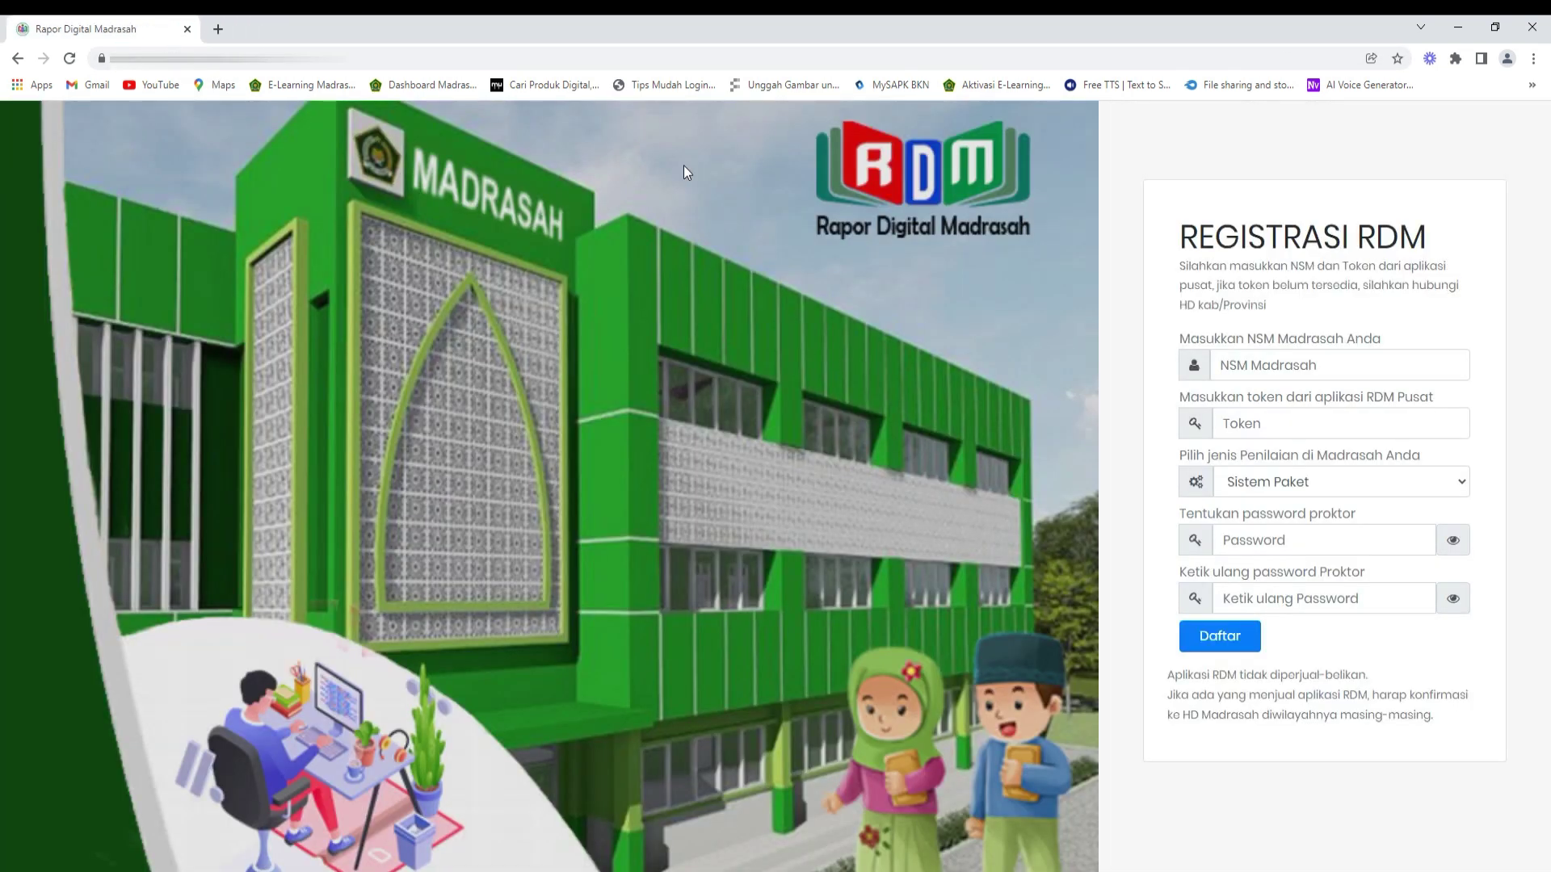
- Clear Chrome's cookies, cache and history for all time, then close Settings
key("ctrl+shift+Delete")
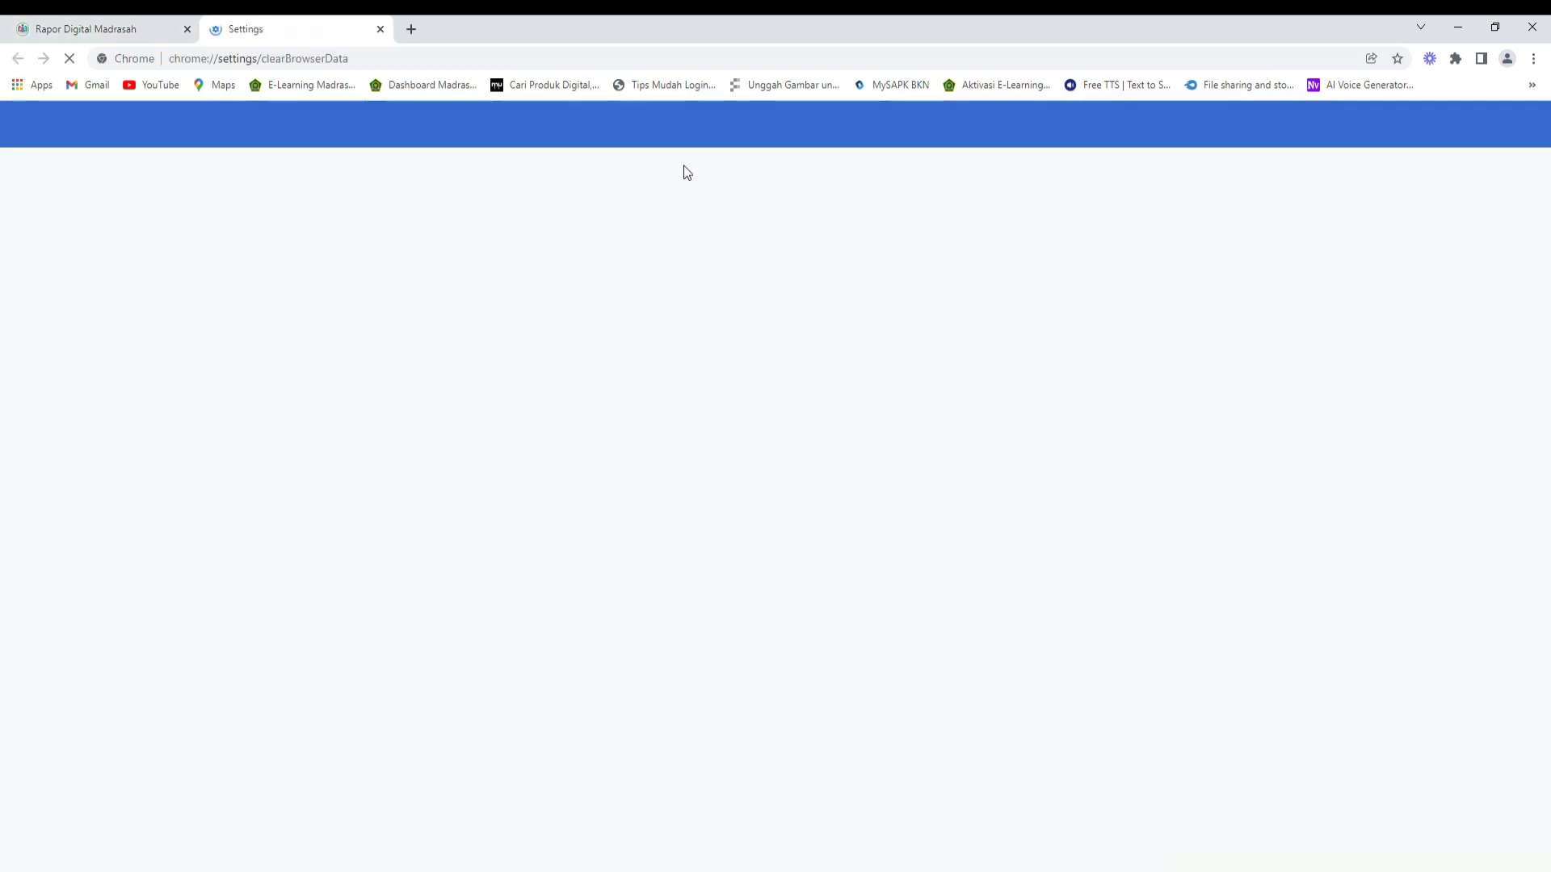
left_click(940, 664)
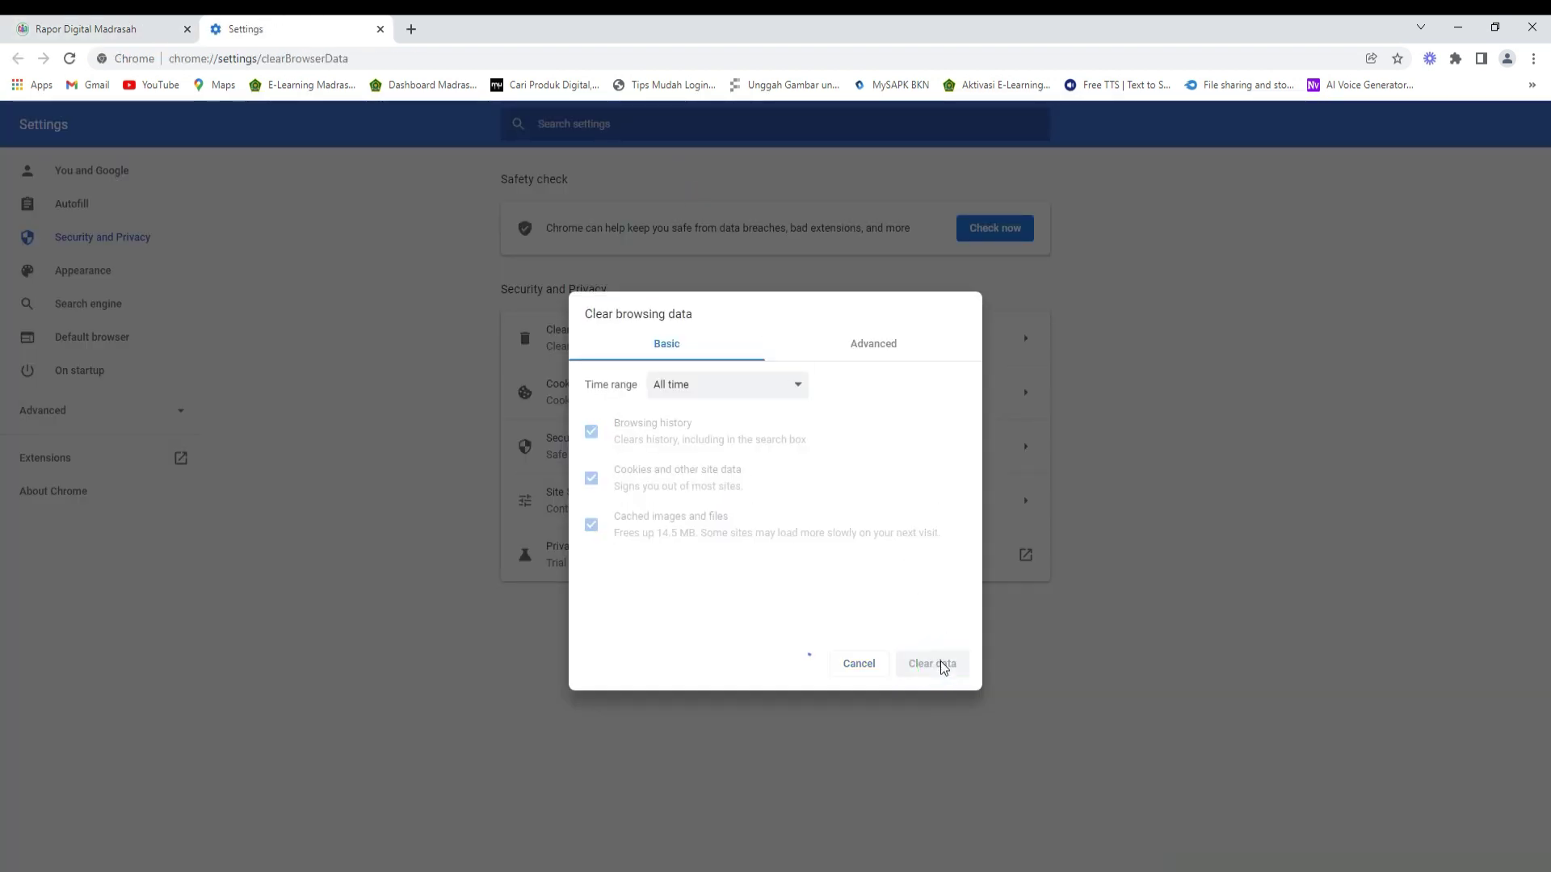
left_click(814, 338)
left_click(876, 343)
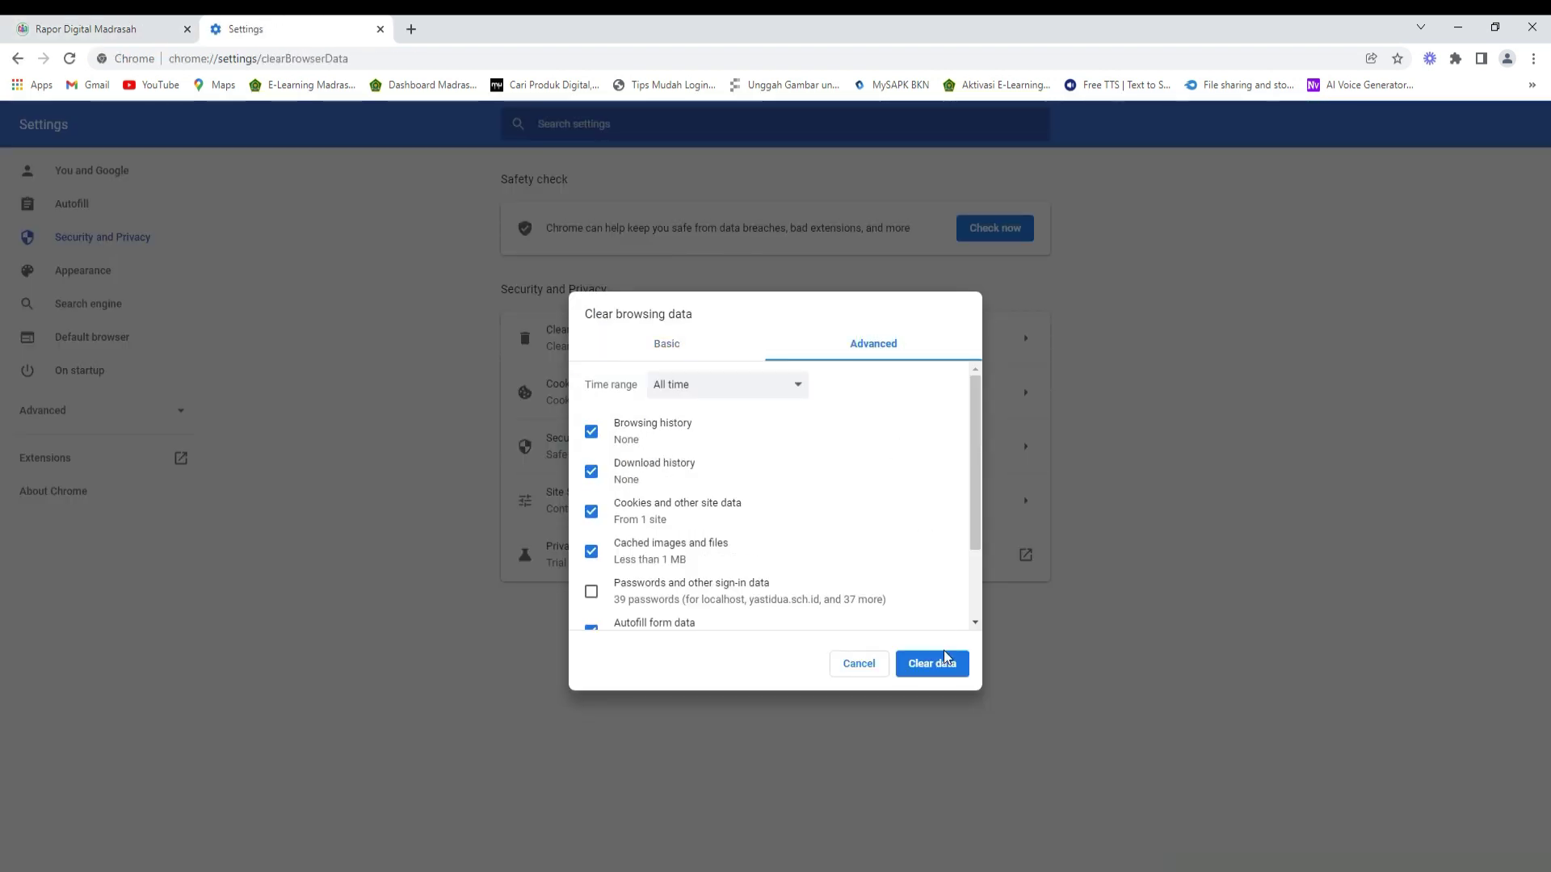
left_click(937, 661)
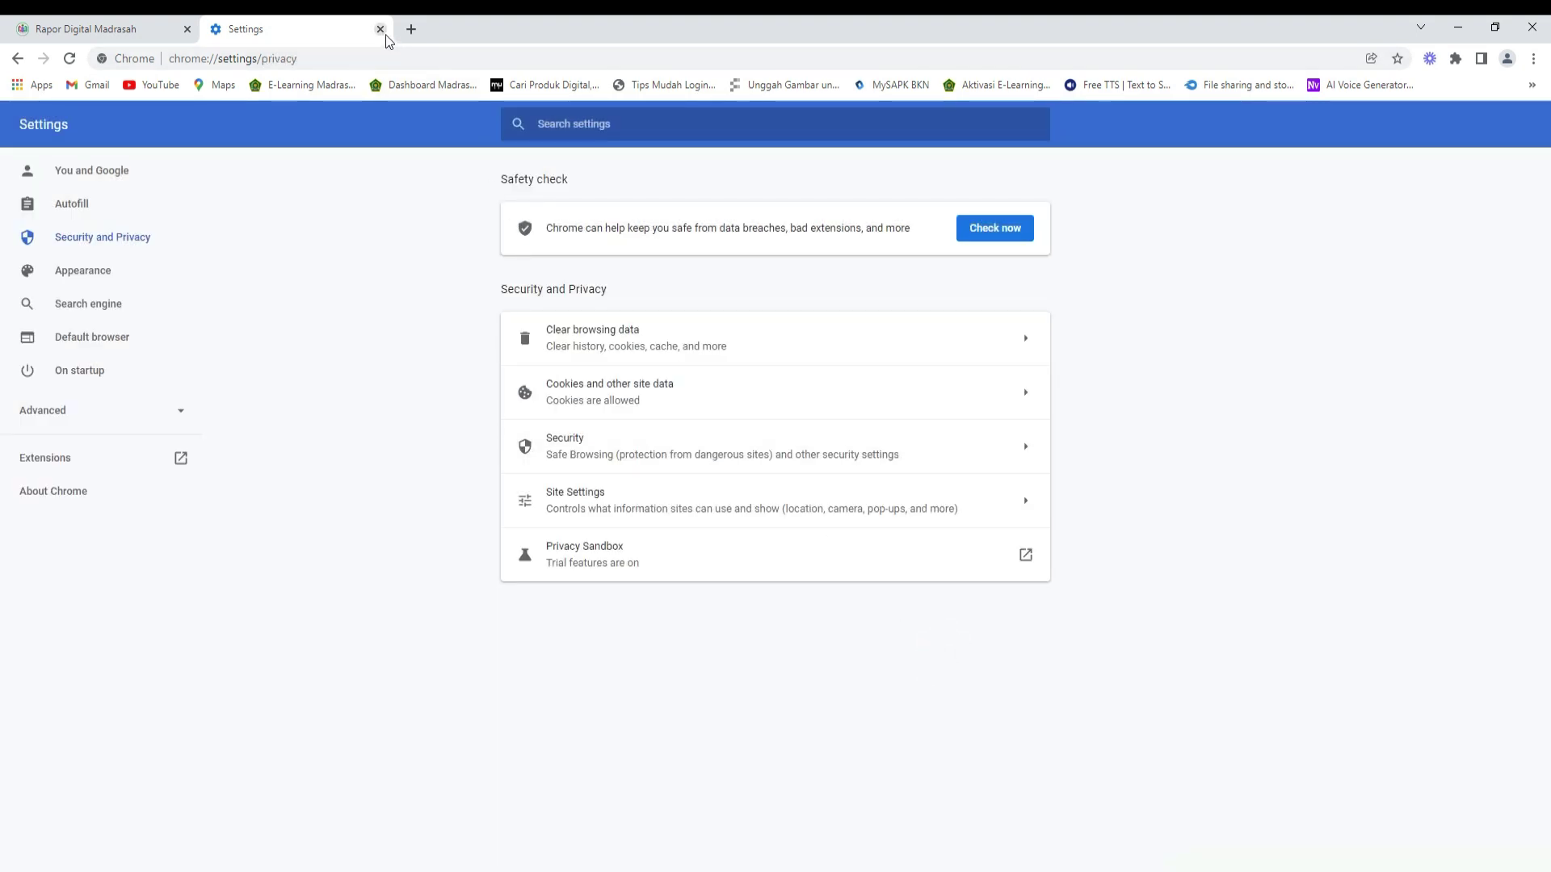
left_click(381, 29)
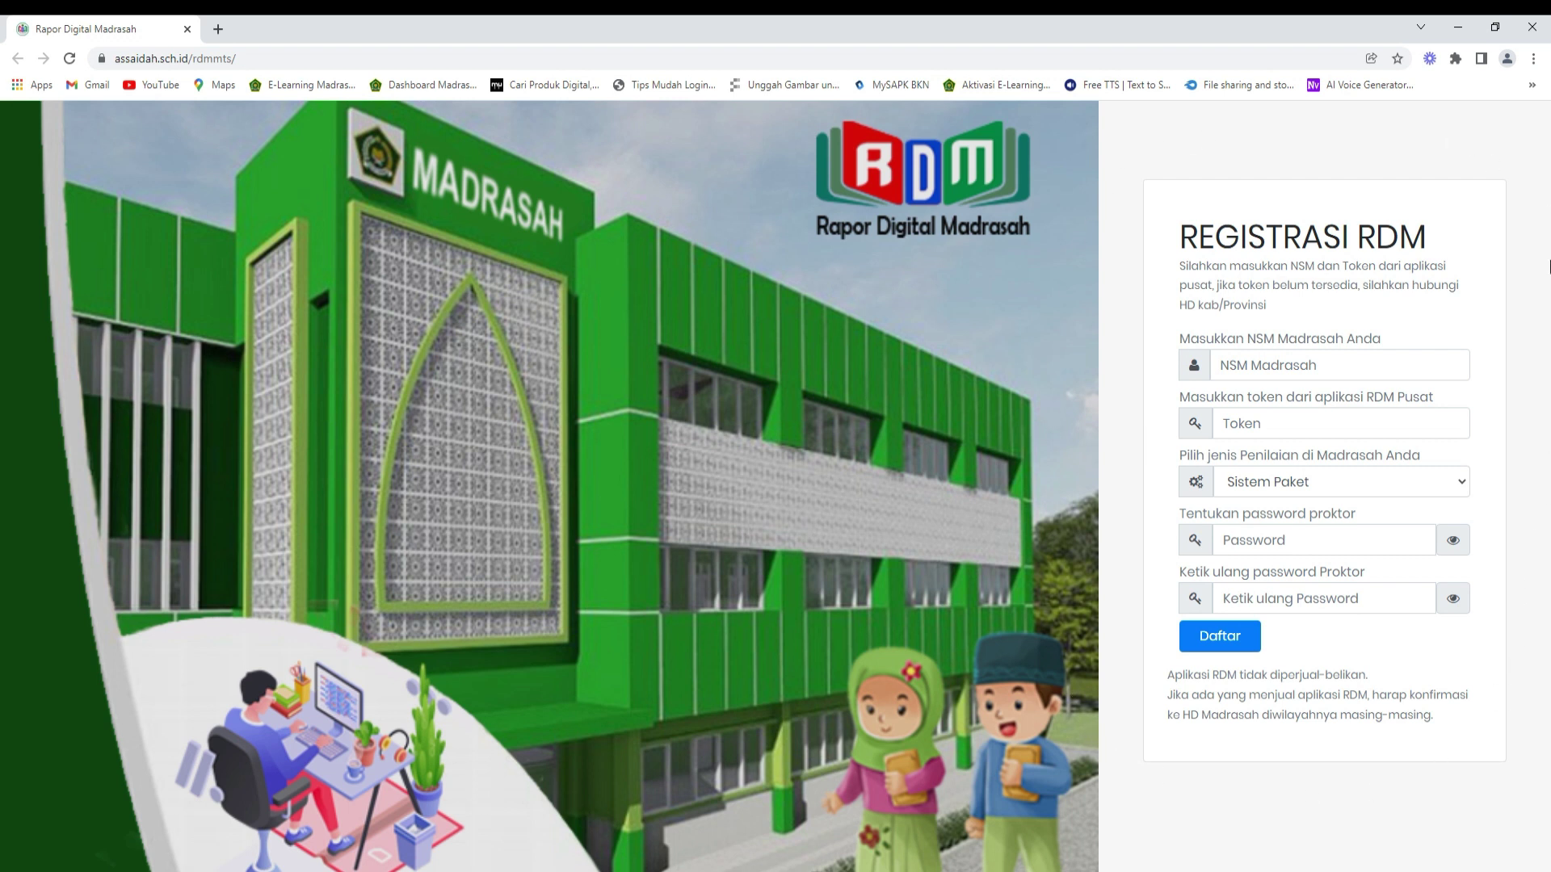
- Reload the Rapor Digital Madrasah page and sign in with the admin username and password
left_click(69, 61)
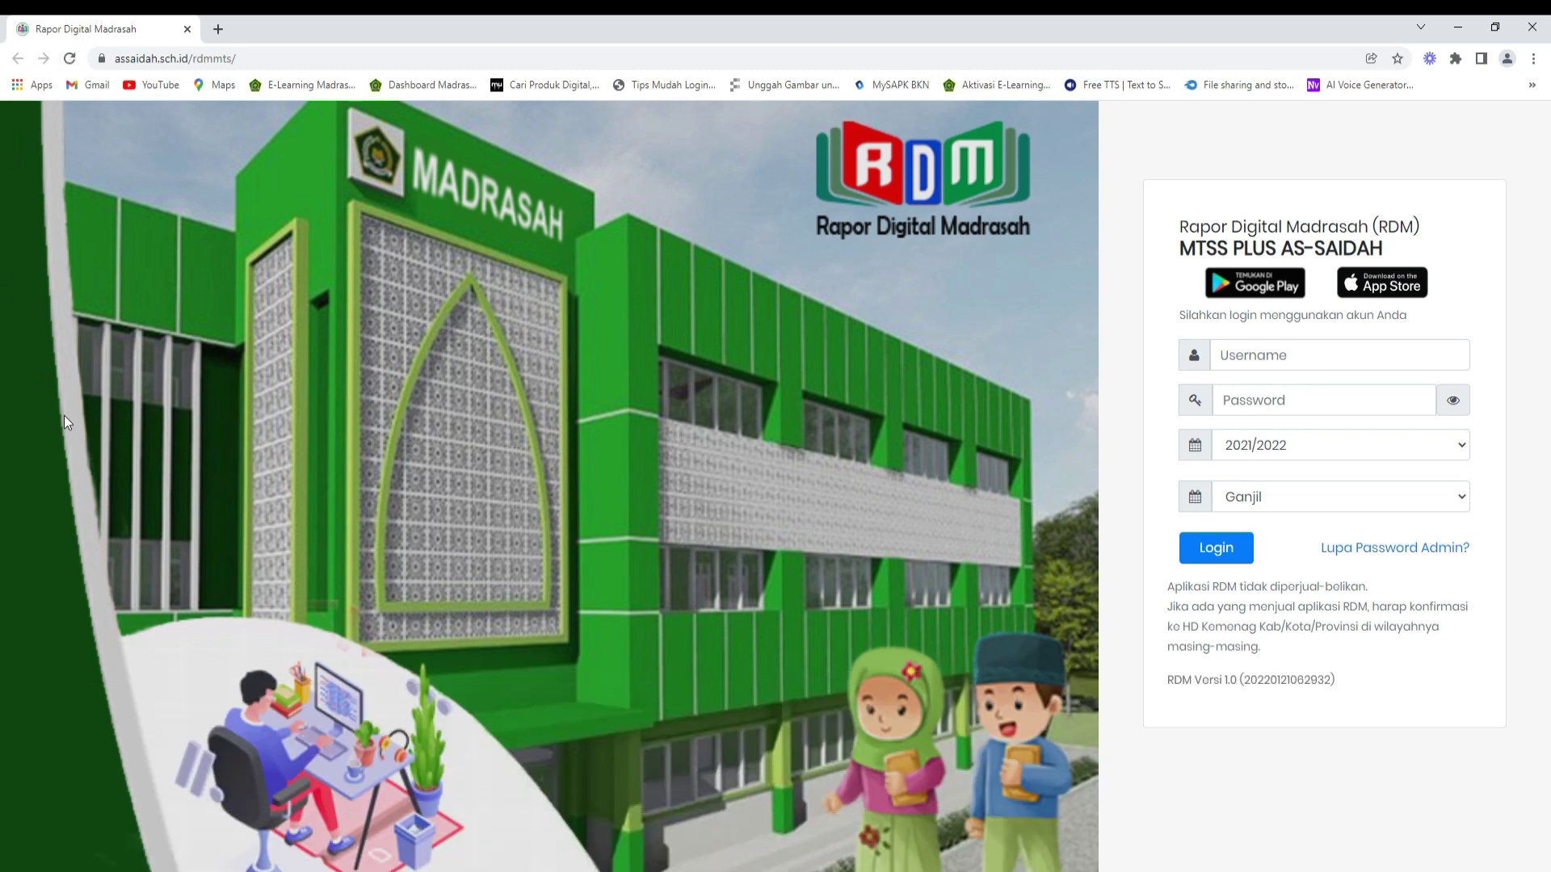
left_click(1246, 351)
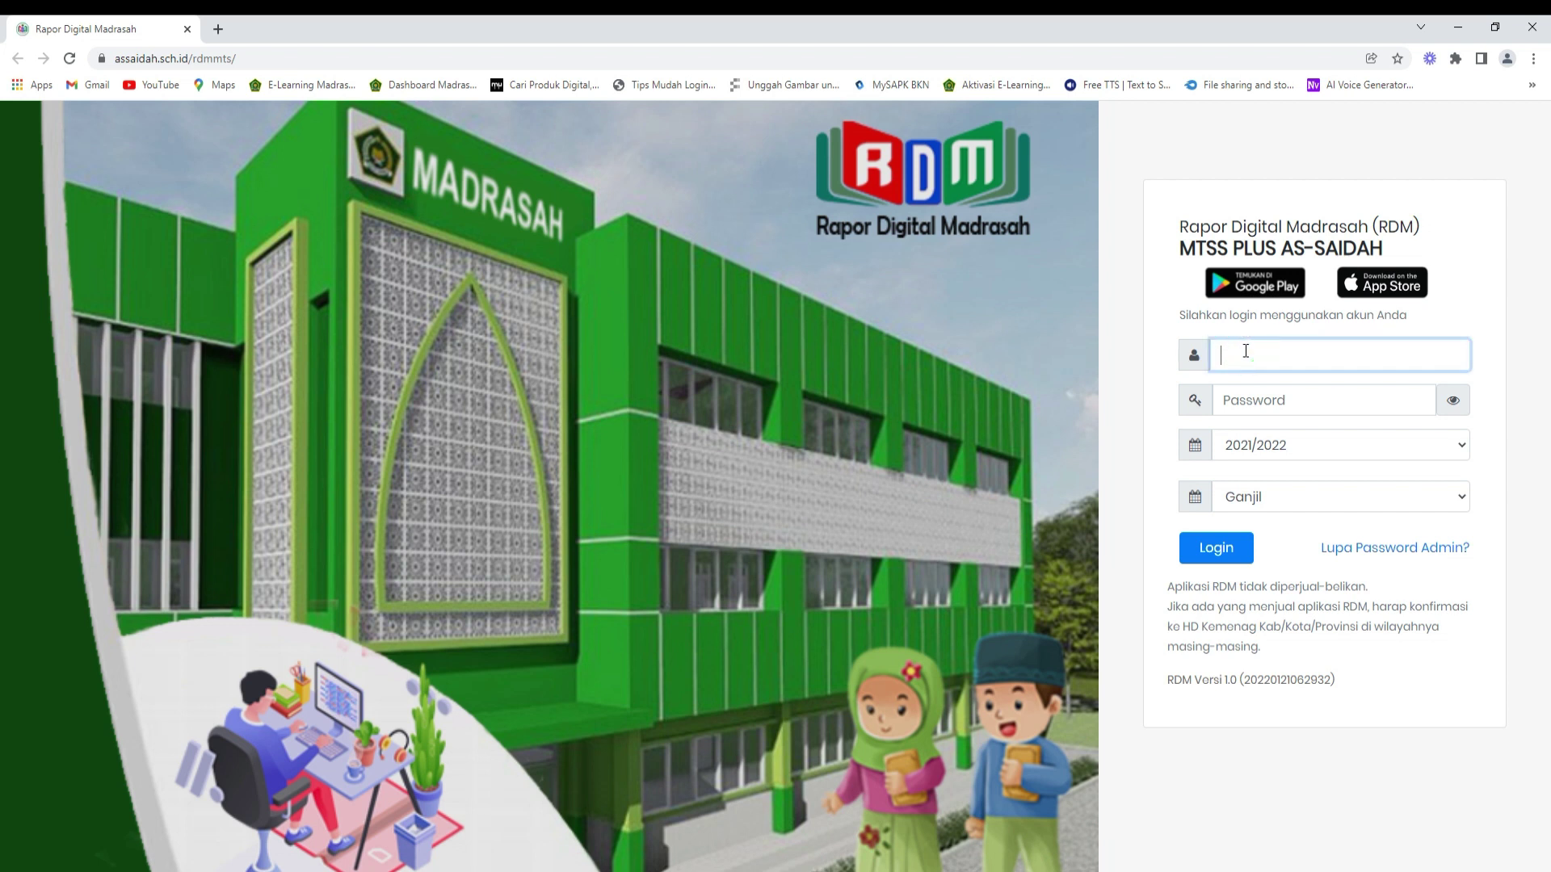
key("ctrl+v")
left_click(1251, 401)
type("•••••••••")
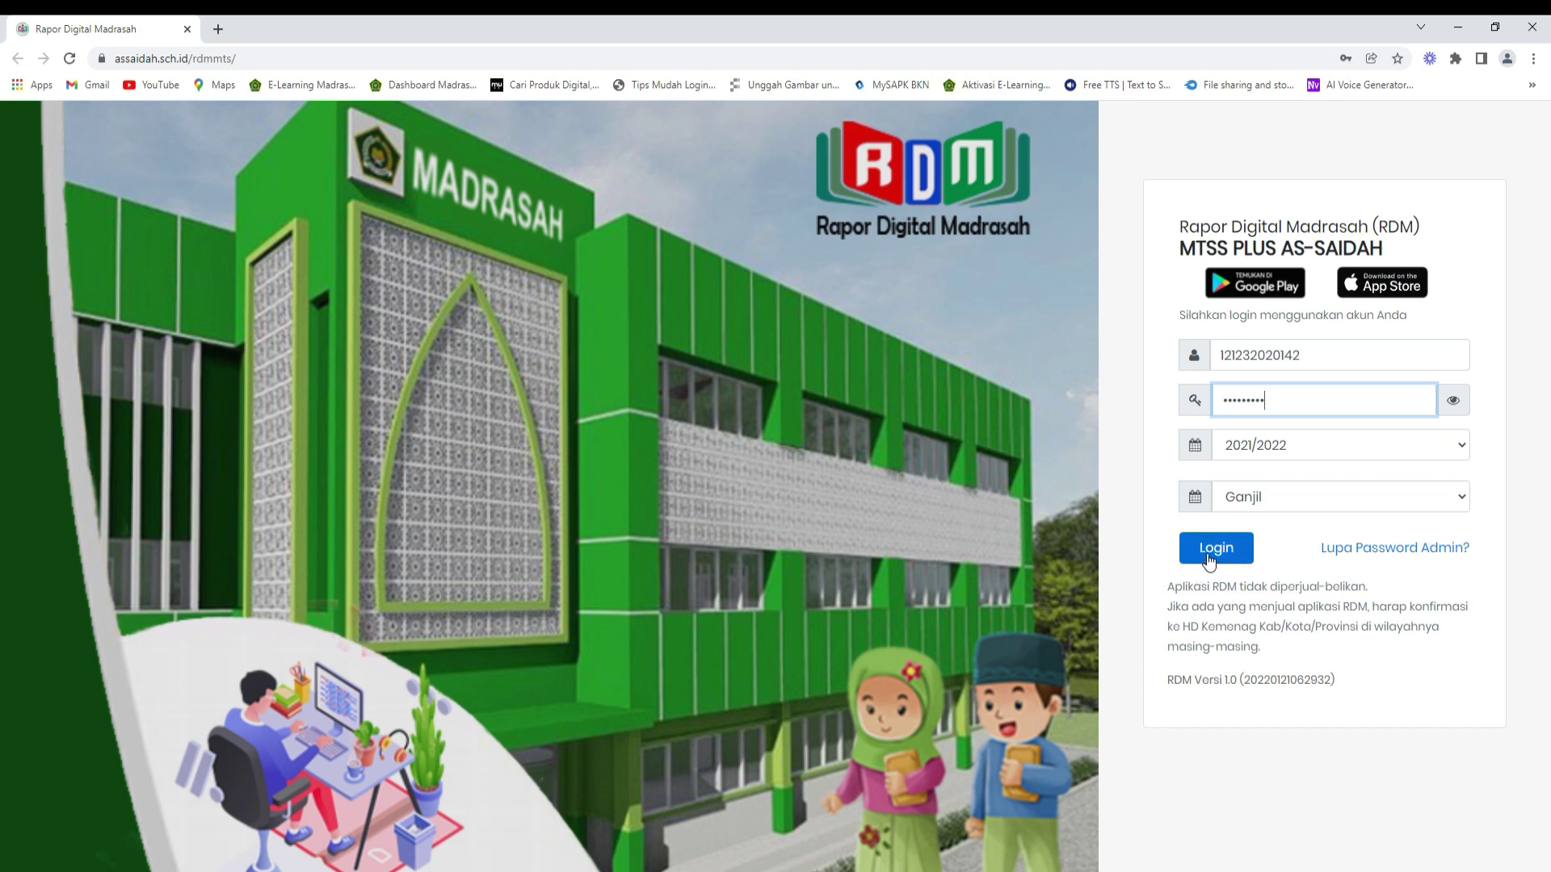
left_click(1209, 549)
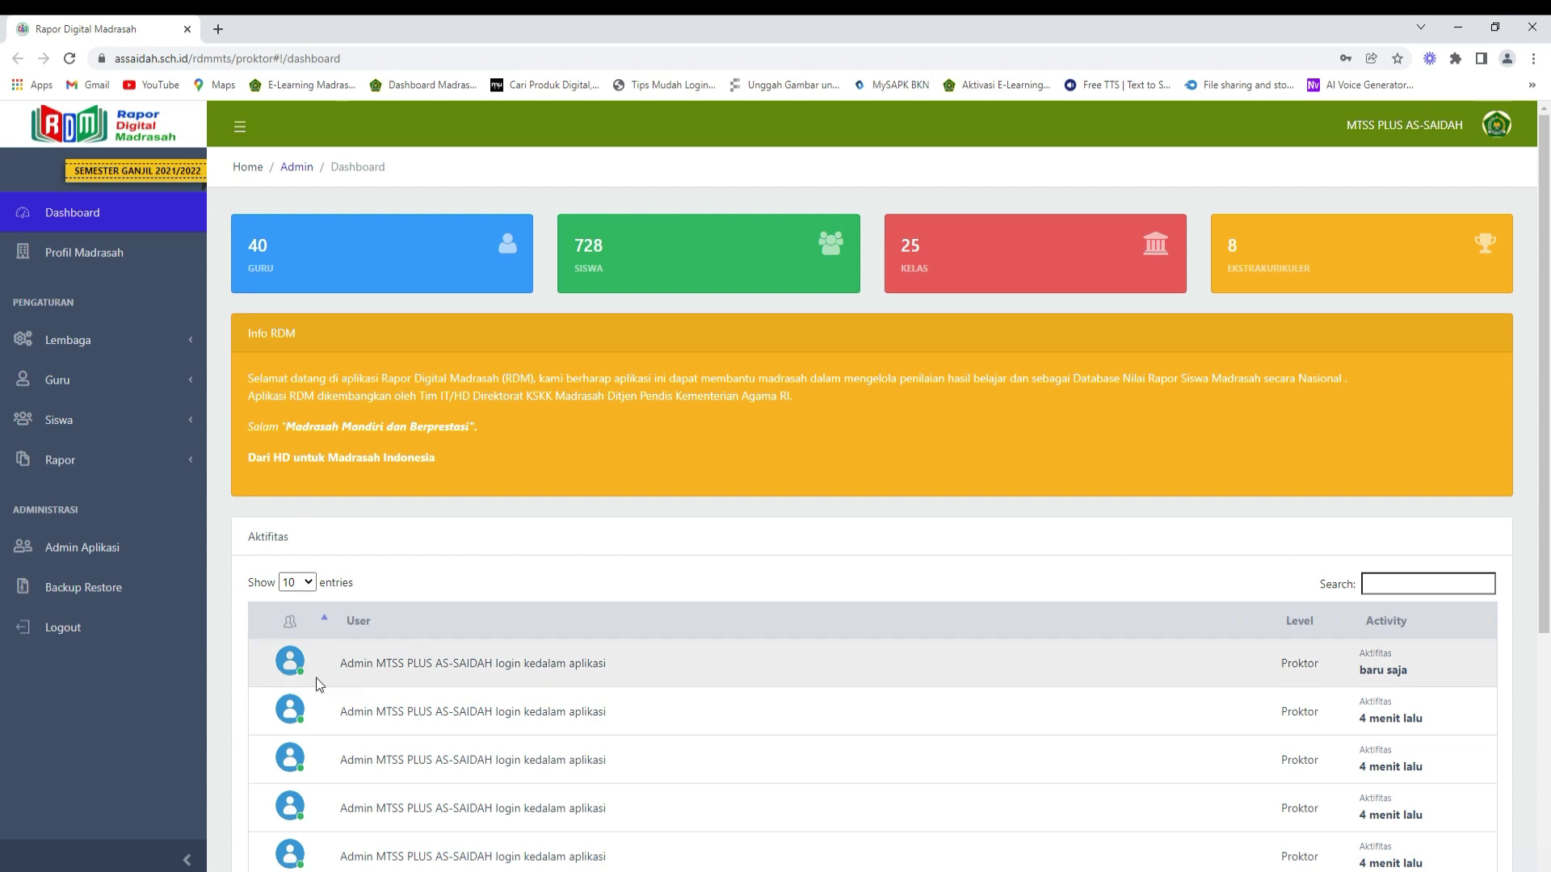
- Open Profil Madrasah to see the MTSS PLUS AS-SAIDAH logo, then log out of RDM
scroll(432, 819, "down", 1)
scroll(431, 820, "down", 3)
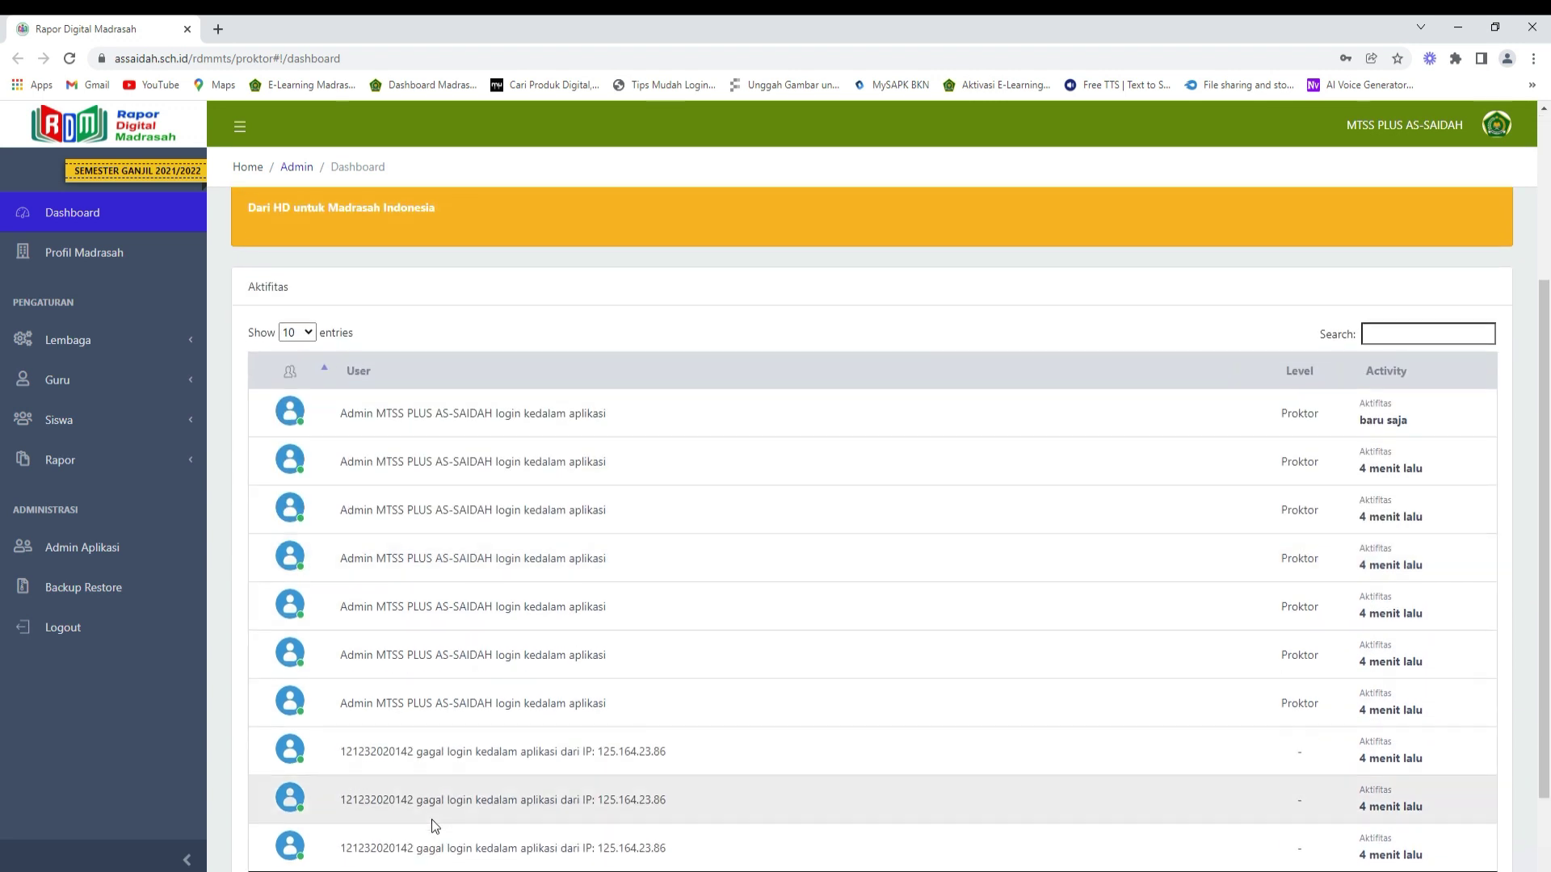
scroll(452, 808, "up", 3)
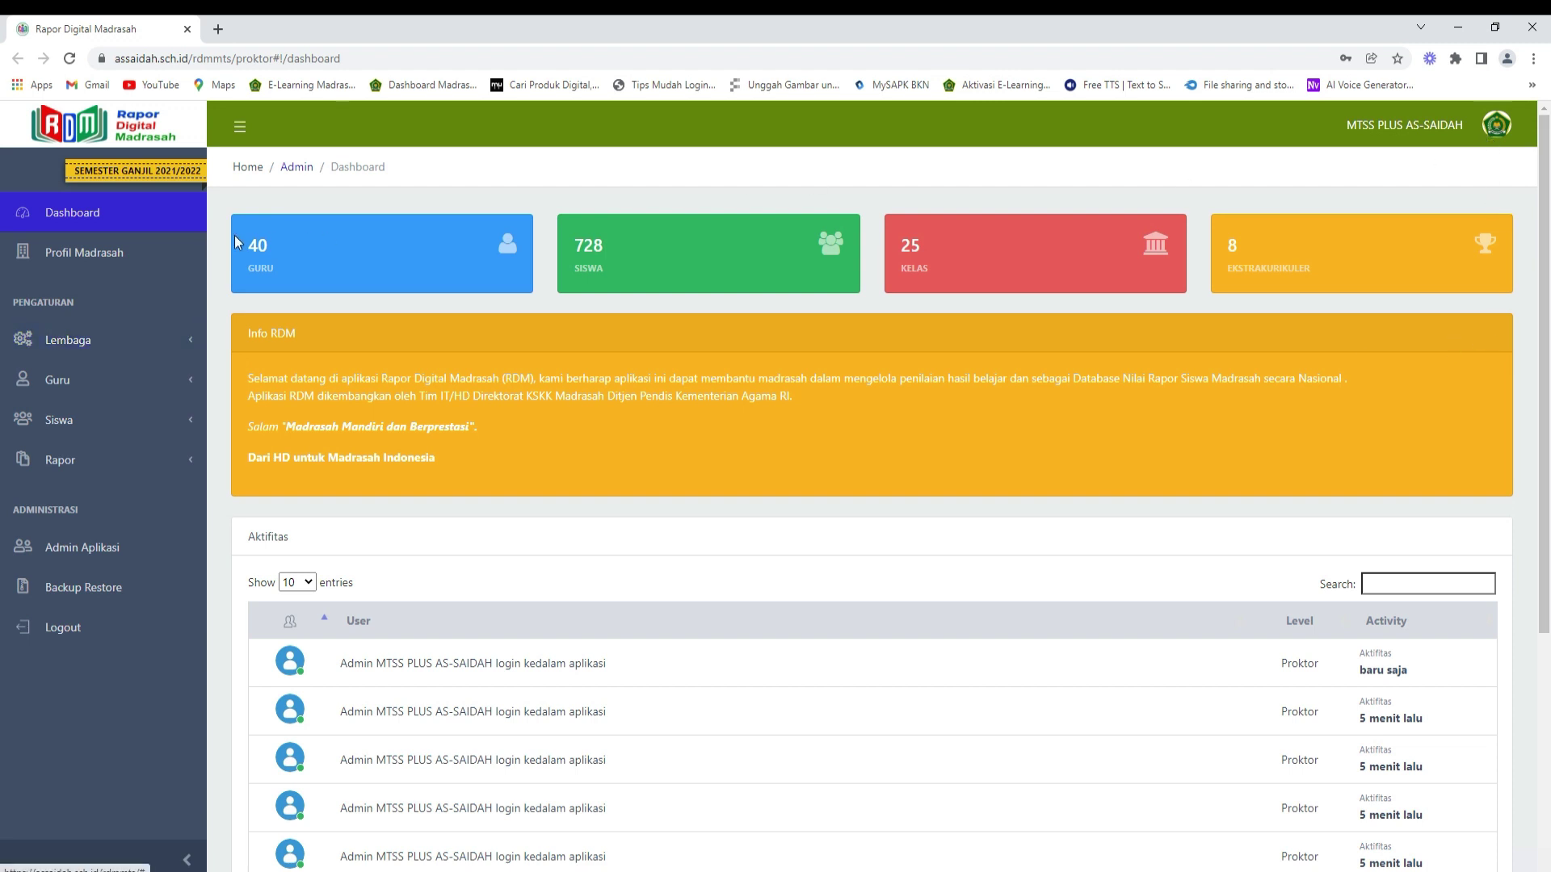
left_click(108, 263)
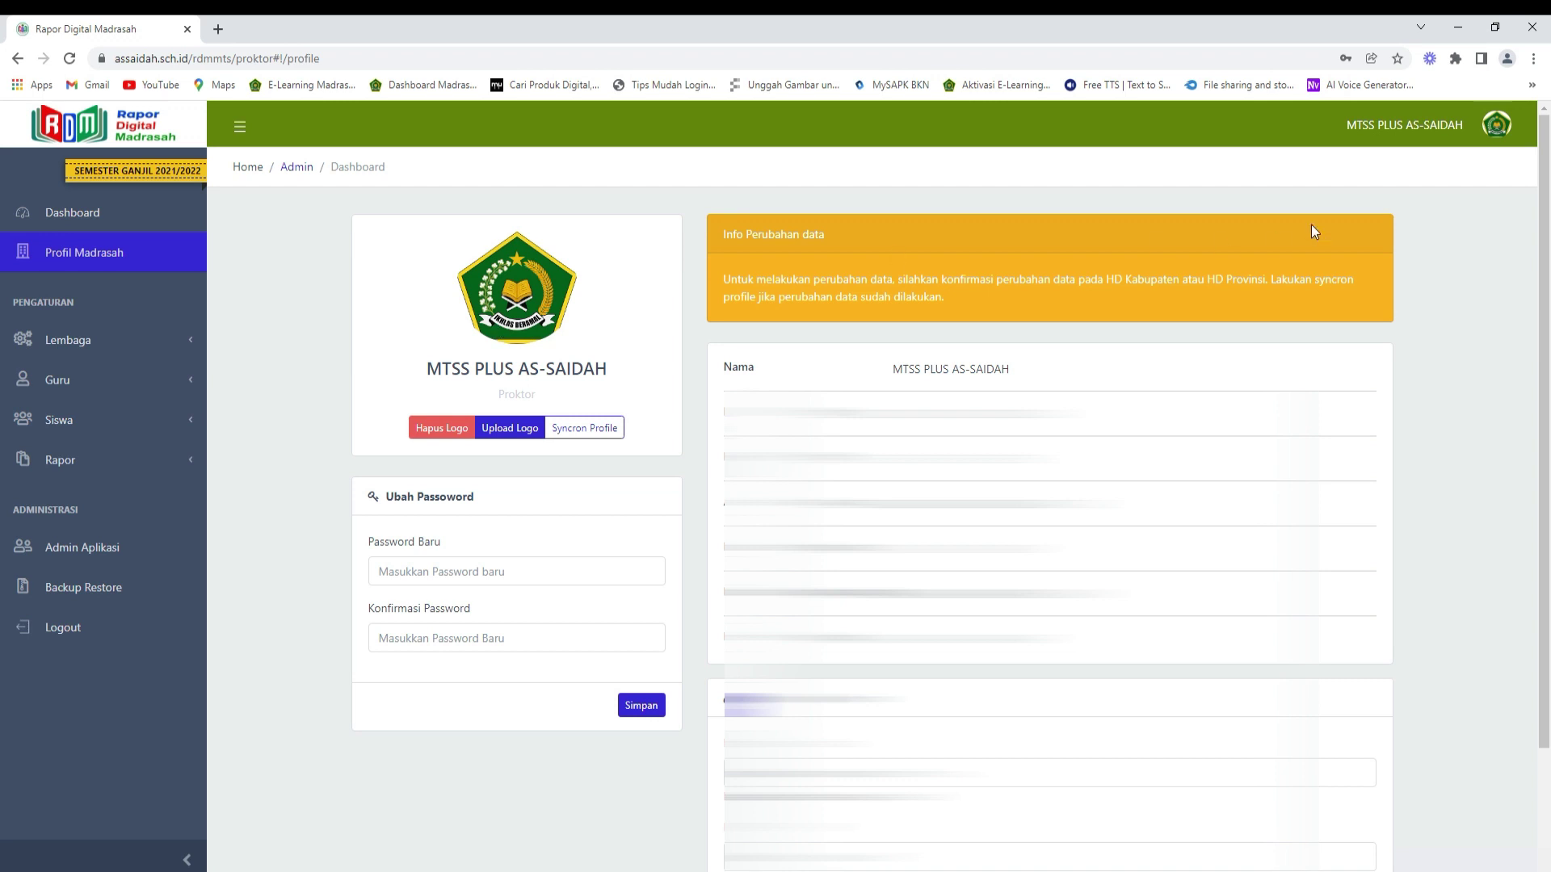
left_click(1496, 126)
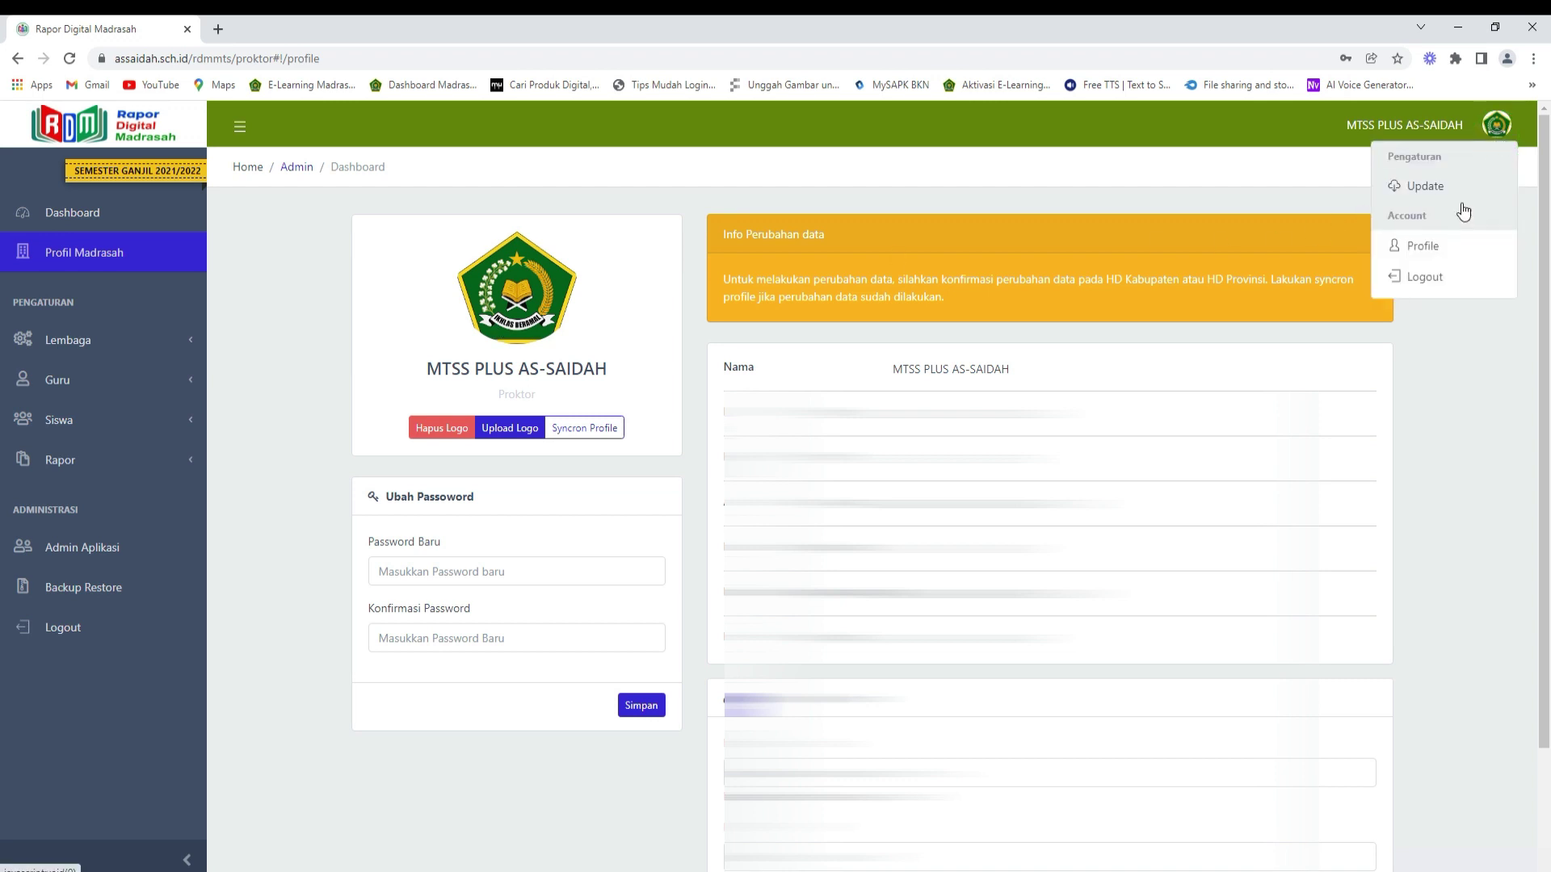
left_click(1424, 277)
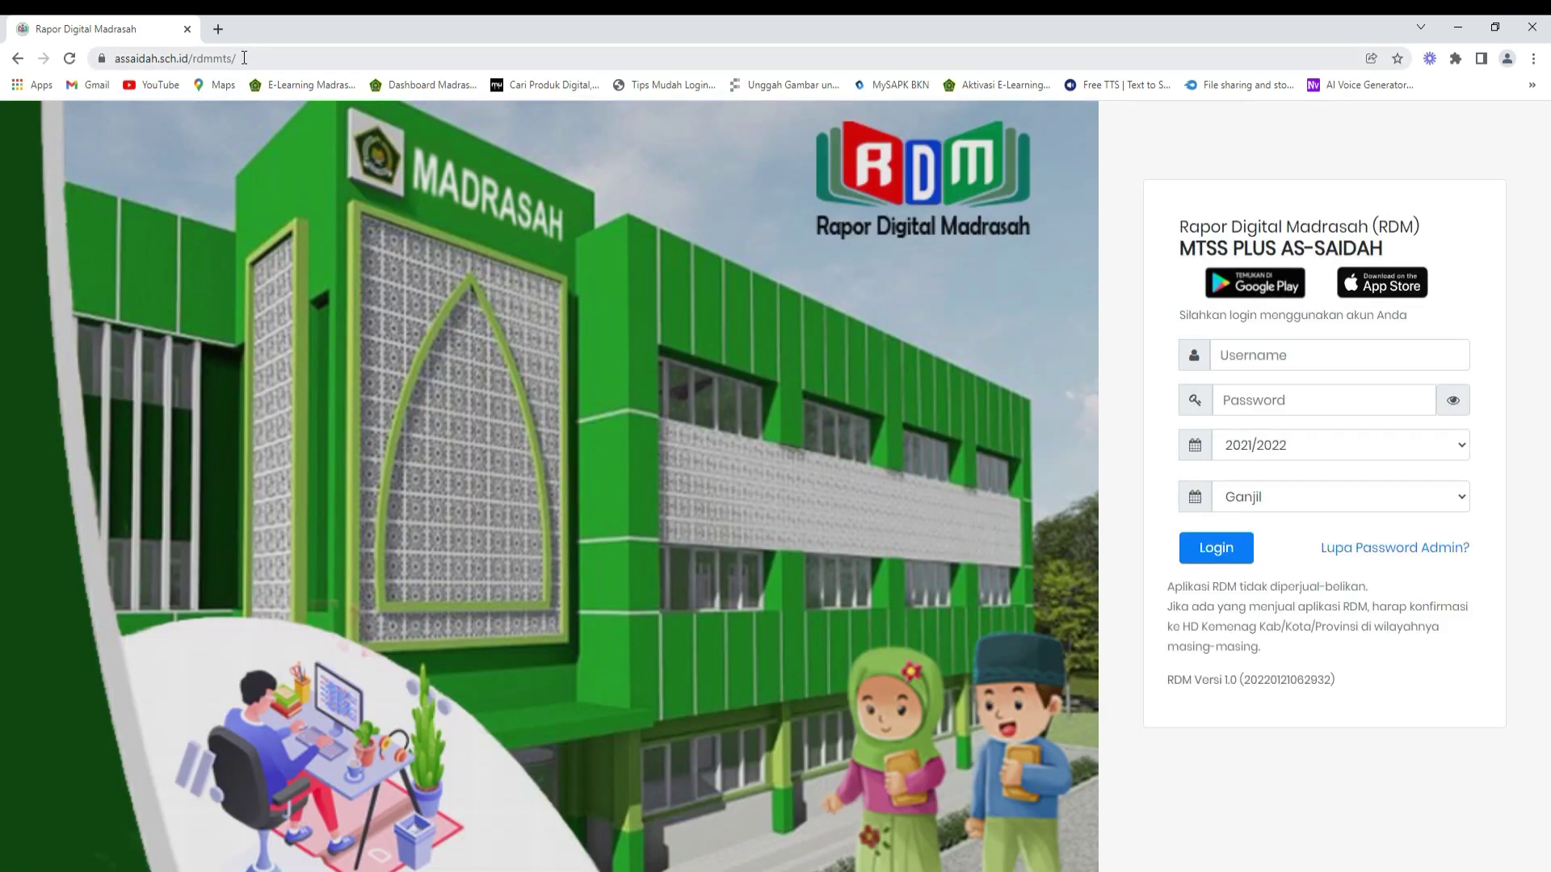
- Go to the cpanel address and log in with the hosting account's username and password
left_click(244, 59)
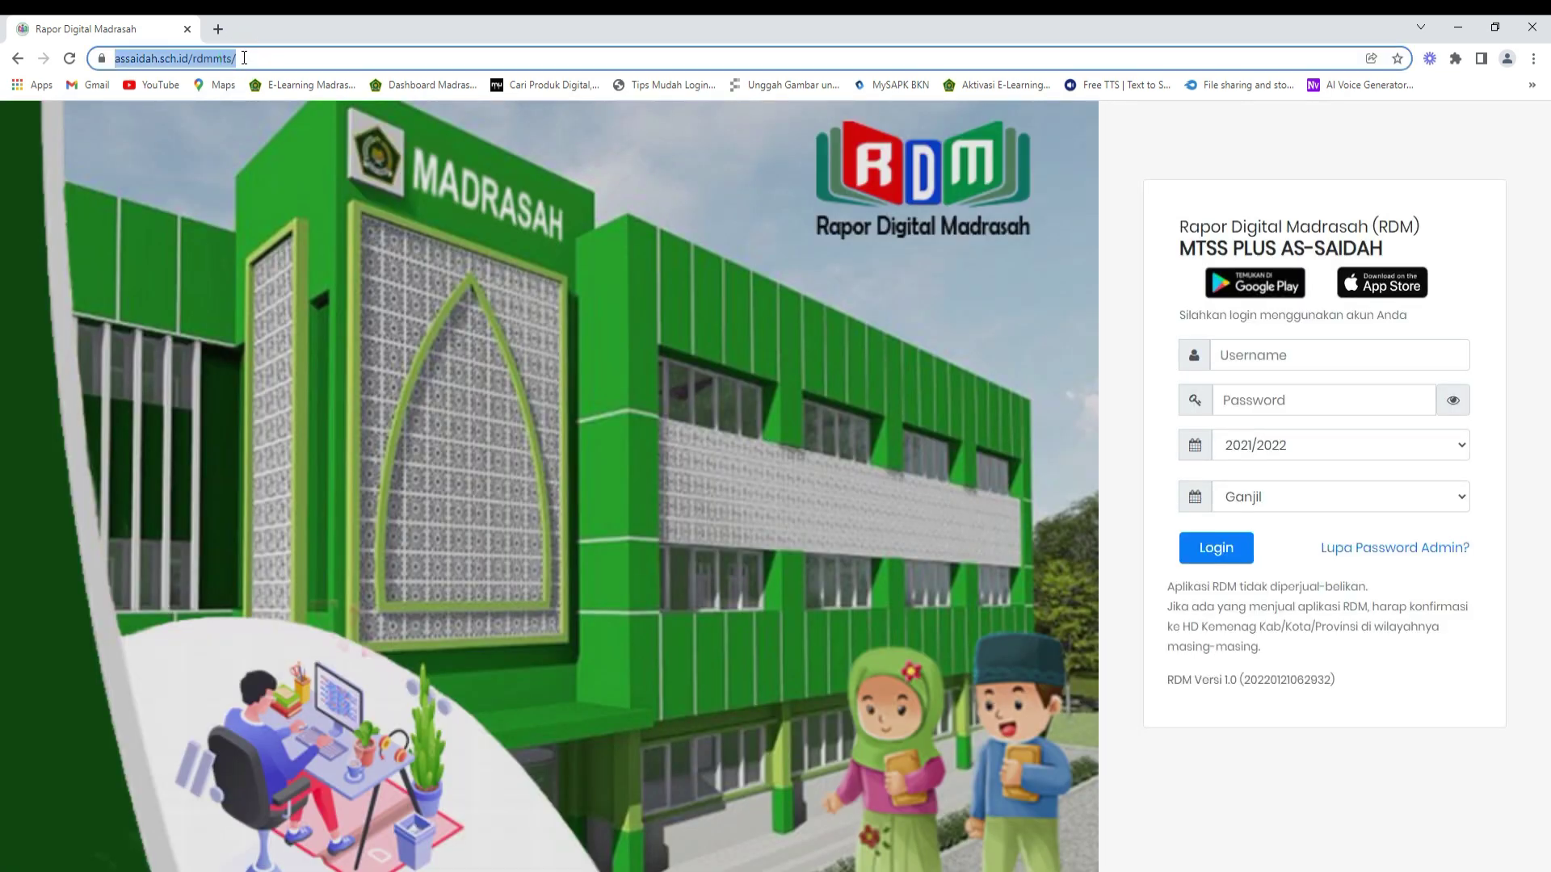
type("cpanel")
key("Return")
left_click(754, 322)
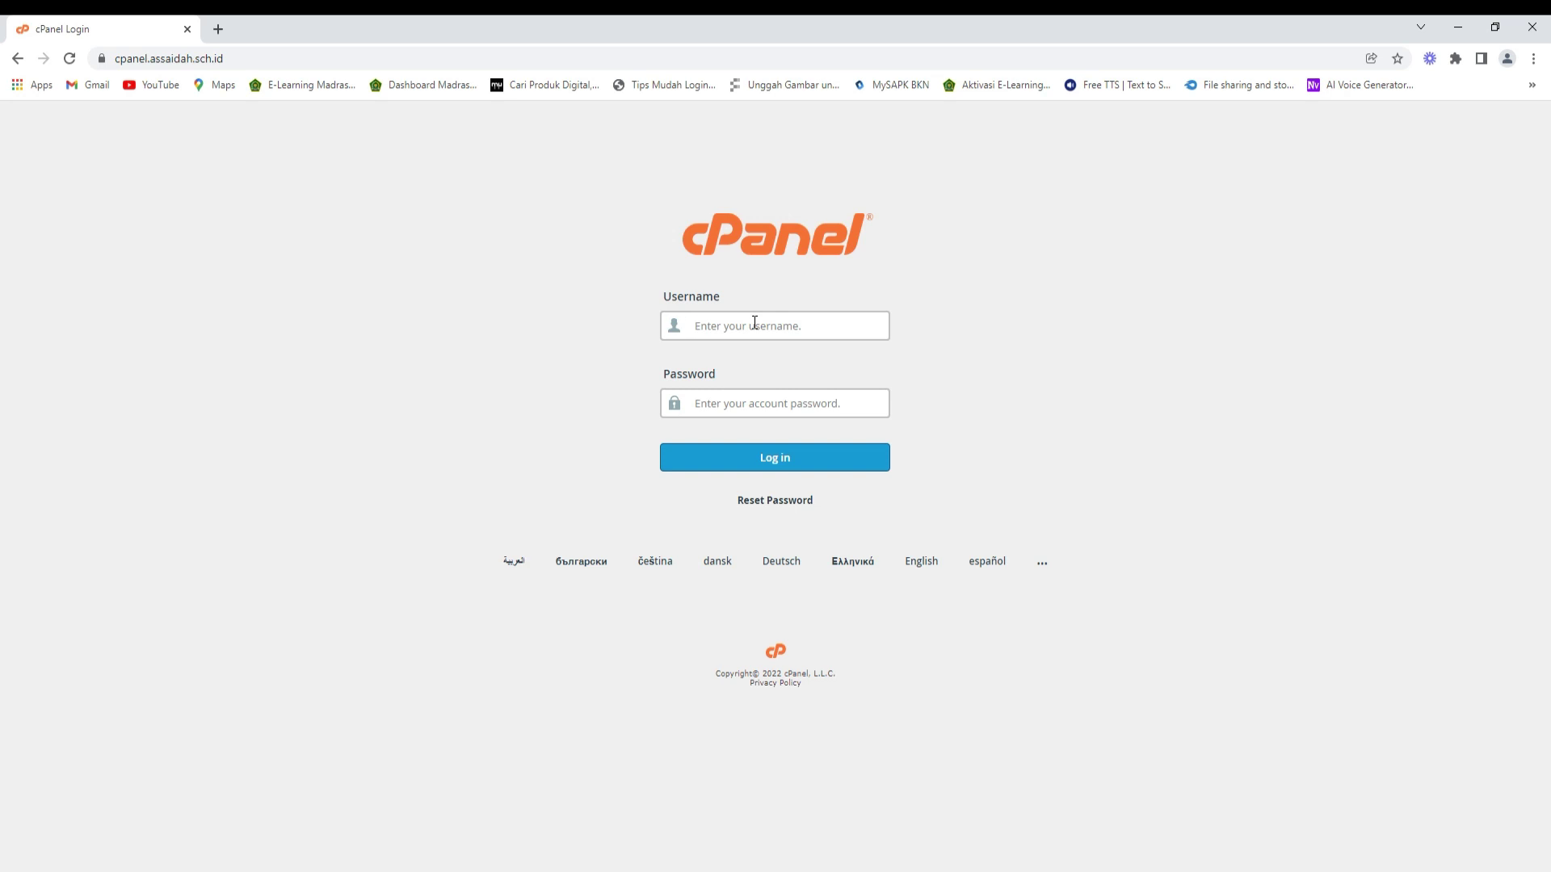
type("assaidah")
key("ctrl+v")
left_click(761, 455)
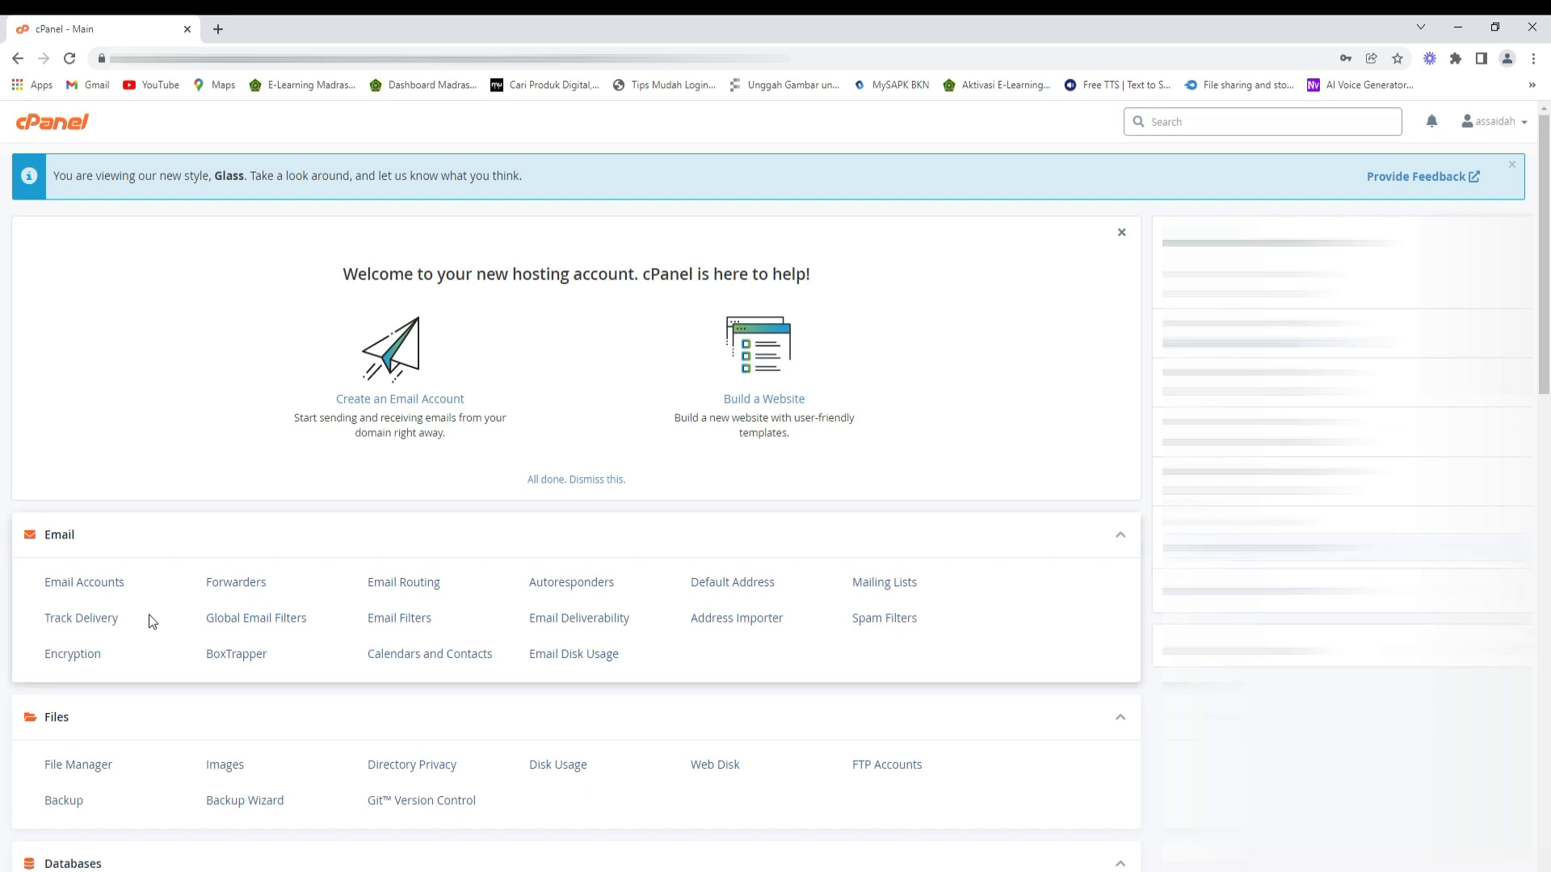
scroll(151, 621, "down", 3)
- Open File Manager at the public_html/rdmmts folder
left_click(89, 519)
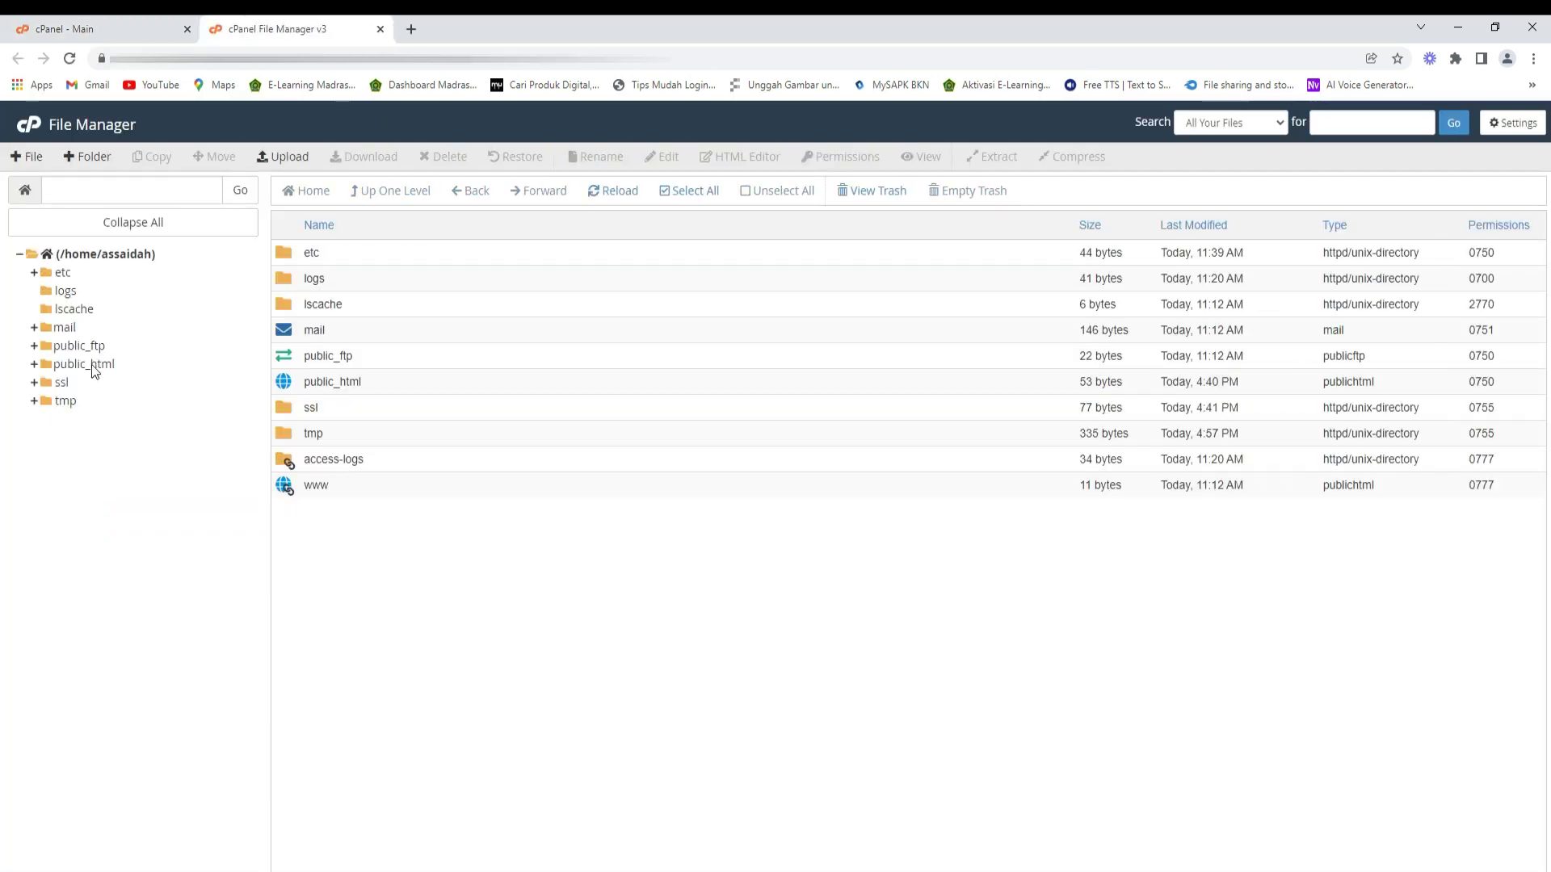
left_click(91, 365)
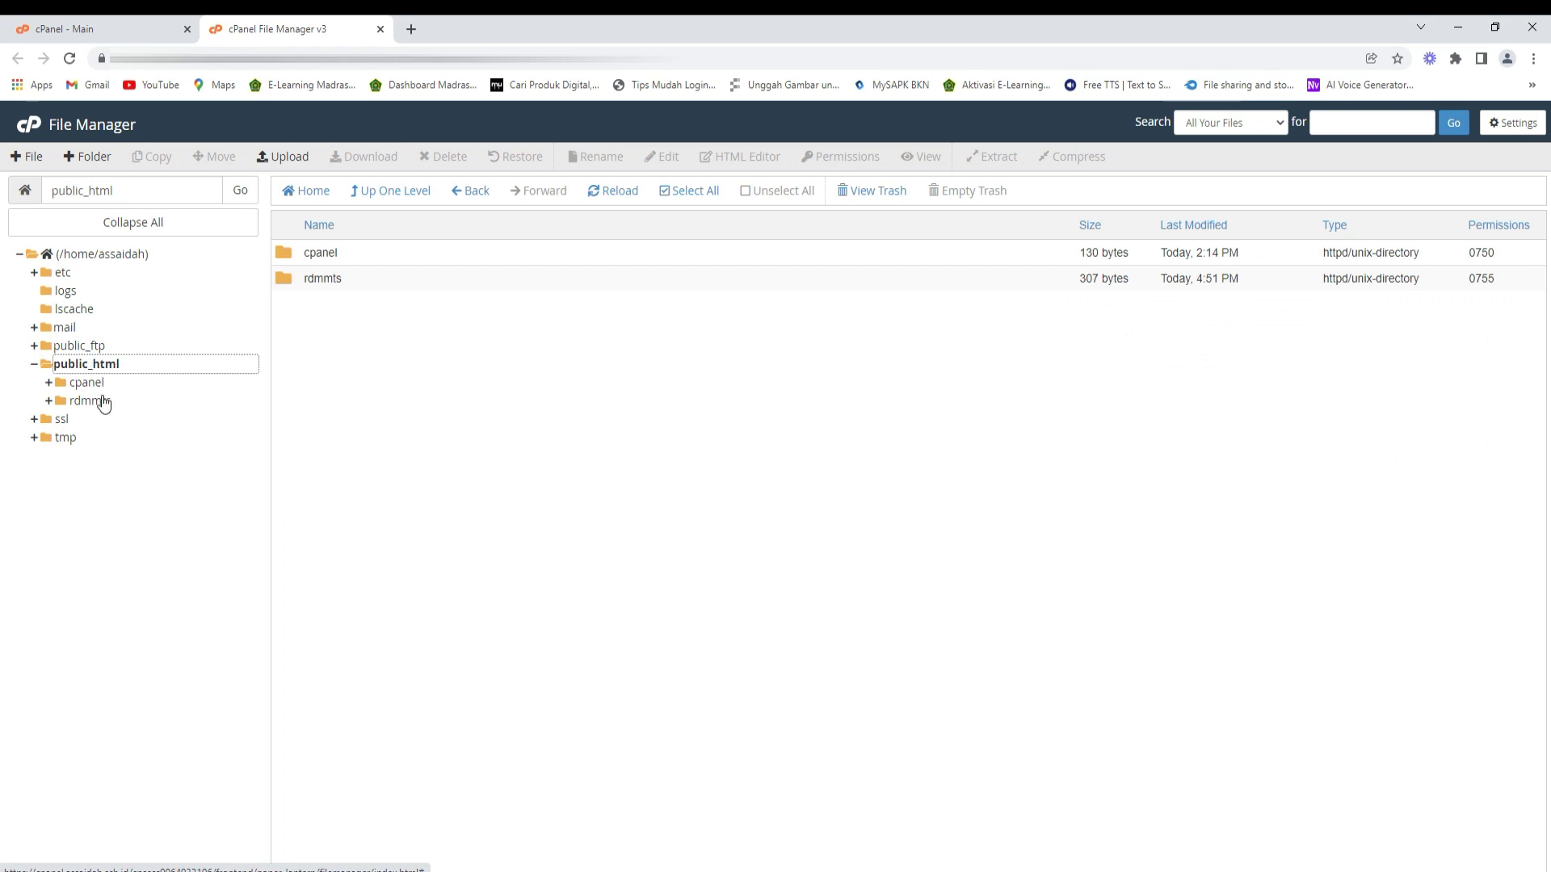
left_click(102, 402)
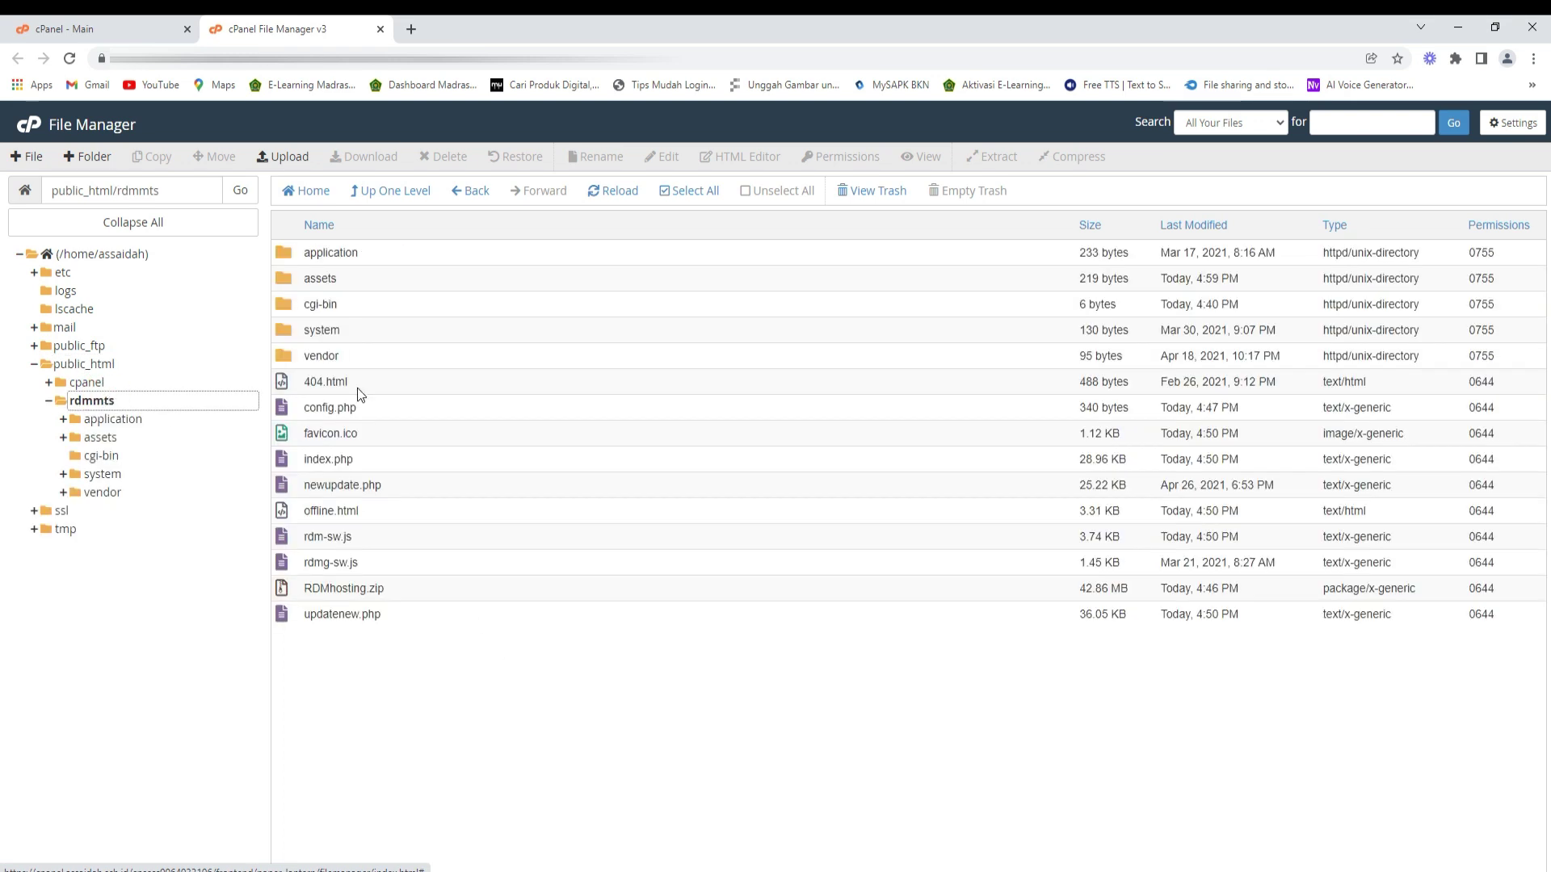
- Upload __uploads.zip from Downloads\Compressed into rdmmts and return to the folder listing
left_click(283, 156)
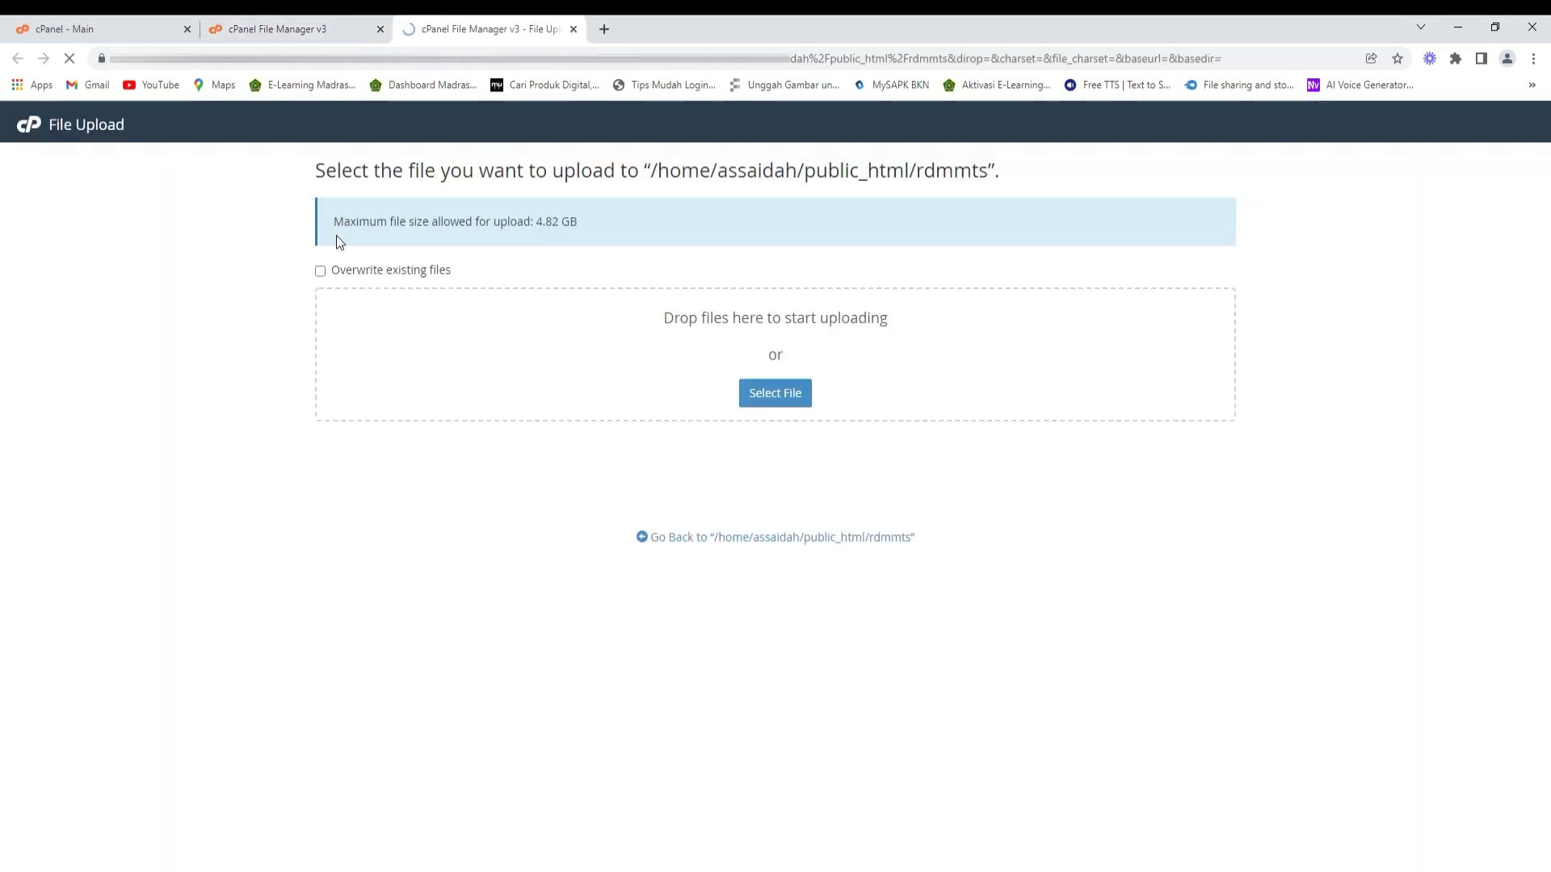
left_click(771, 396)
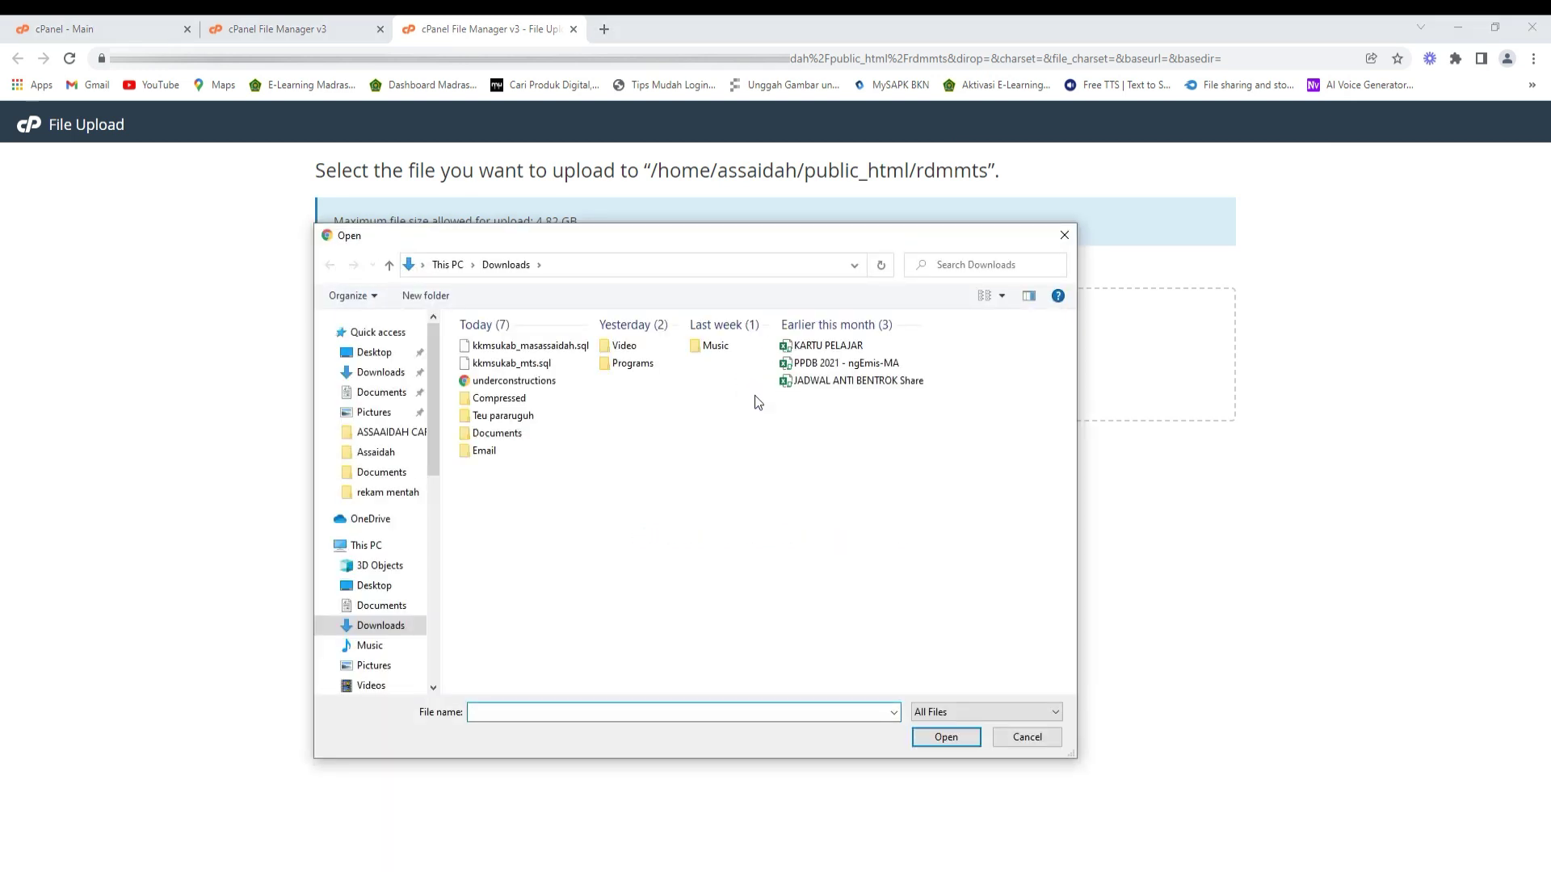
double_click(525, 404)
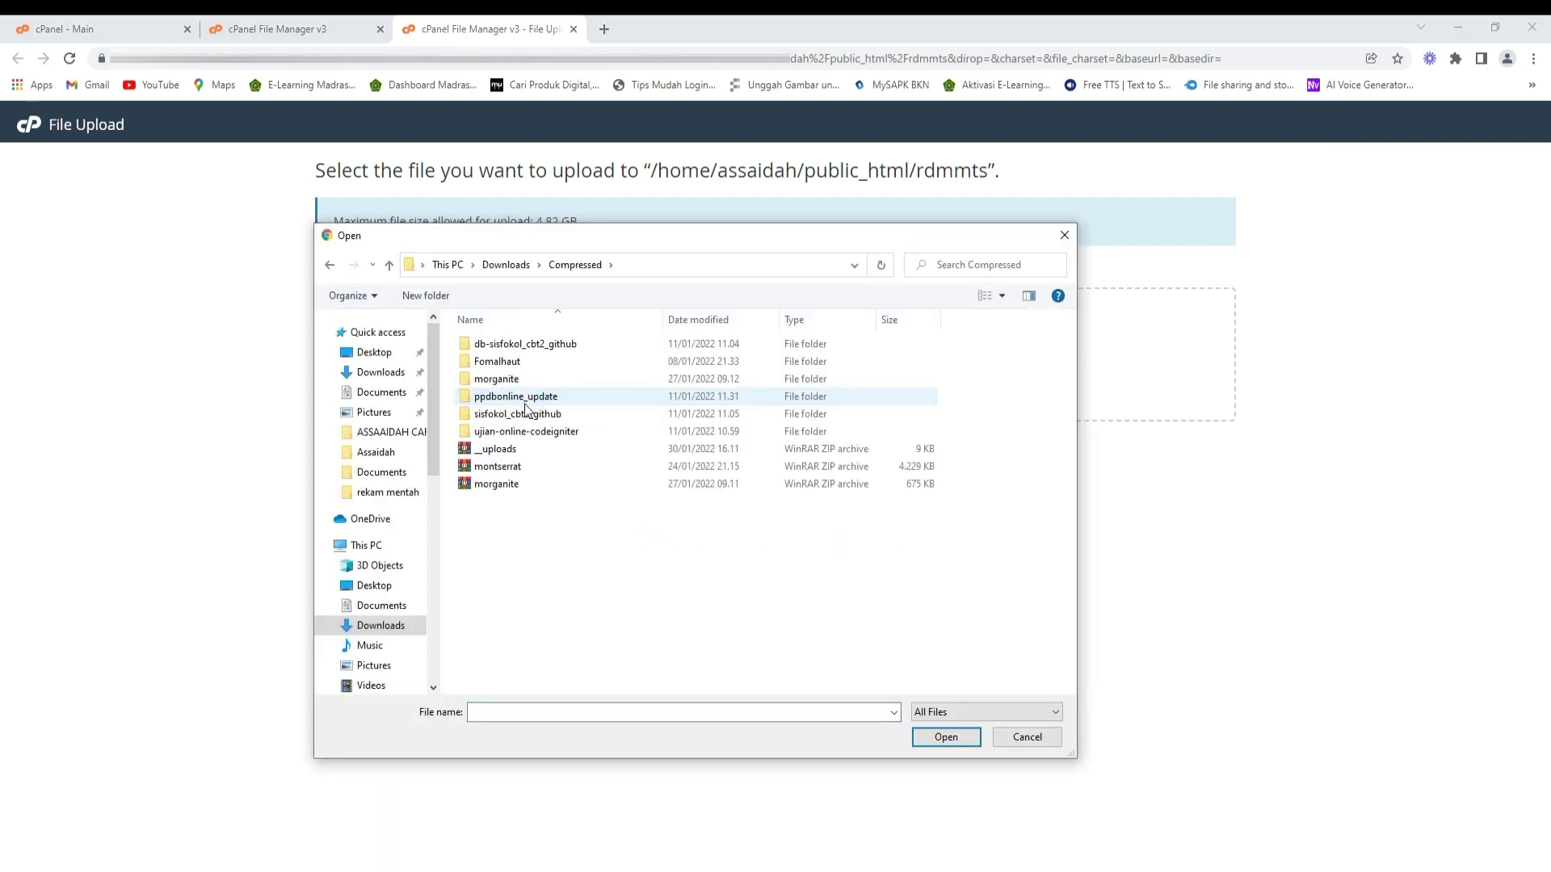
left_click(493, 456)
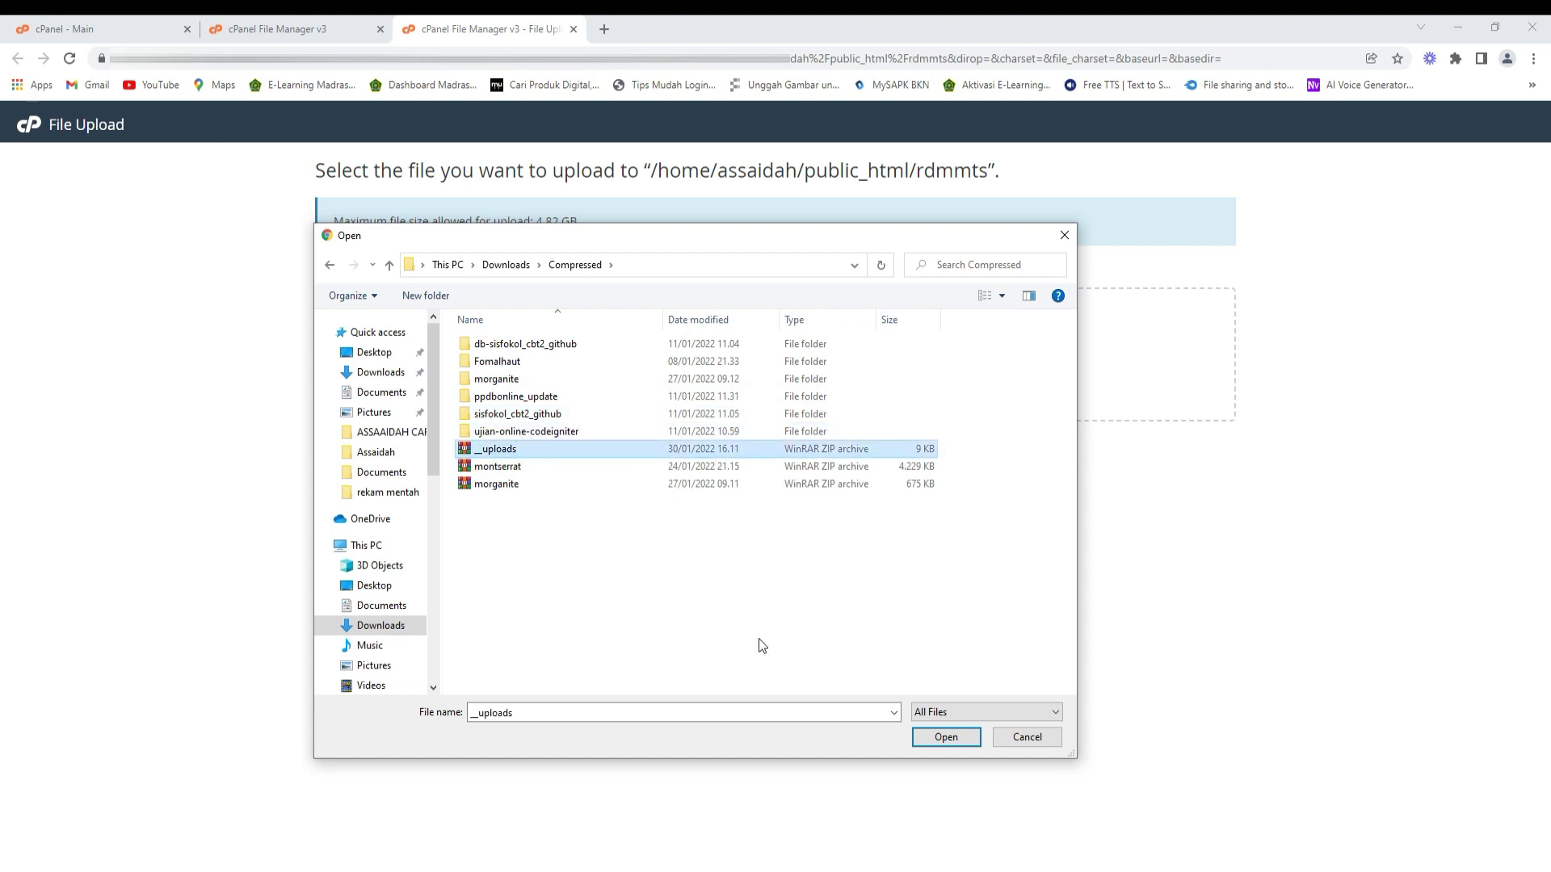
left_click(928, 738)
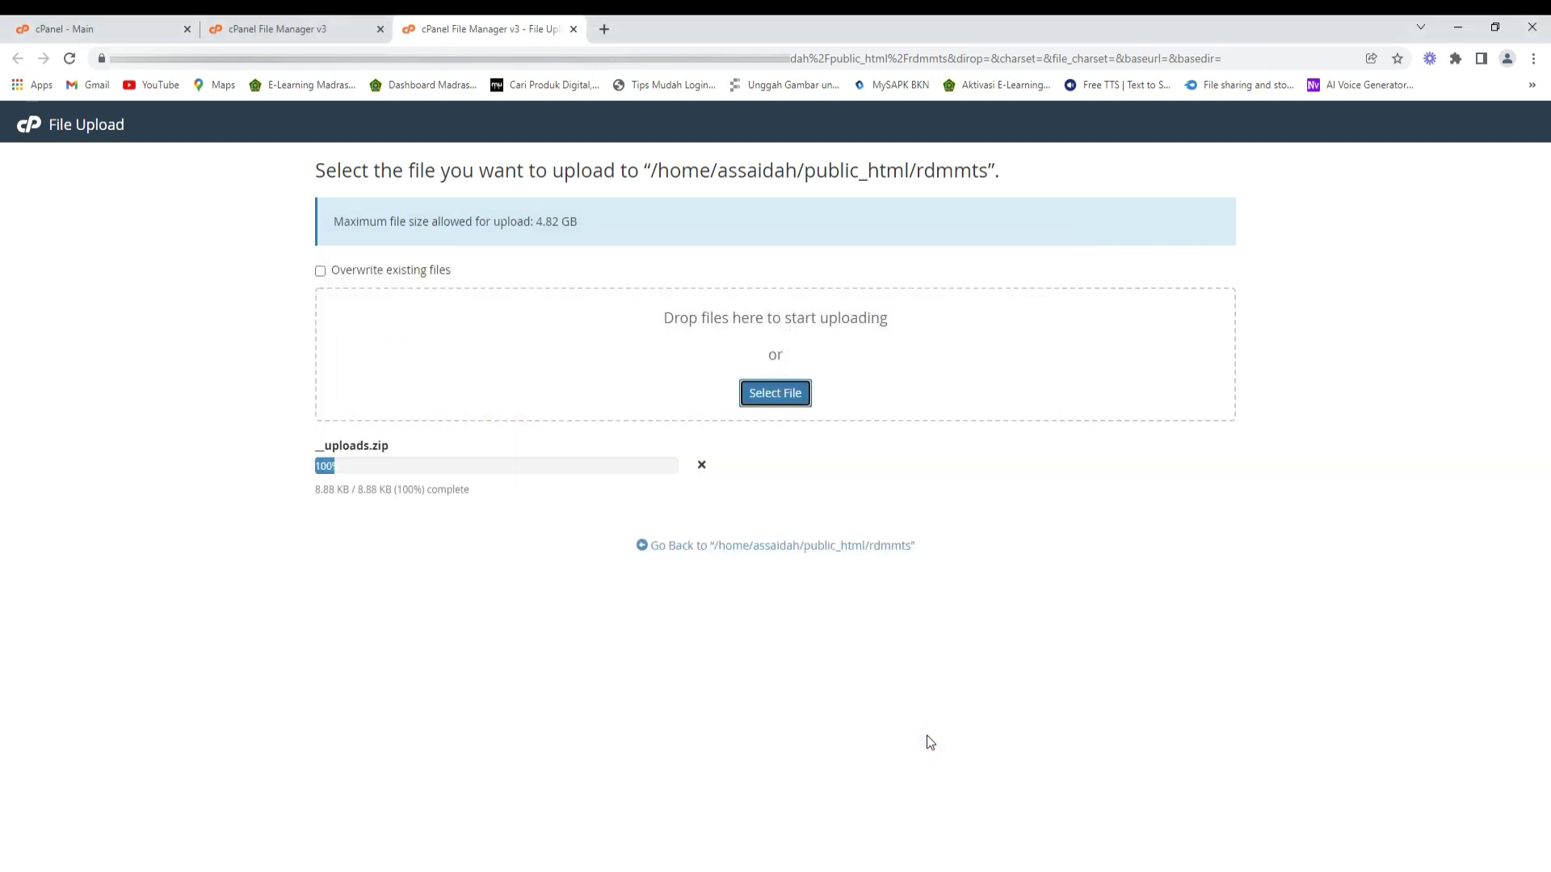
left_click(744, 551)
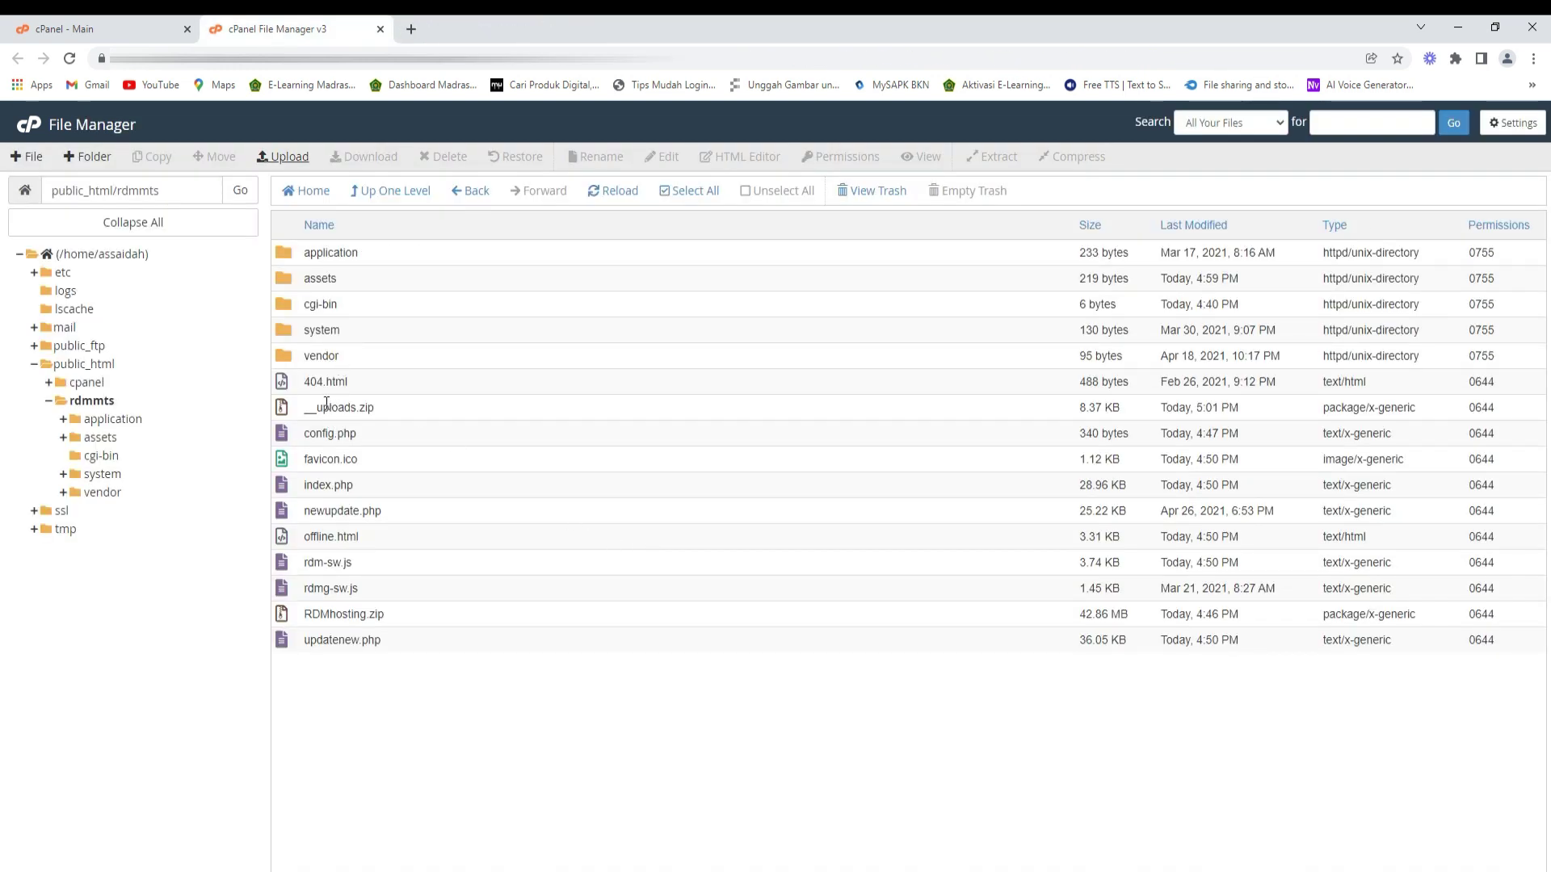
- Extract __uploads.zip into rdmmts, dismiss the results, and close File Manager
left_click(289, 410)
right_click(287, 412)
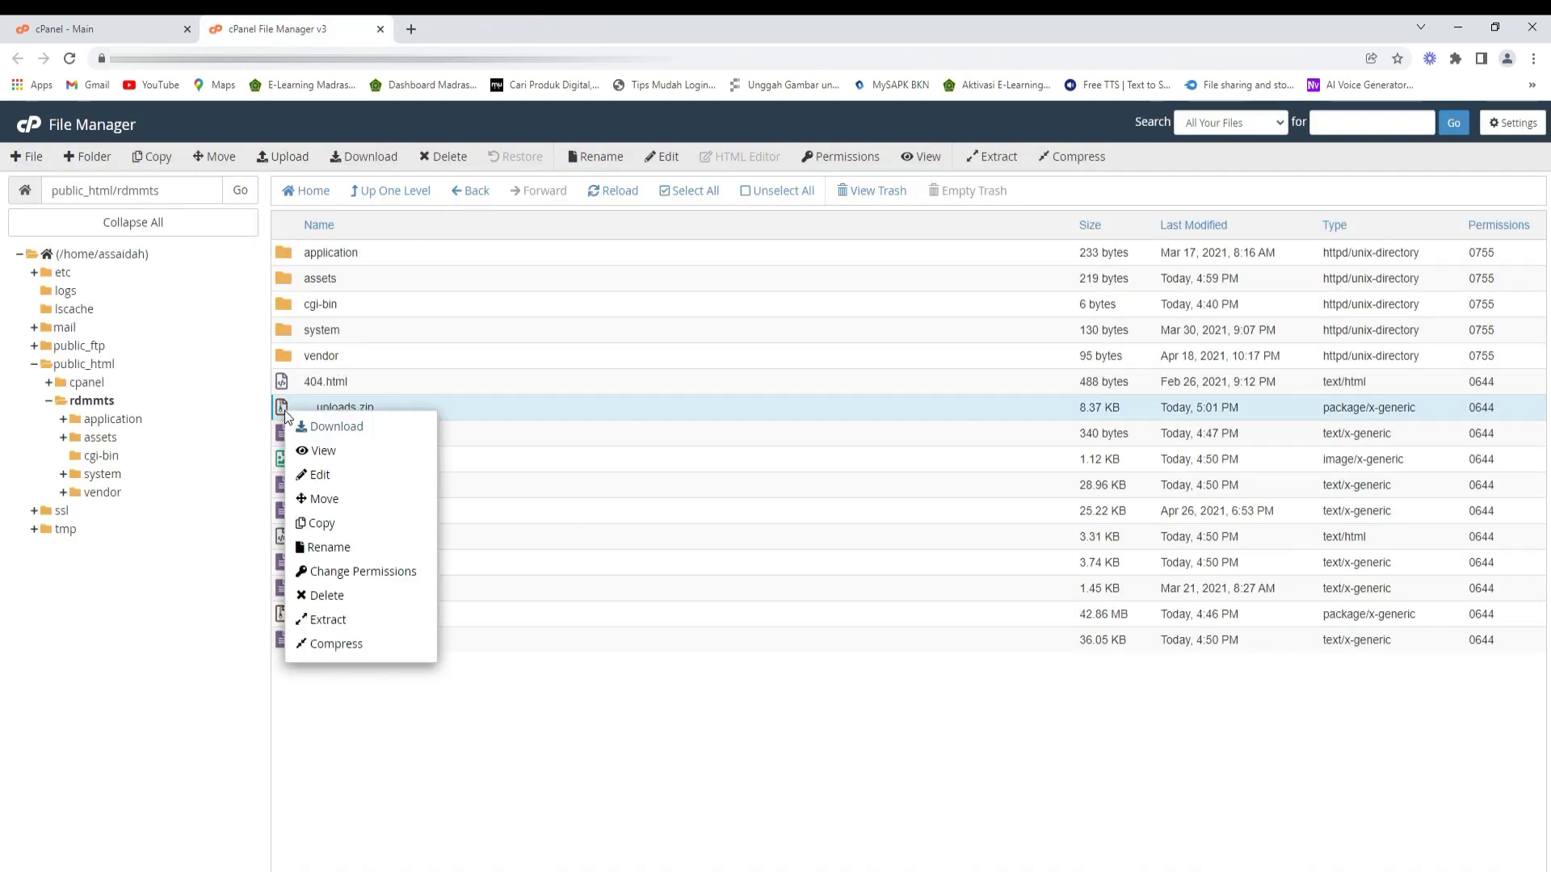
left_click(341, 622)
left_click(892, 577)
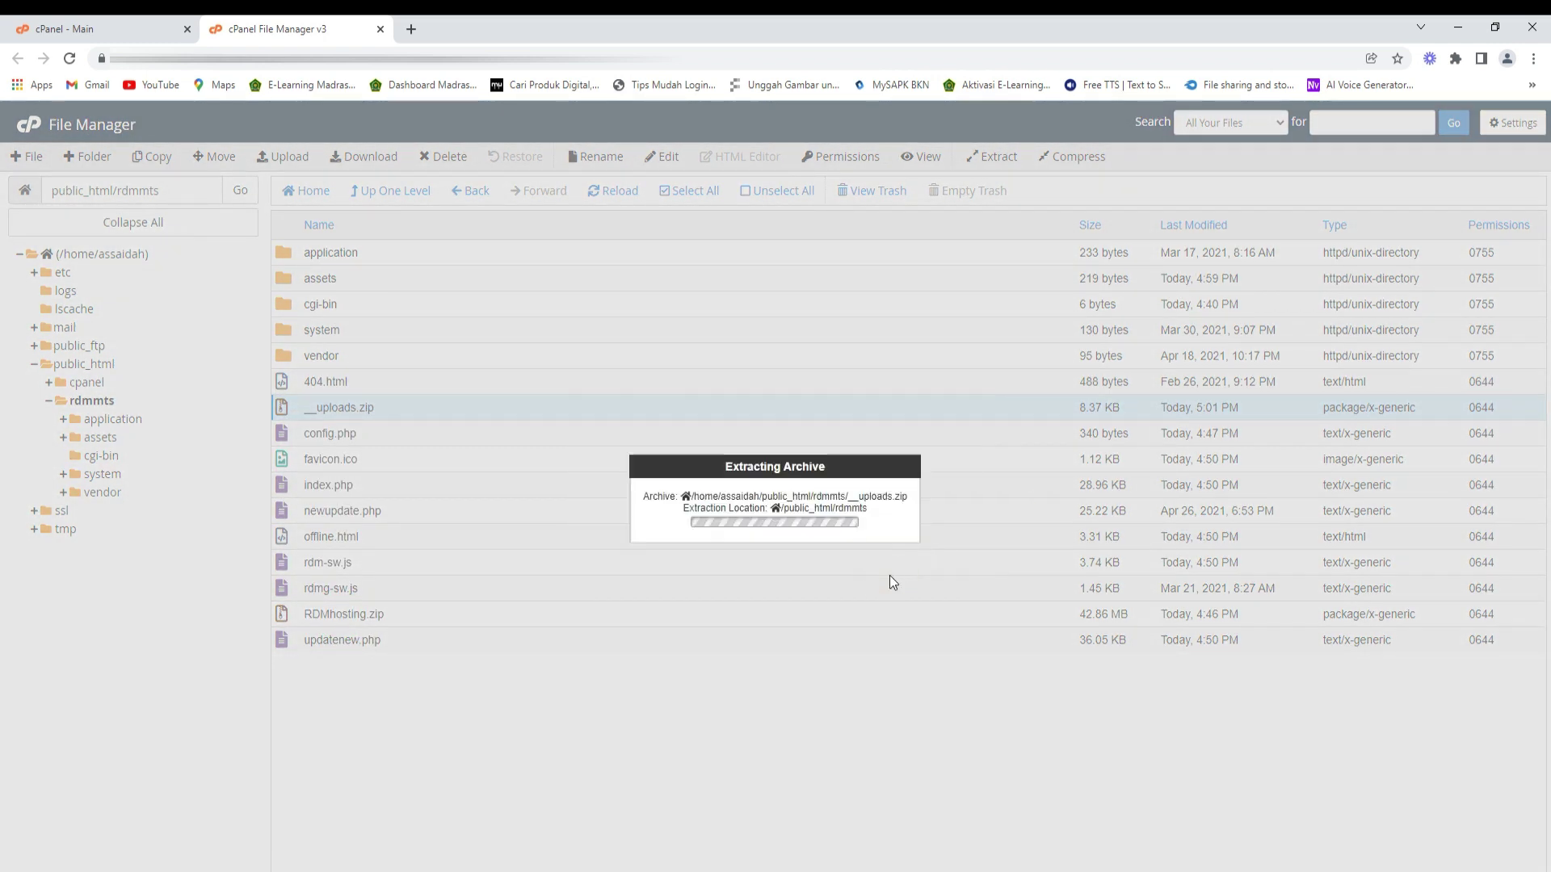
left_click(1037, 662)
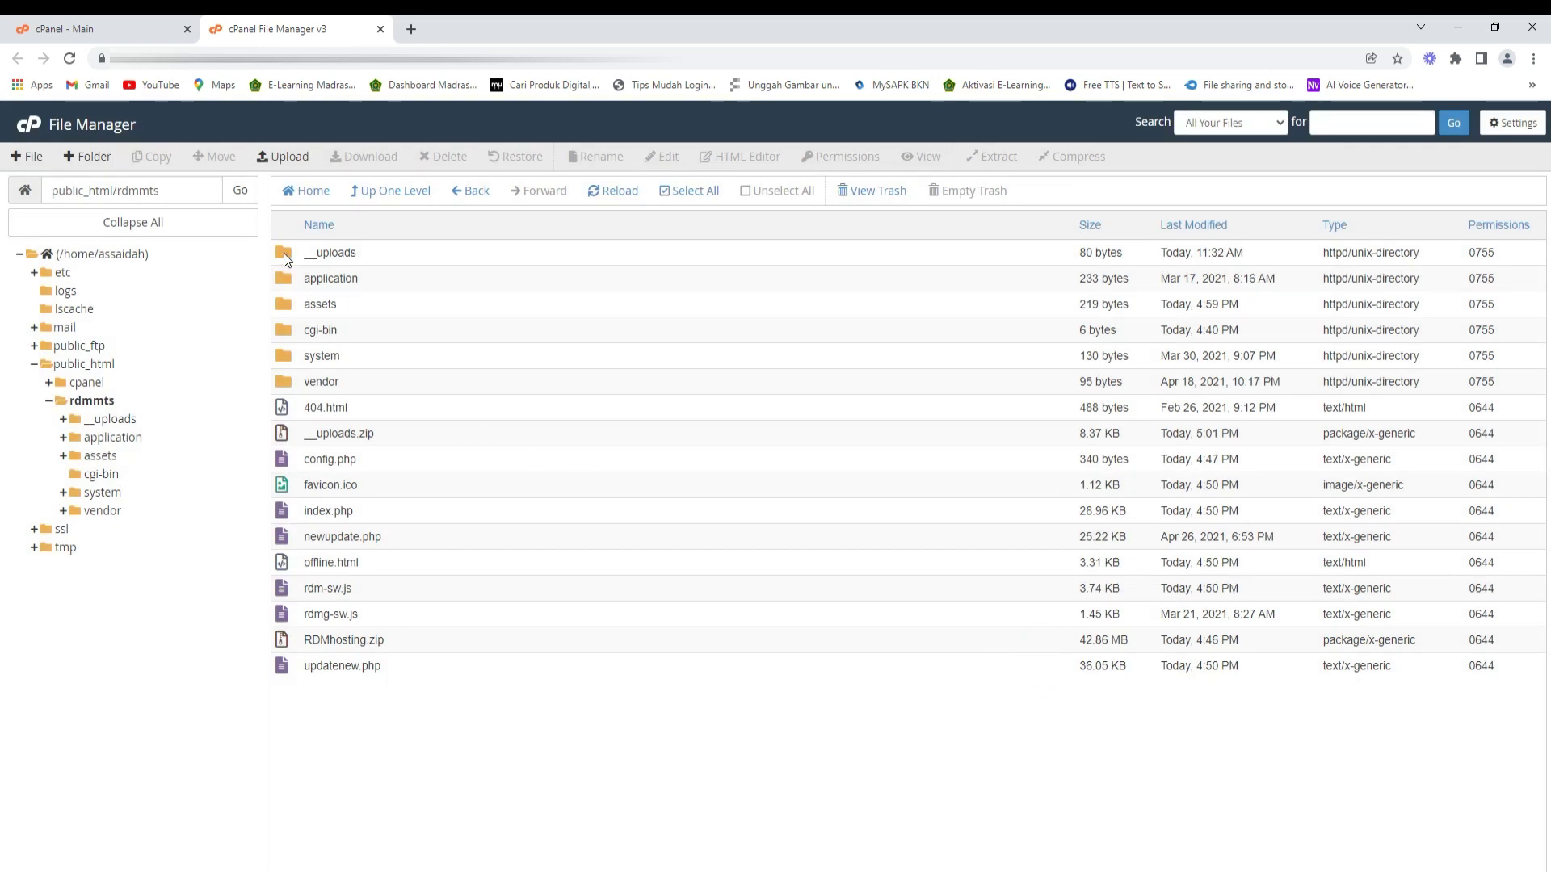
left_click(381, 30)
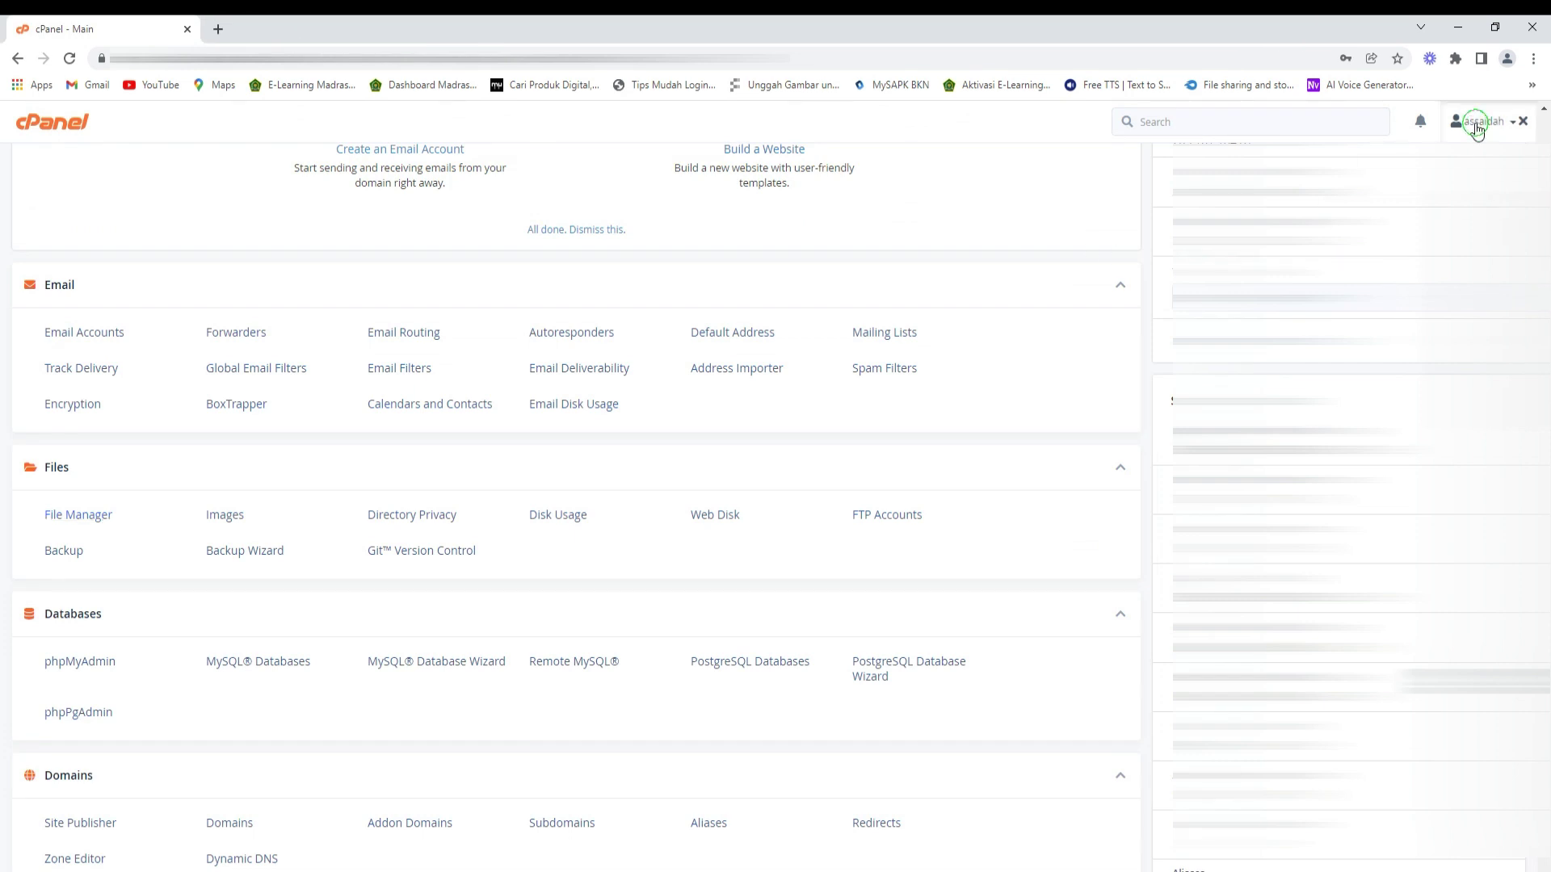
- Log out of cPanel and navigate to the rdmmts RDM site
left_click(1483, 121)
left_click(1422, 476)
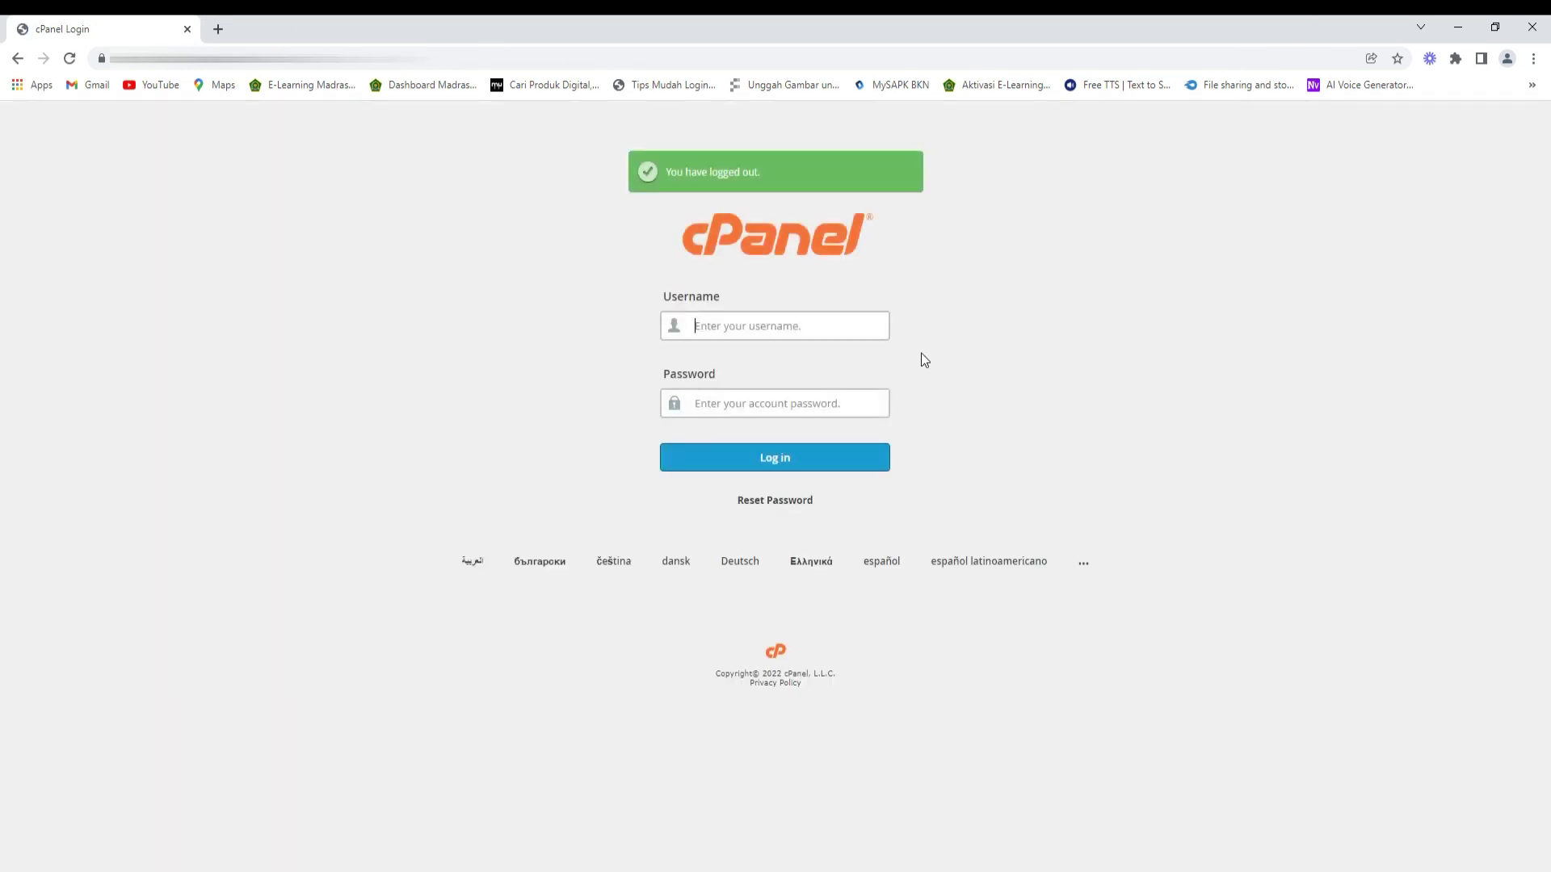
left_click(200, 59)
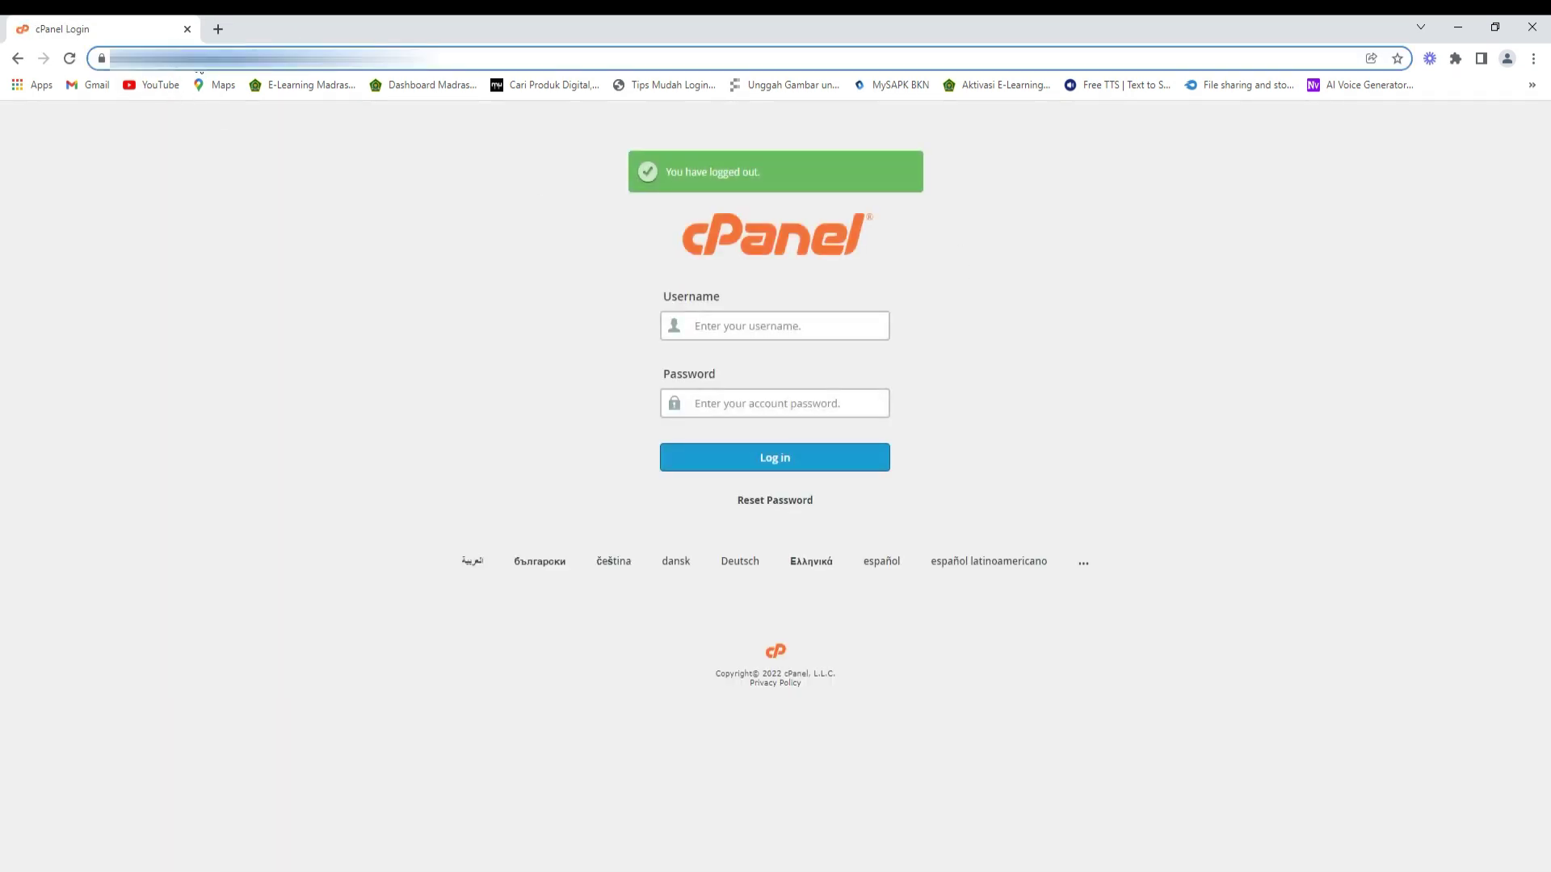
type("https://assaidah.sch.id/rd")
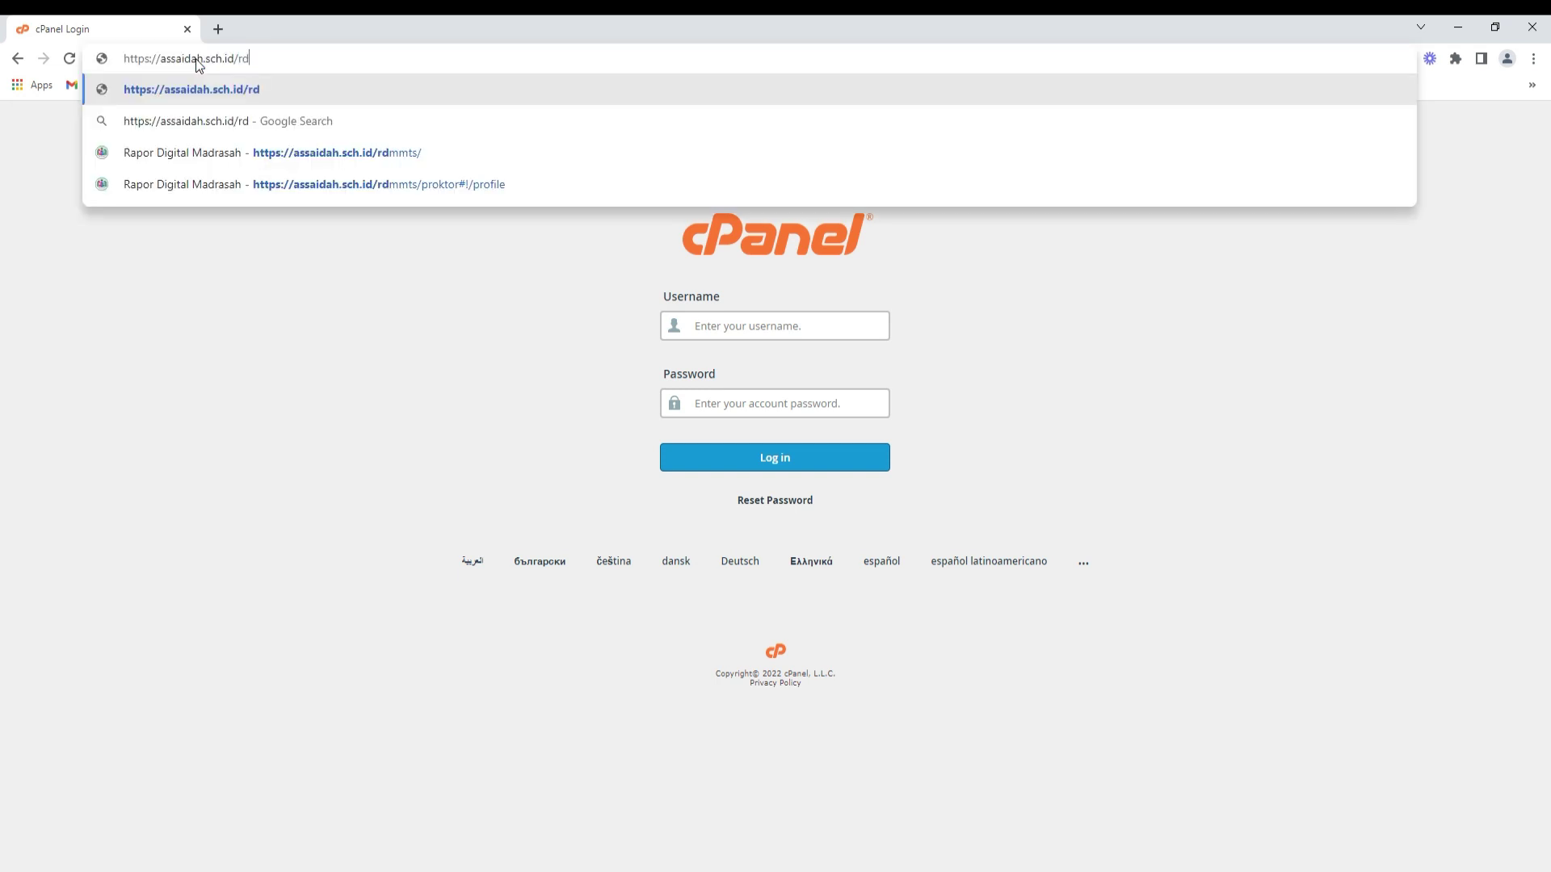
type("mmts")
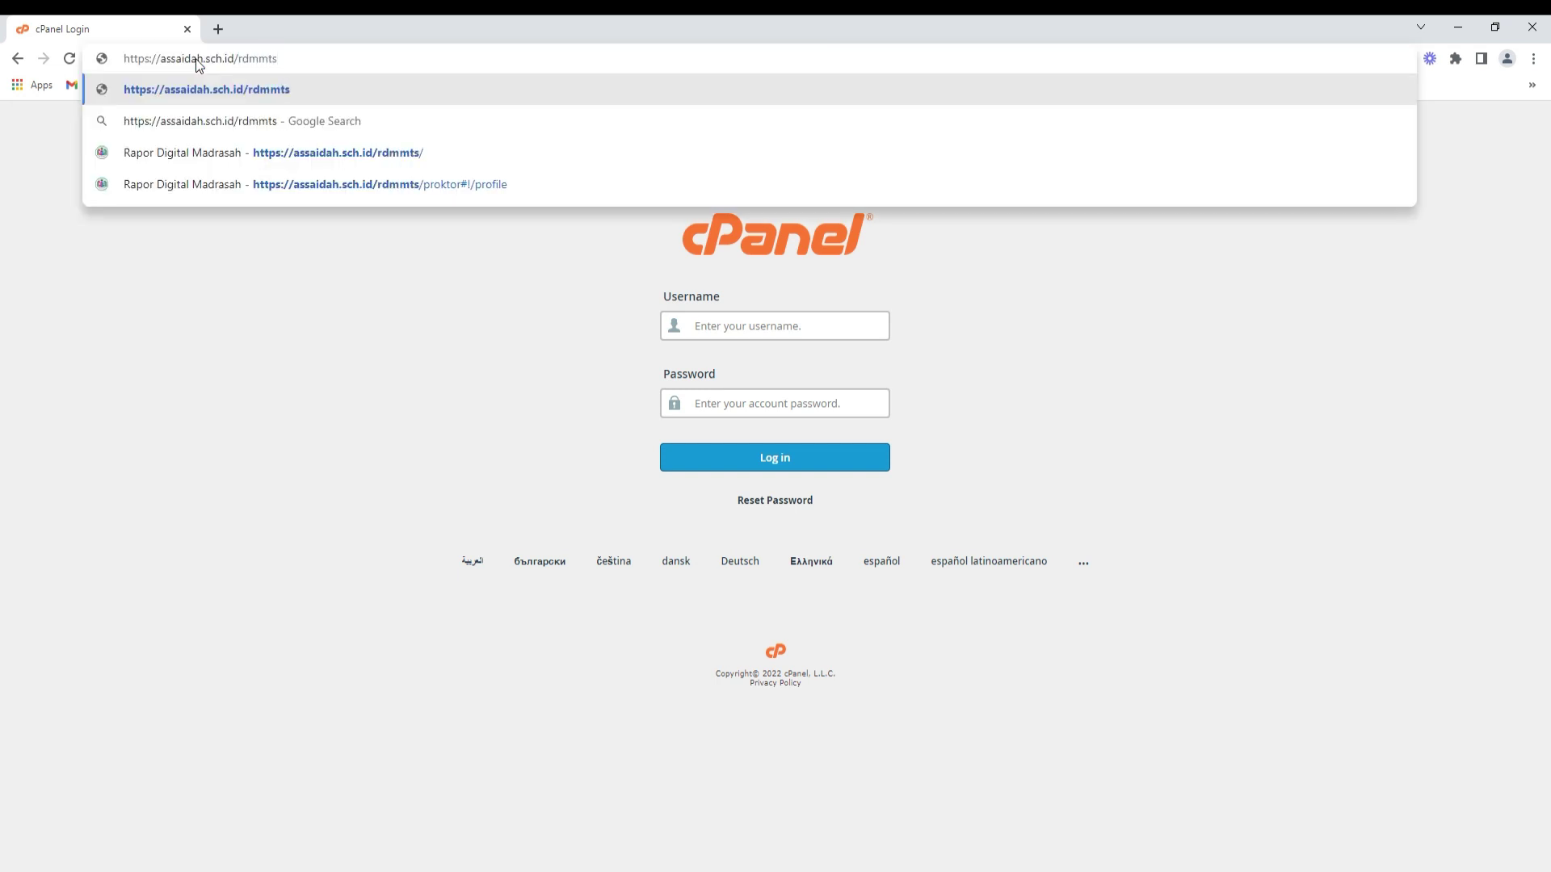
key("Return")
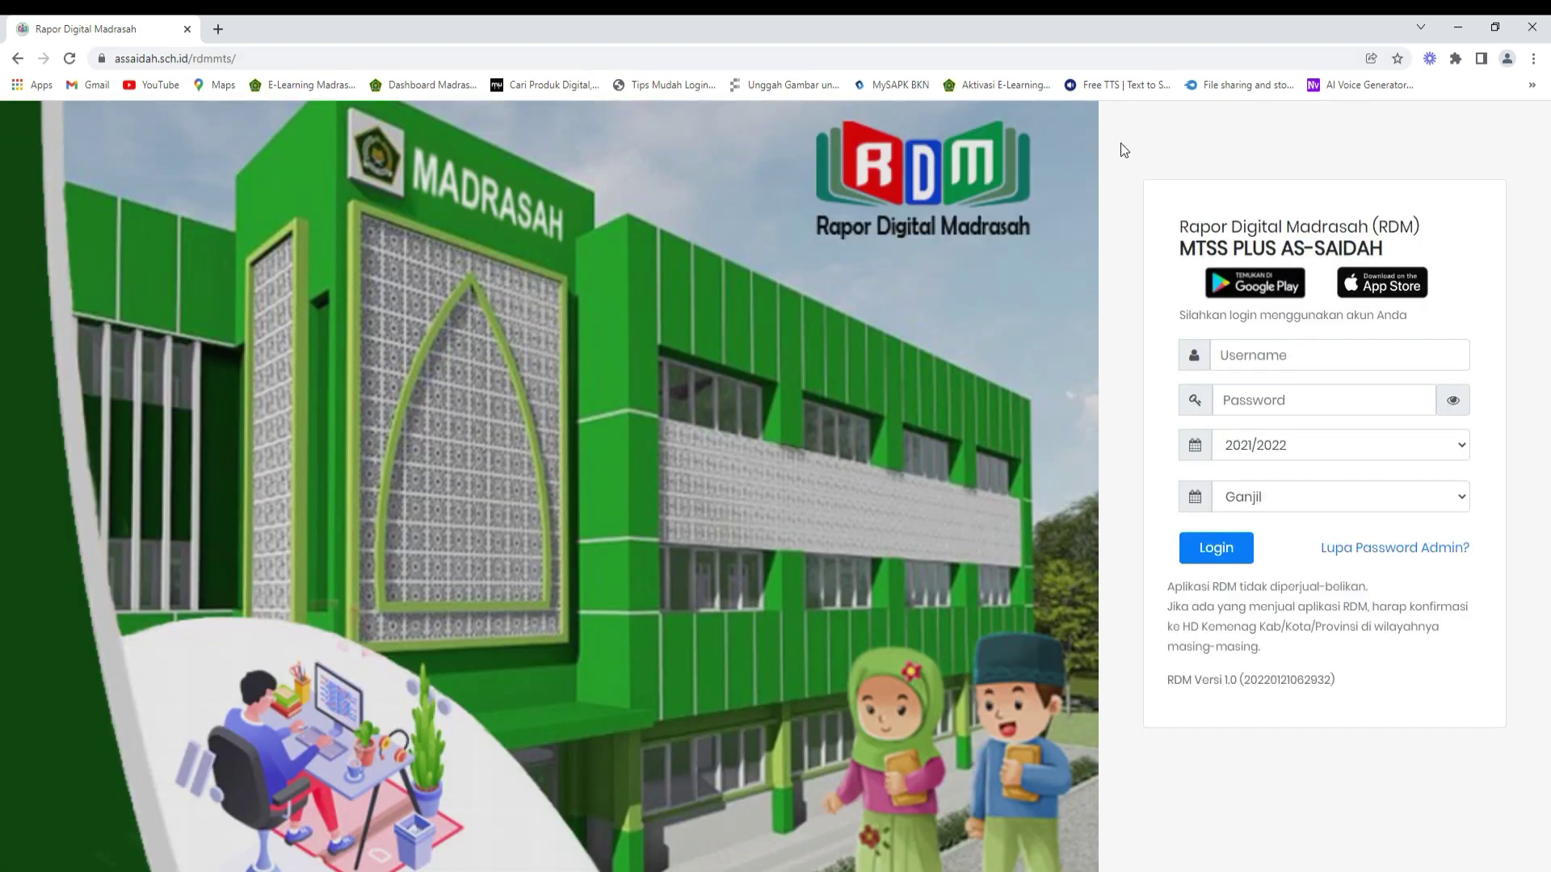
- Sign in to RDM with the saved admin username and the account password
left_click(1234, 357)
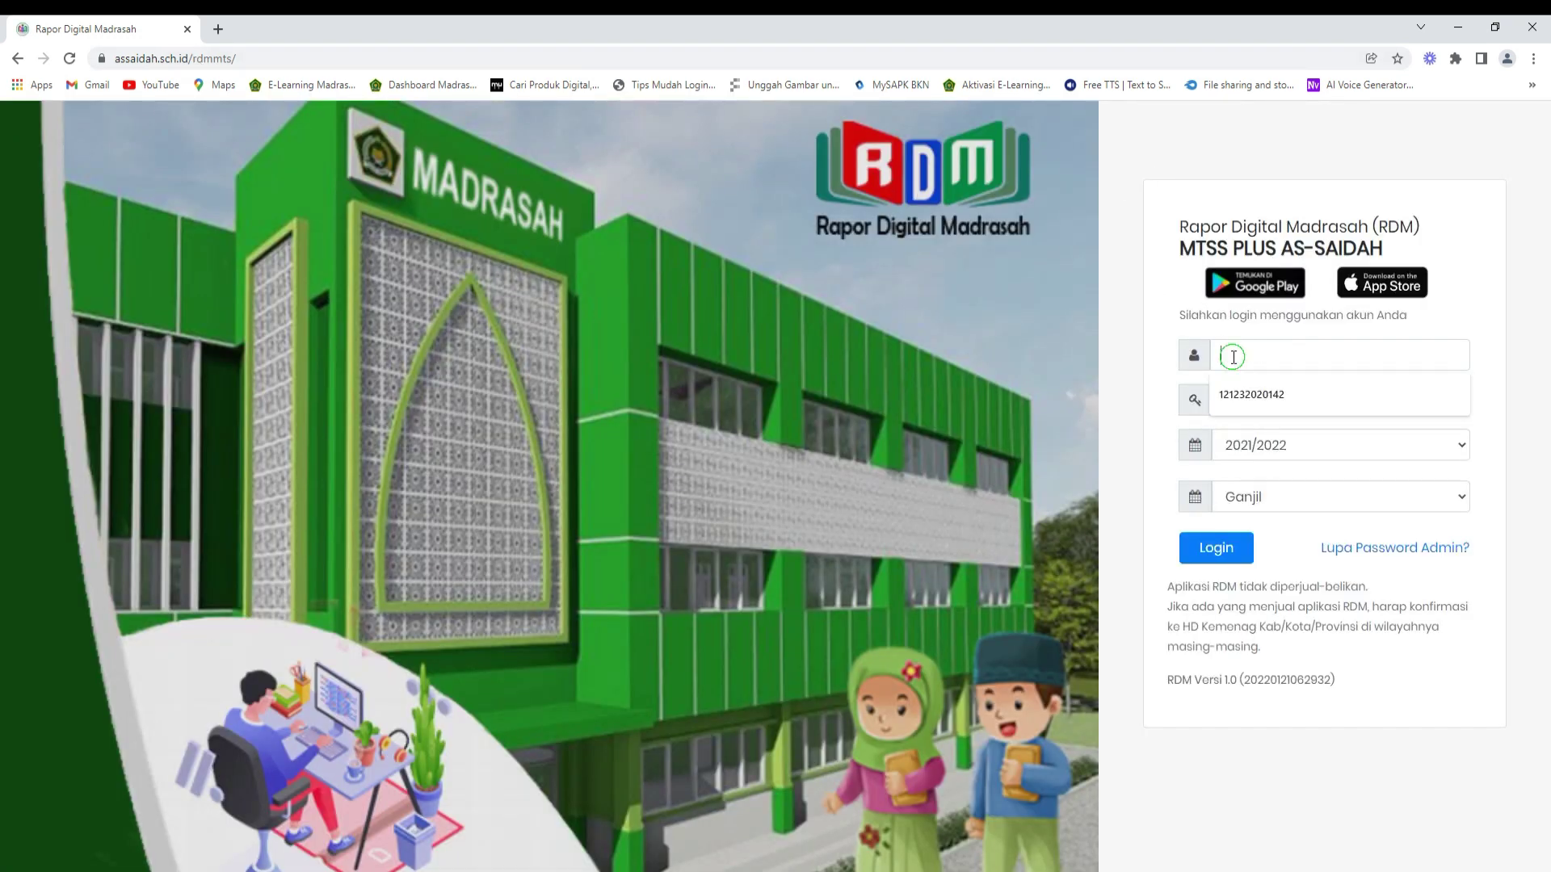
left_click(1247, 402)
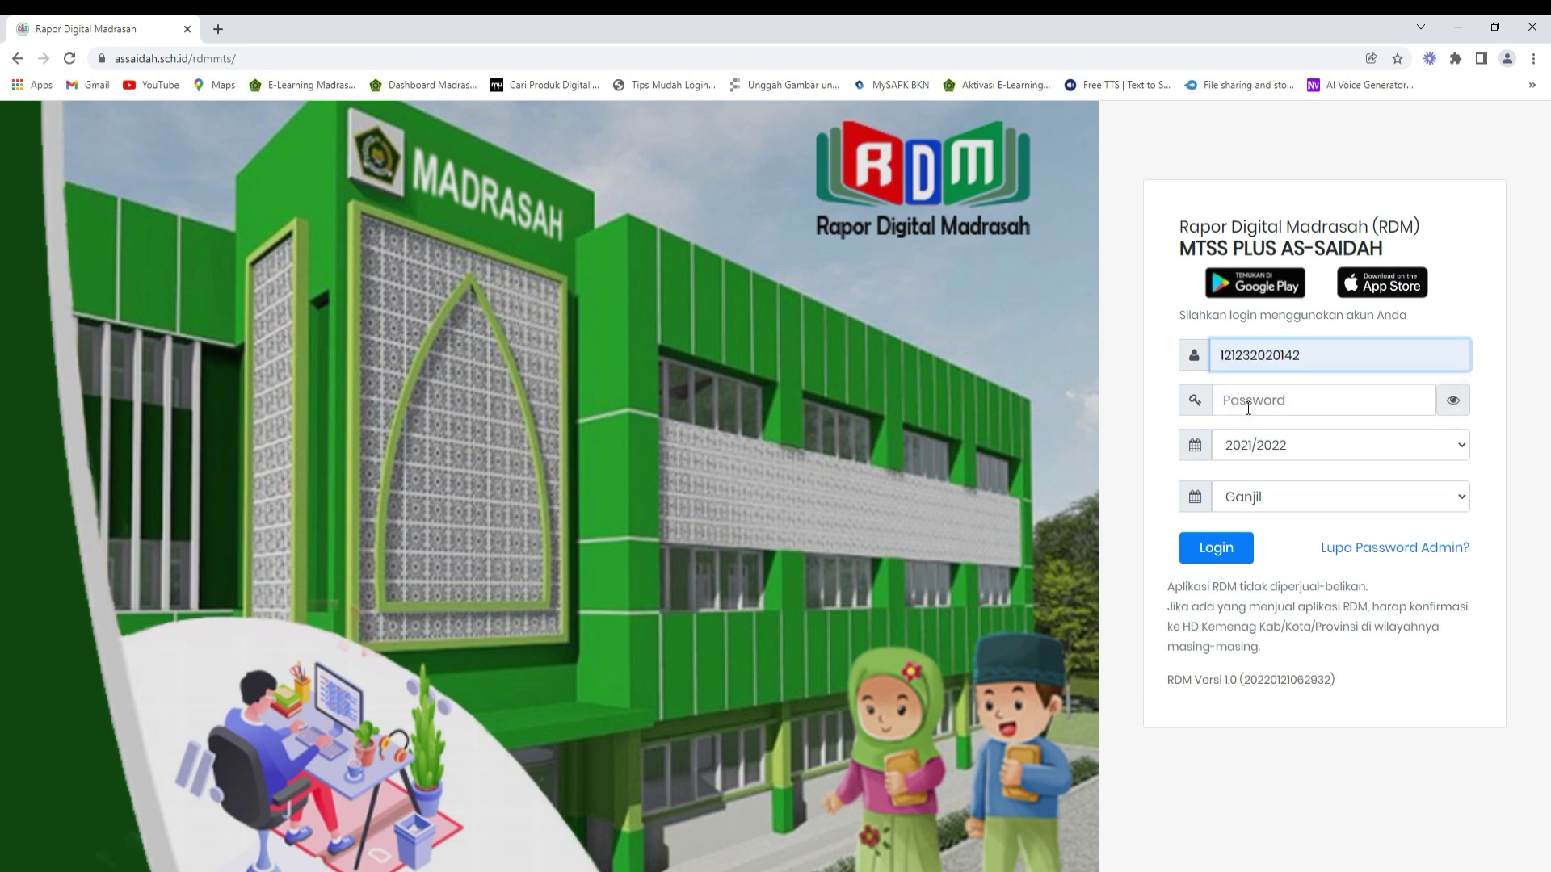
left_click(1248, 407)
type("12")
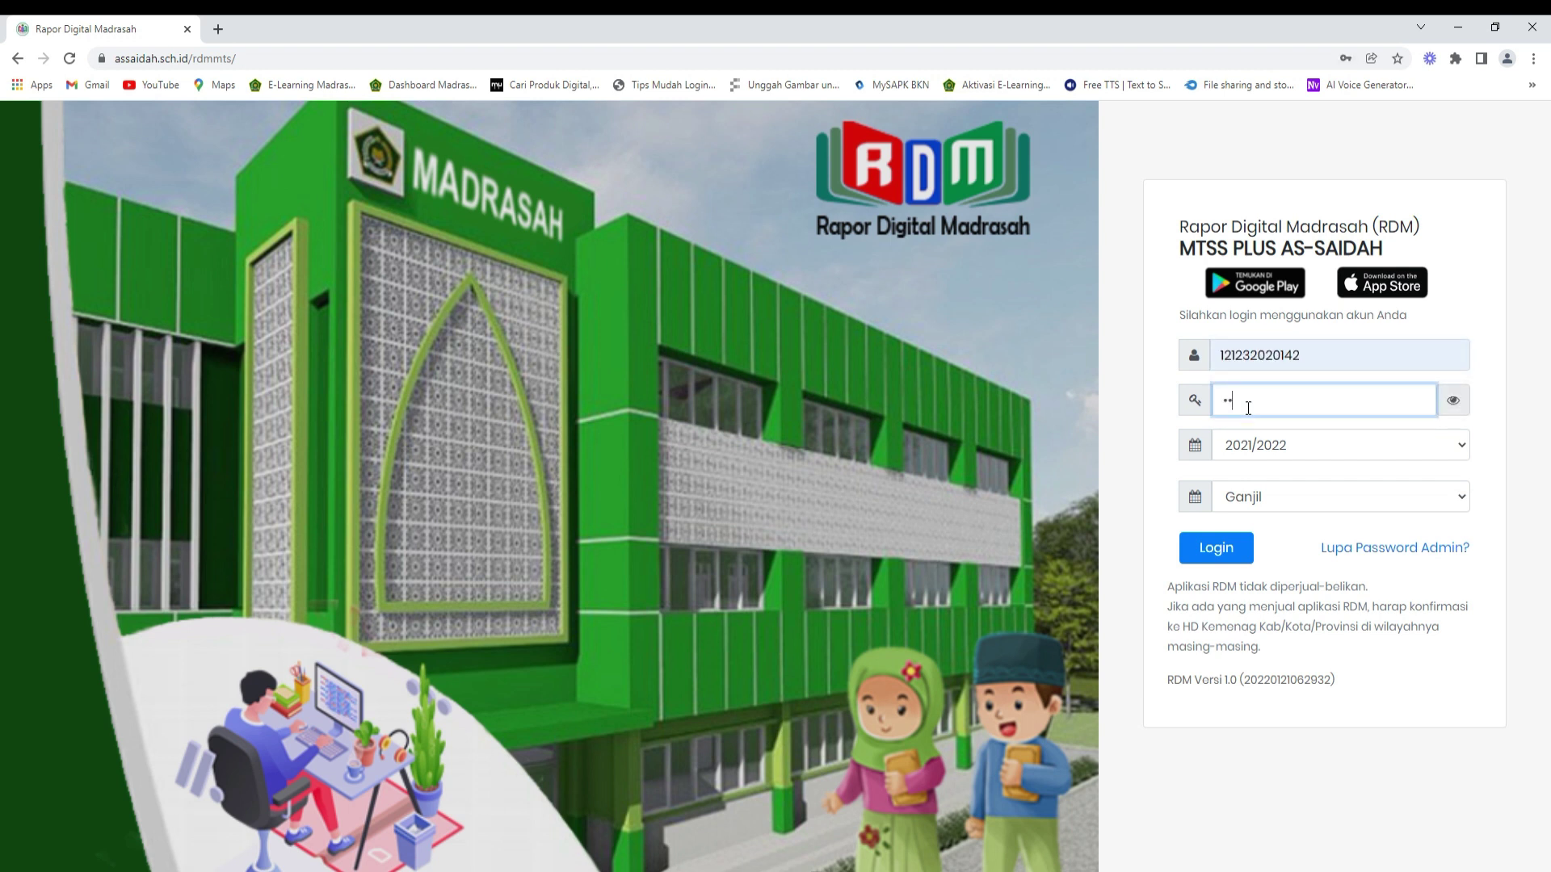
type("345678")
left_click(1234, 549)
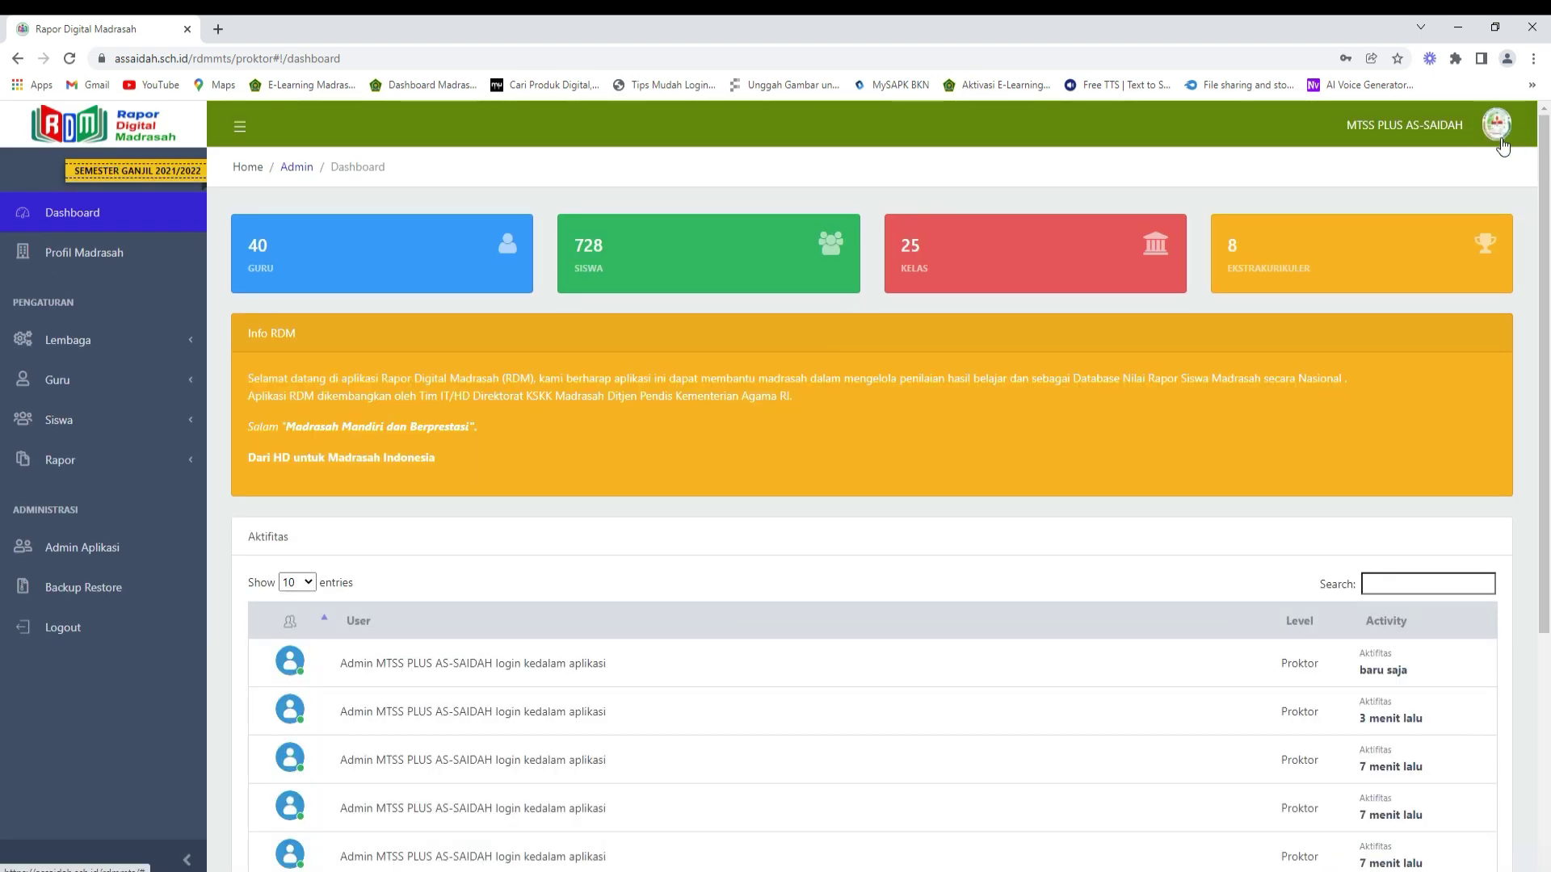
- Check the Profil Madrasah page and the Data Guru list of 40 teachers, then log out
left_click(102, 253)
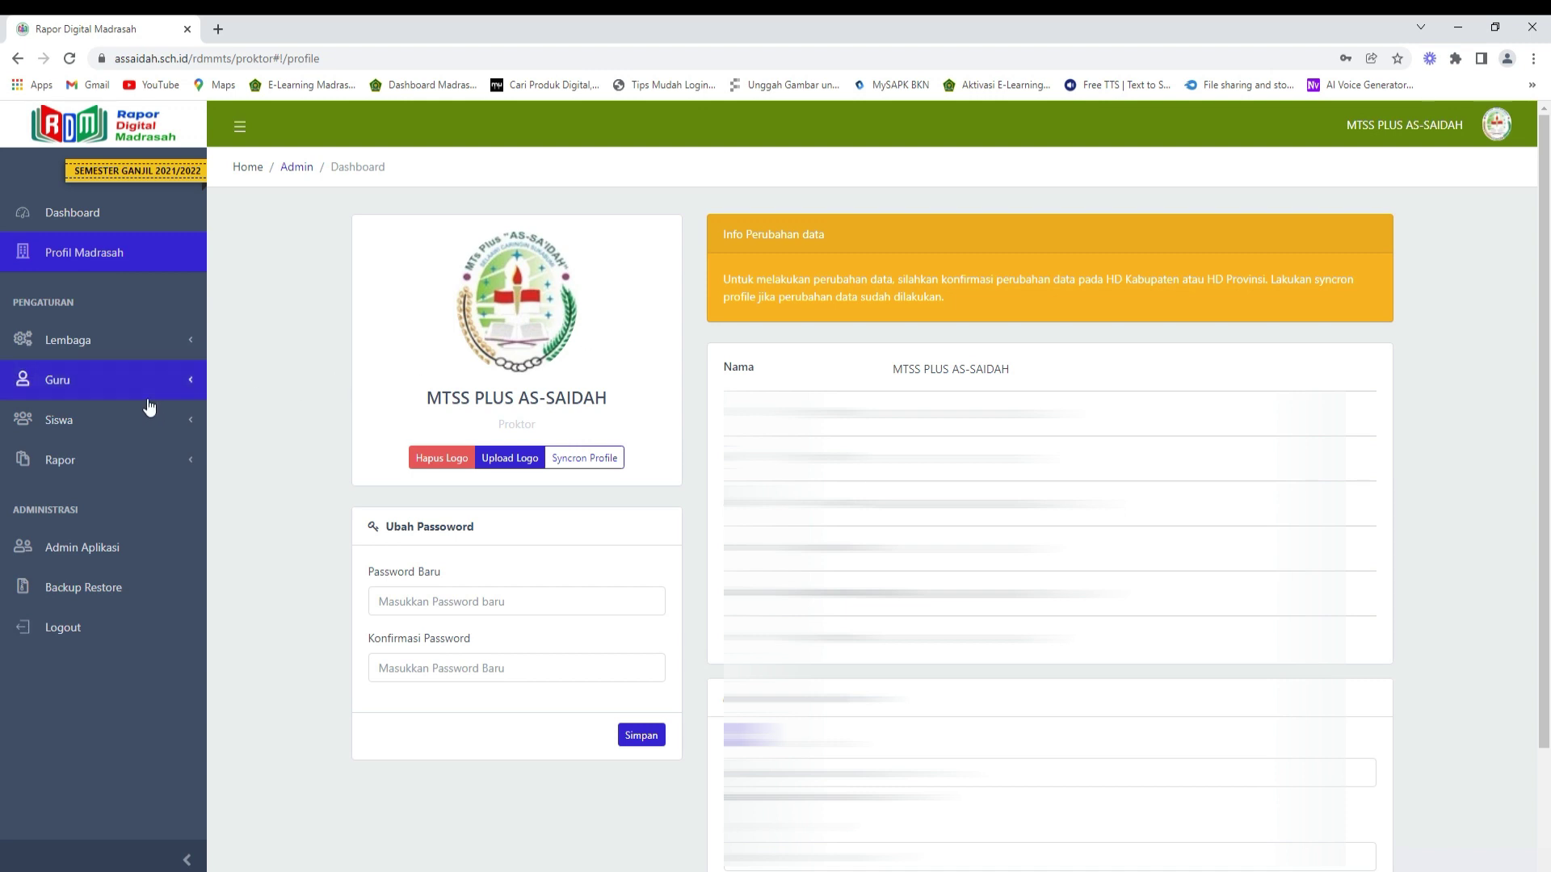
left_click(101, 390)
left_click(91, 434)
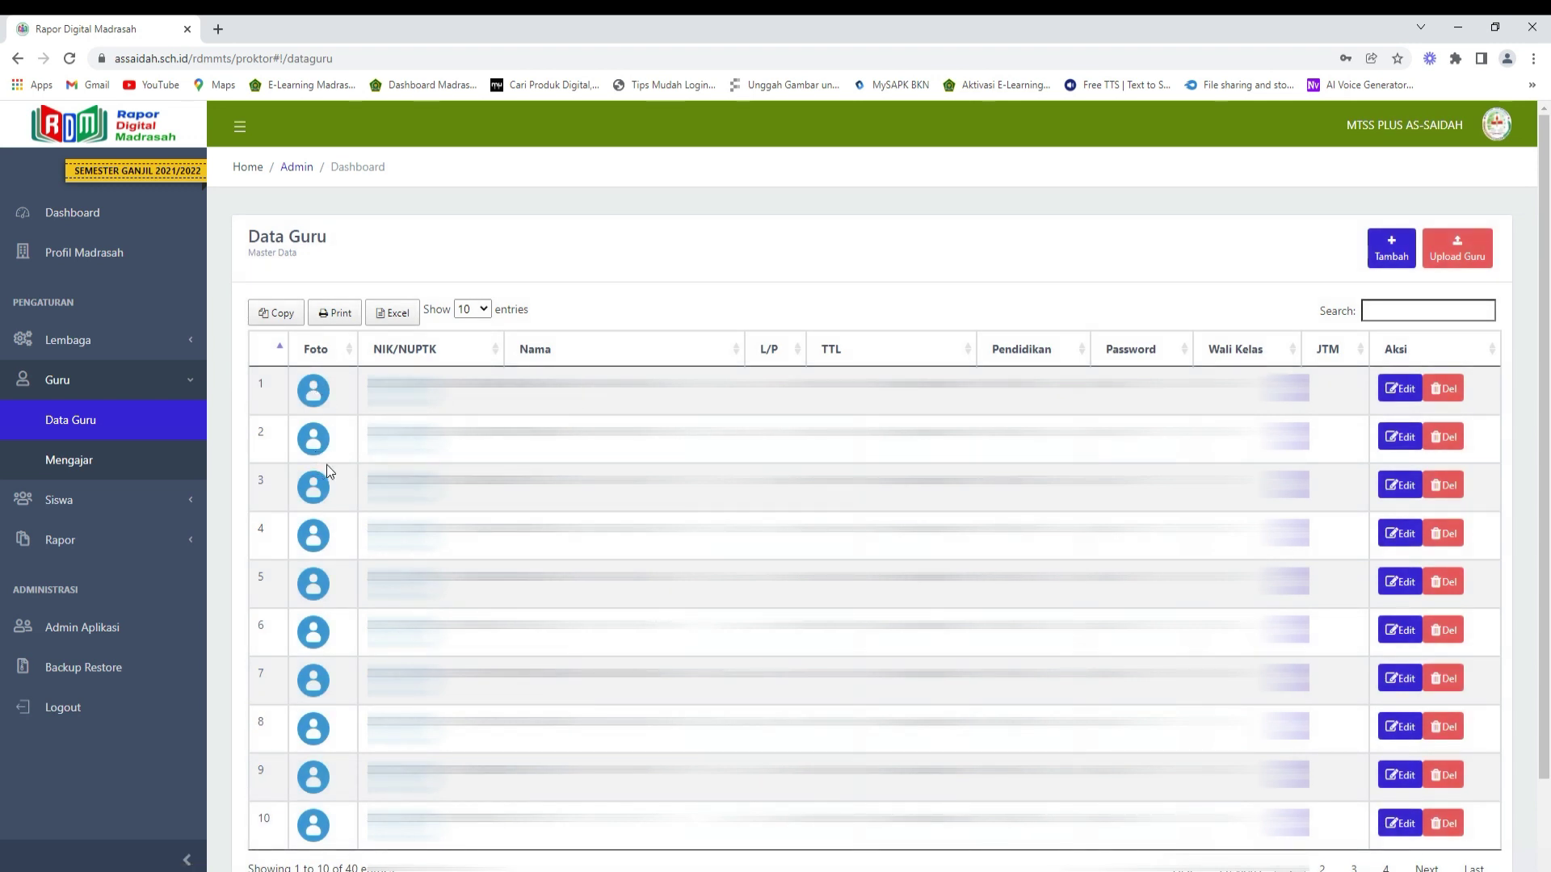
left_click(1496, 129)
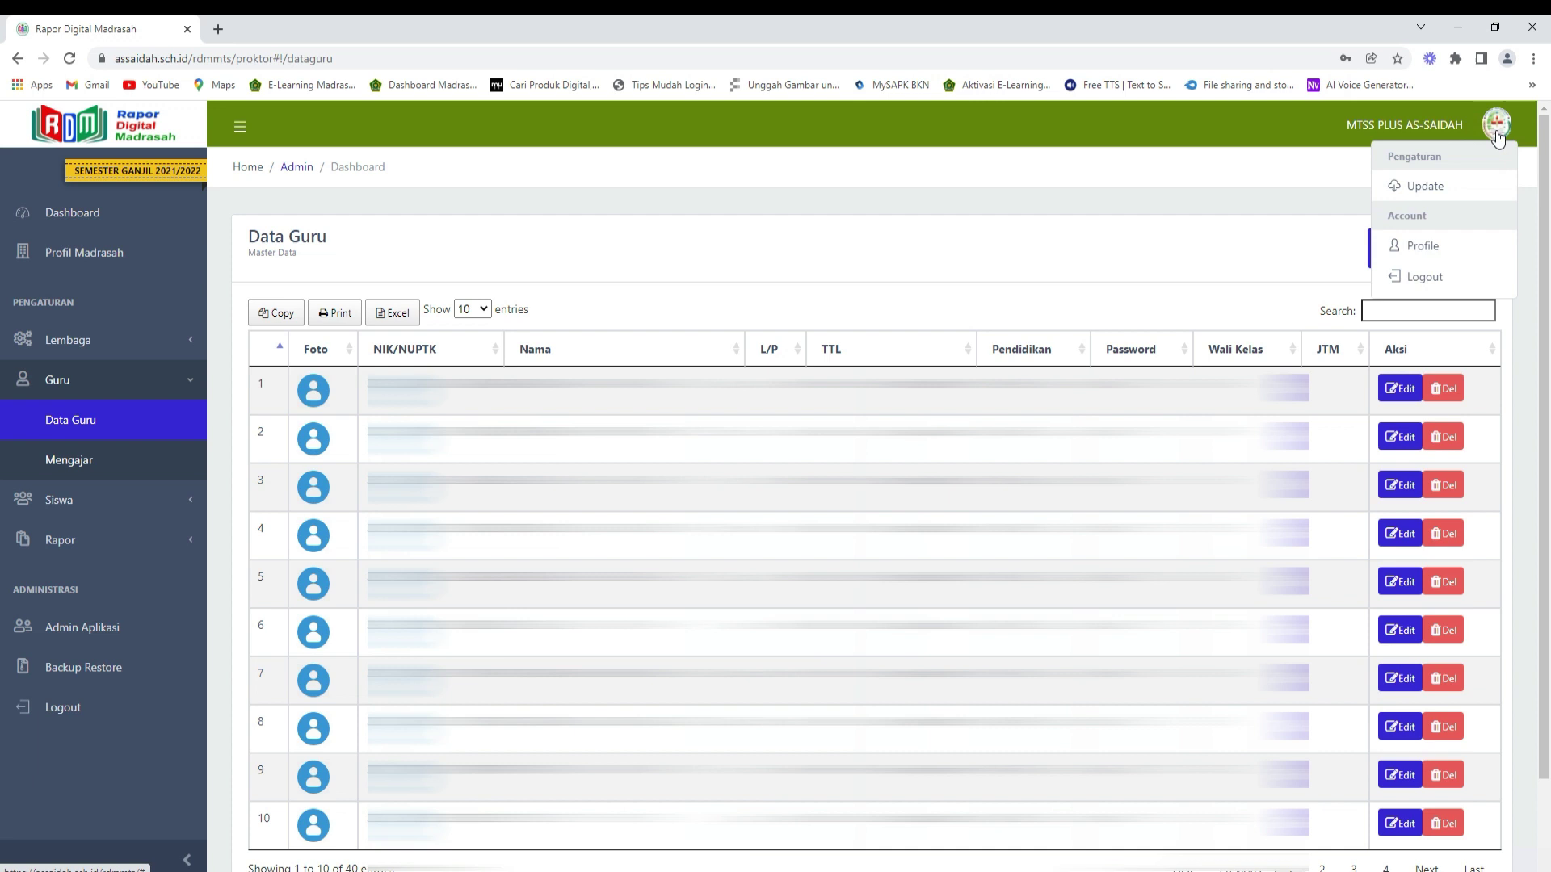
left_click(1438, 277)
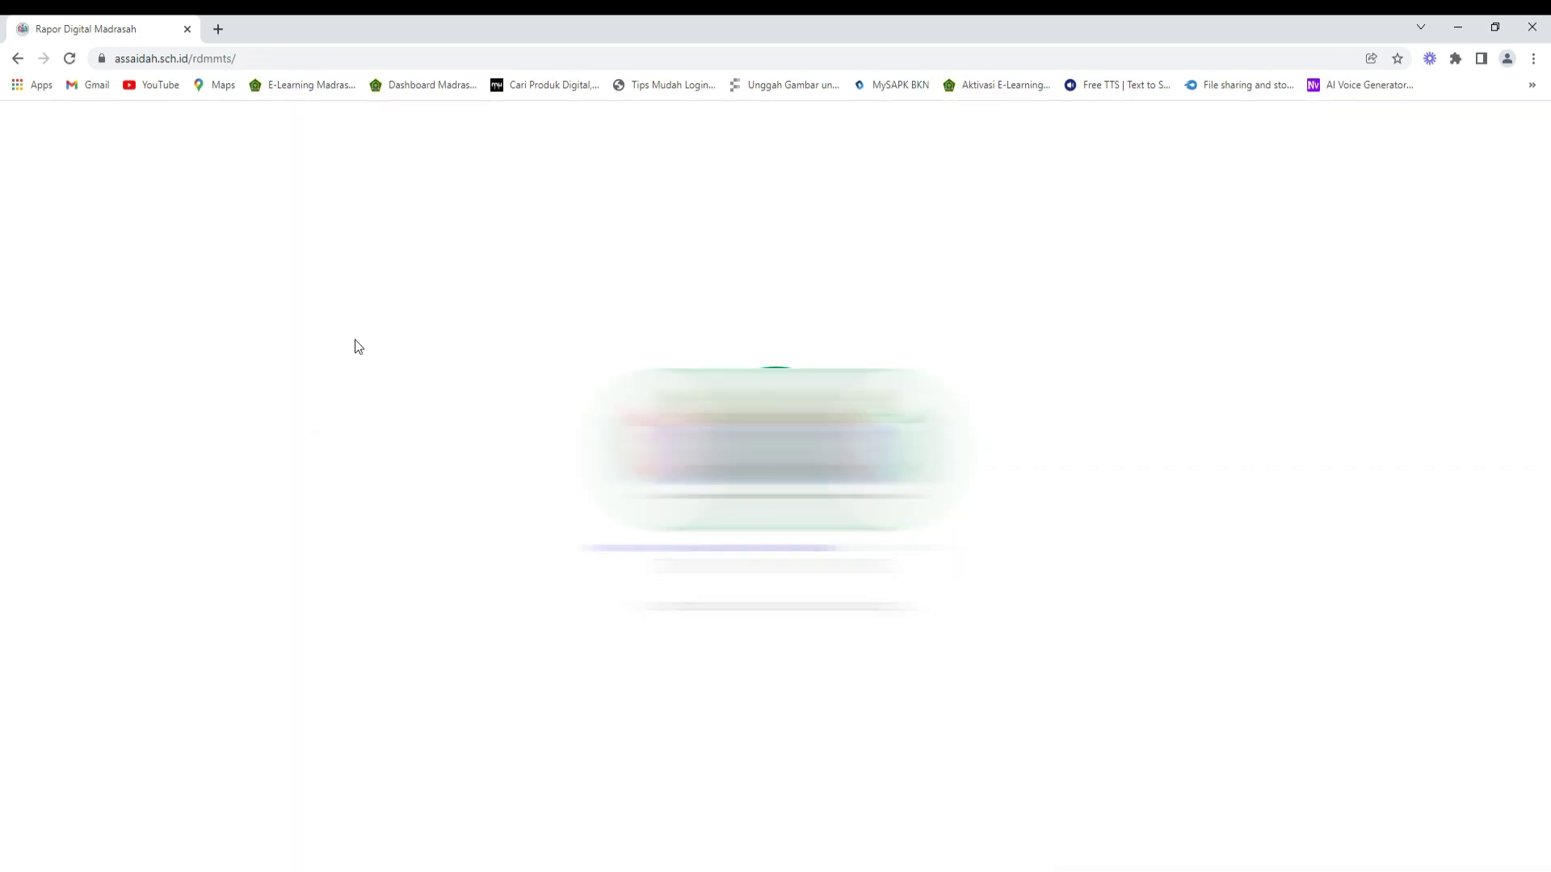